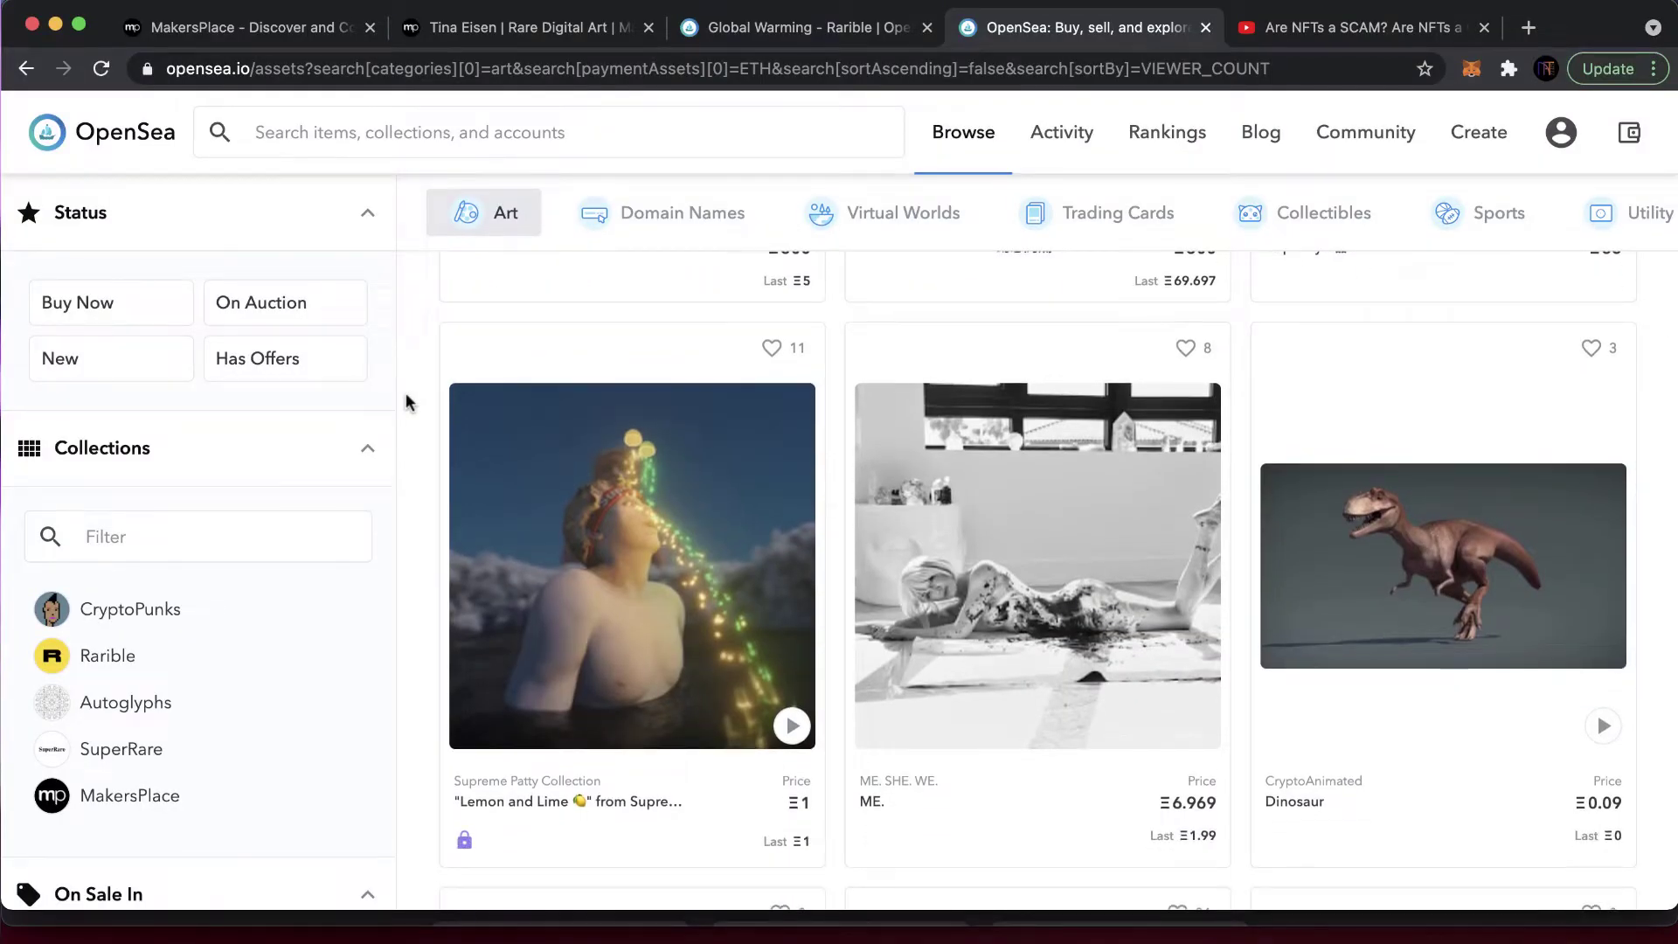
scroll(407, 402, "down", 3)
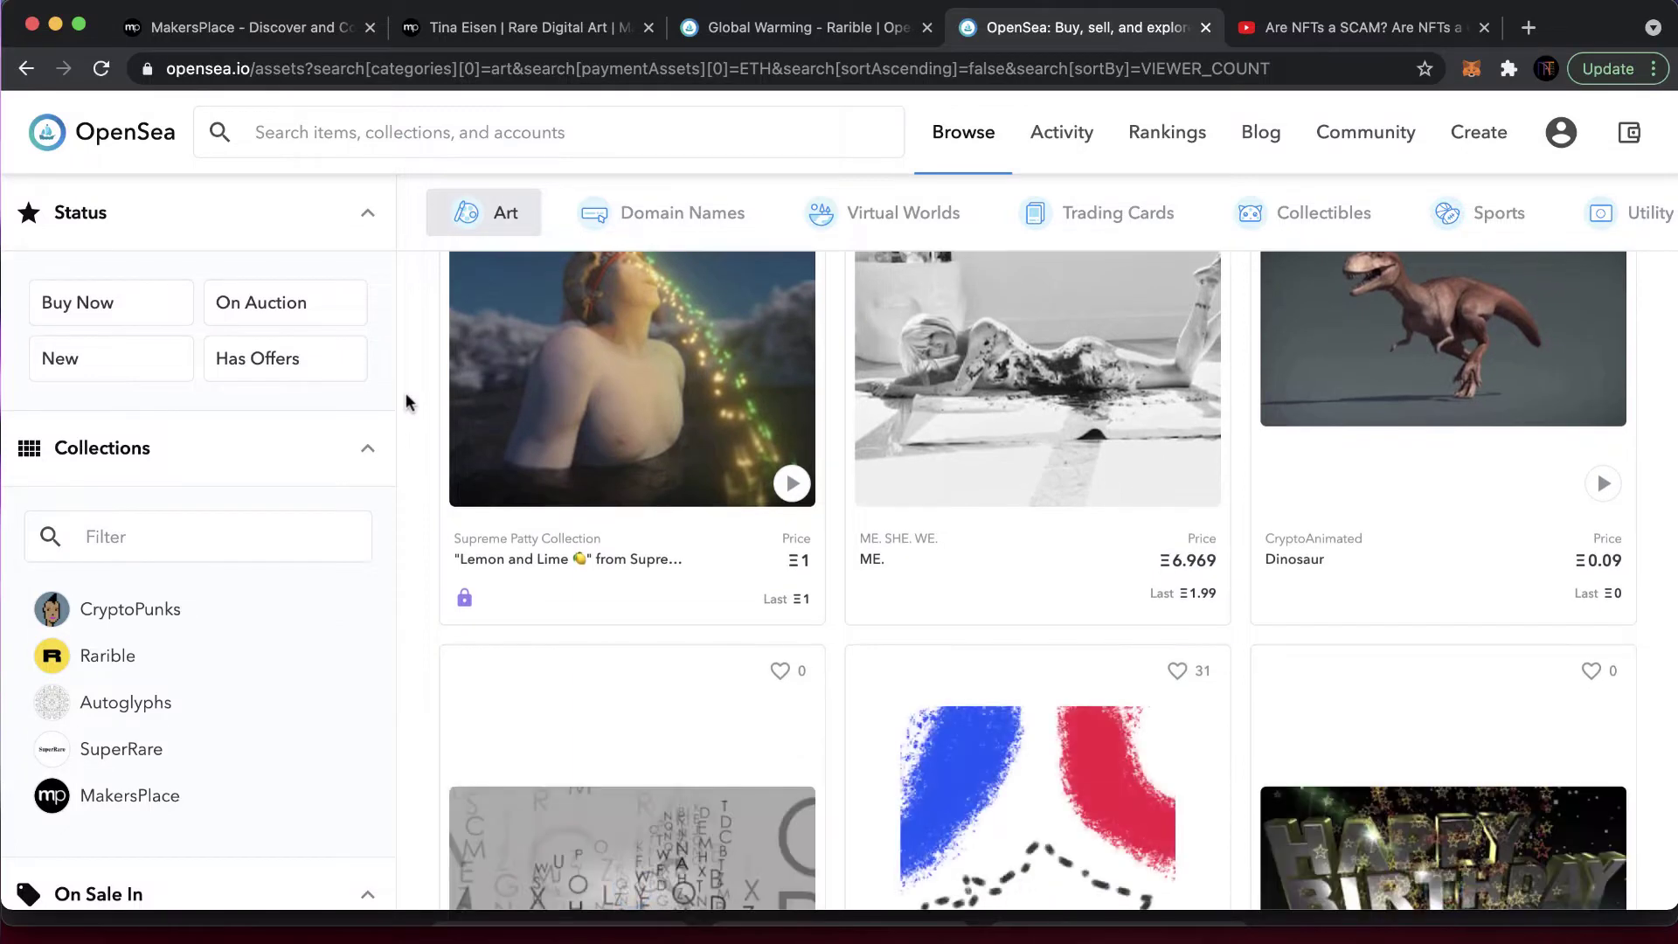
scroll(408, 402, "down", 4)
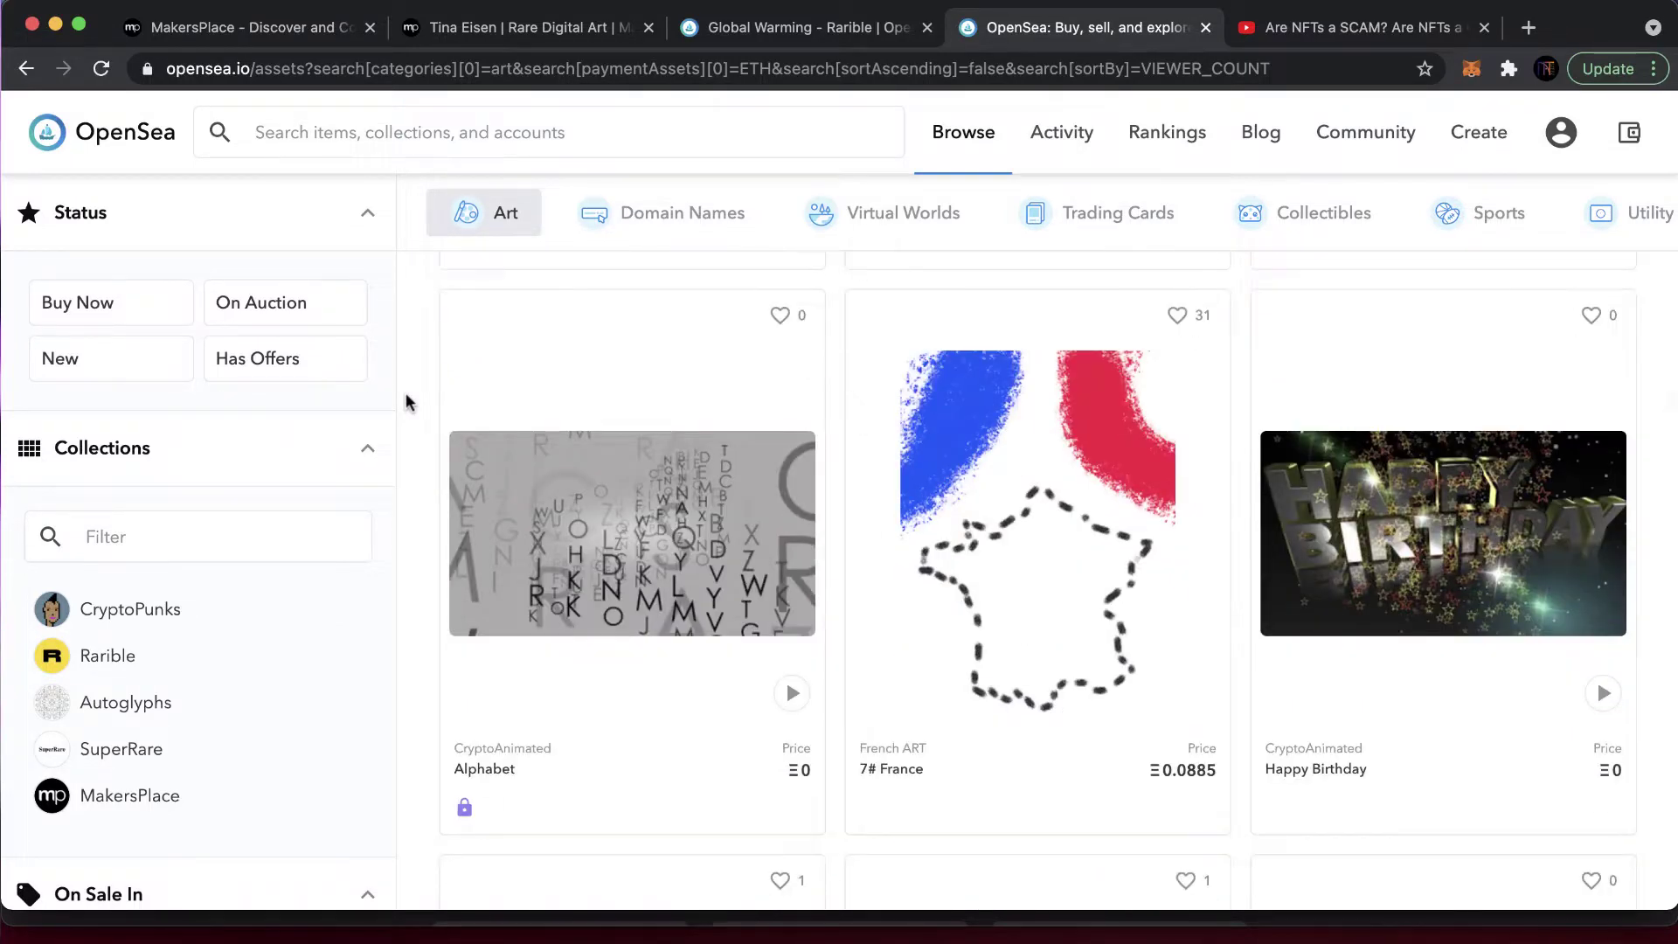
scroll(405, 395, "down", 5)
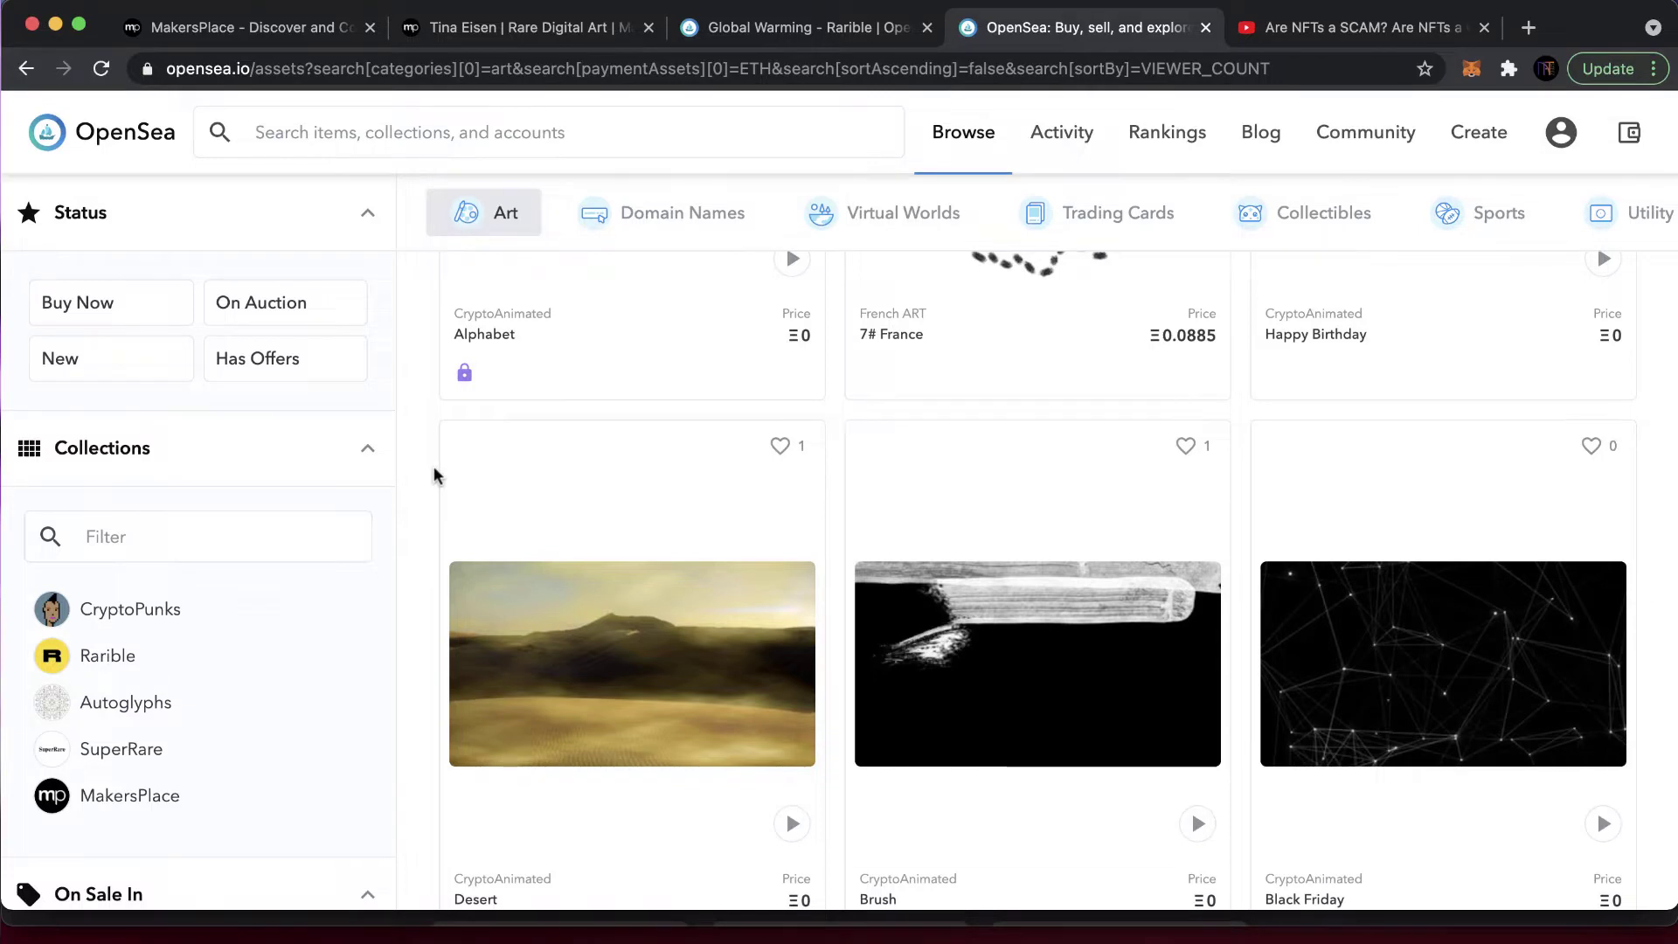
scroll(435, 470, "down", 3)
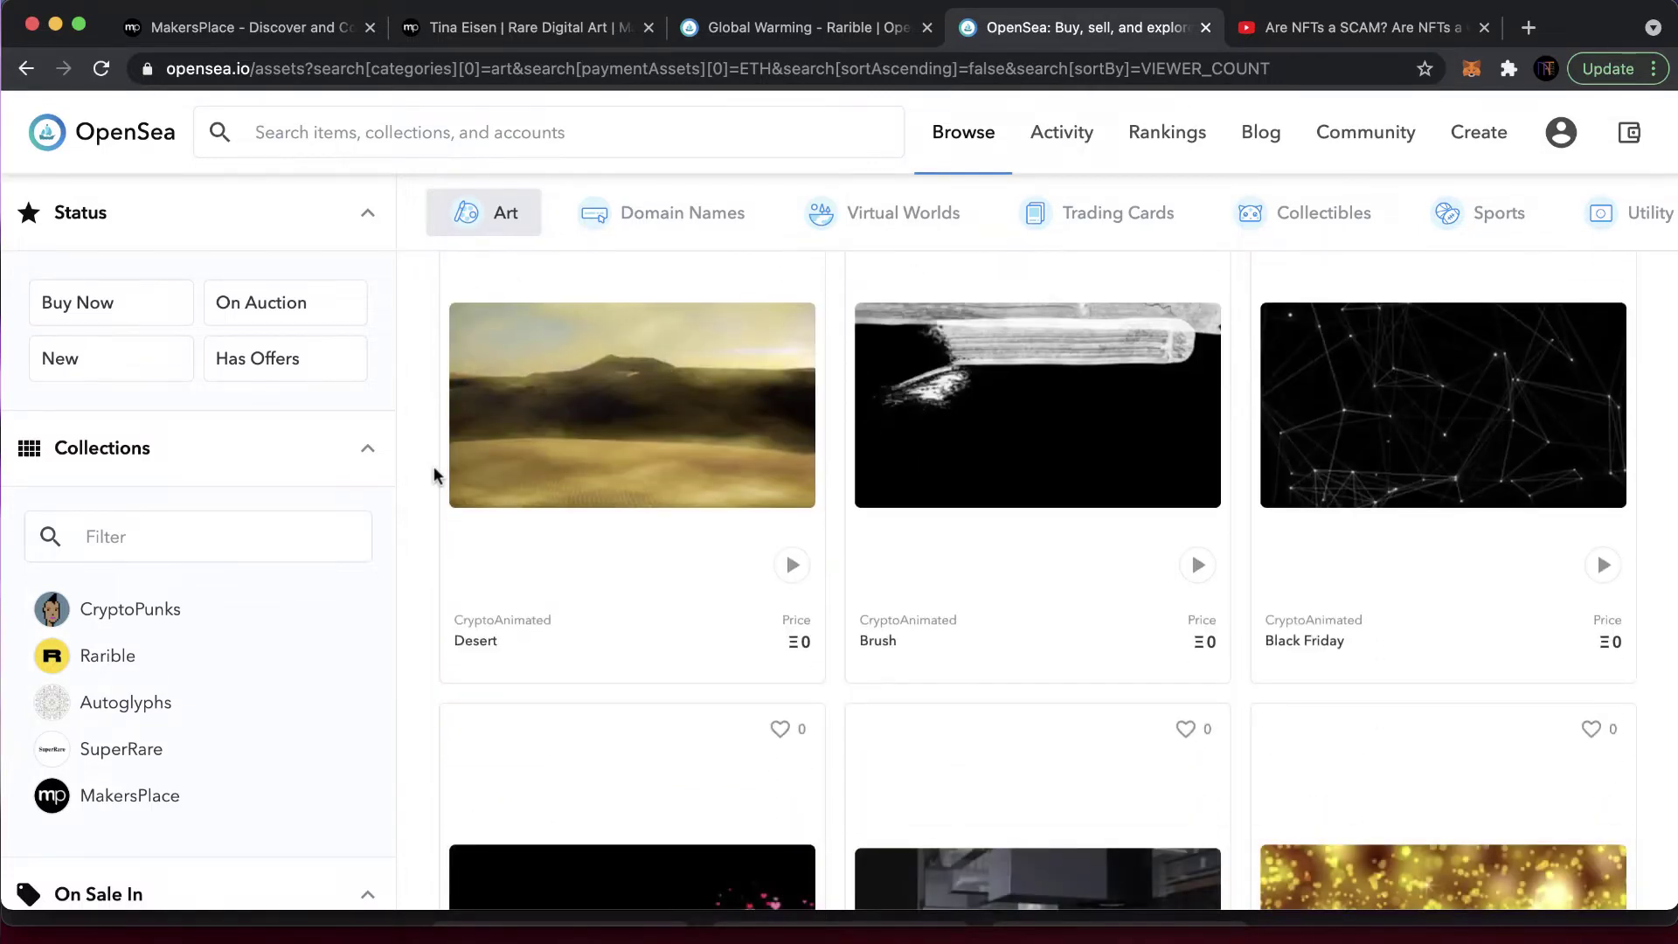
scroll(434, 469, "down", 4)
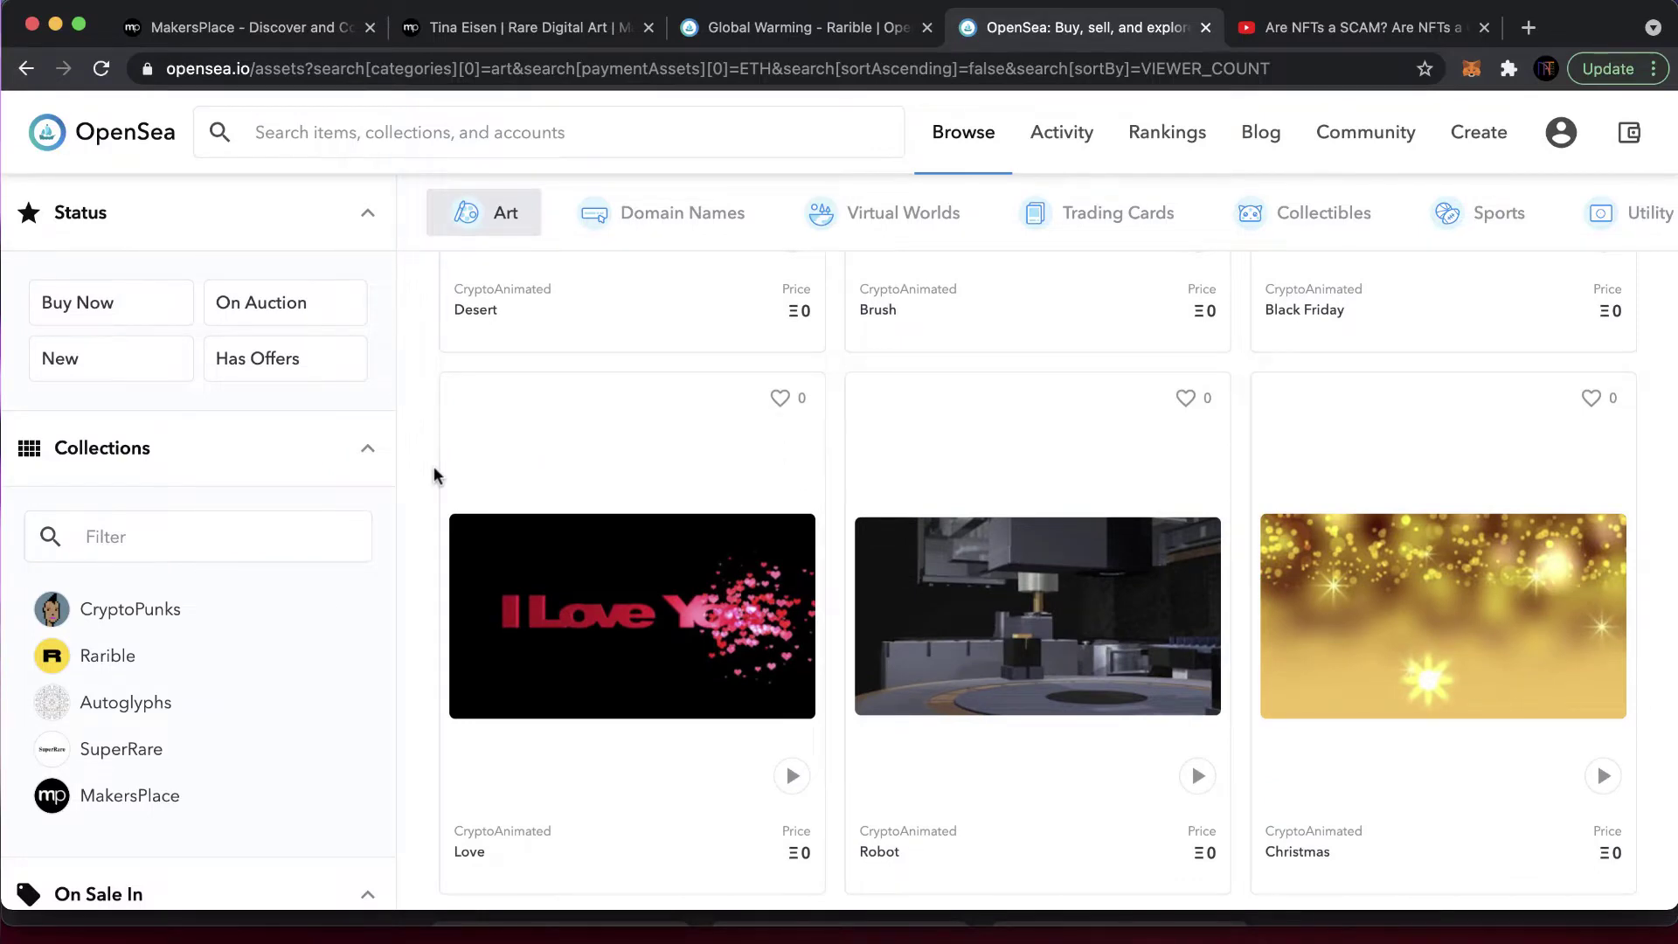
scroll(433, 474, "down", 5)
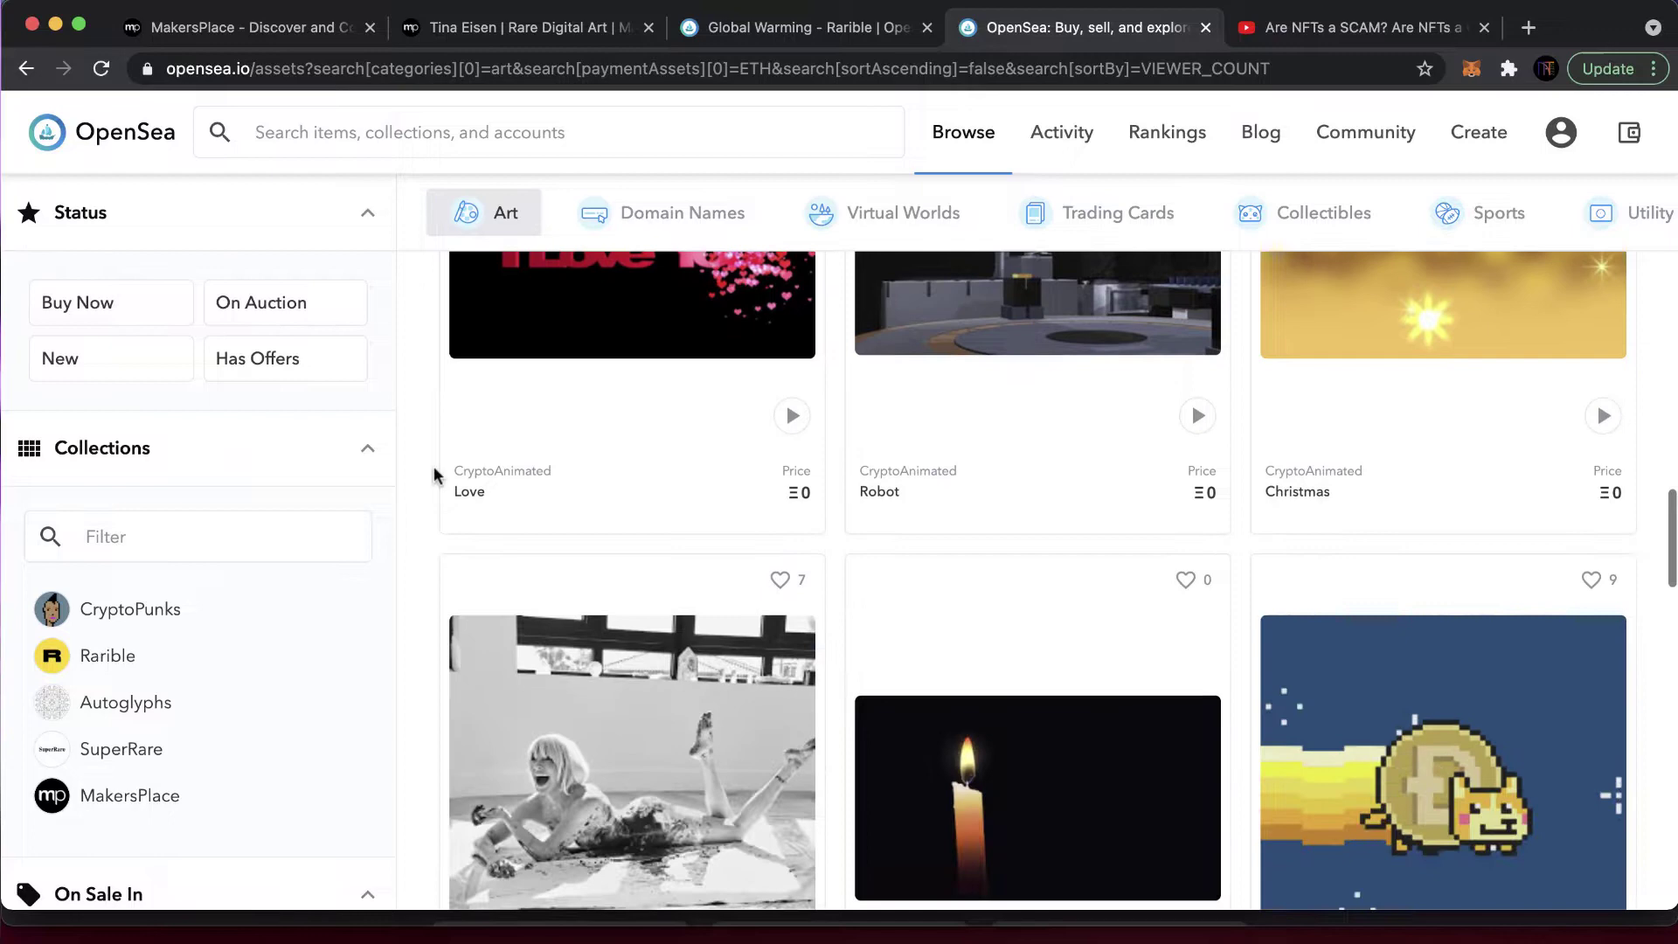
scroll(433, 474, "down", 4)
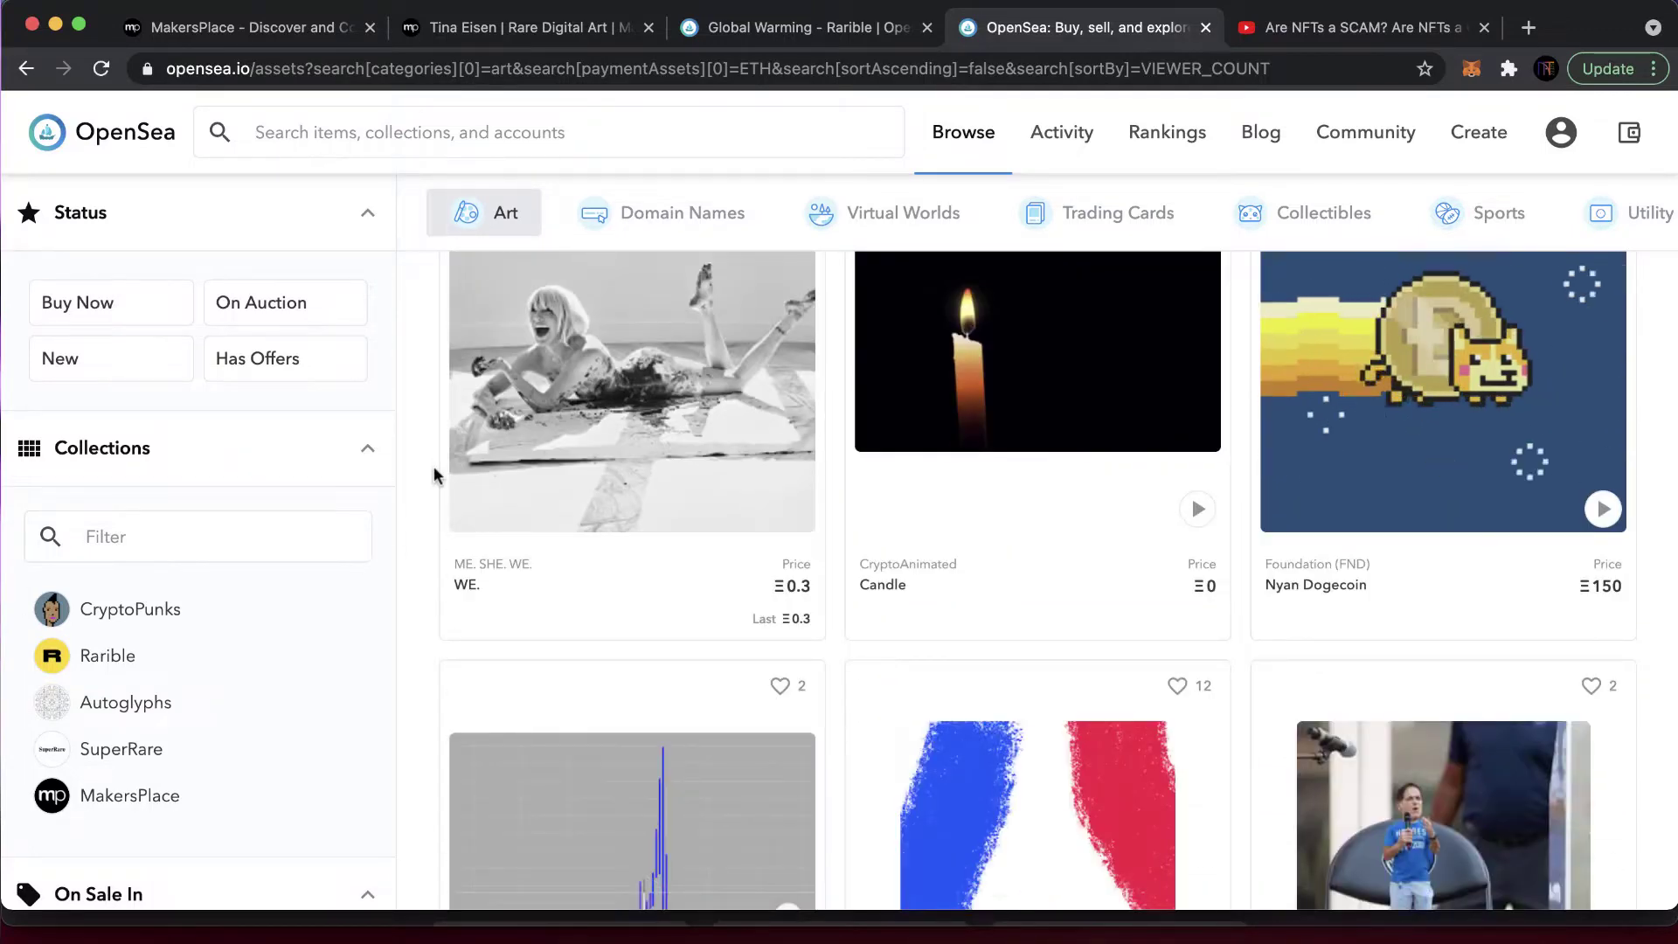
scroll(435, 472, "down", 3)
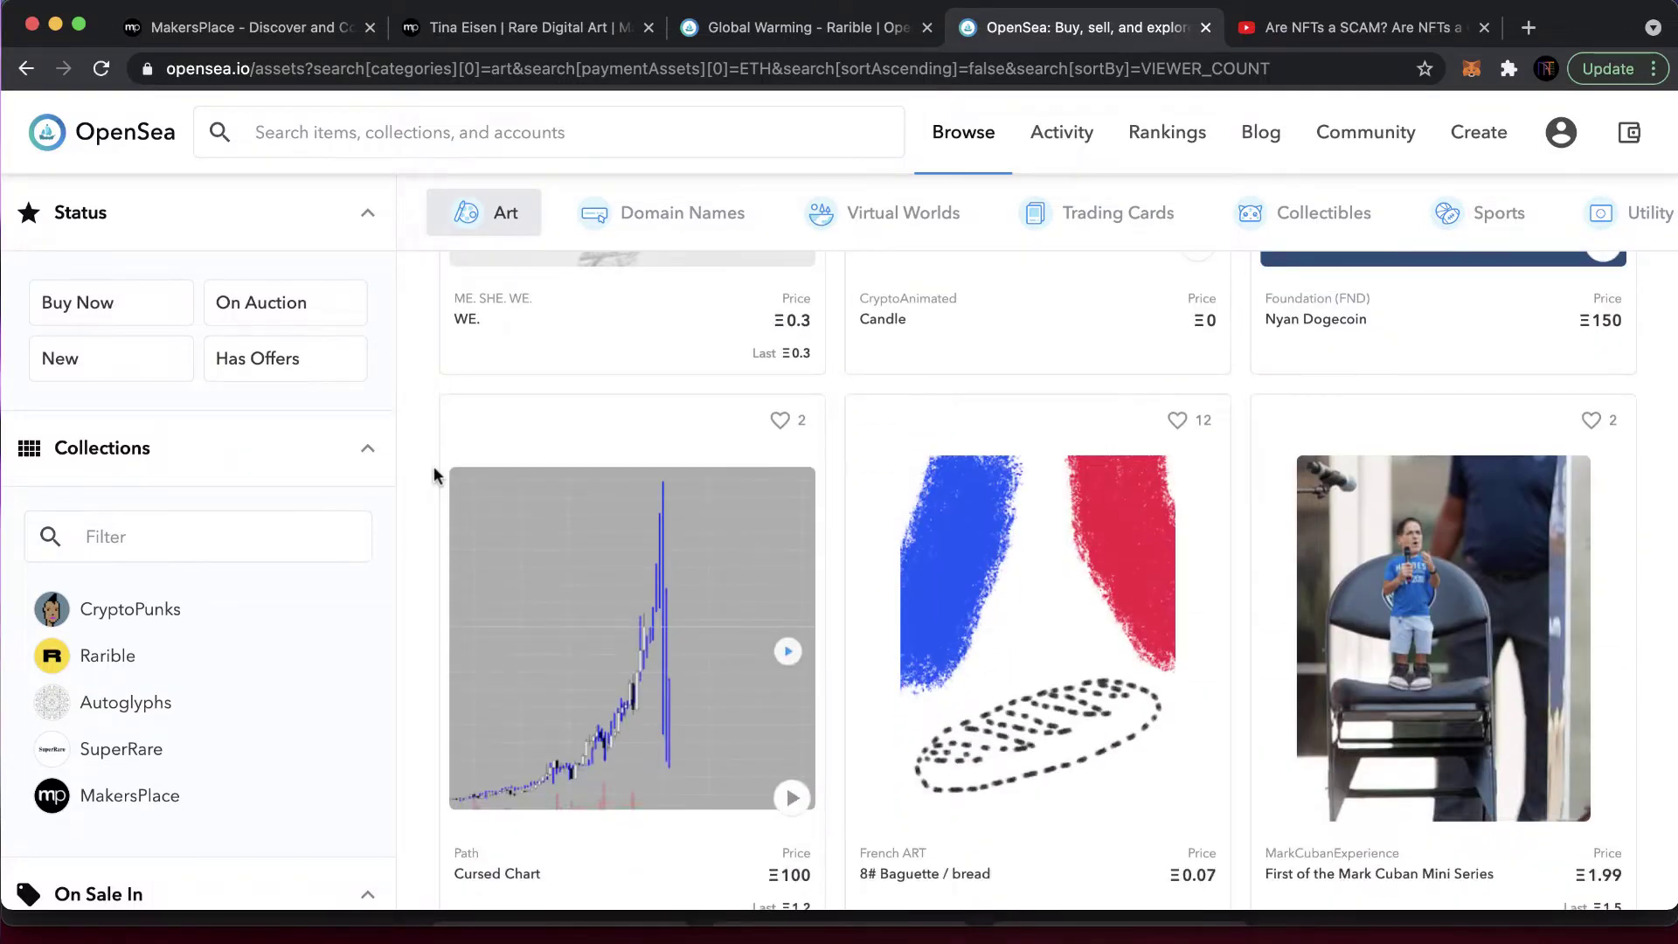
scroll(433, 473, "down", 3)
scroll(433, 474, "down", 5)
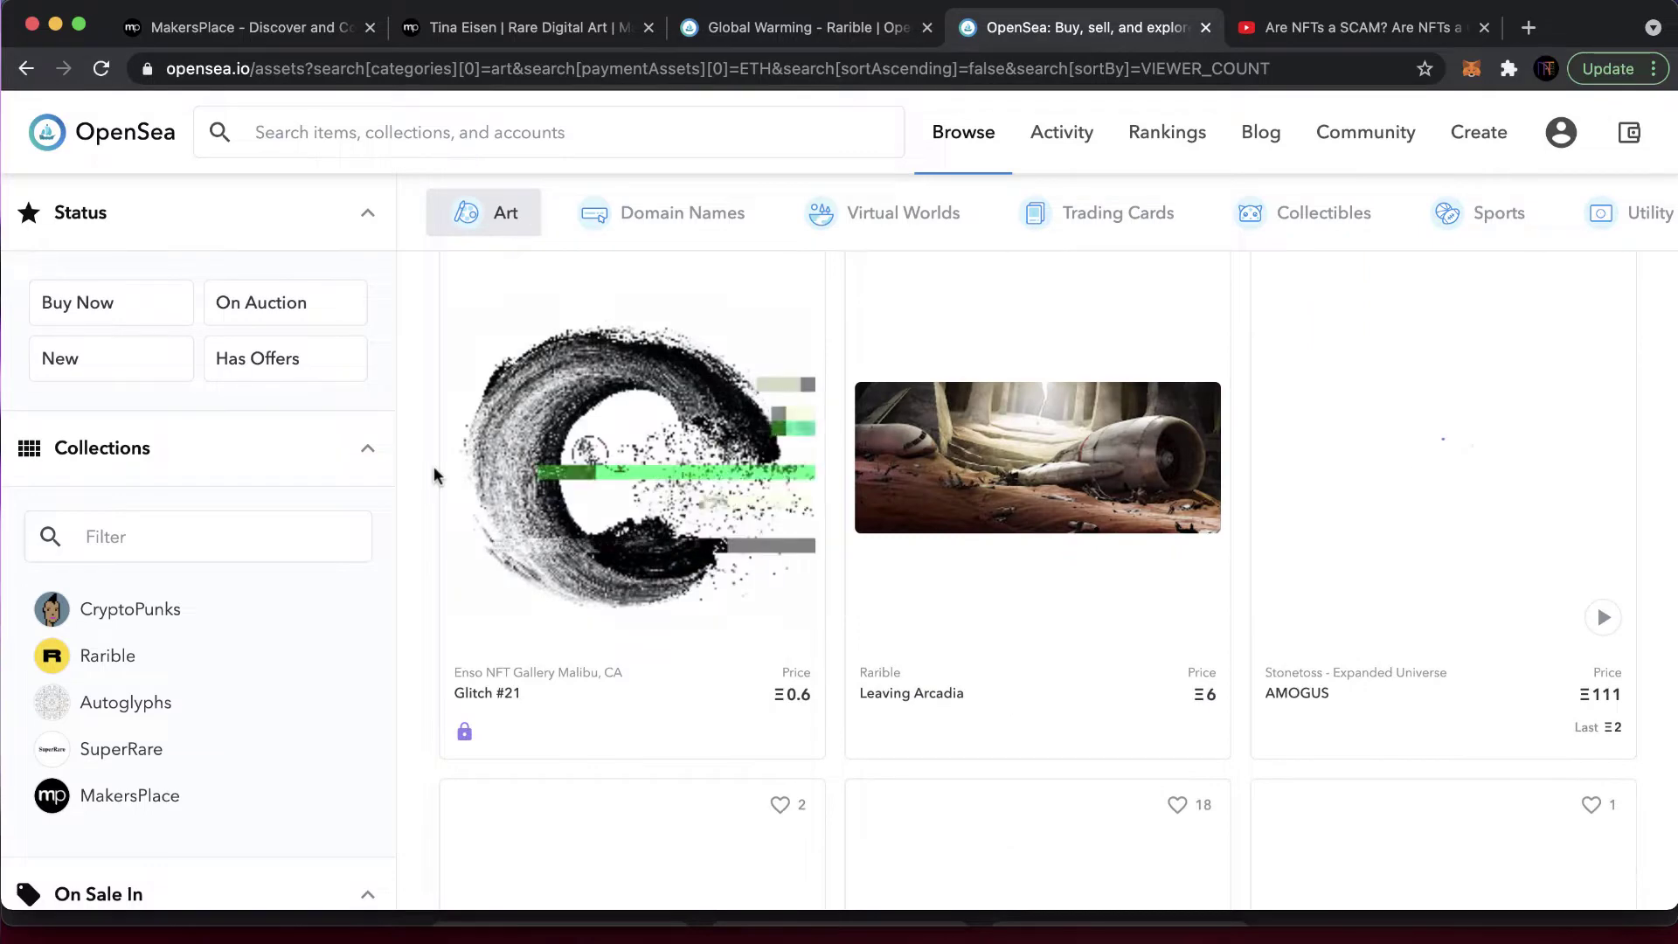
scroll(434, 473, "down", 3)
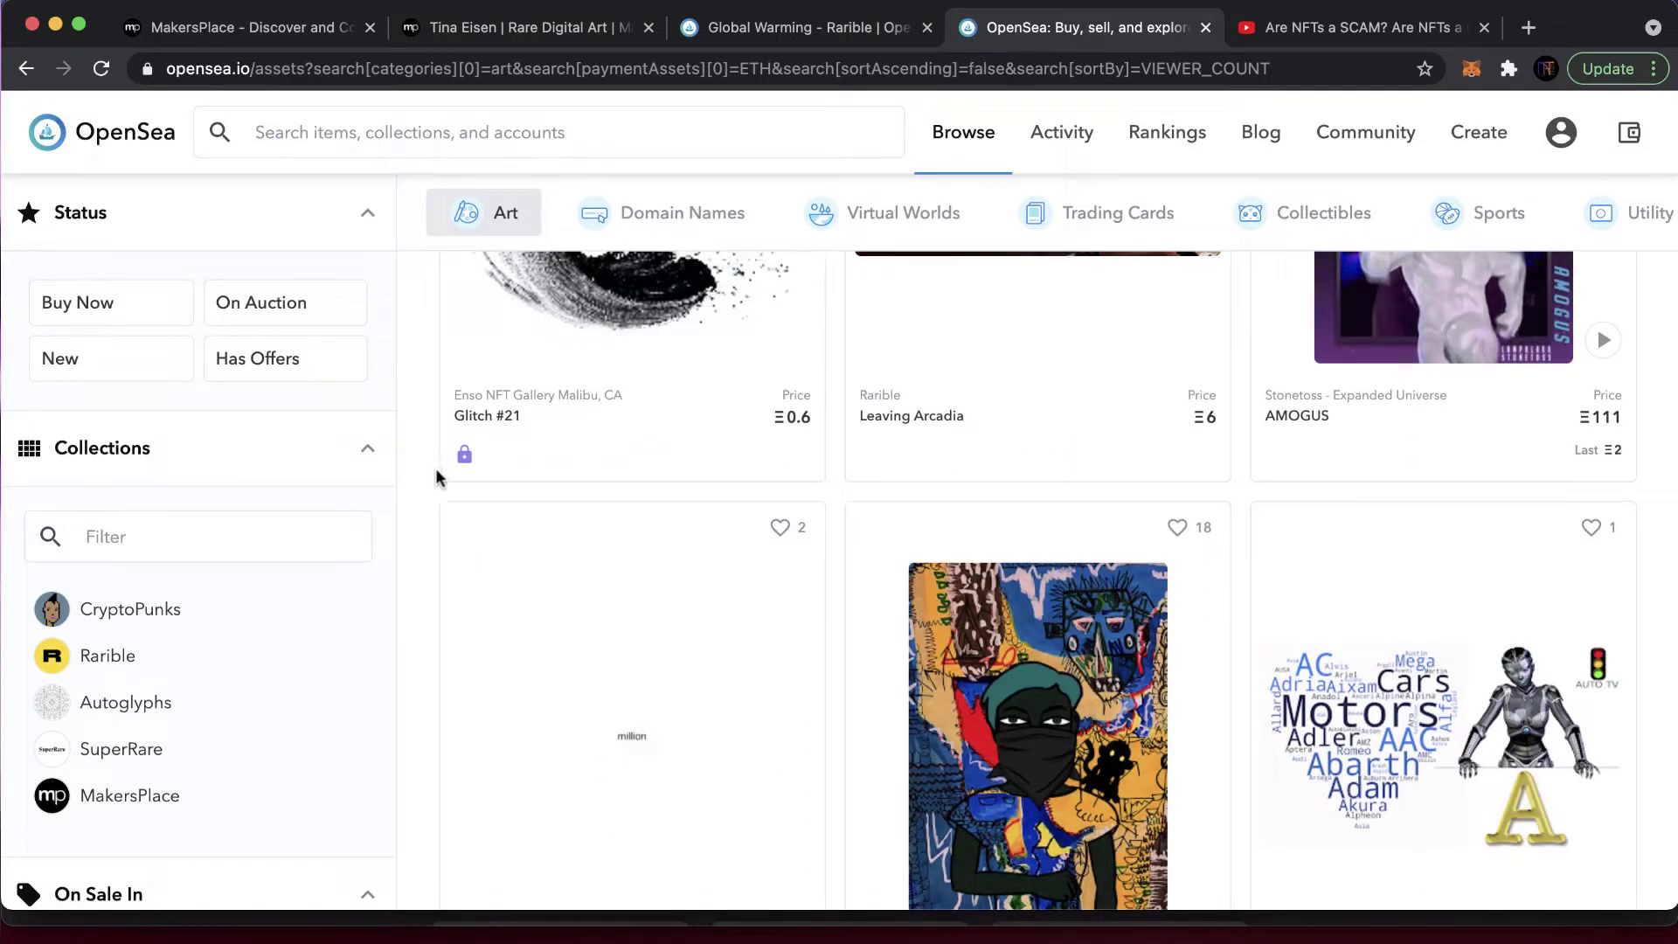
scroll(440, 477, "down", 5)
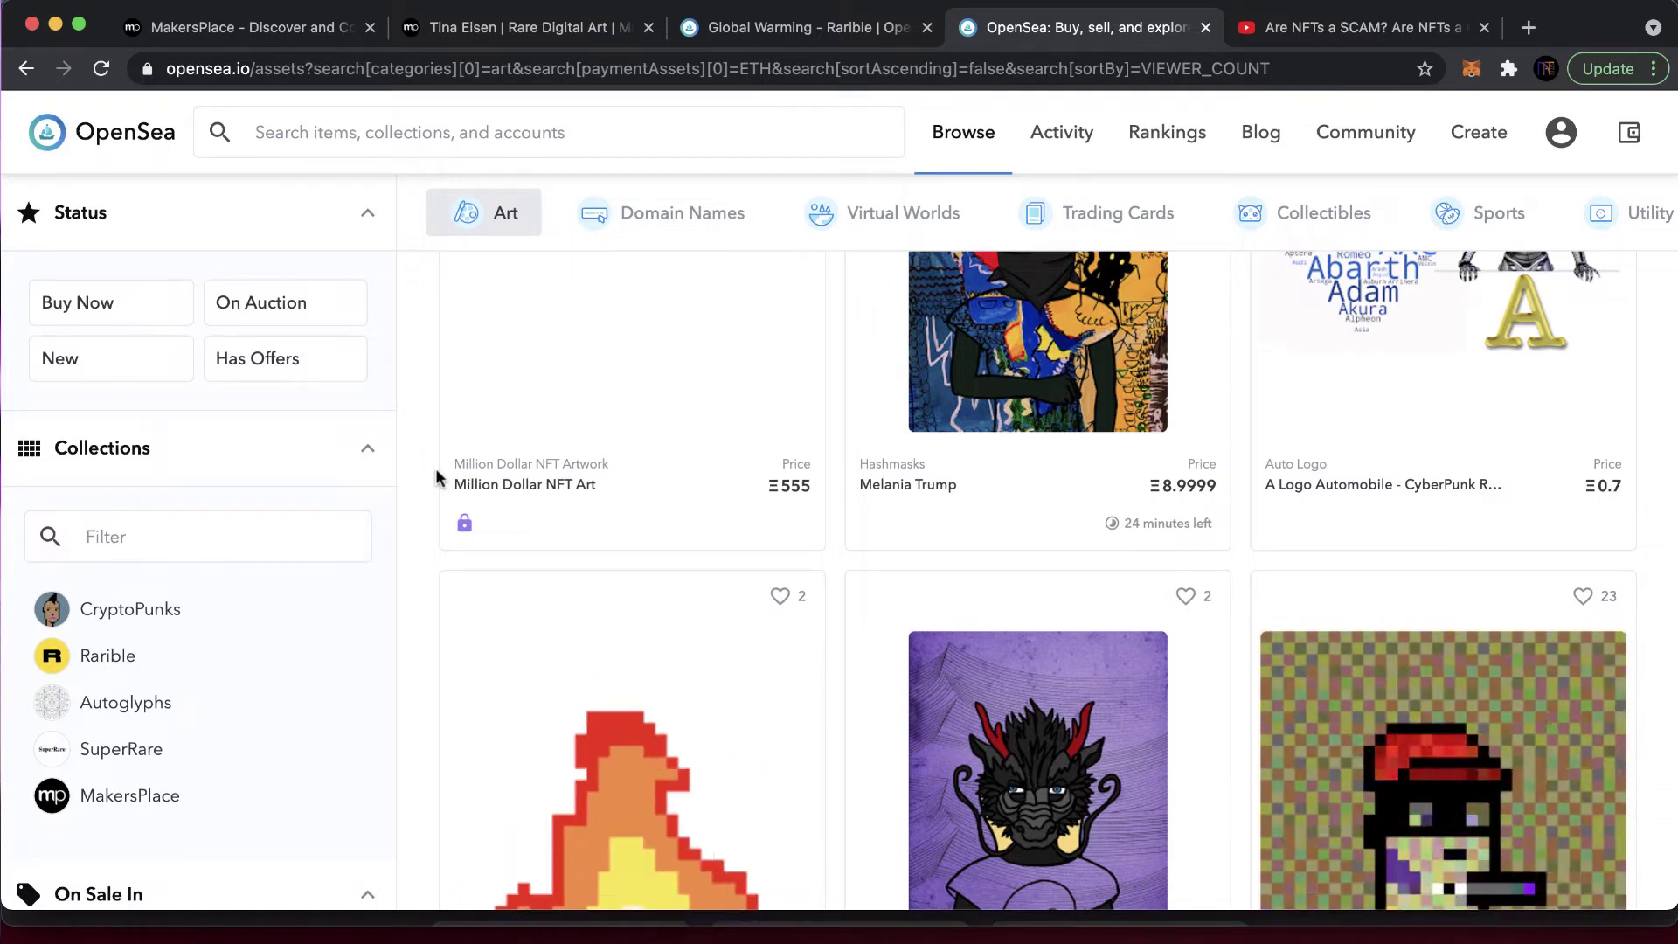
scroll(436, 474, "down", 5)
scroll(437, 475, "down", 5)
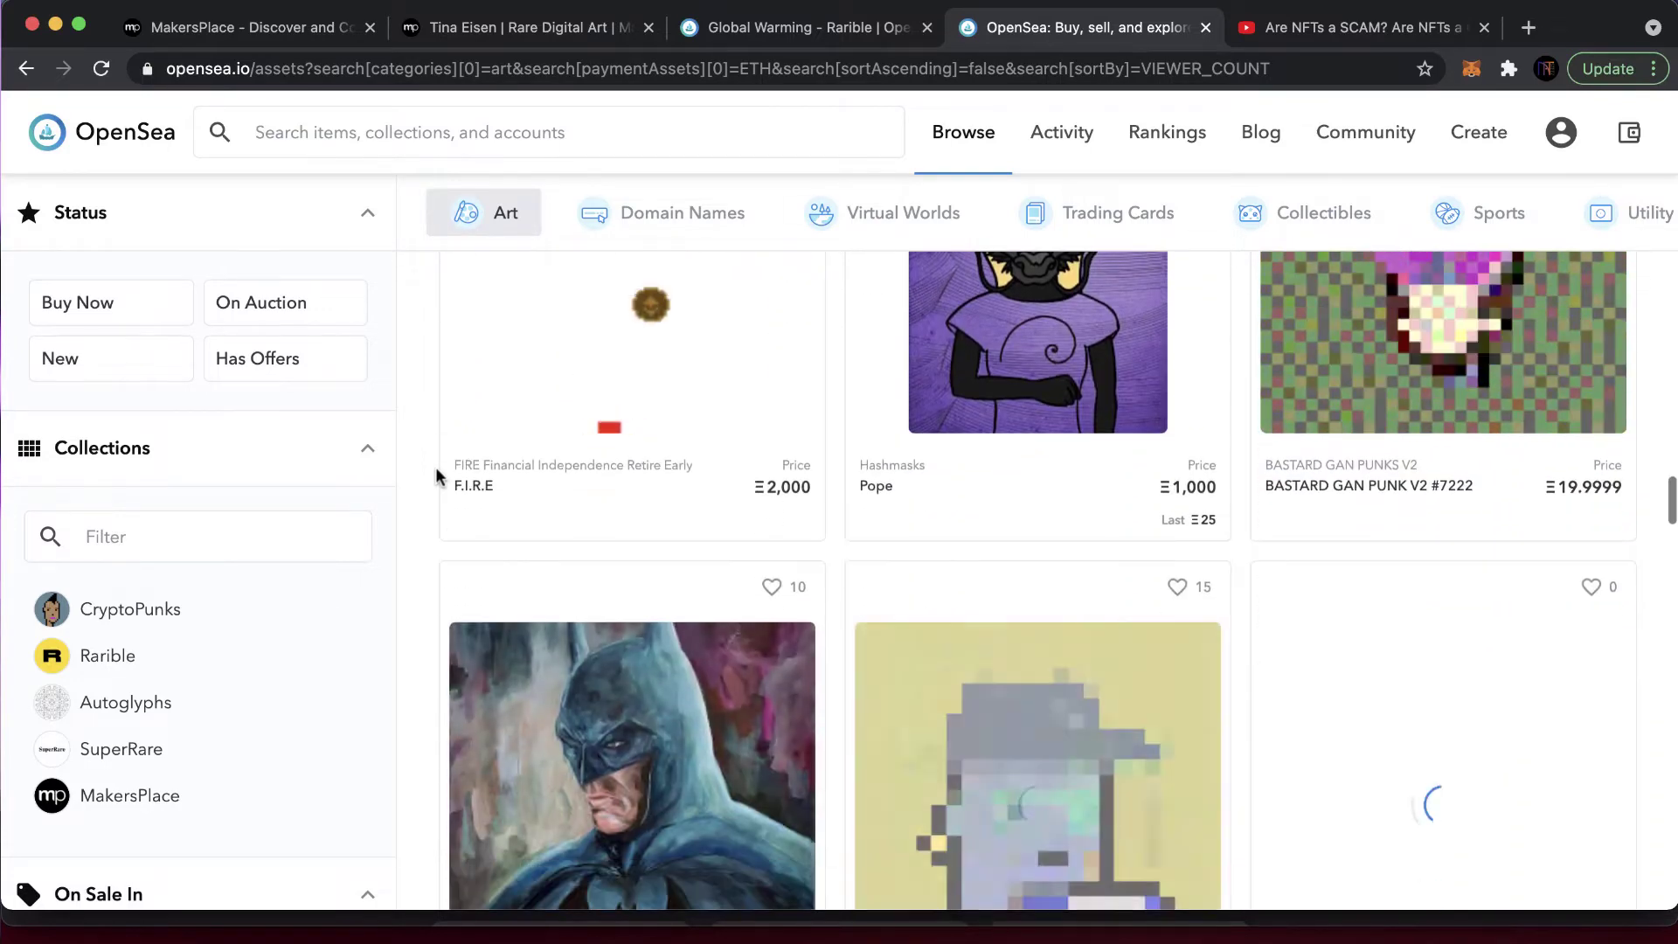
scroll(435, 467, "down", 5)
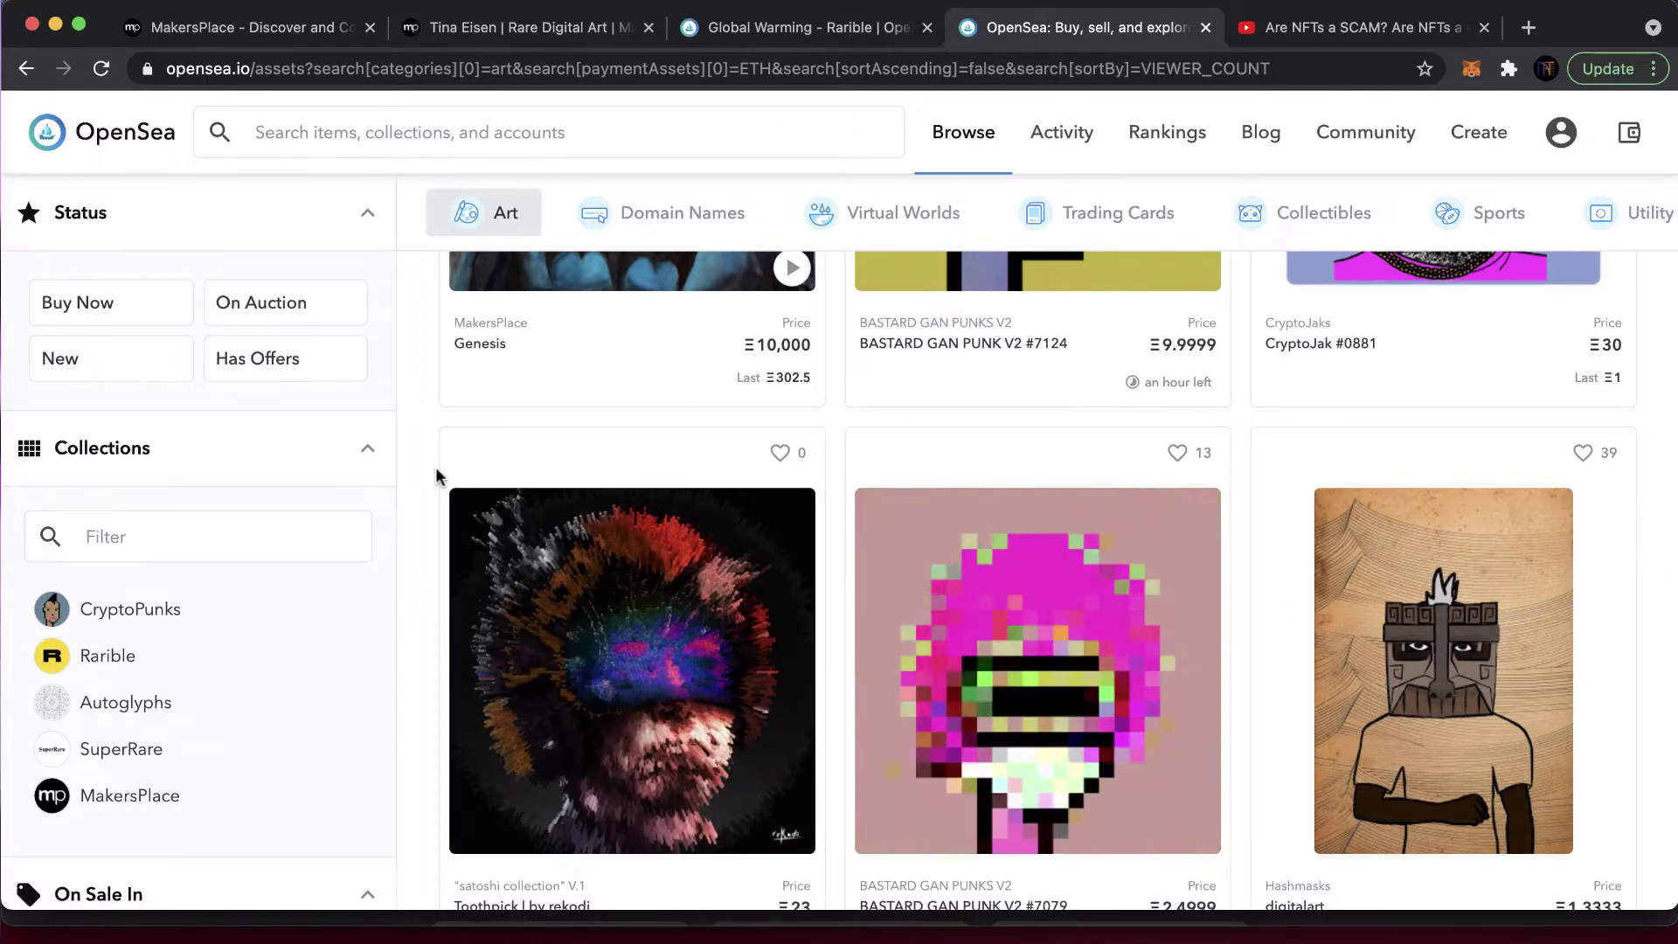
scroll(435, 466, "down", 2)
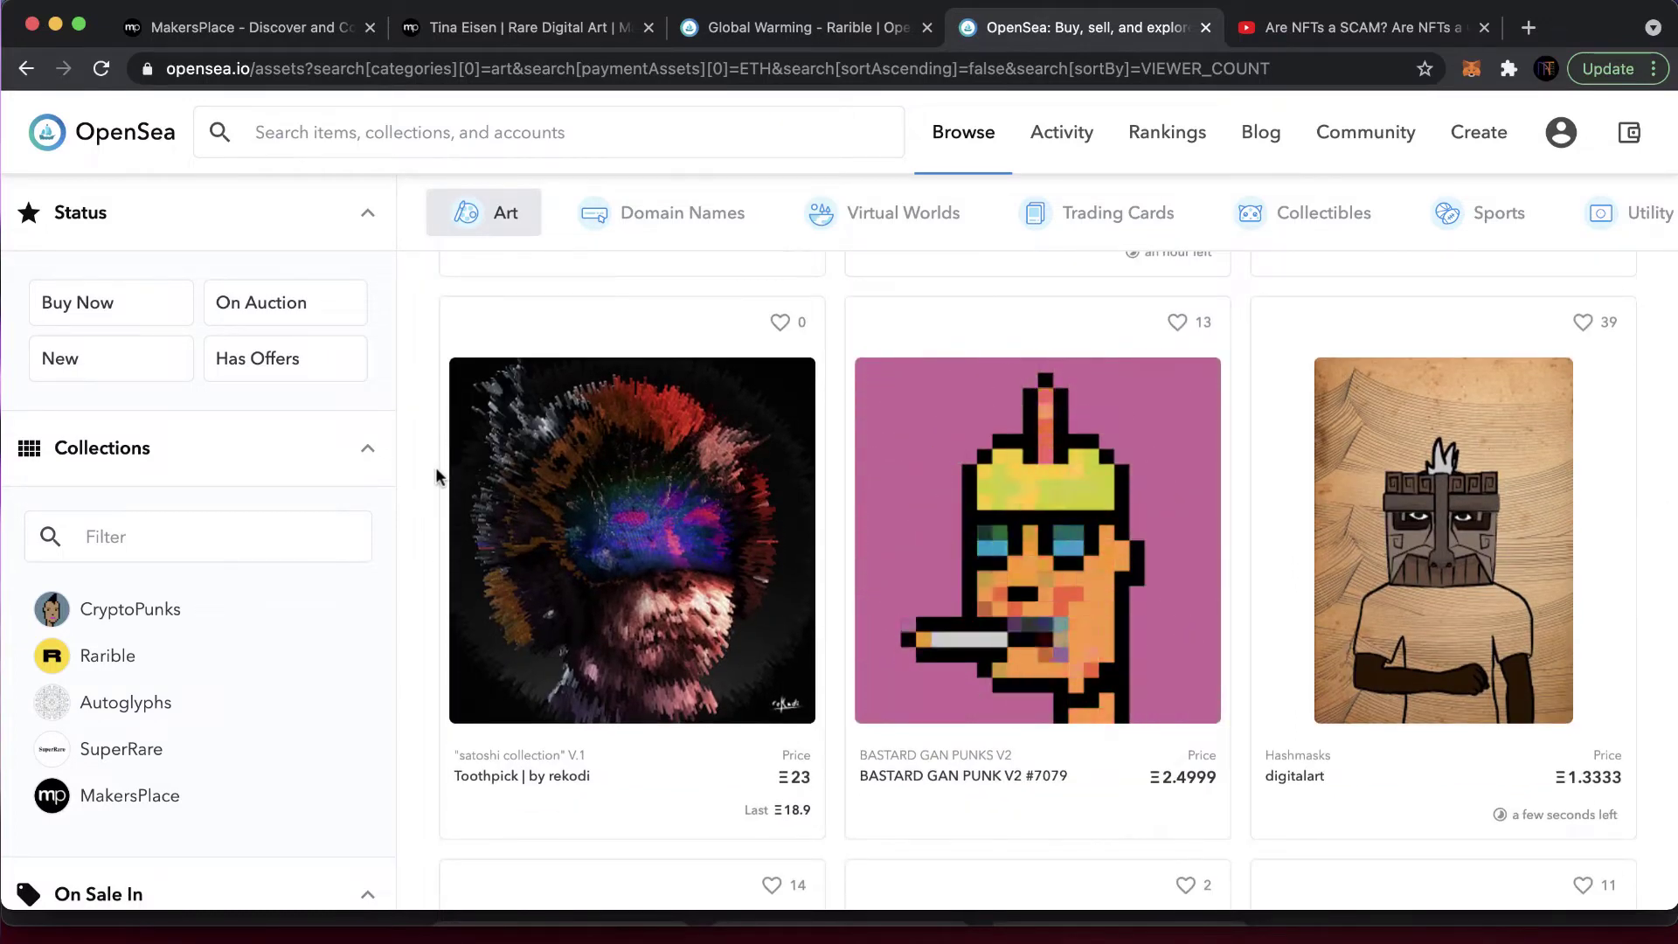
left_click(1105, 229)
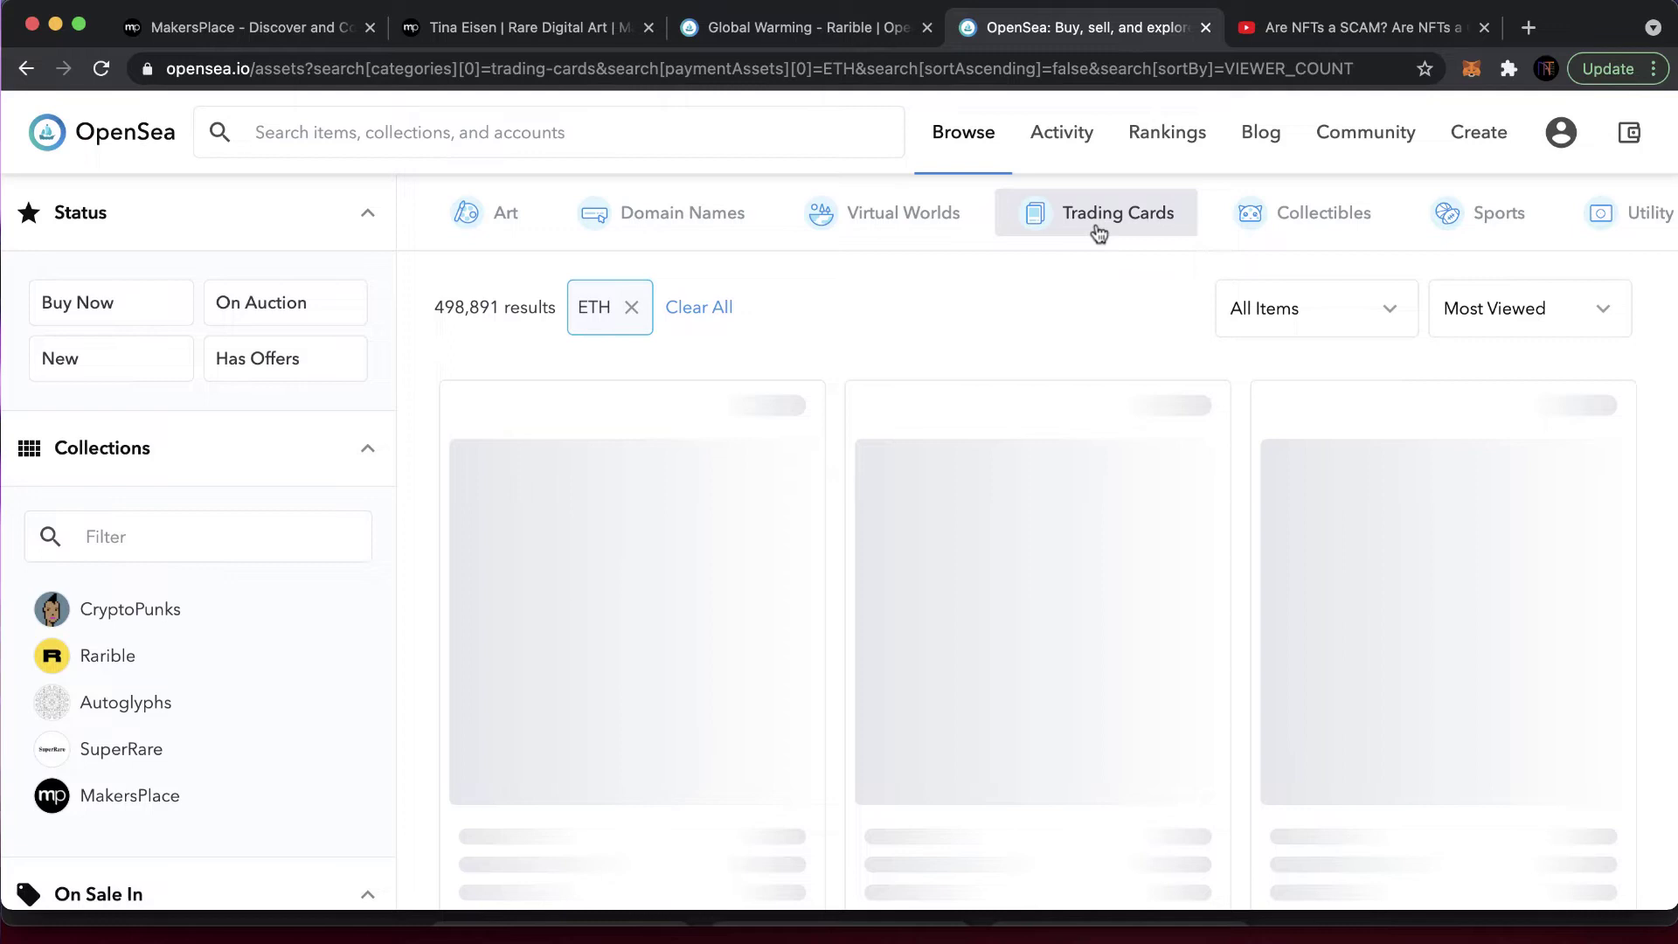
left_click(912, 212)
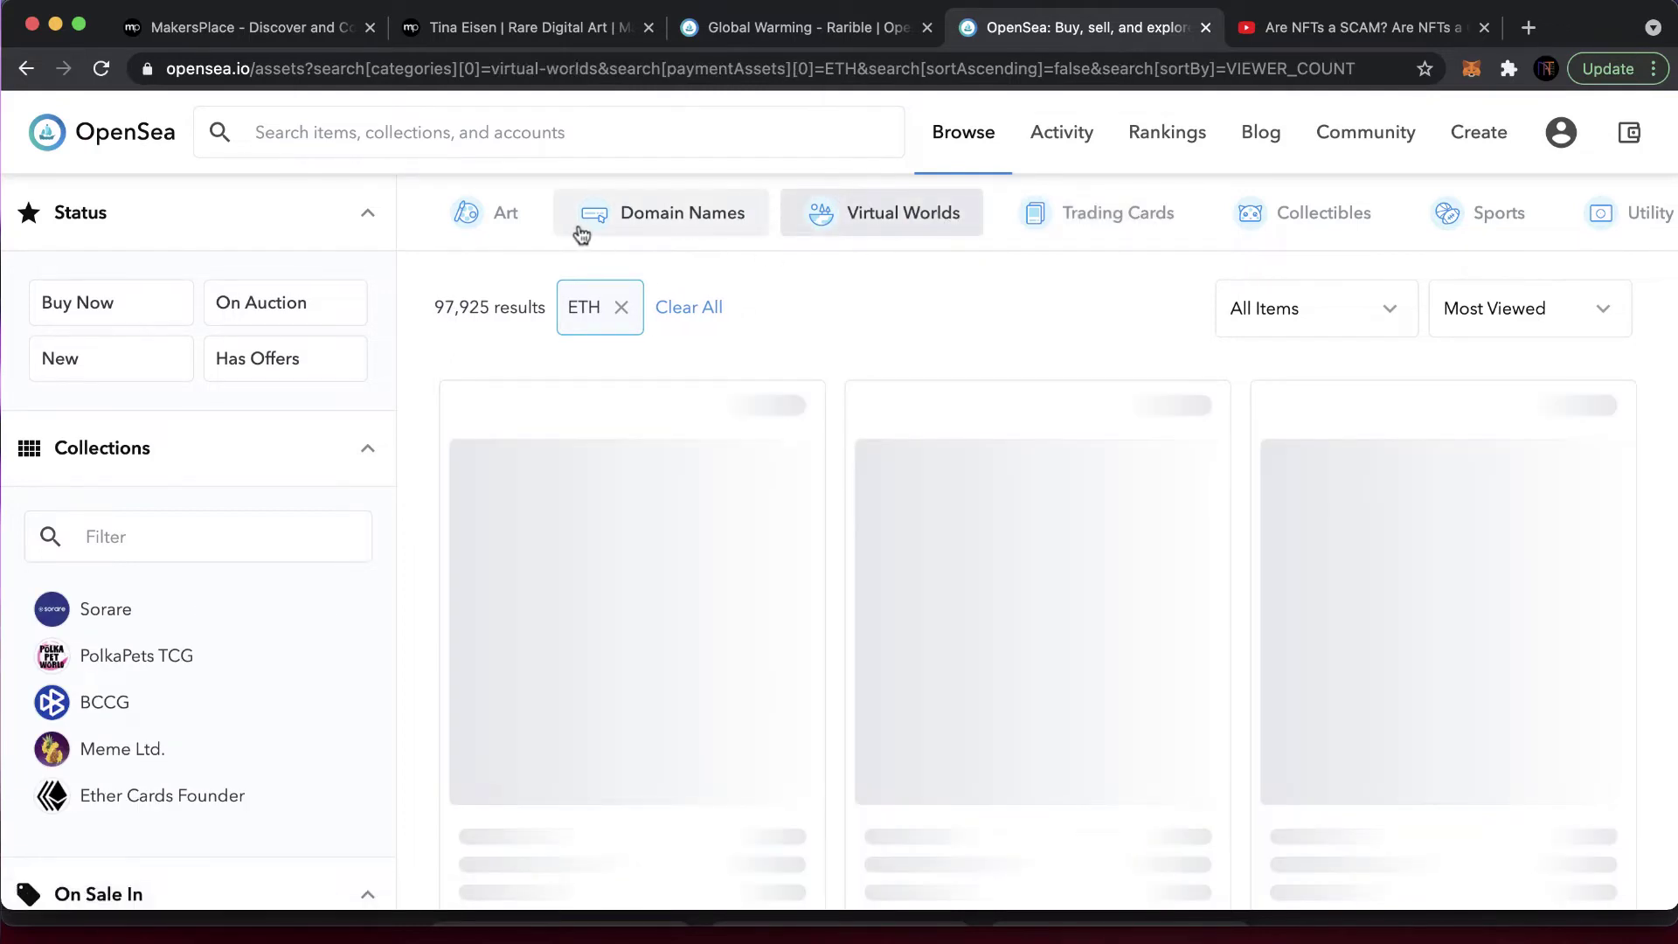
left_click(505, 213)
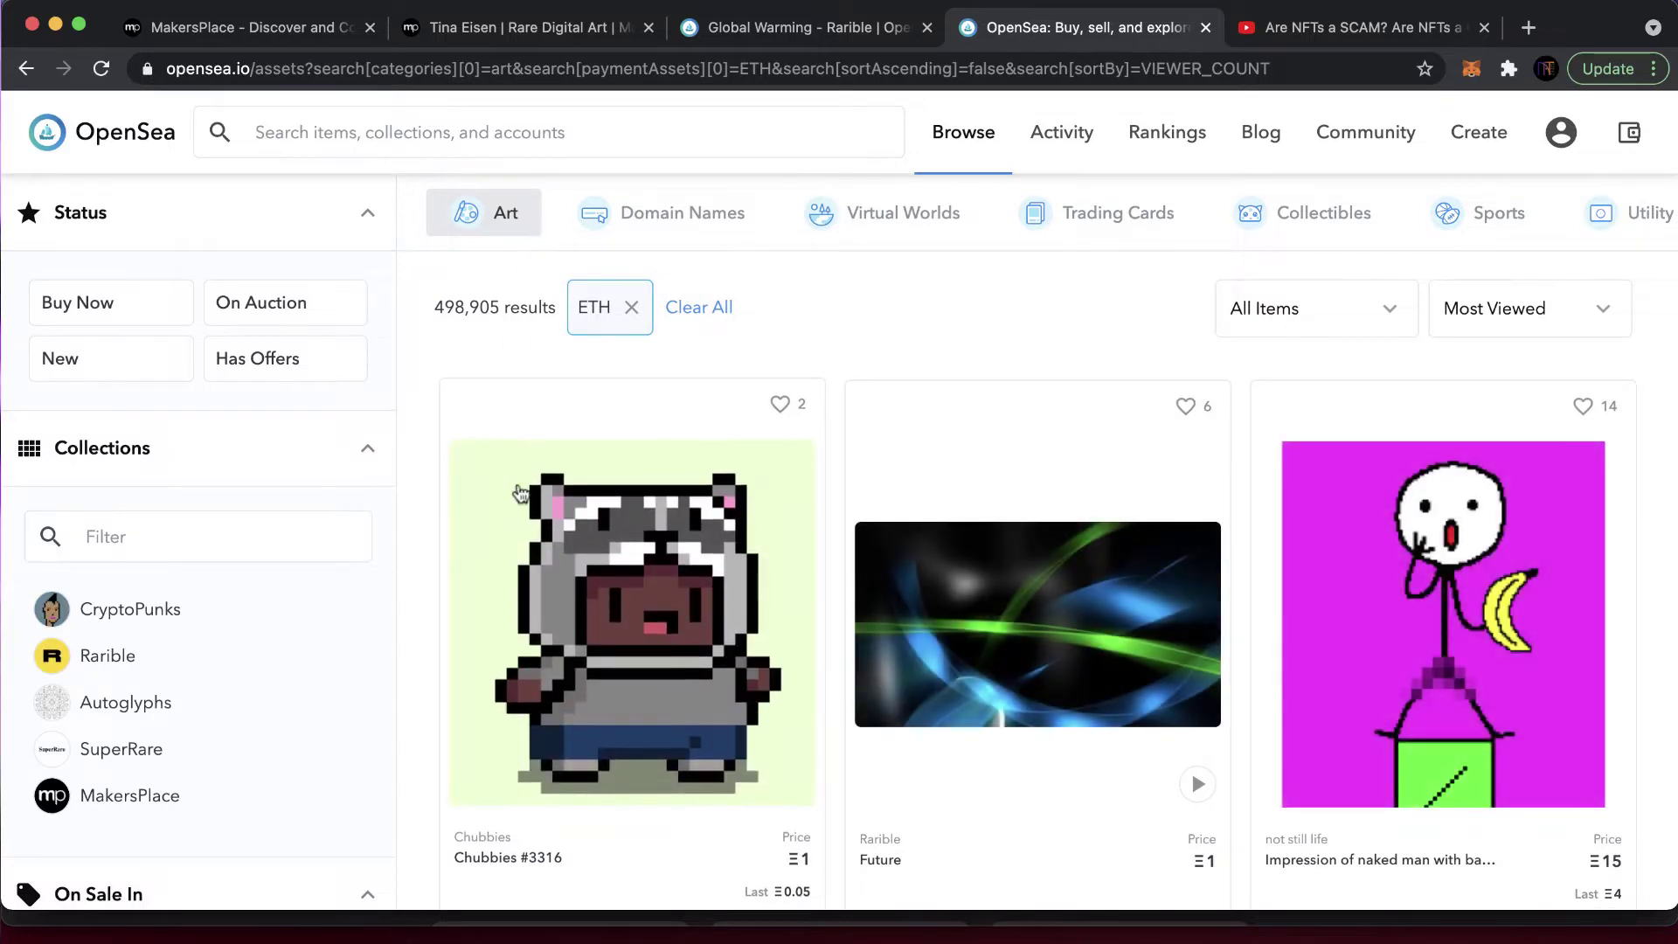
scroll(519, 491, "down", 5)
scroll(469, 569, "down", 4)
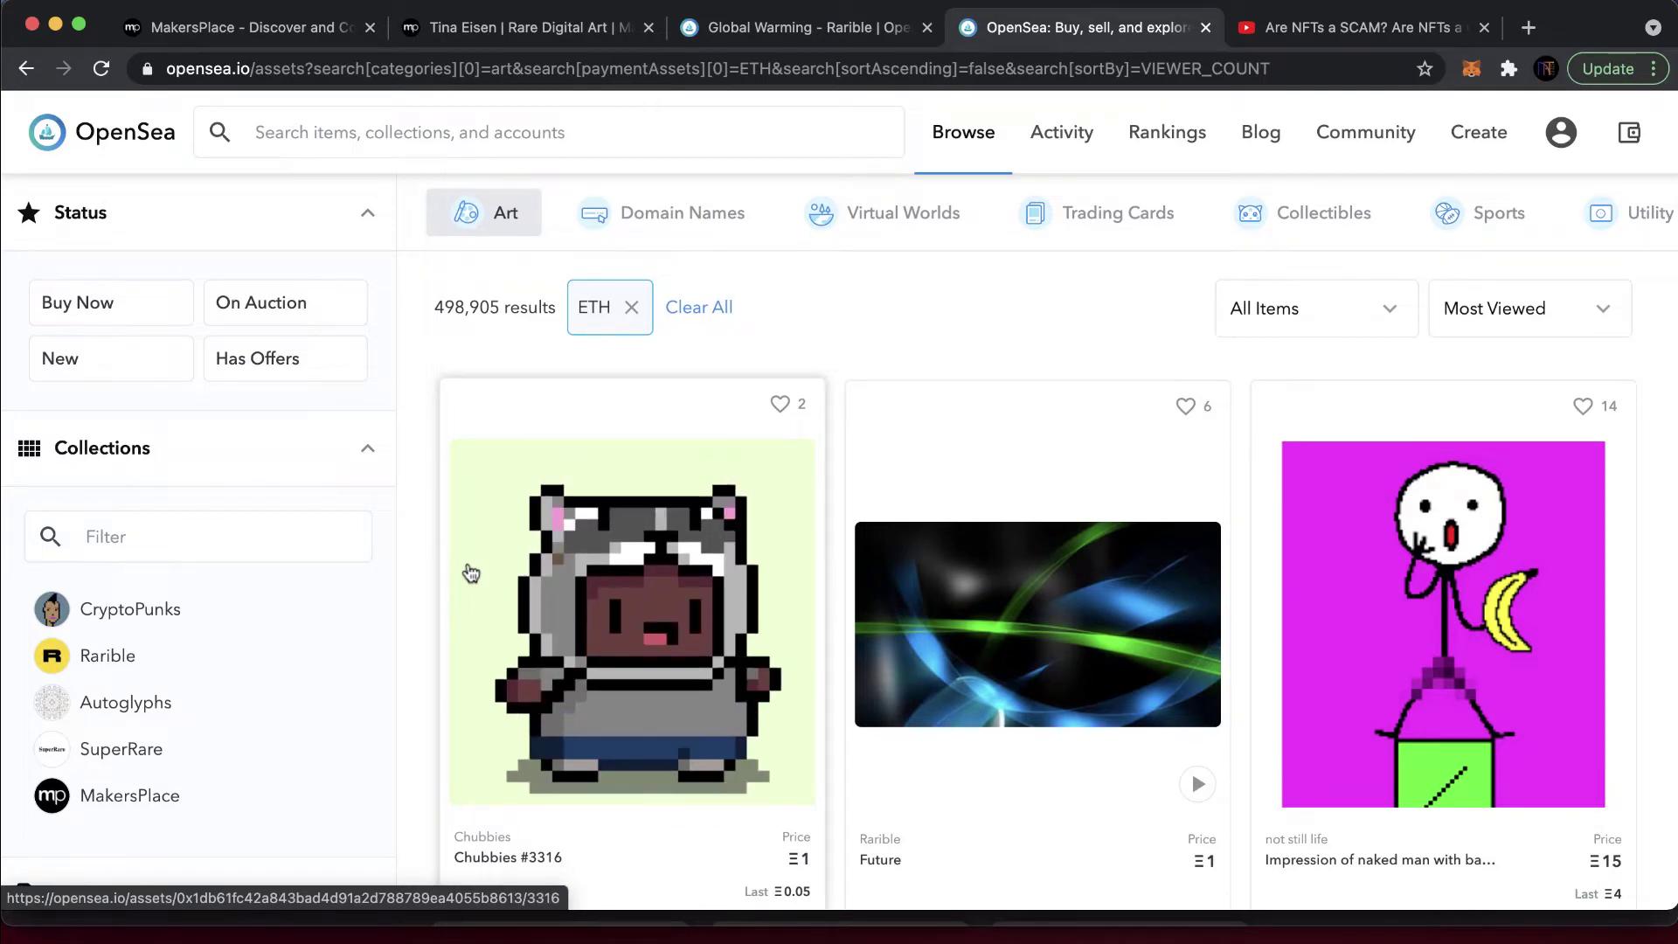
Filter the Art listings to Buy Now items and scroll through the results.
left_click(129, 314)
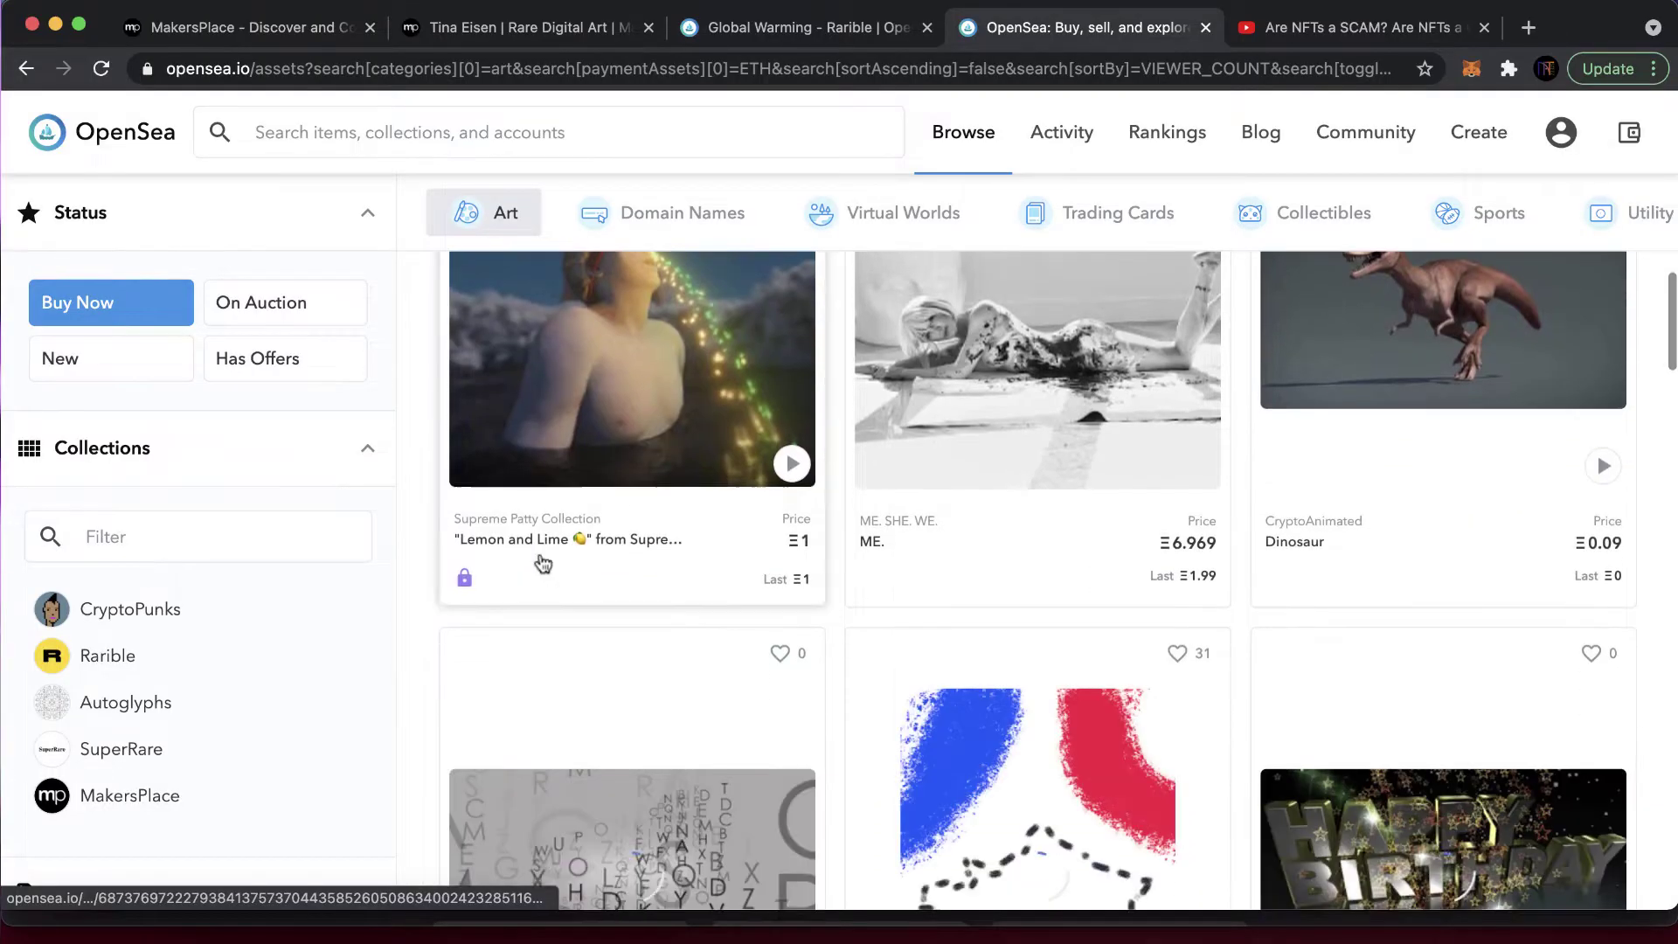
scroll(543, 564, "down", 10)
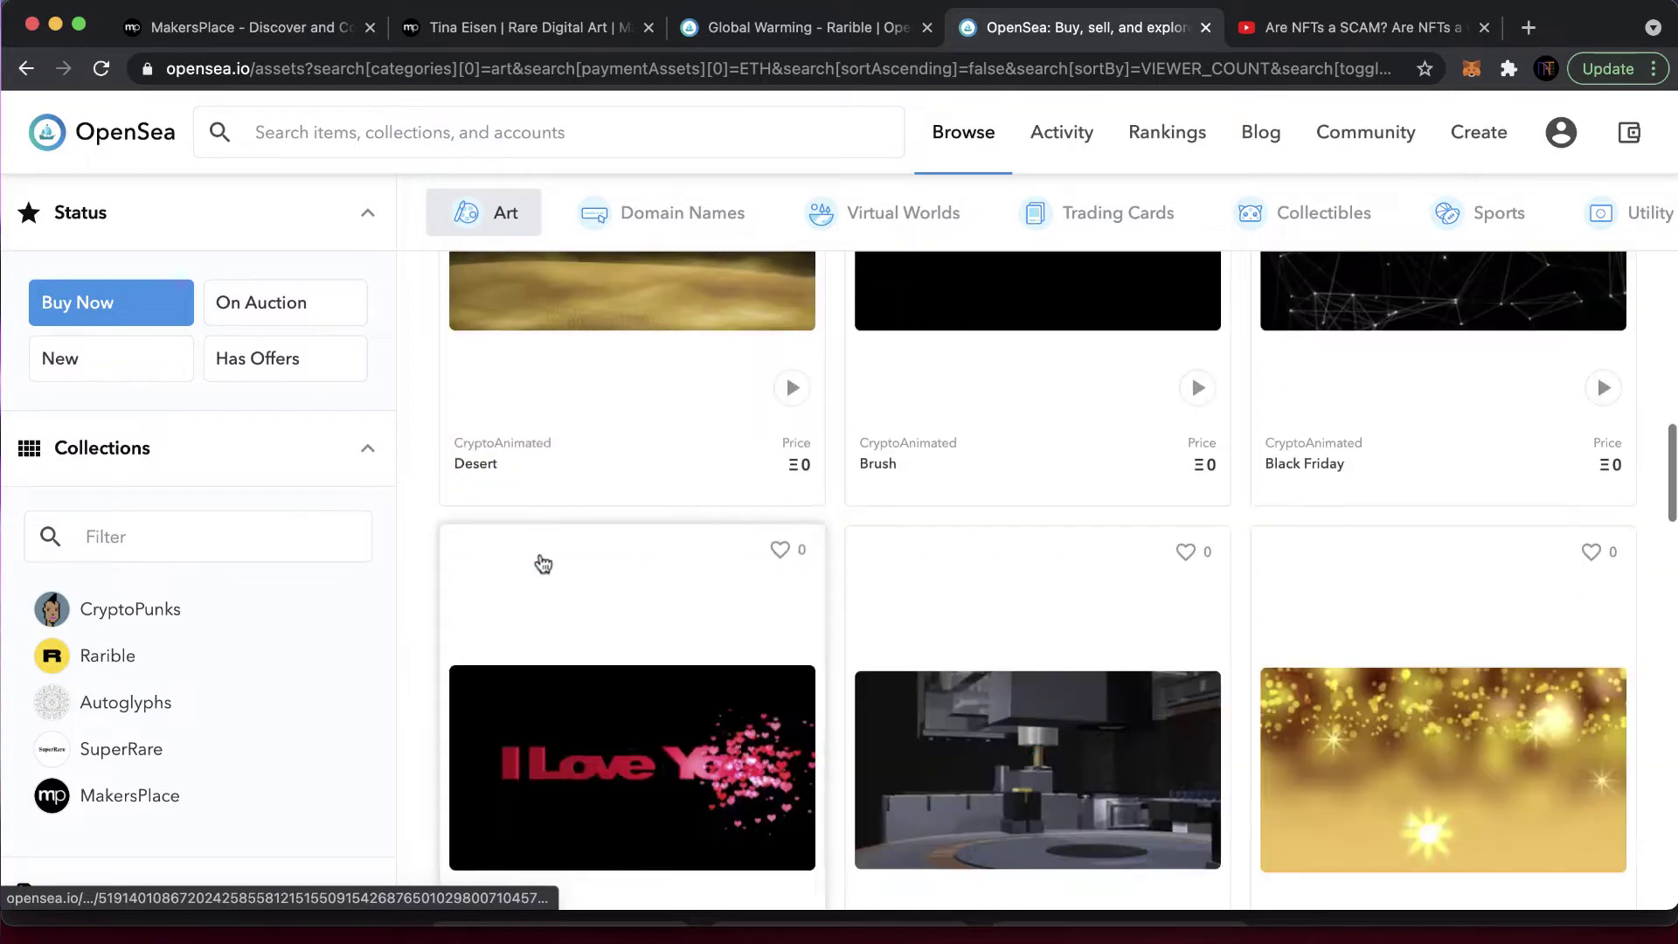
scroll(543, 564, "down", 8)
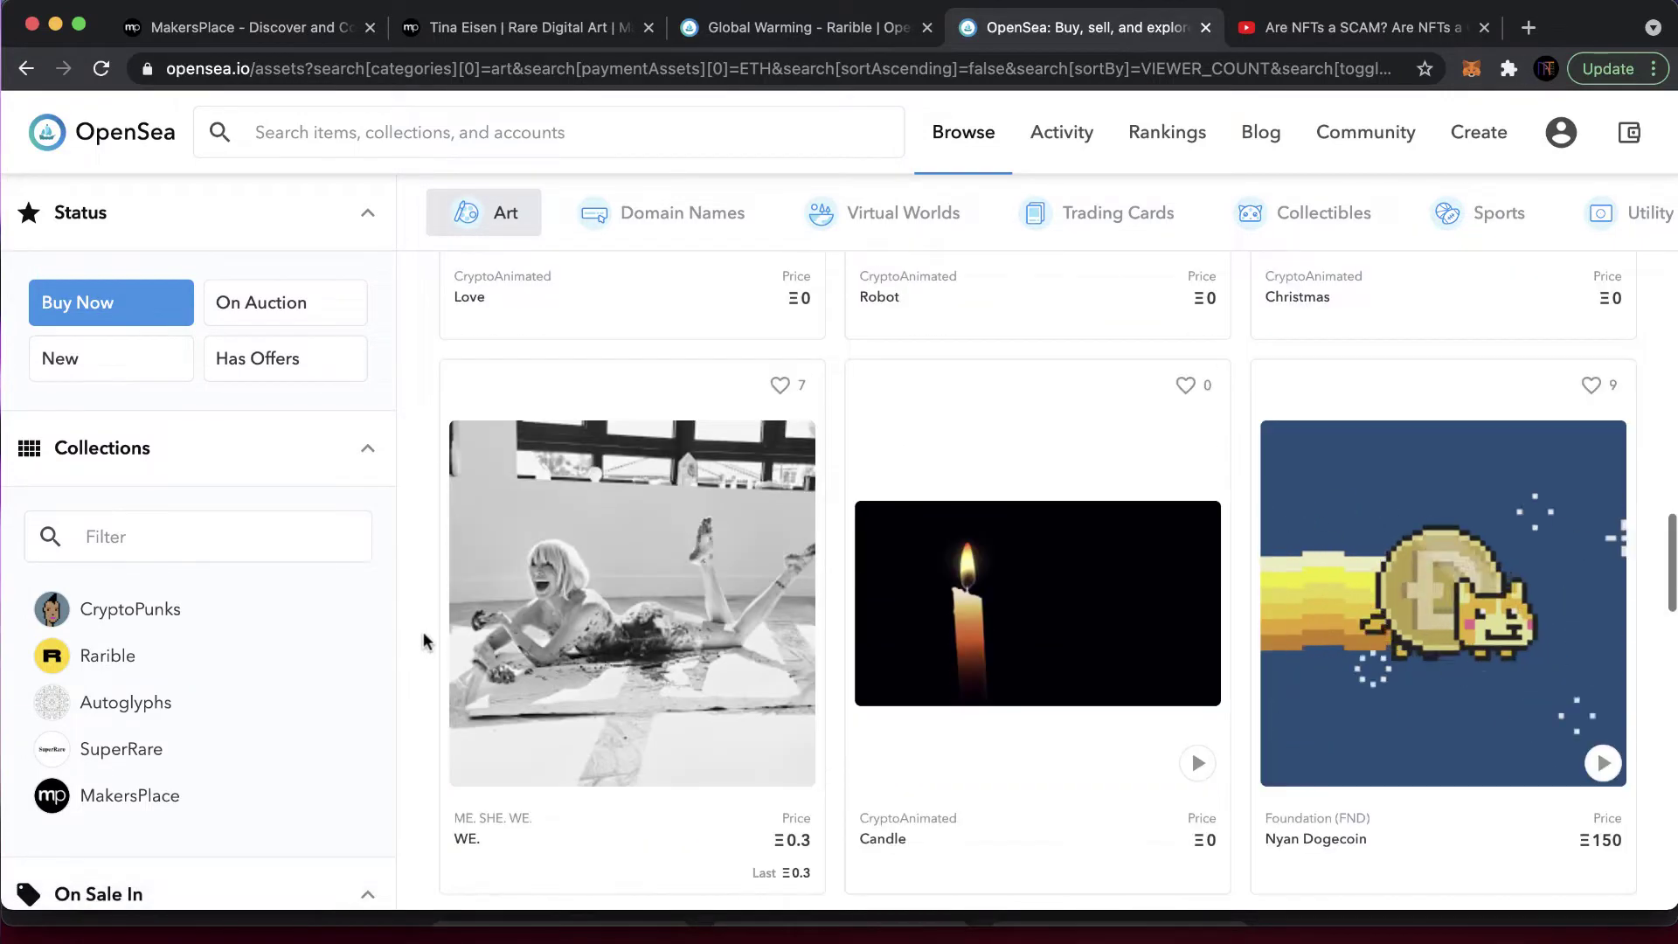
scroll(423, 640, "down", 6)
scroll(423, 640, "up", 3)
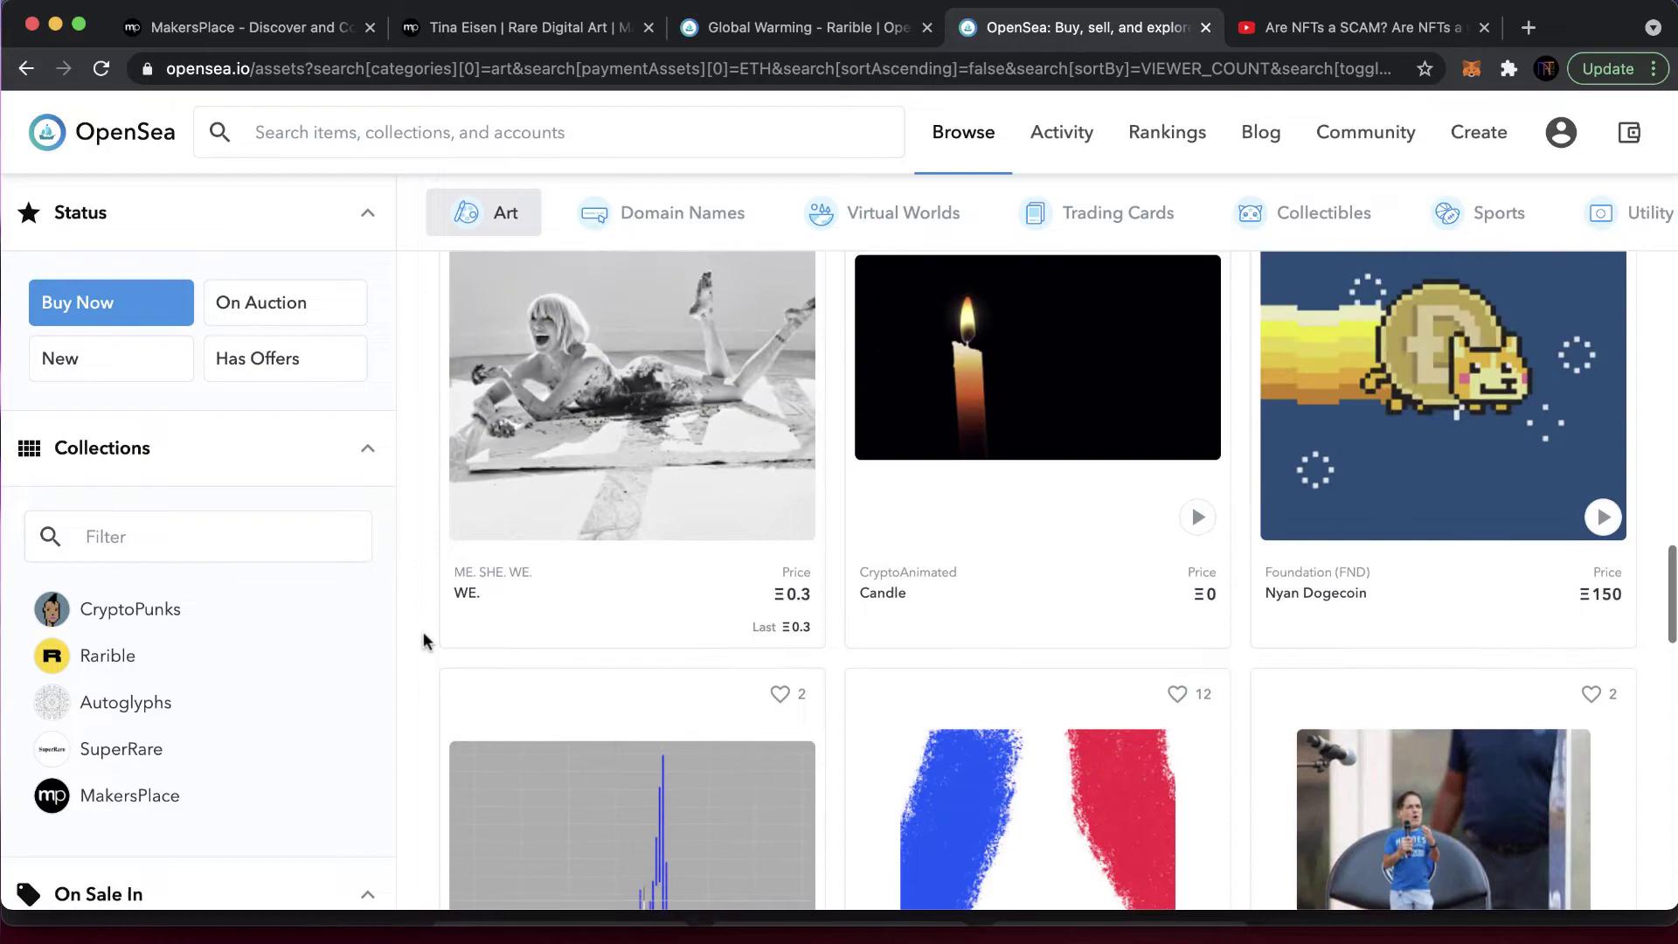
scroll(423, 641, "up", 10)
left_click(753, 29)
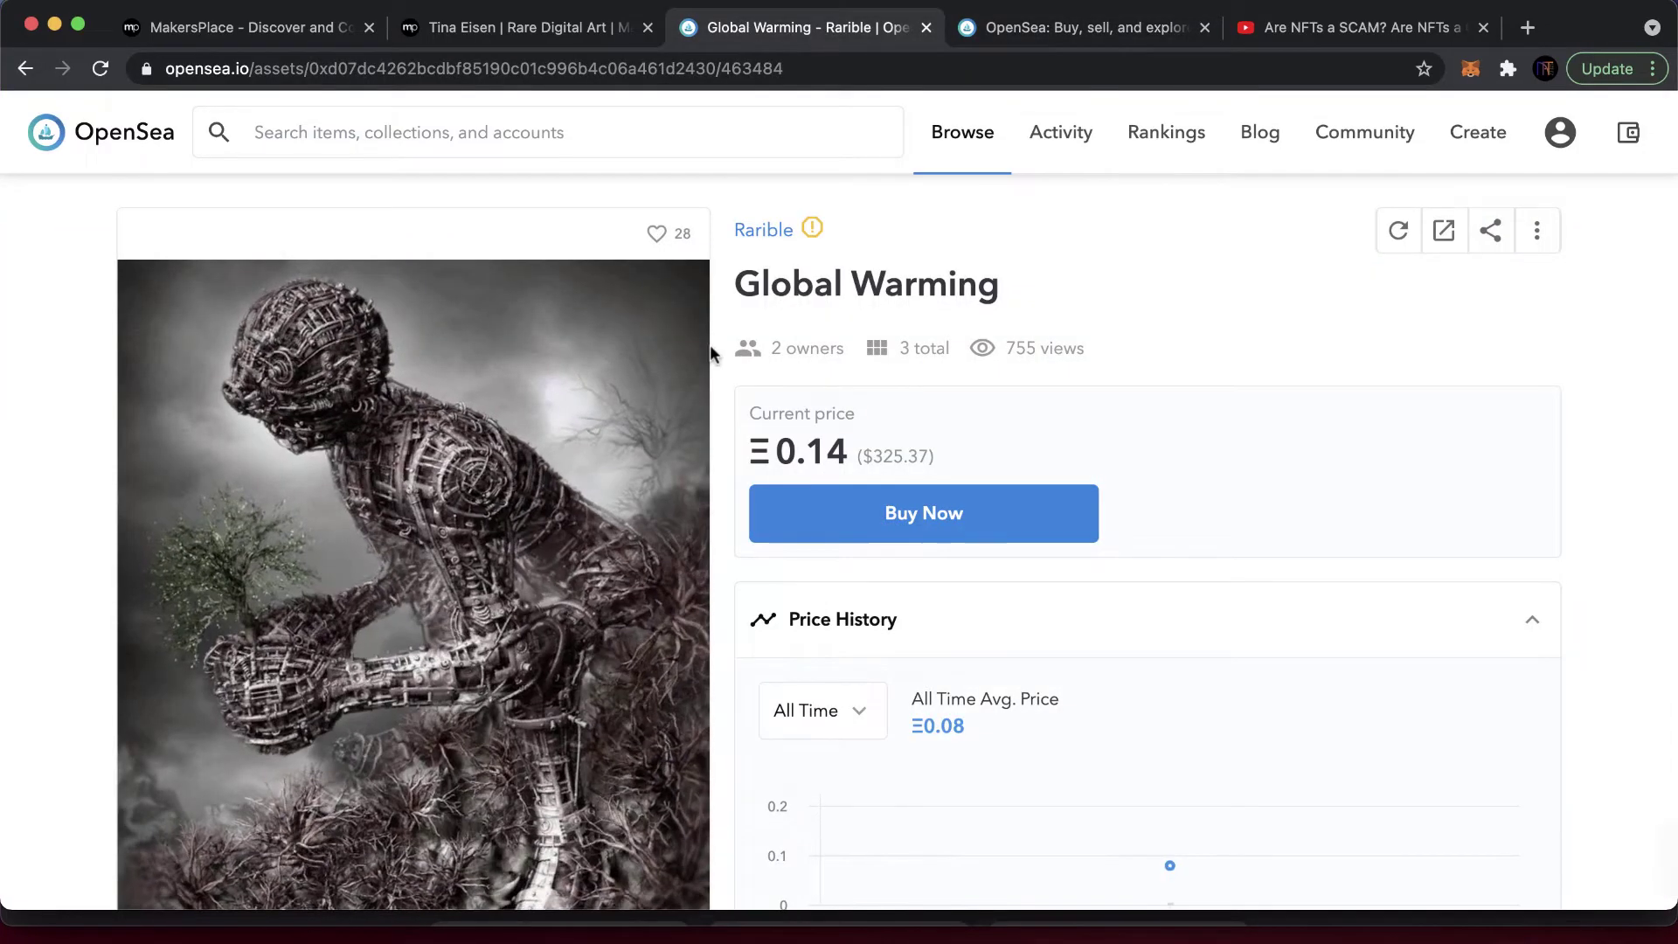
scroll(710, 347, "down", 10)
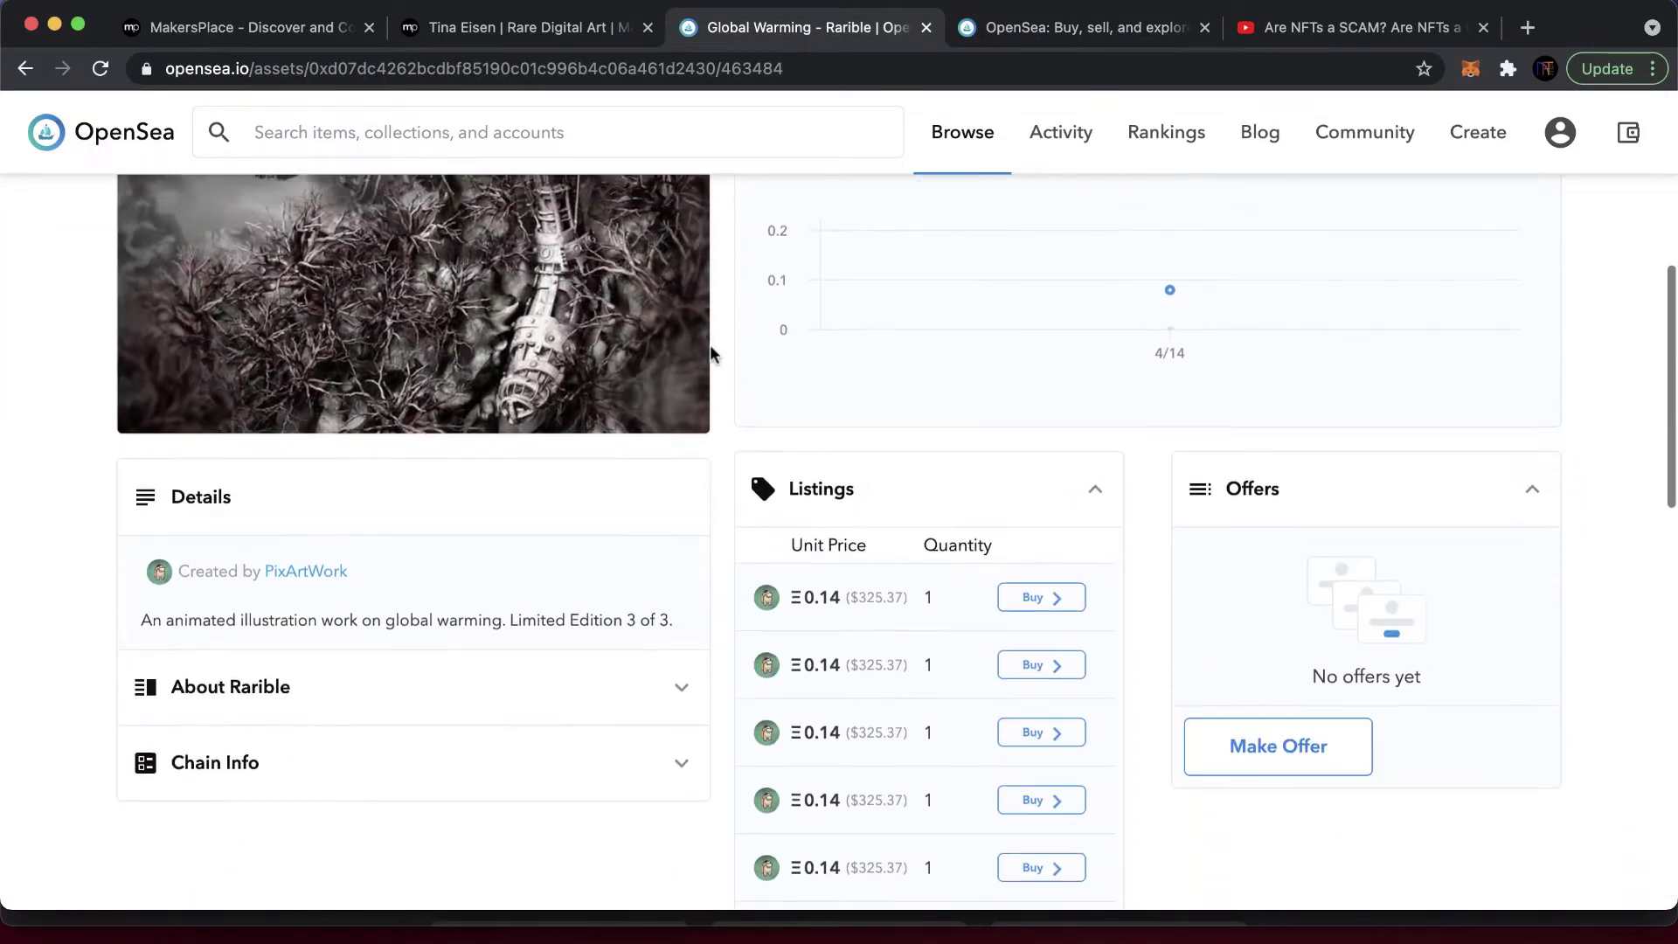
scroll(710, 349, "up", 10)
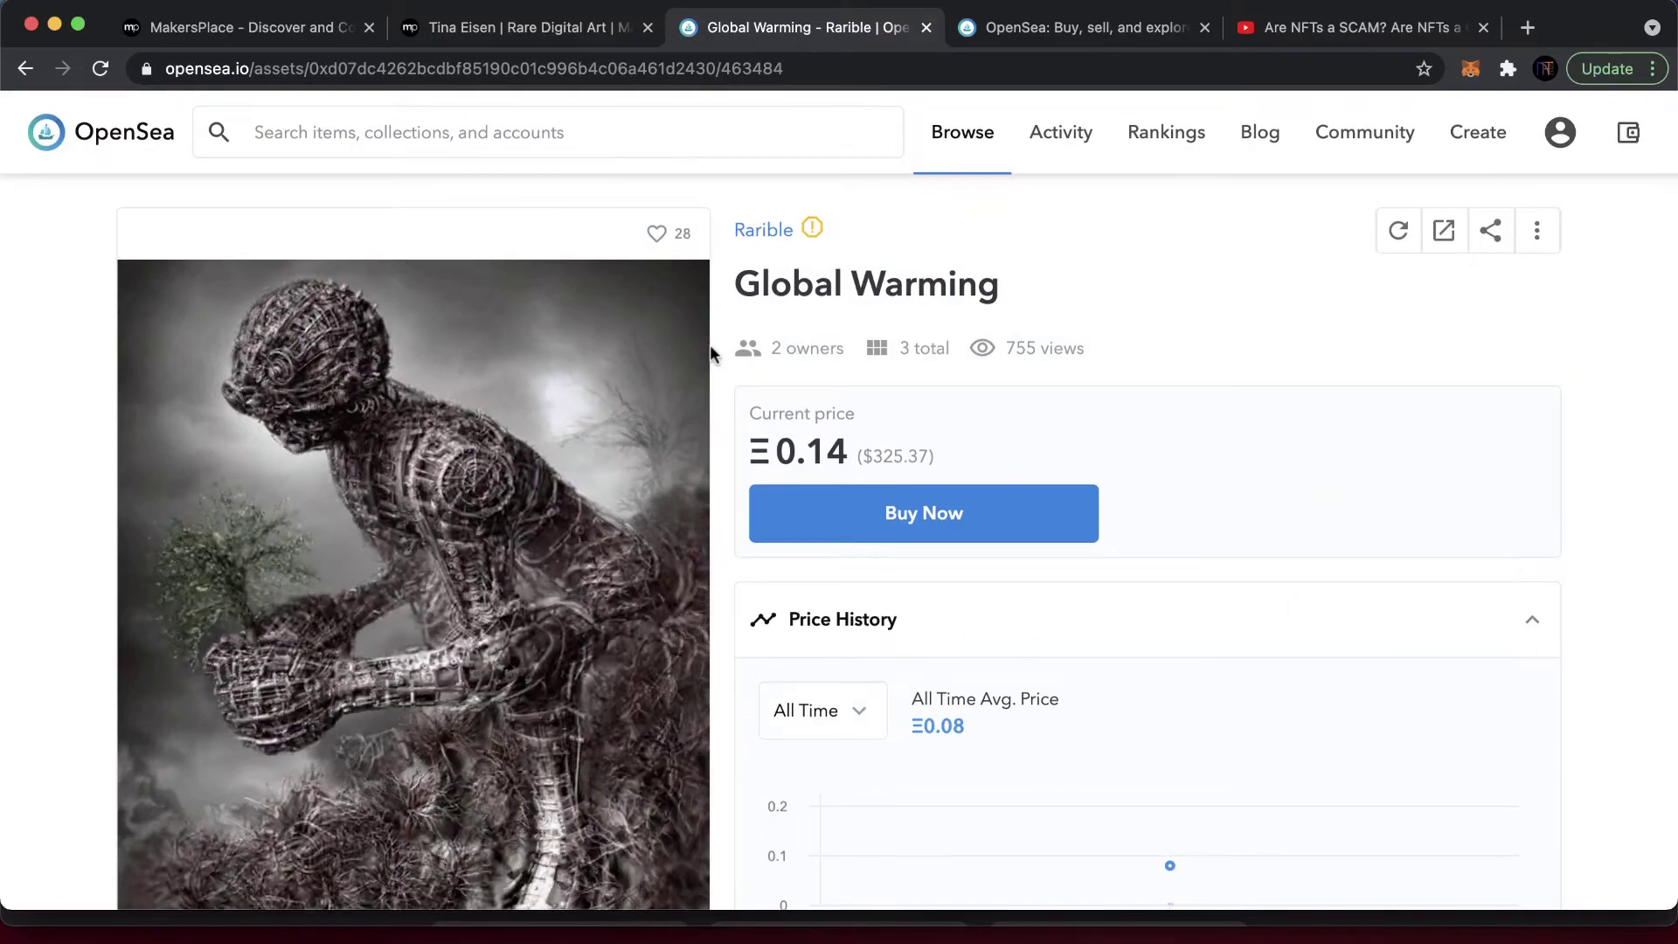
scroll(710, 350, "down", 1)
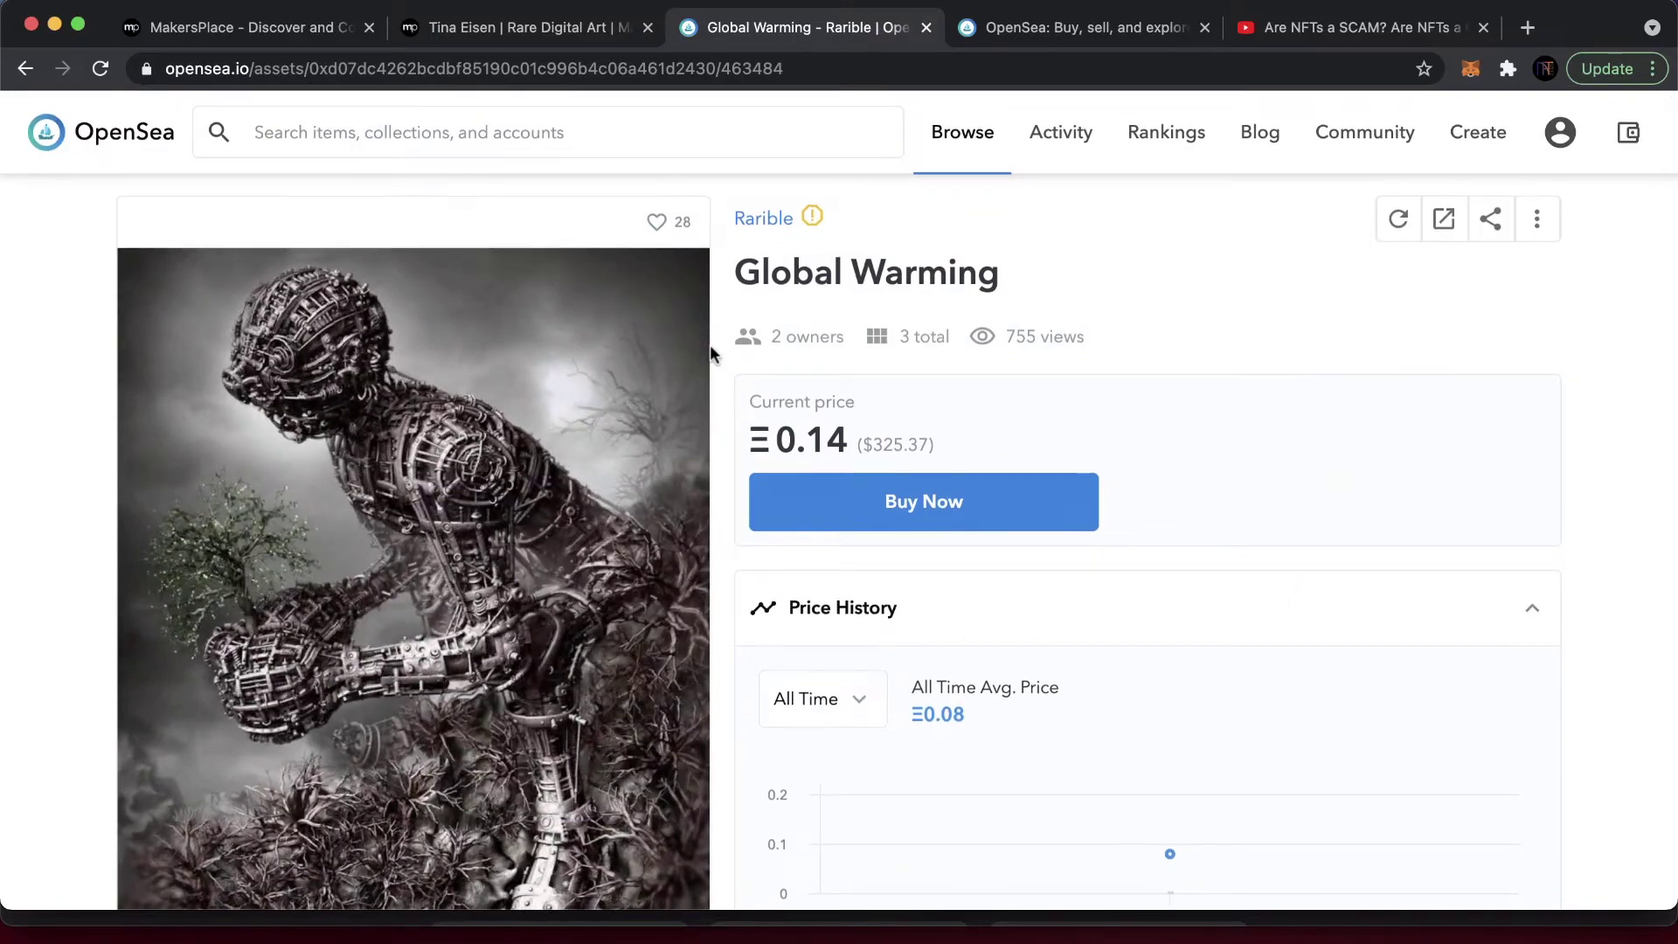
scroll(710, 353, "down", 1)
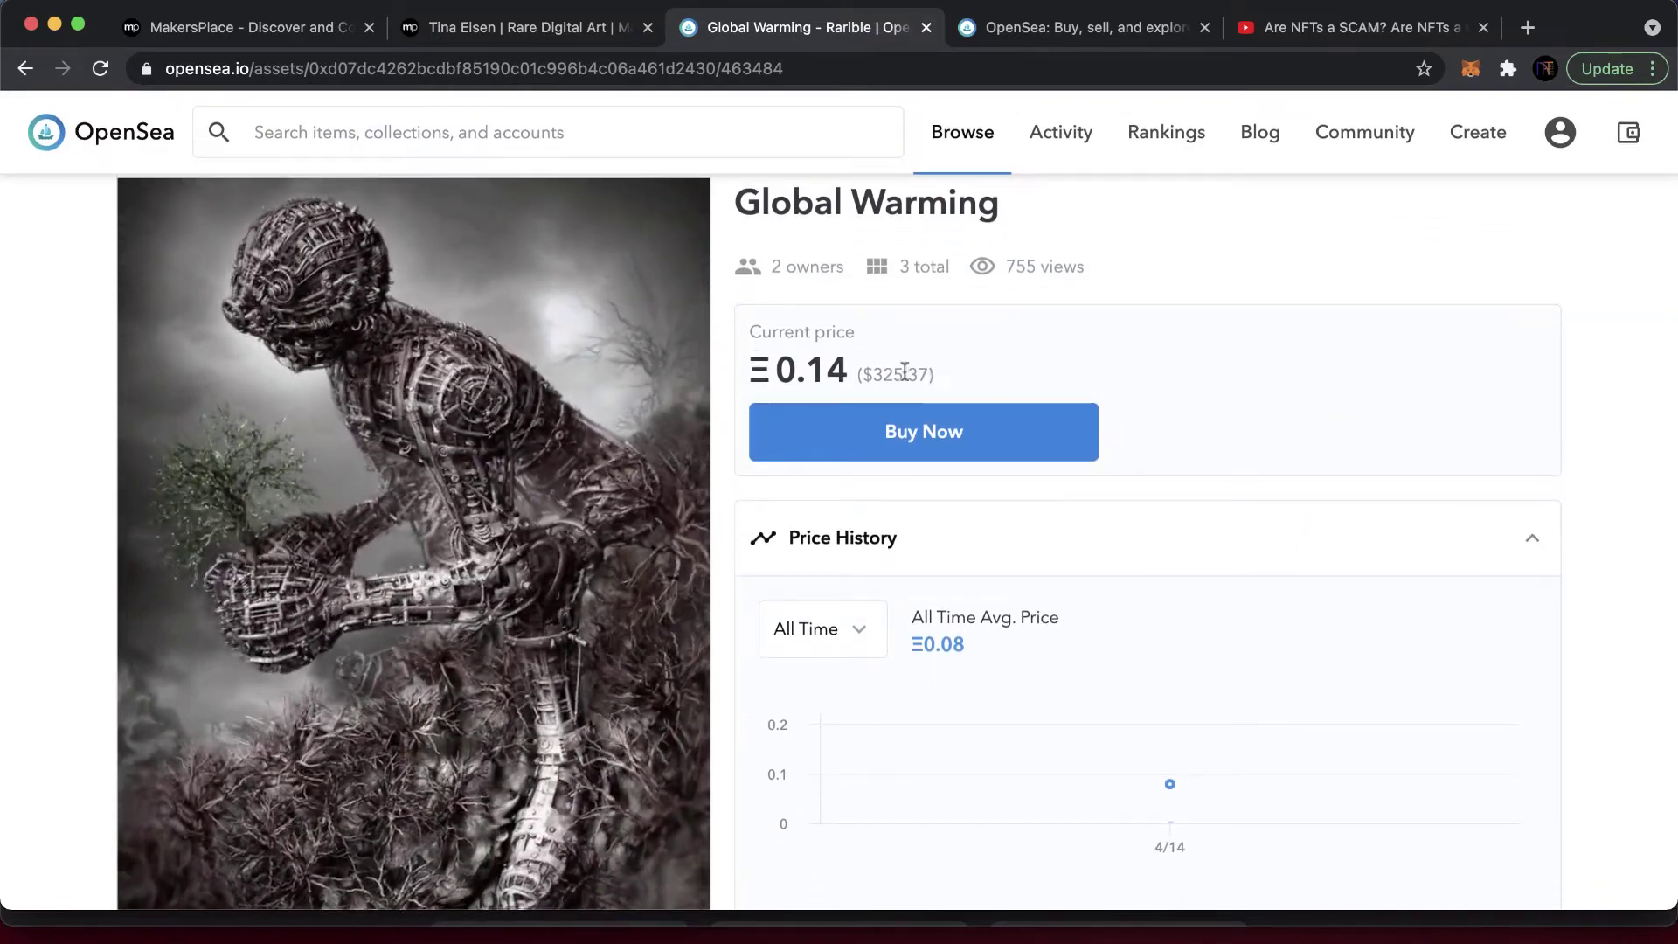
double_click(905, 371)
left_click(885, 369)
scroll(884, 369, "down", 5)
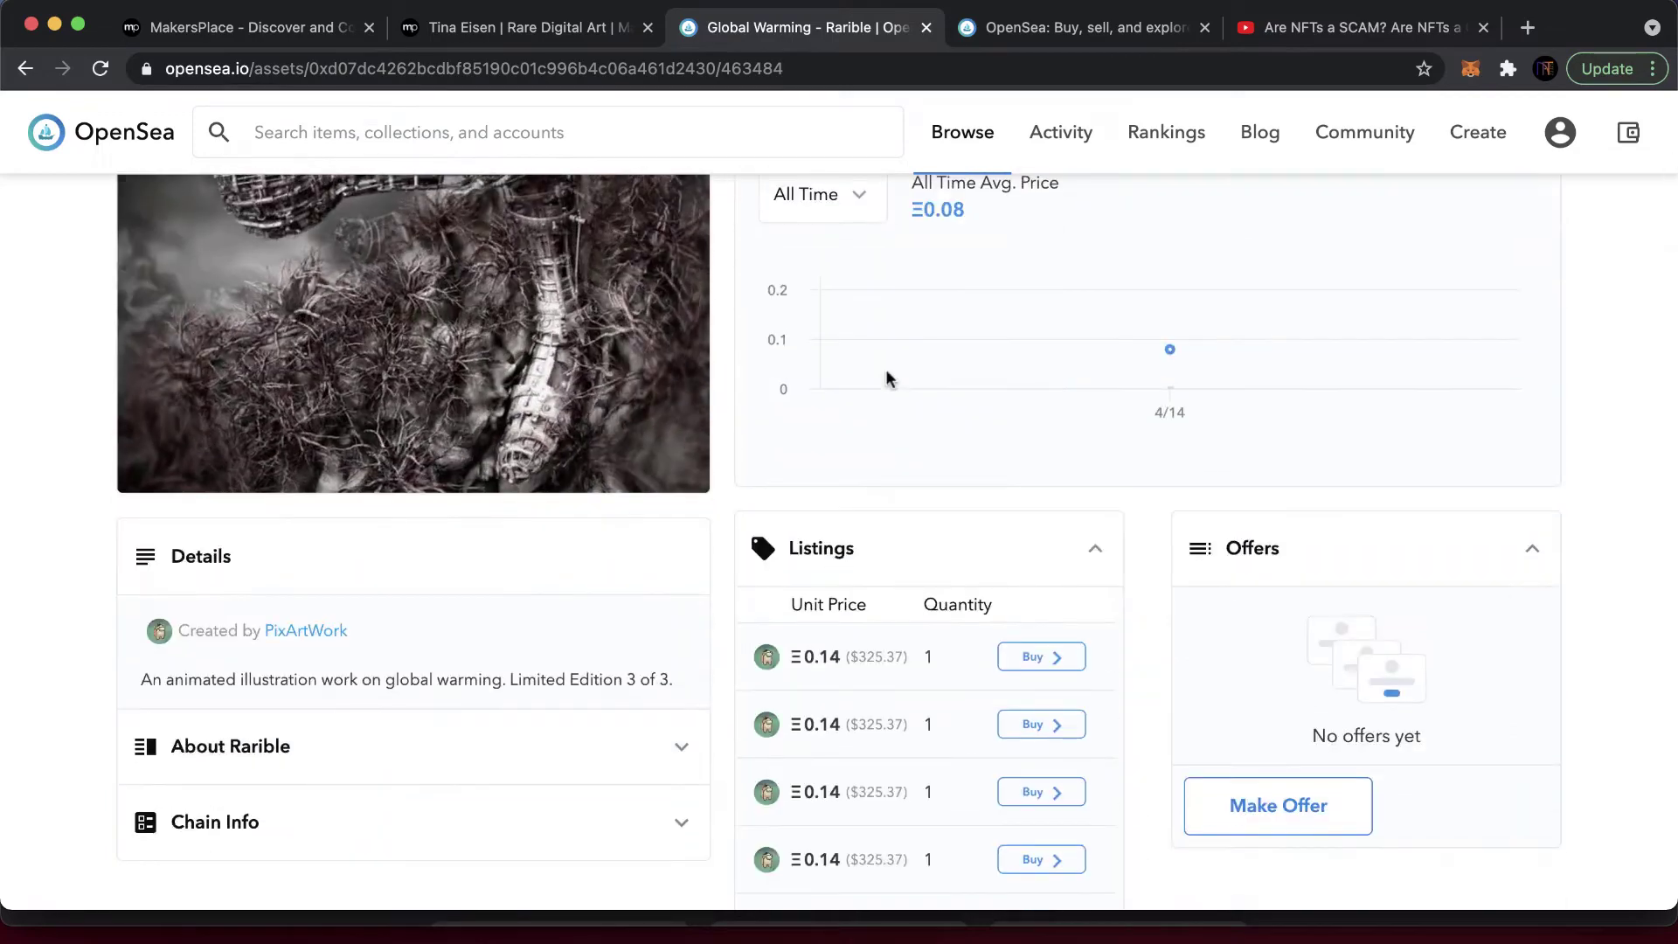
scroll(887, 378, "down", 4)
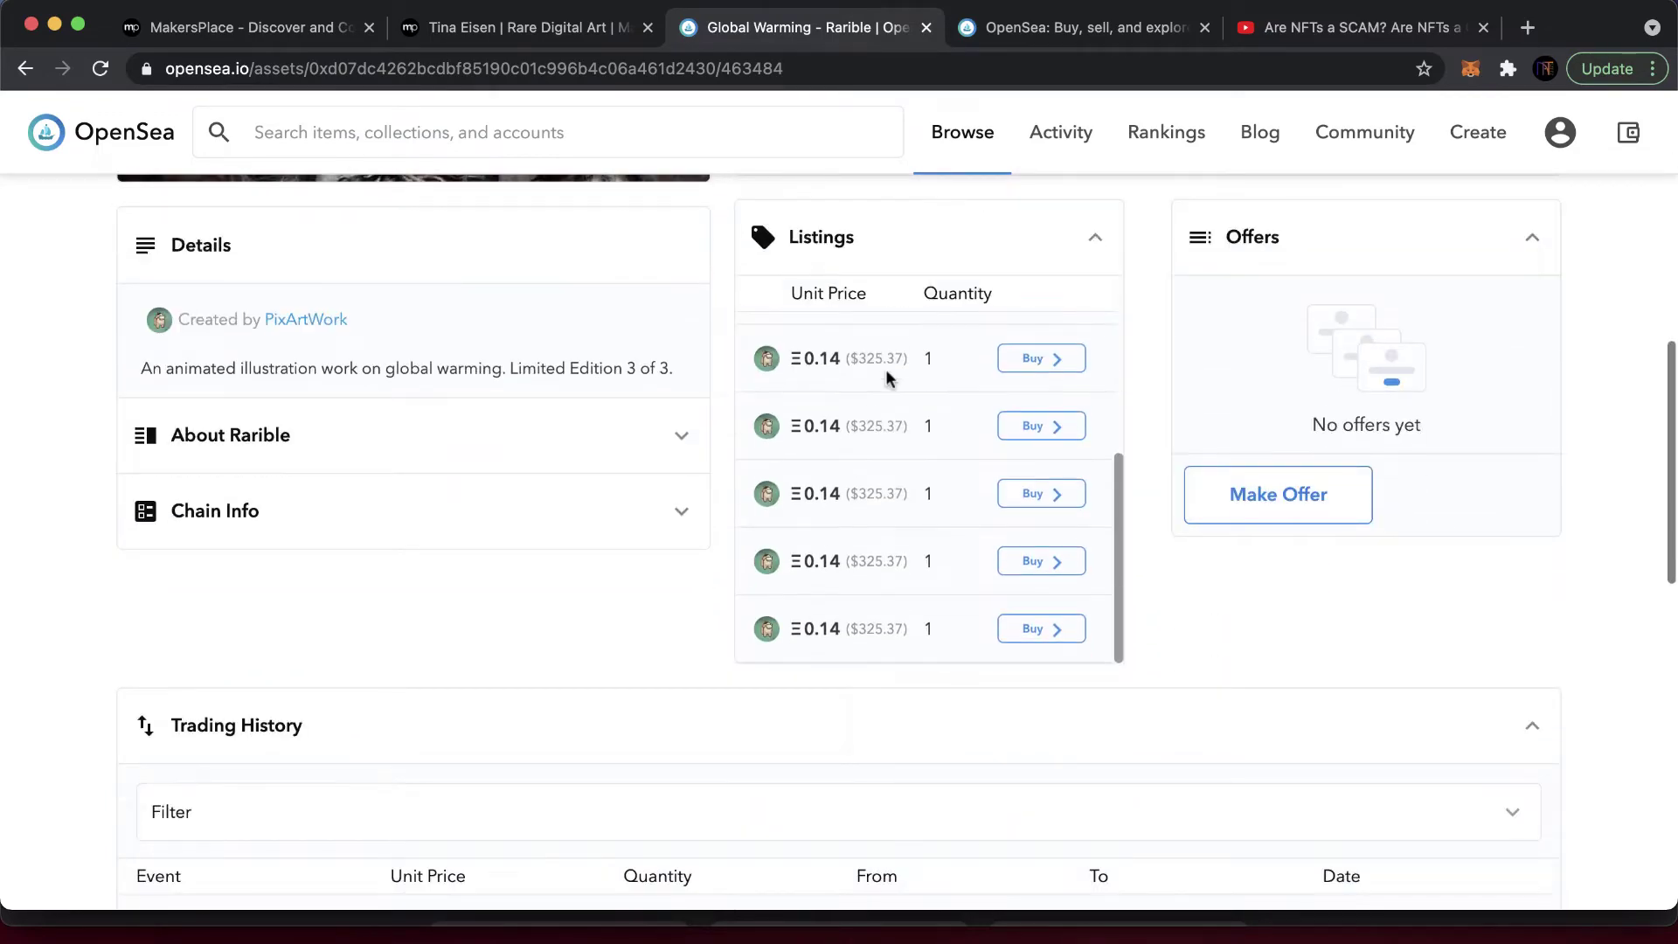
scroll(887, 378, "down", 10)
scroll(888, 379, "up", 12)
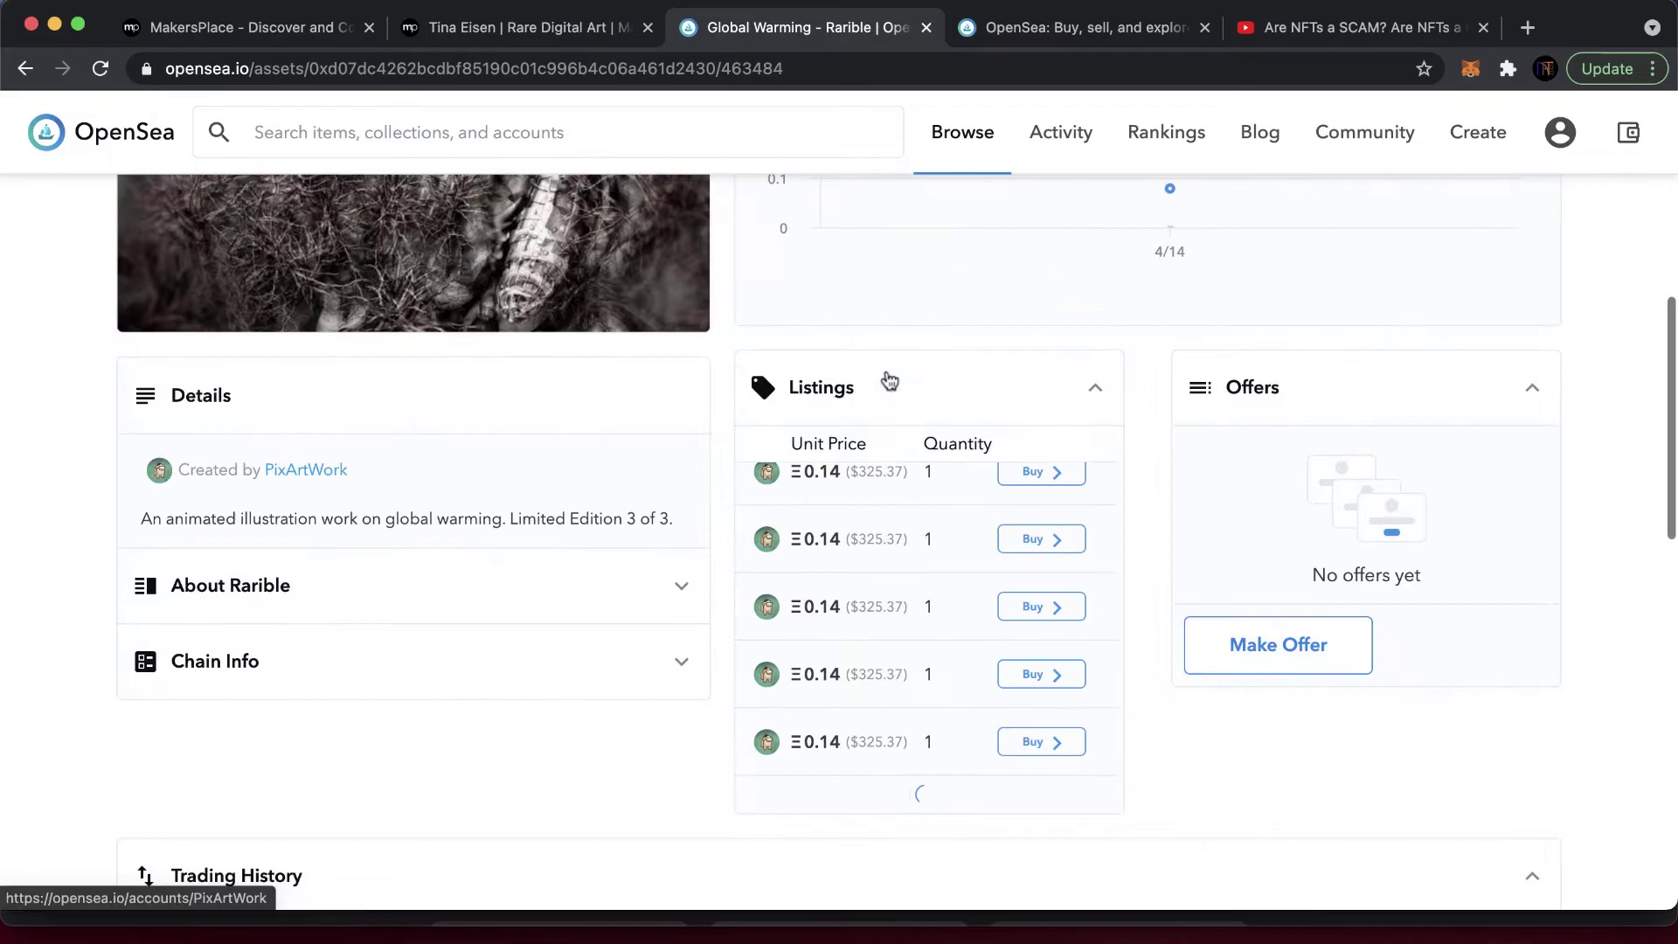
scroll(888, 382, "up", 8)
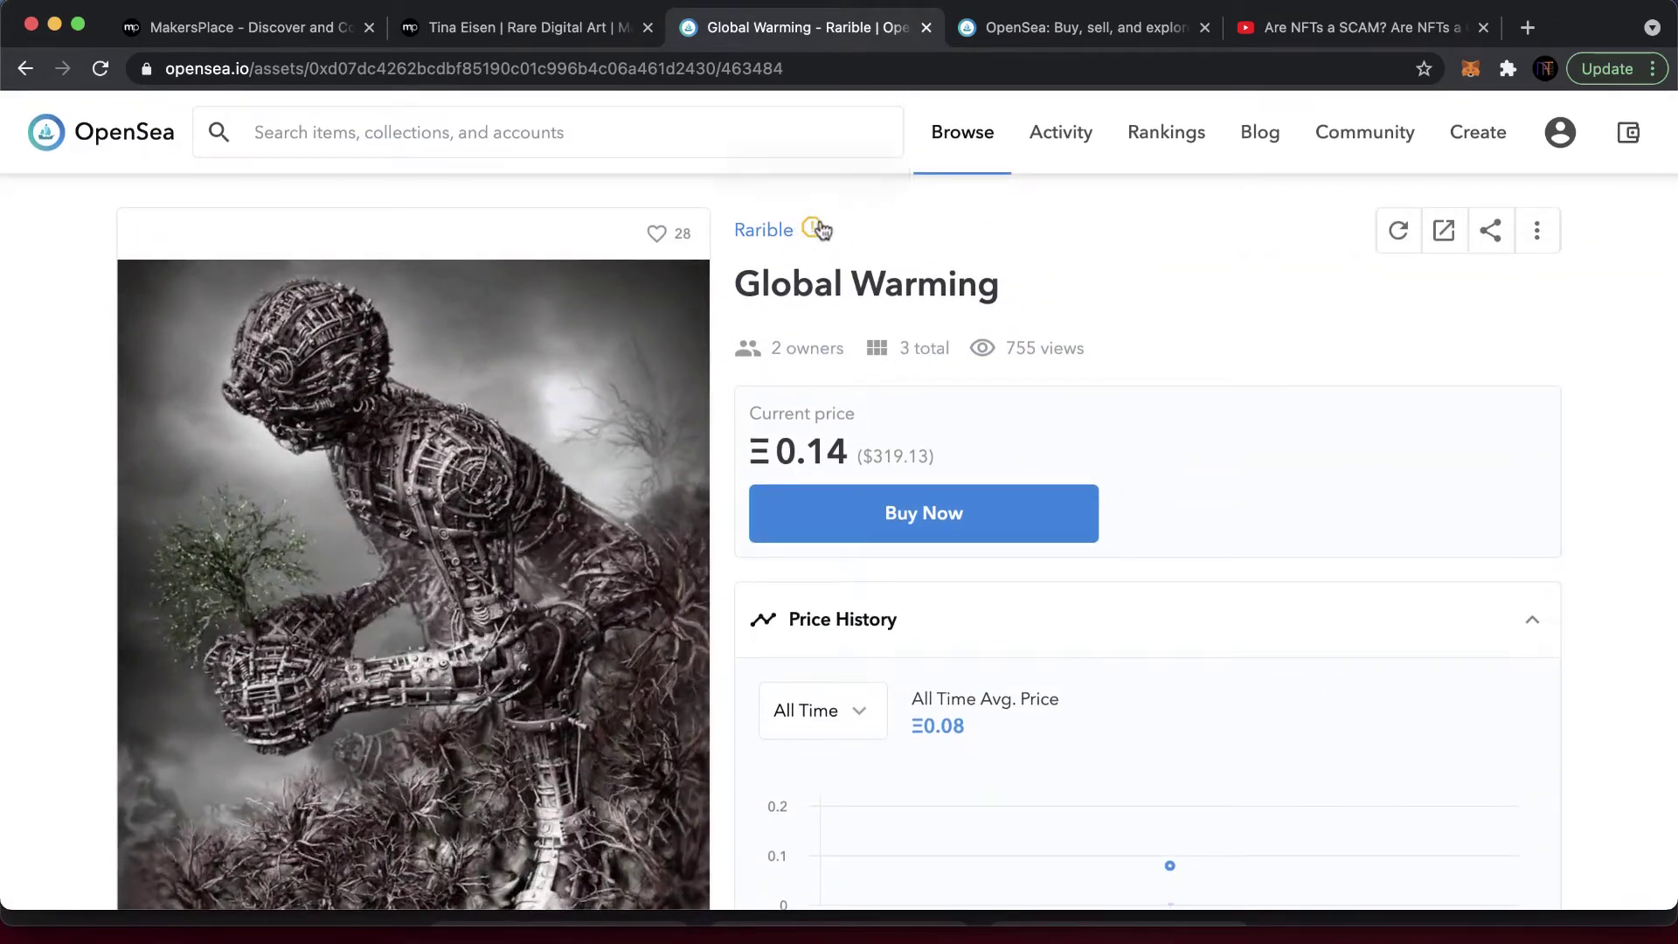
scroll(955, 411, "down", 3)
scroll(956, 408, "up", 3)
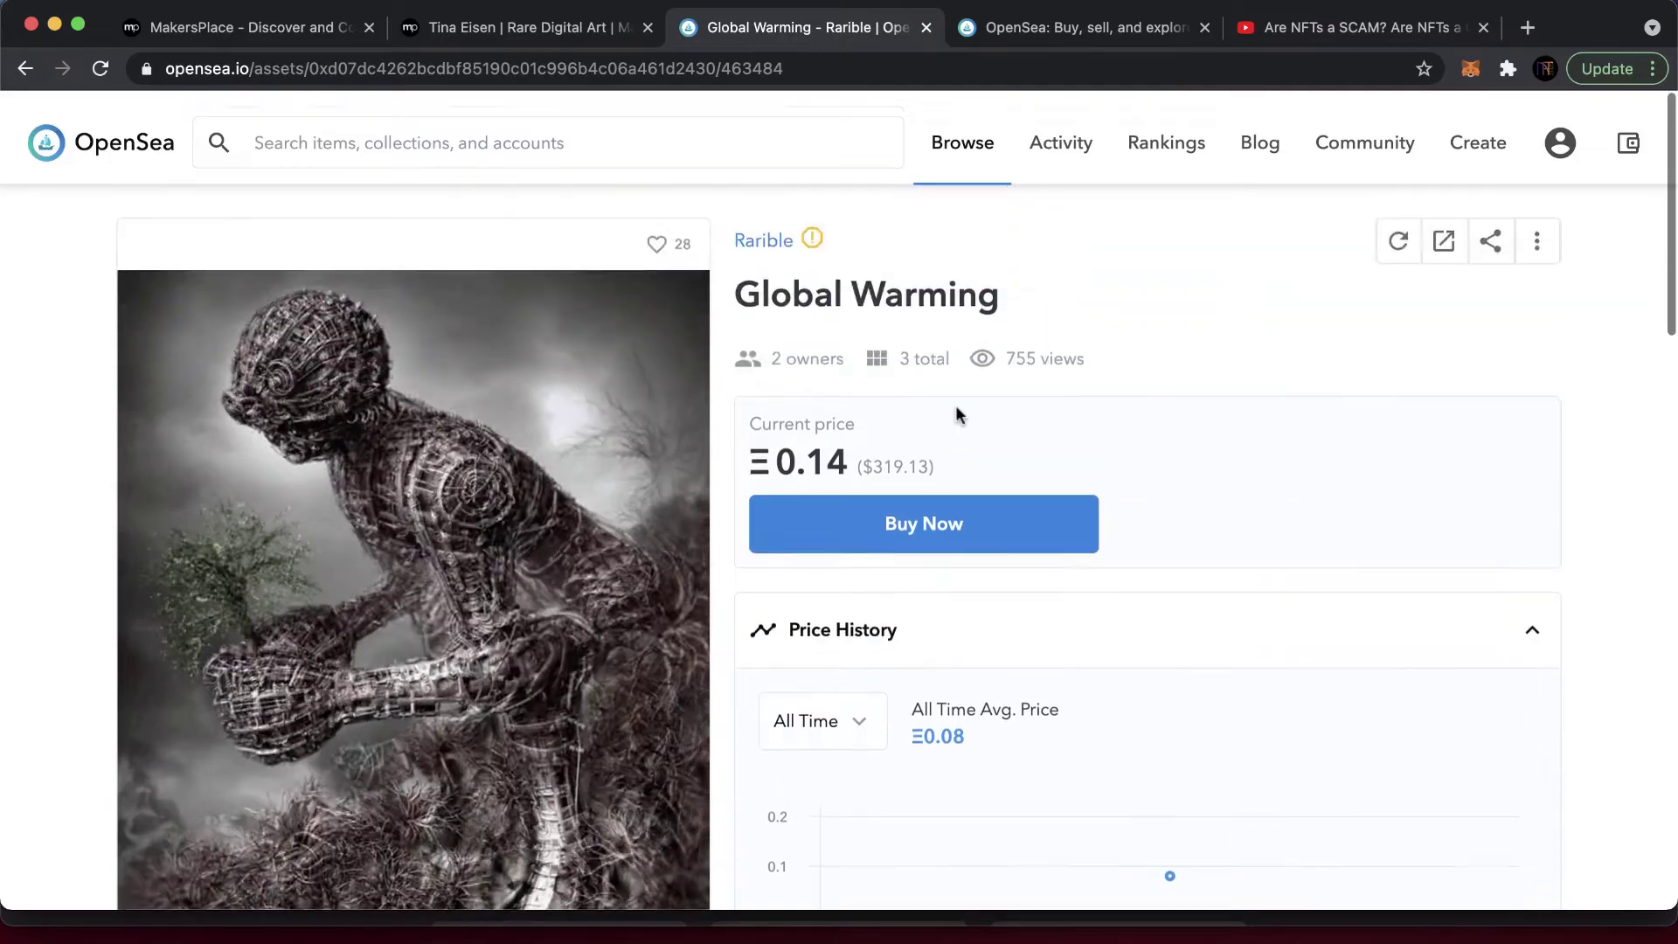
left_click_drag(935, 461, 858, 462)
left_click(863, 461)
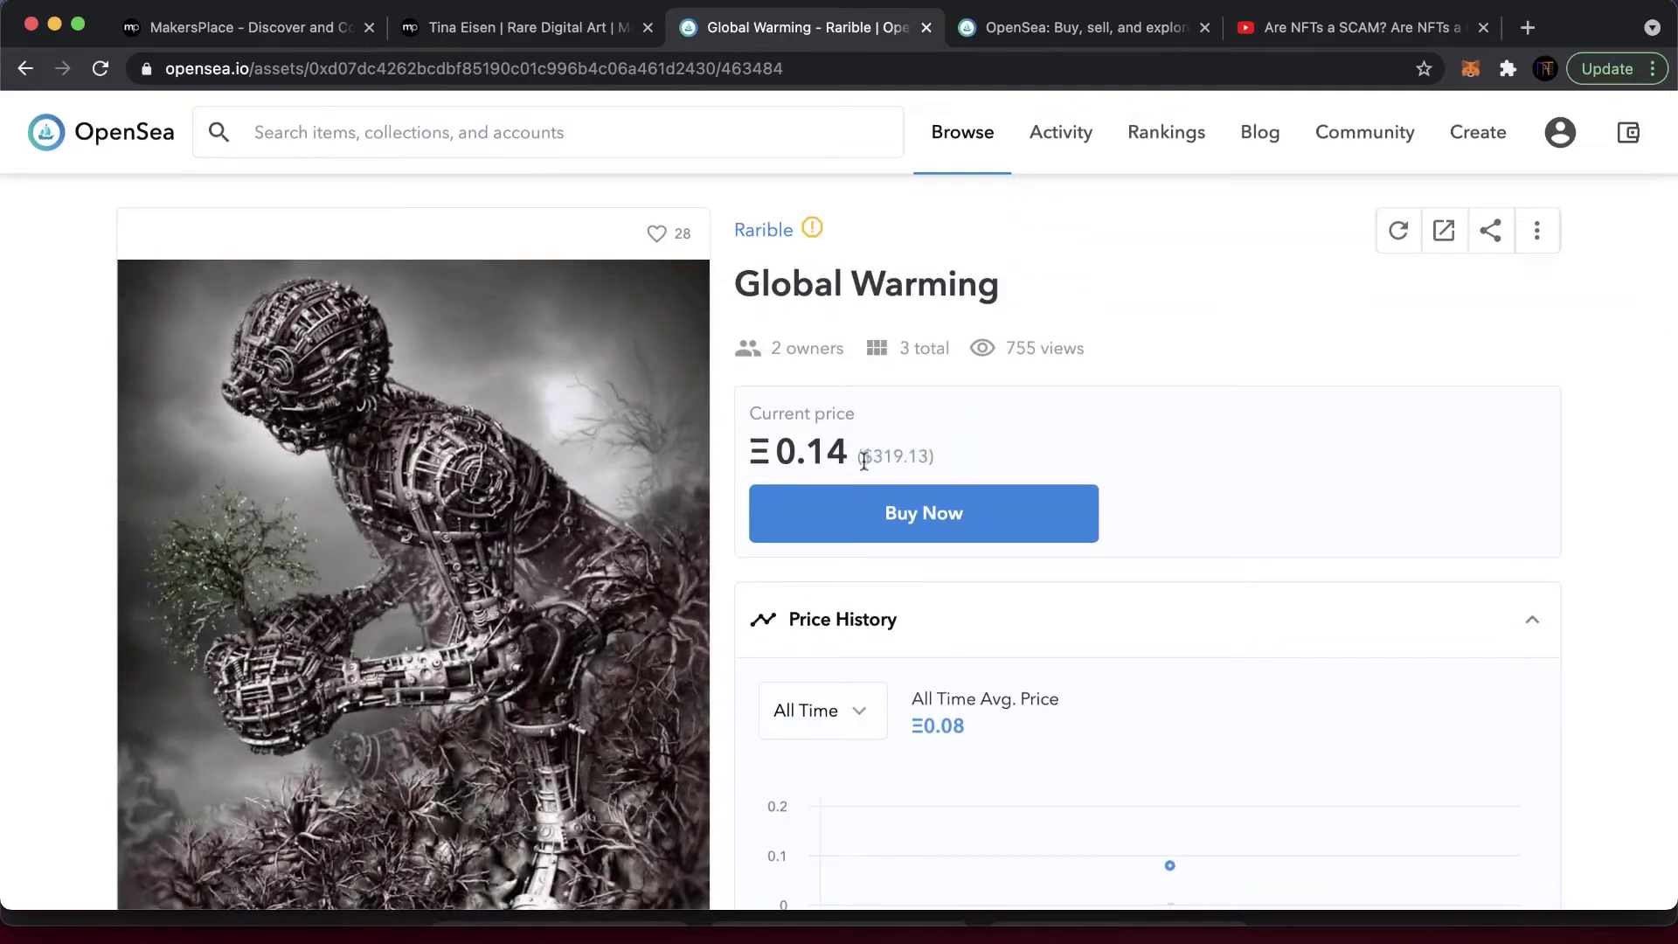
scroll(863, 461, "down", 5)
scroll(863, 463, "up", 5)
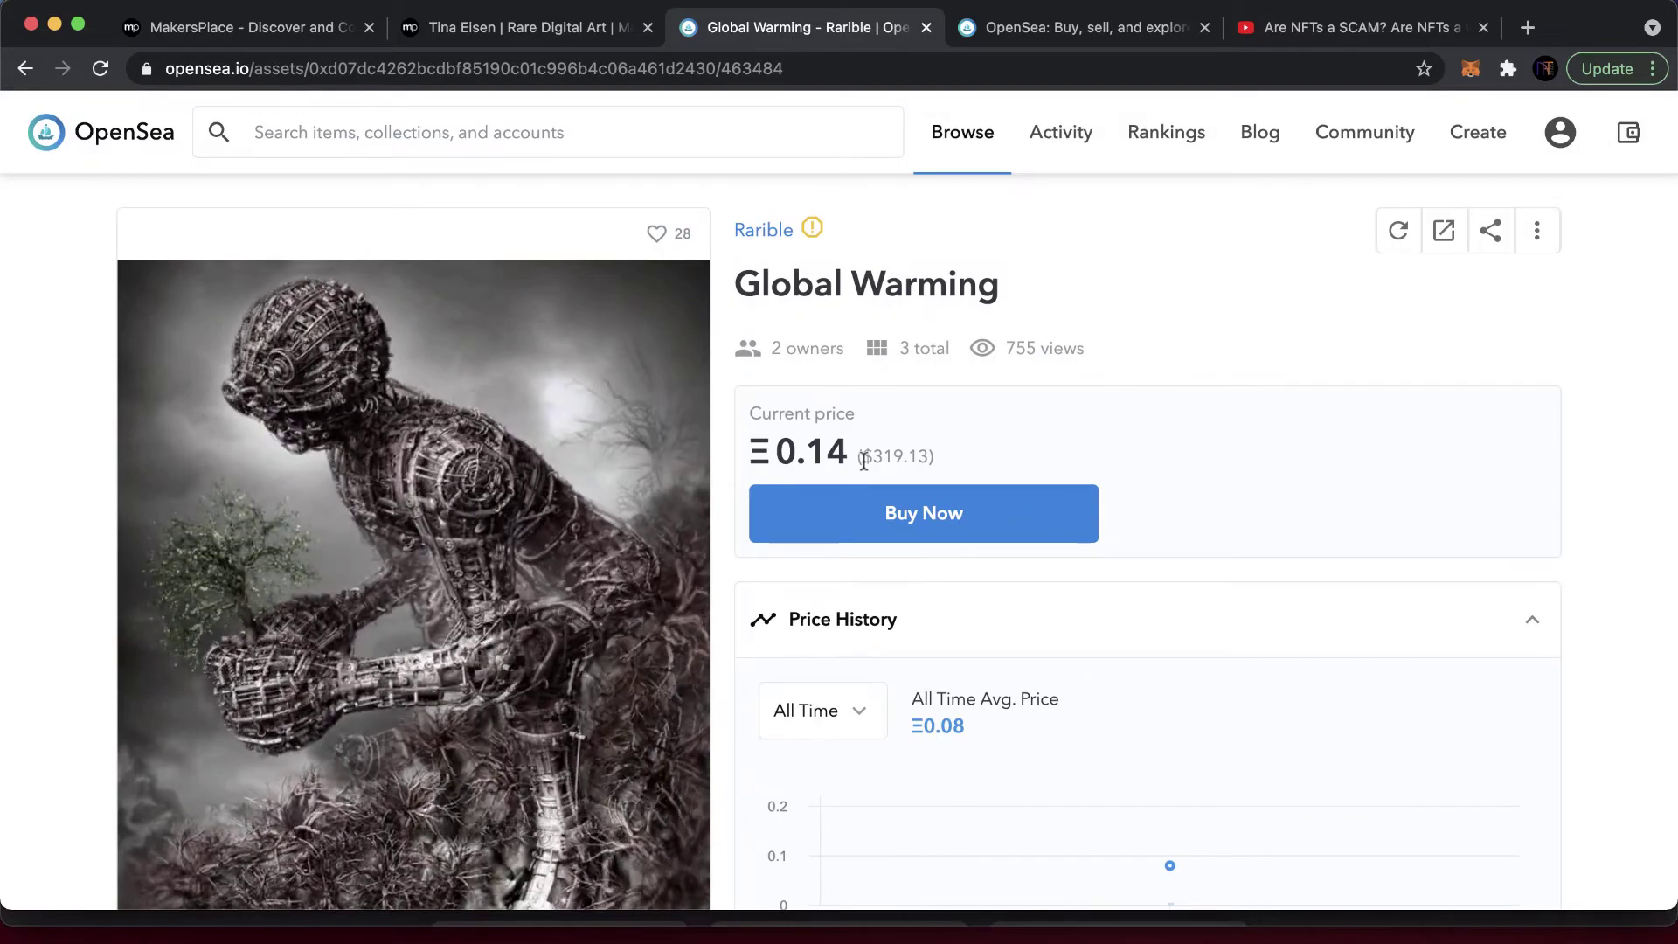
scroll(585, 454, "down", 3)
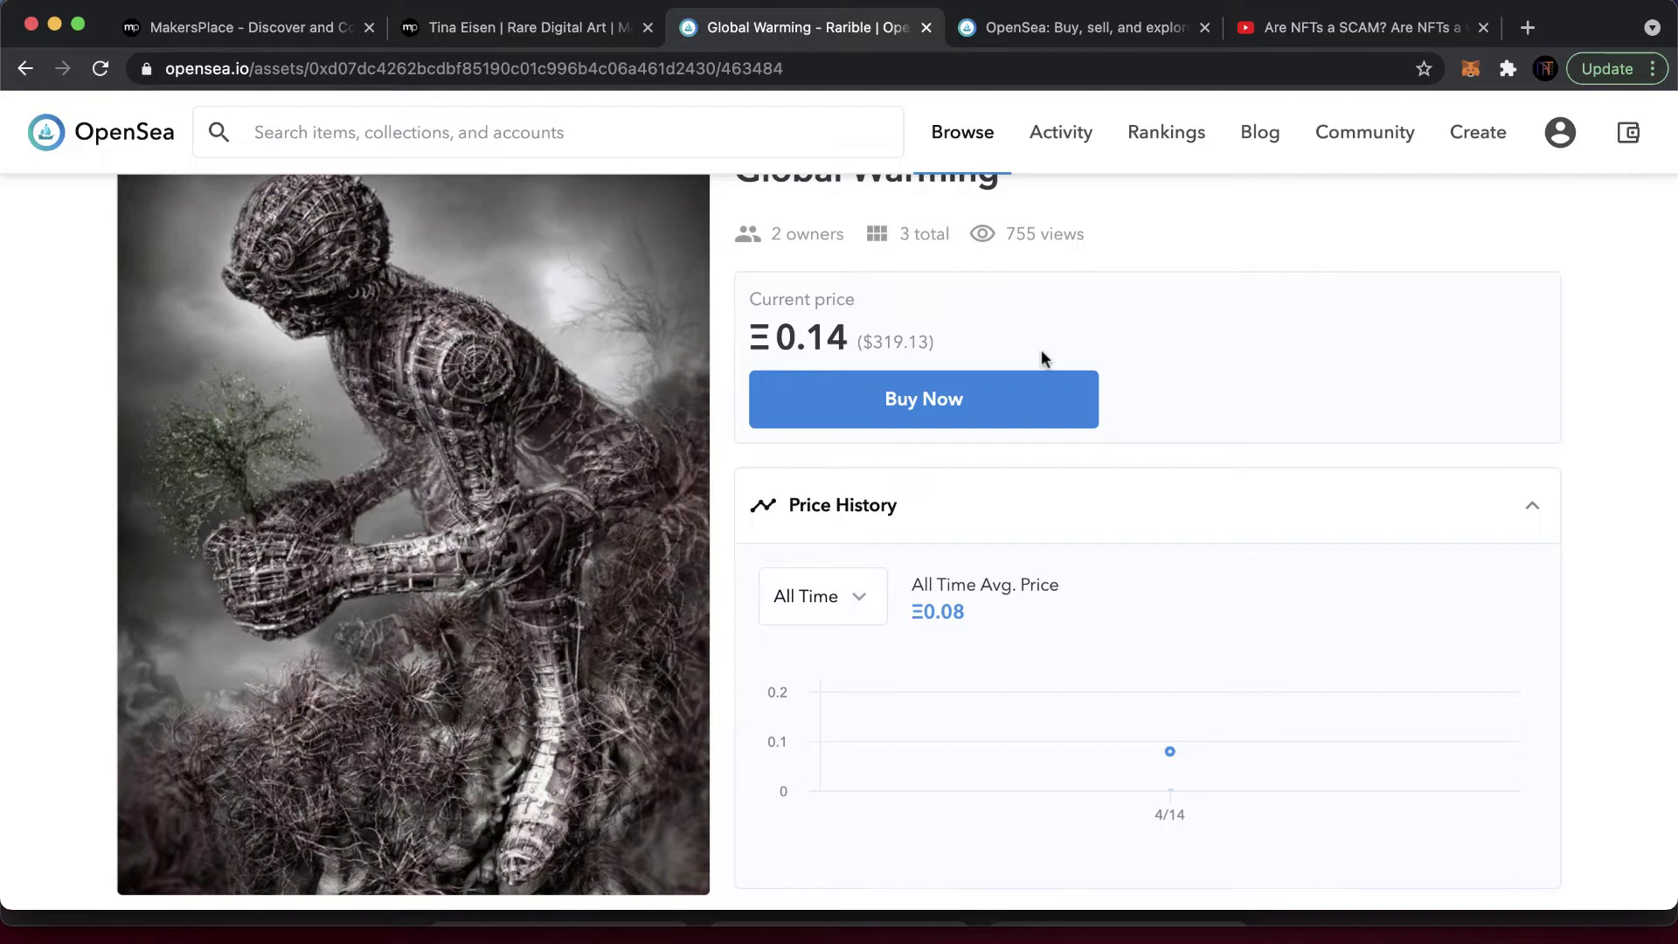
Start buying Global Warming and confirm MetaMask stays on Ethereum Mainnet before dismissing it.
mouse_move(1495, 146)
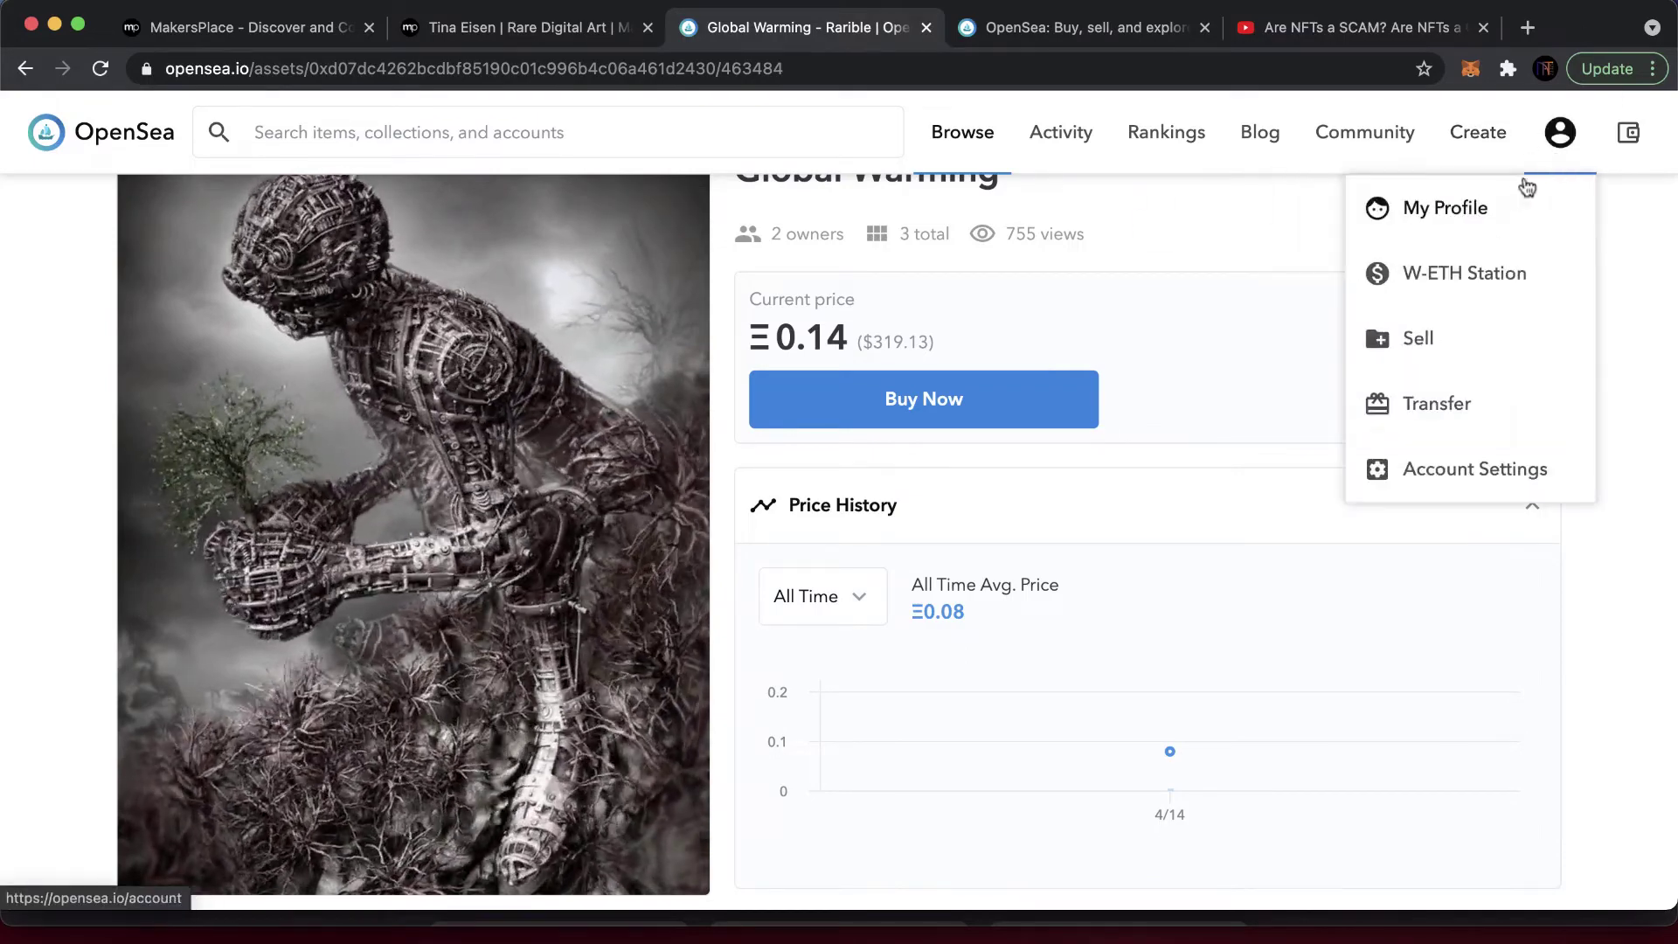
left_click(946, 414)
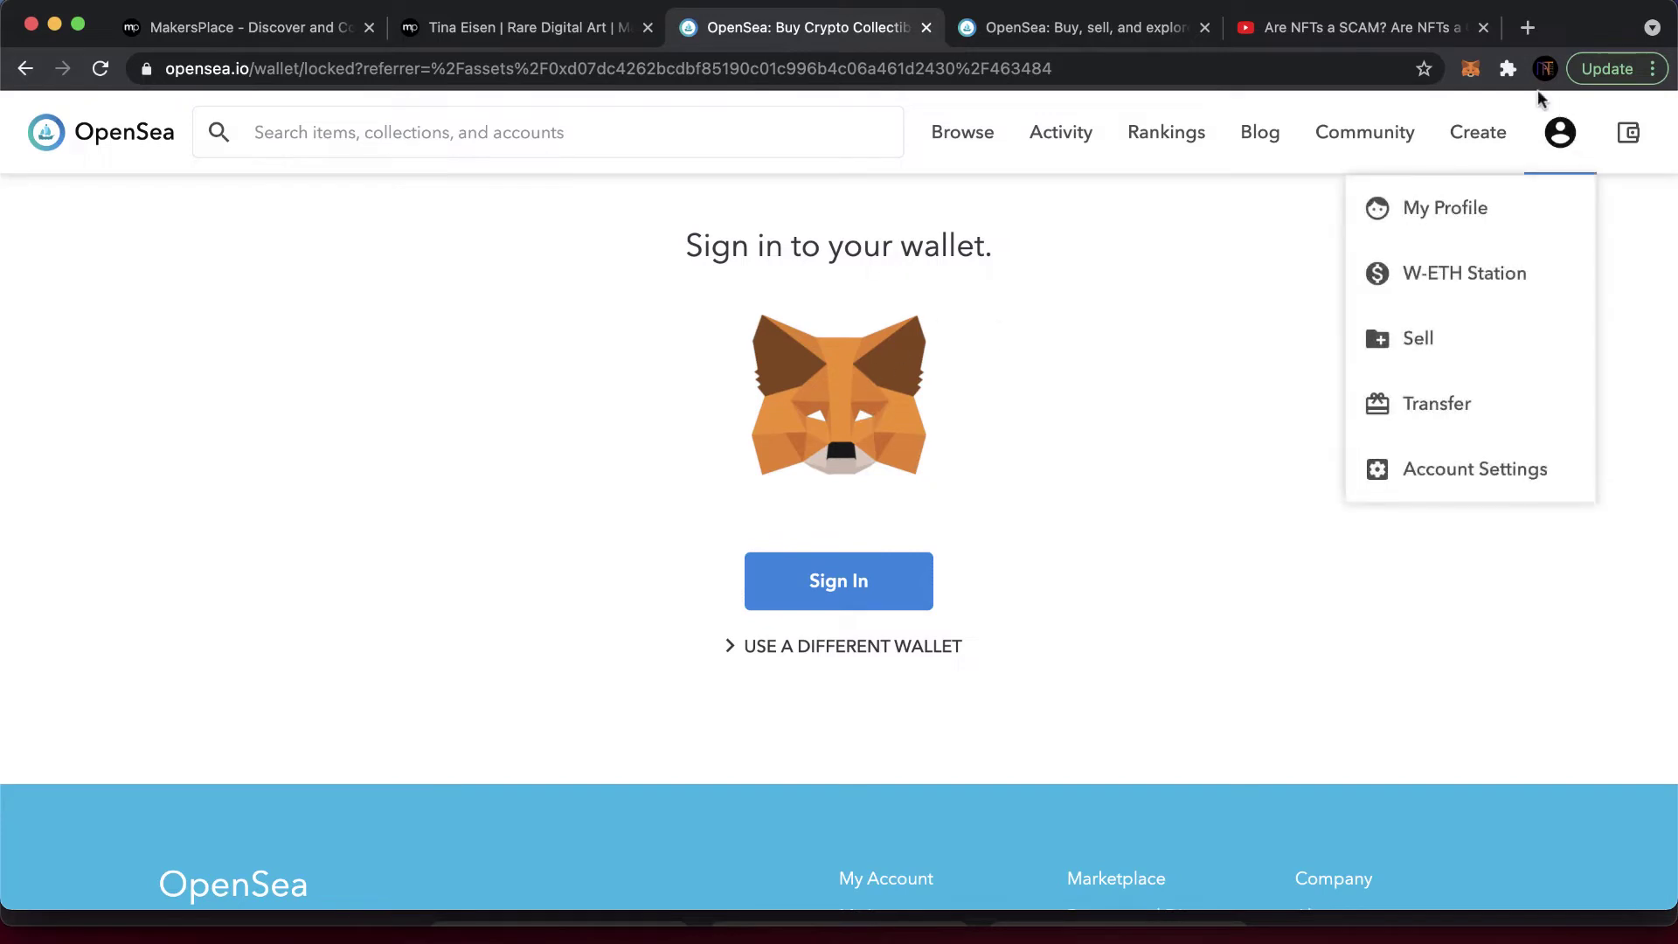
left_click(1470, 70)
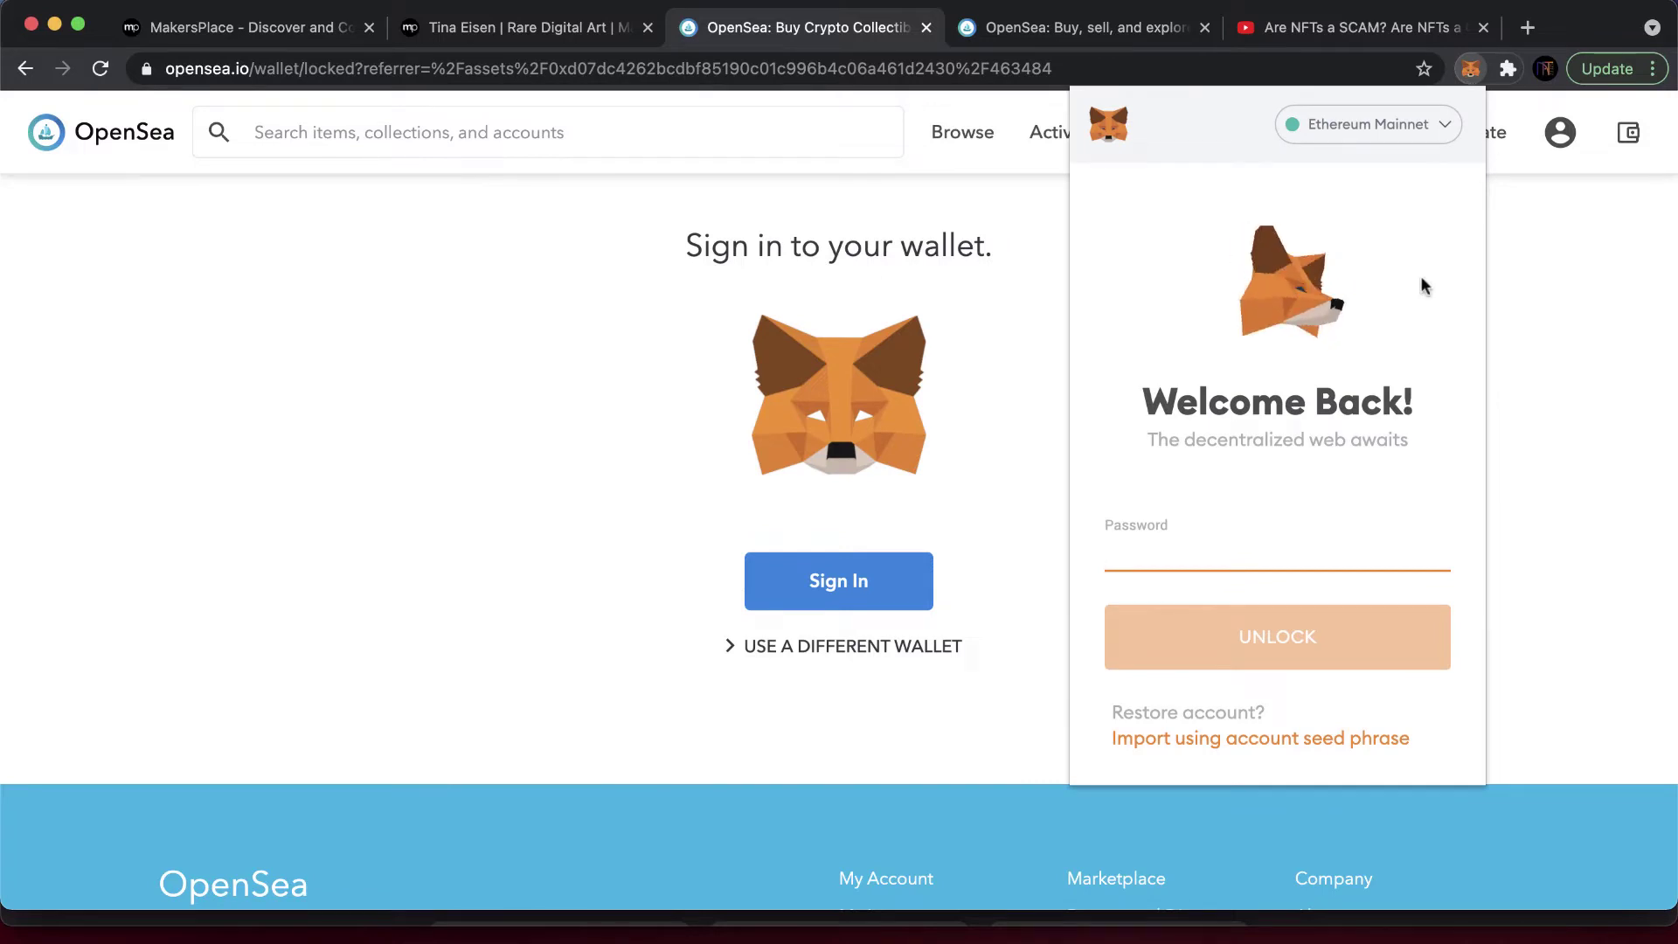
left_click(1446, 127)
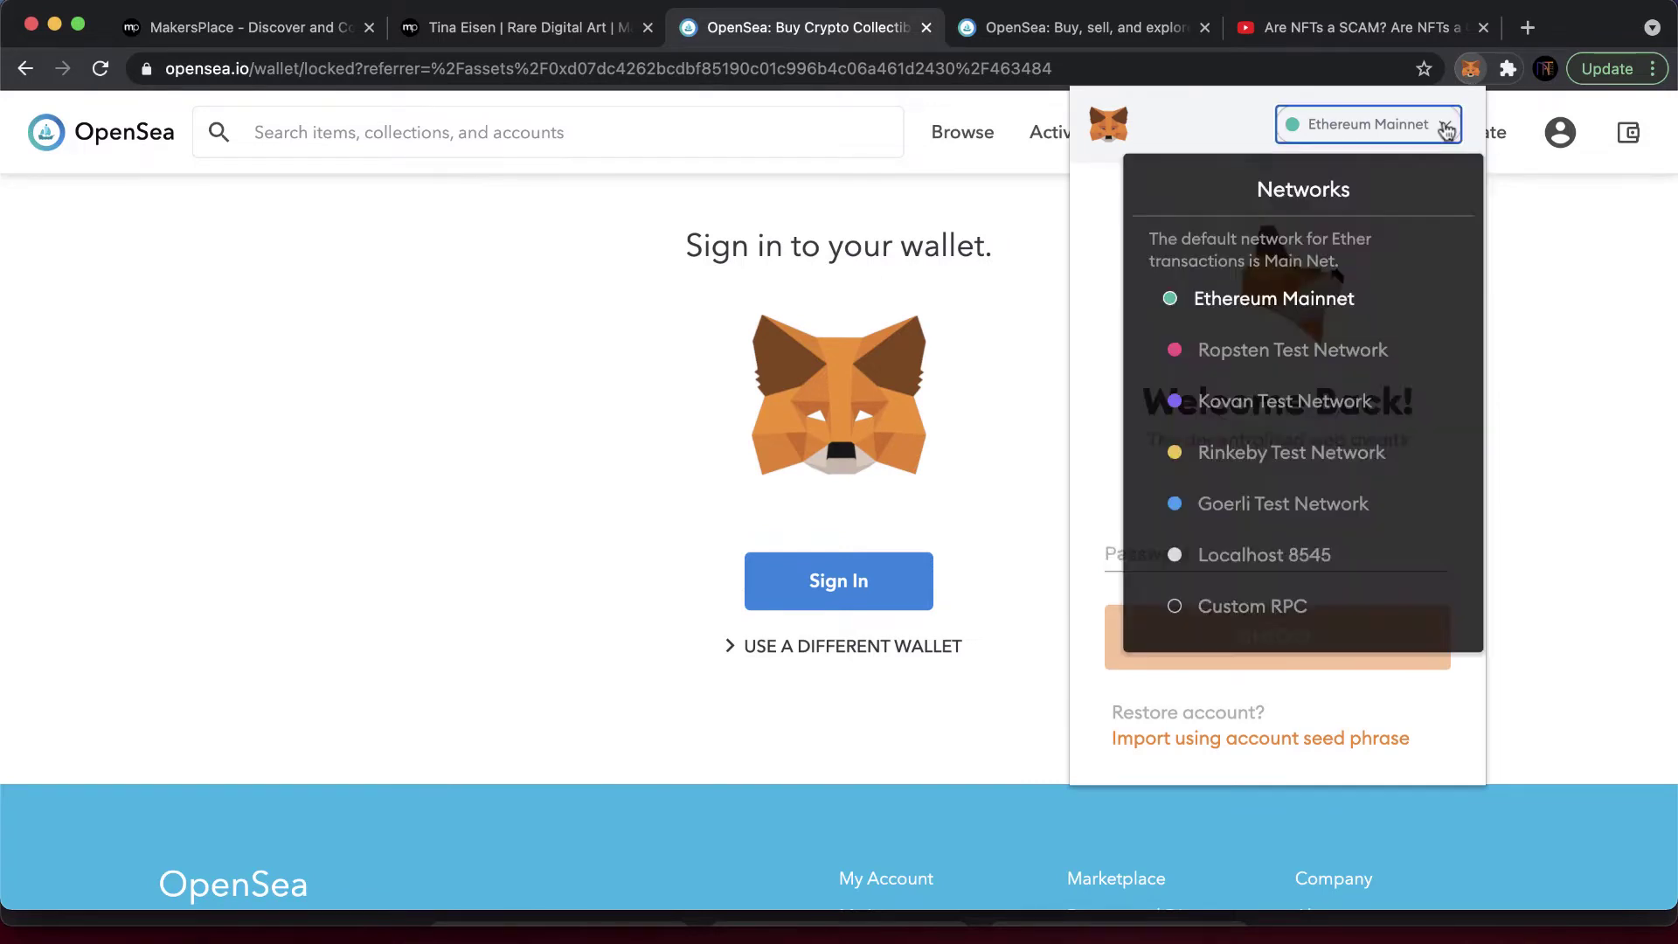
left_click(1445, 126)
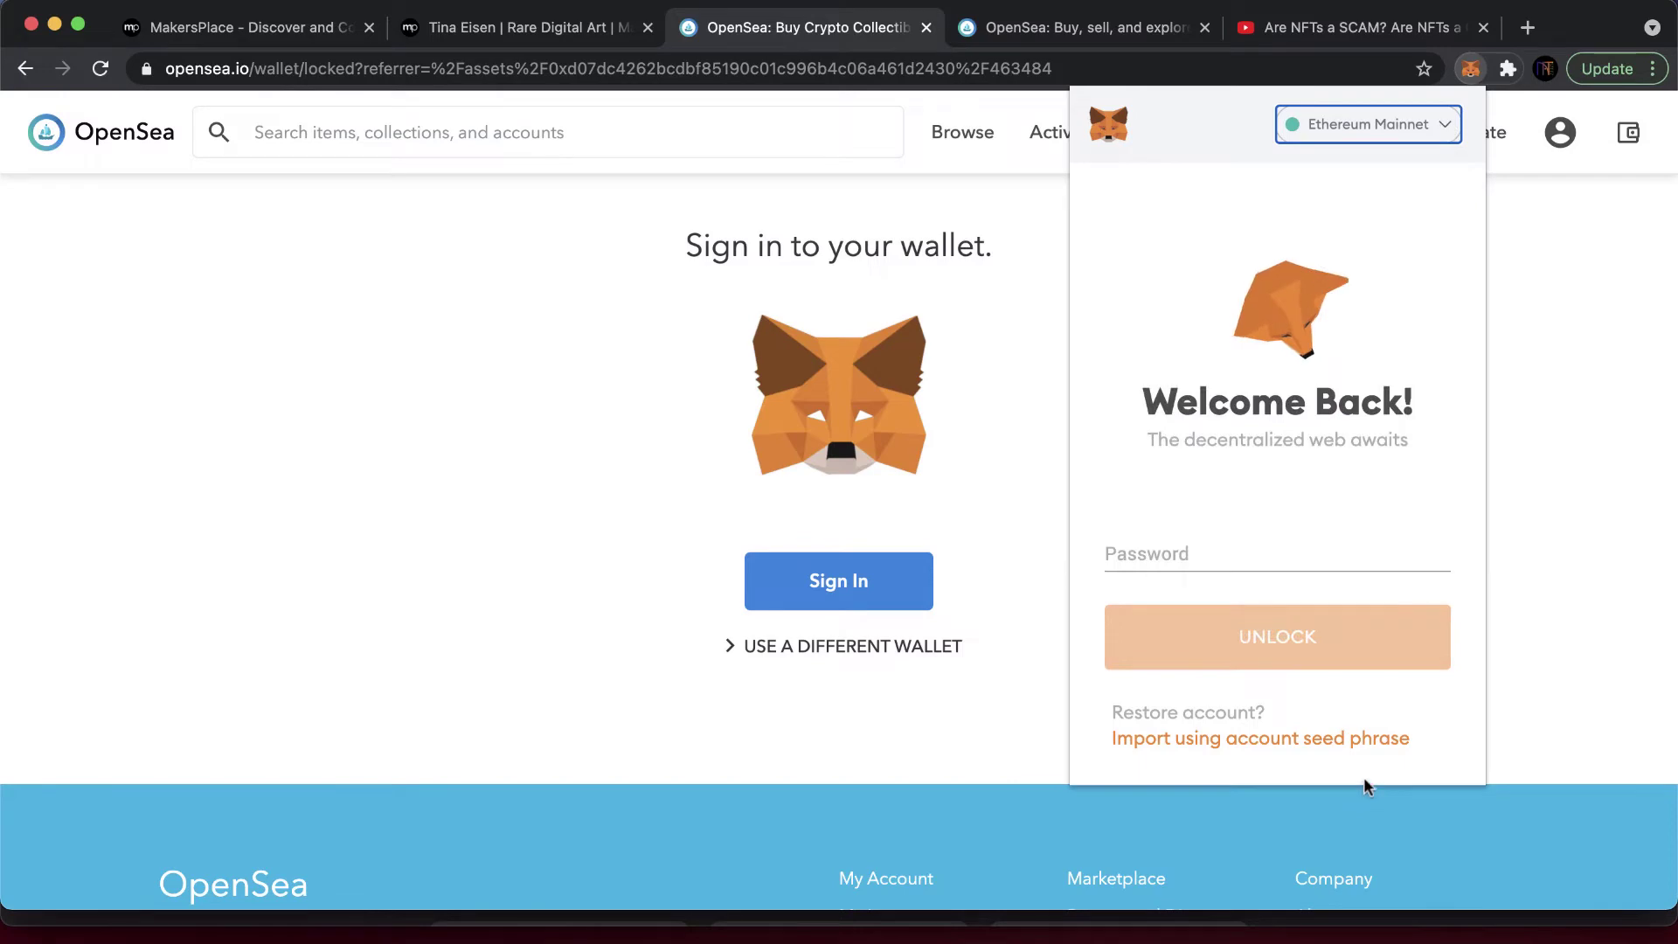
left_click(981, 472)
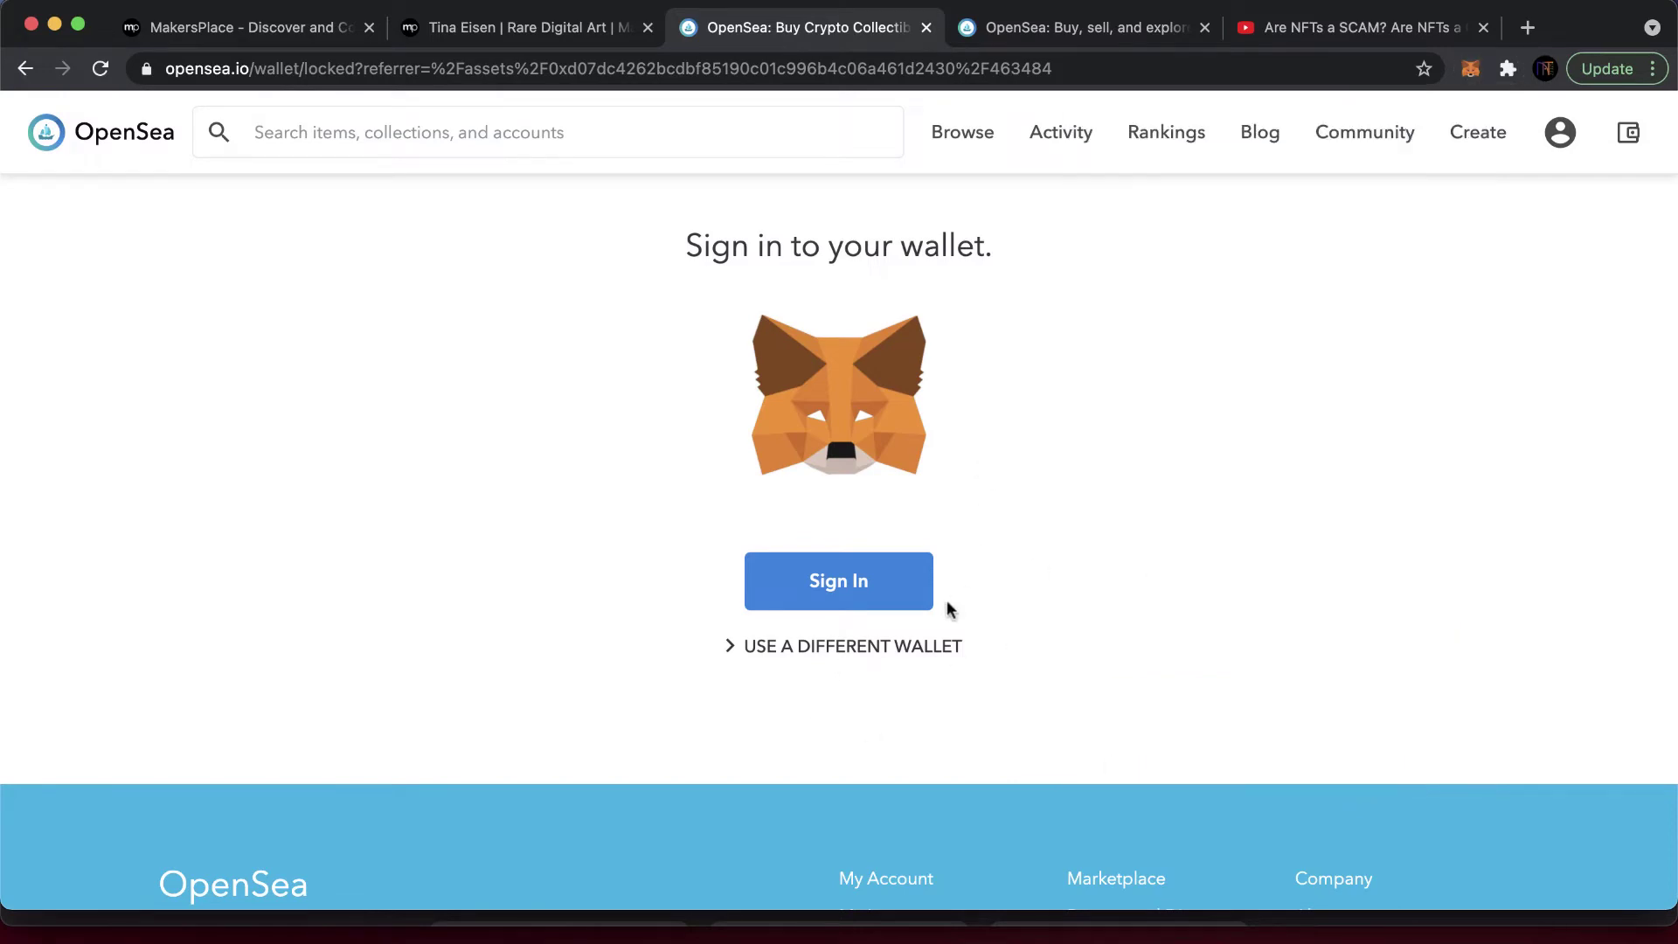
Expand the other wallet sign-in options and look through the list.
left_click(933, 651)
scroll(998, 574, "down", 6)
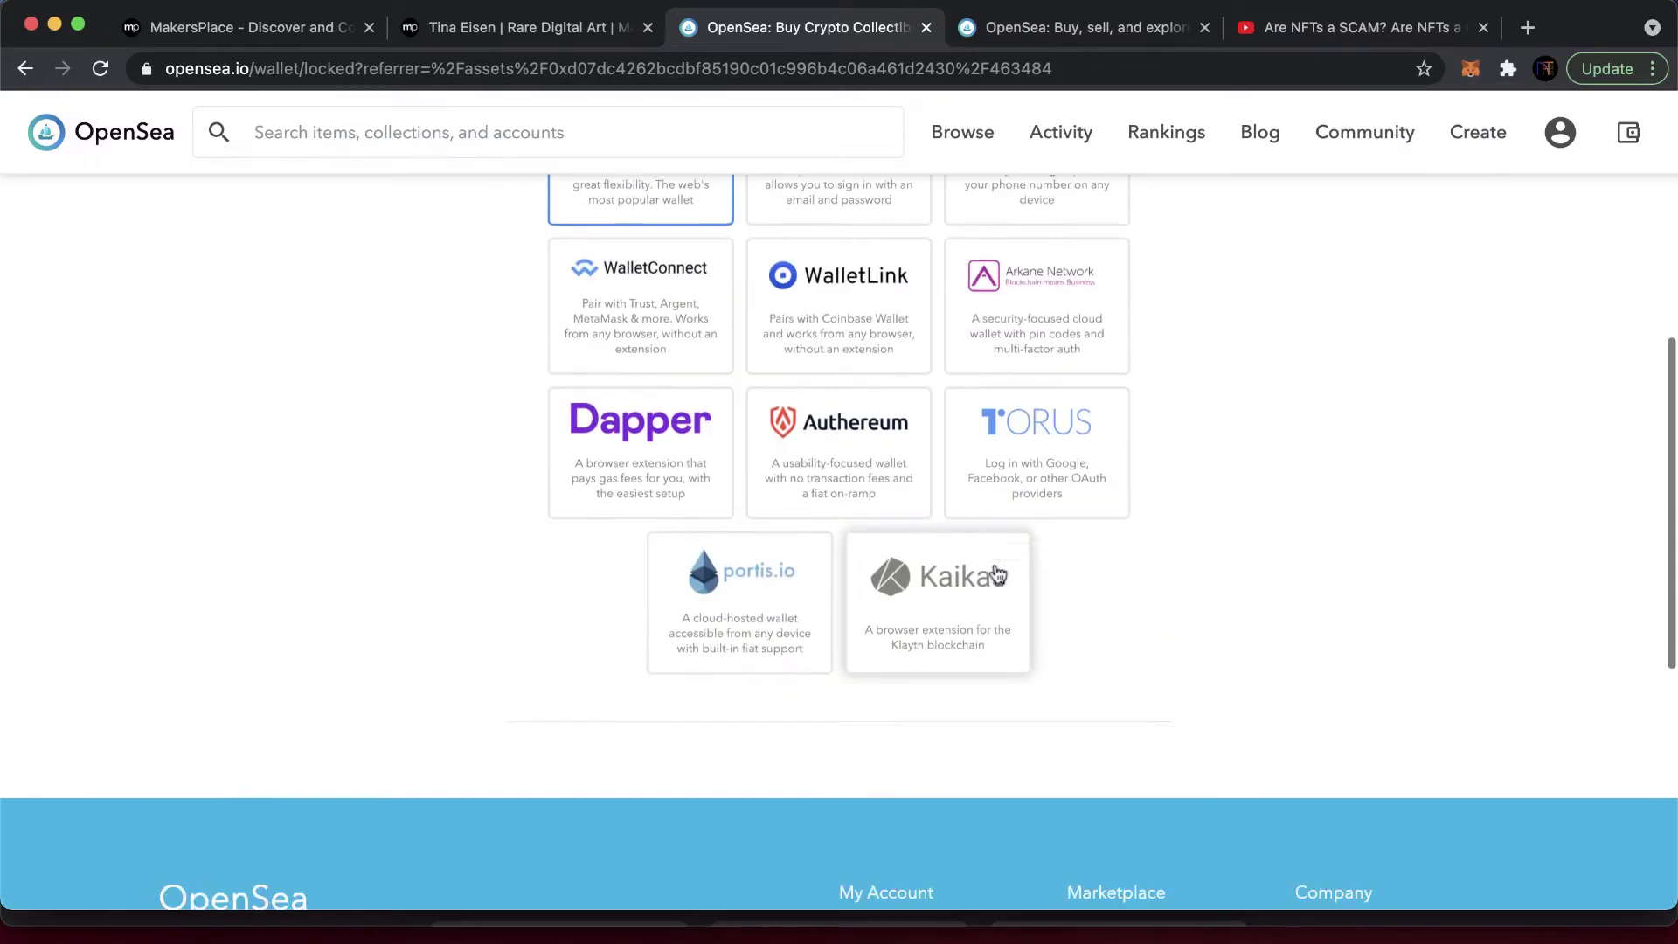
scroll(996, 569, "up", 10)
scroll(509, 657, "down", 2)
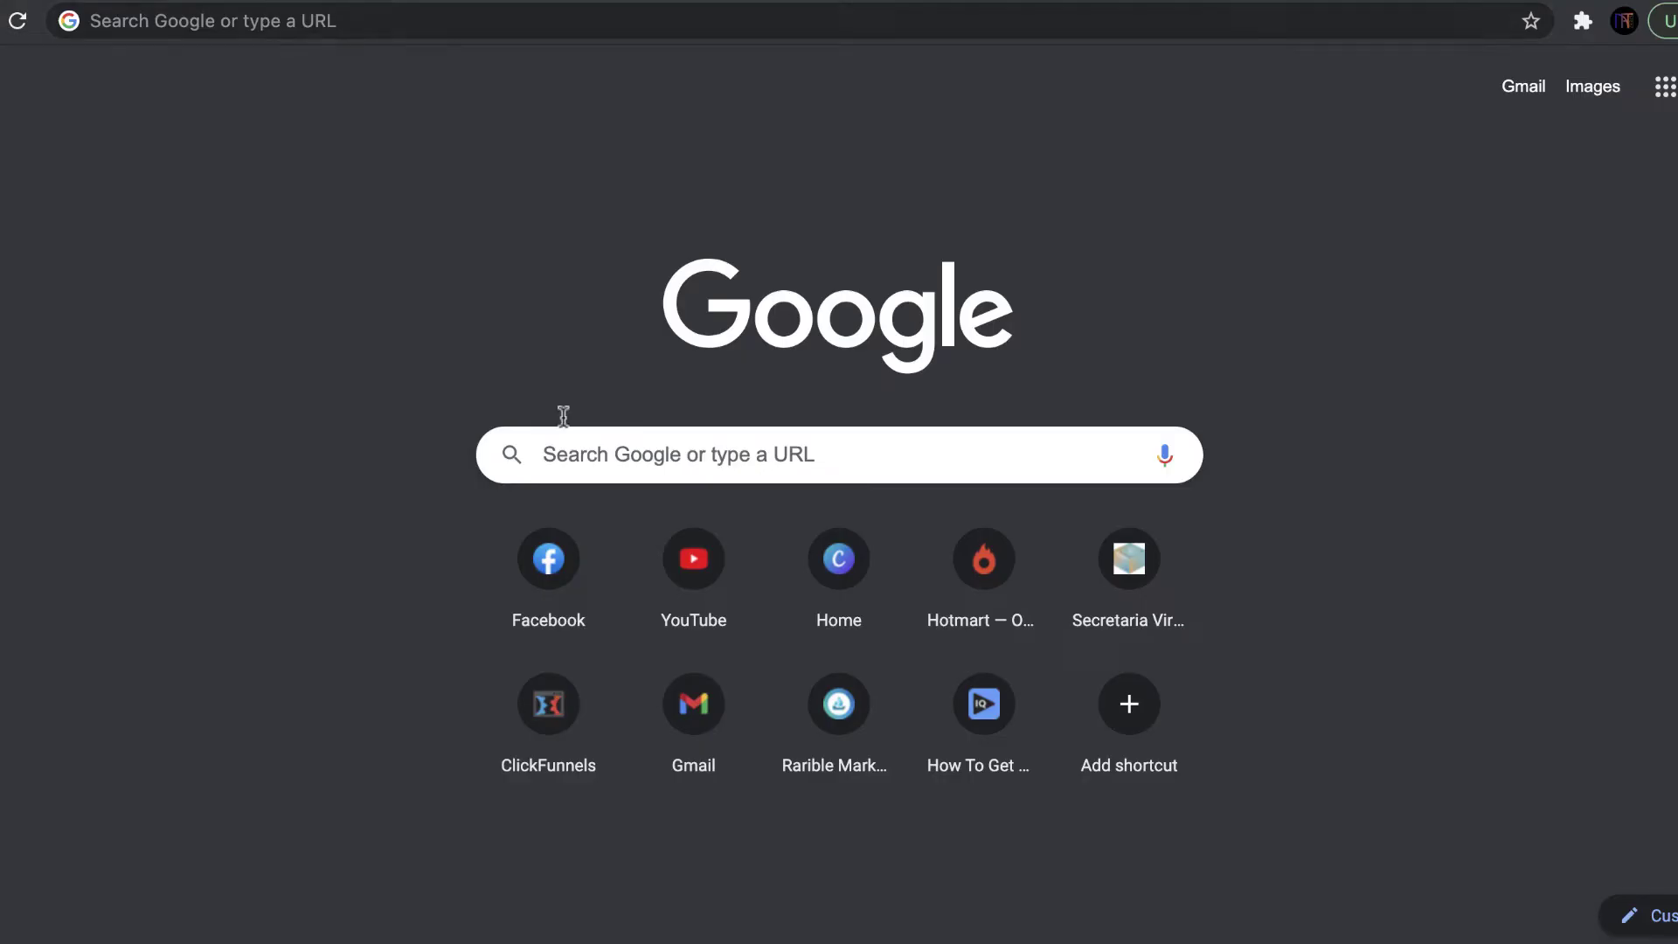
Search Google for 'metamask extension' and go to MetaMask's download page.
left_click(570, 442)
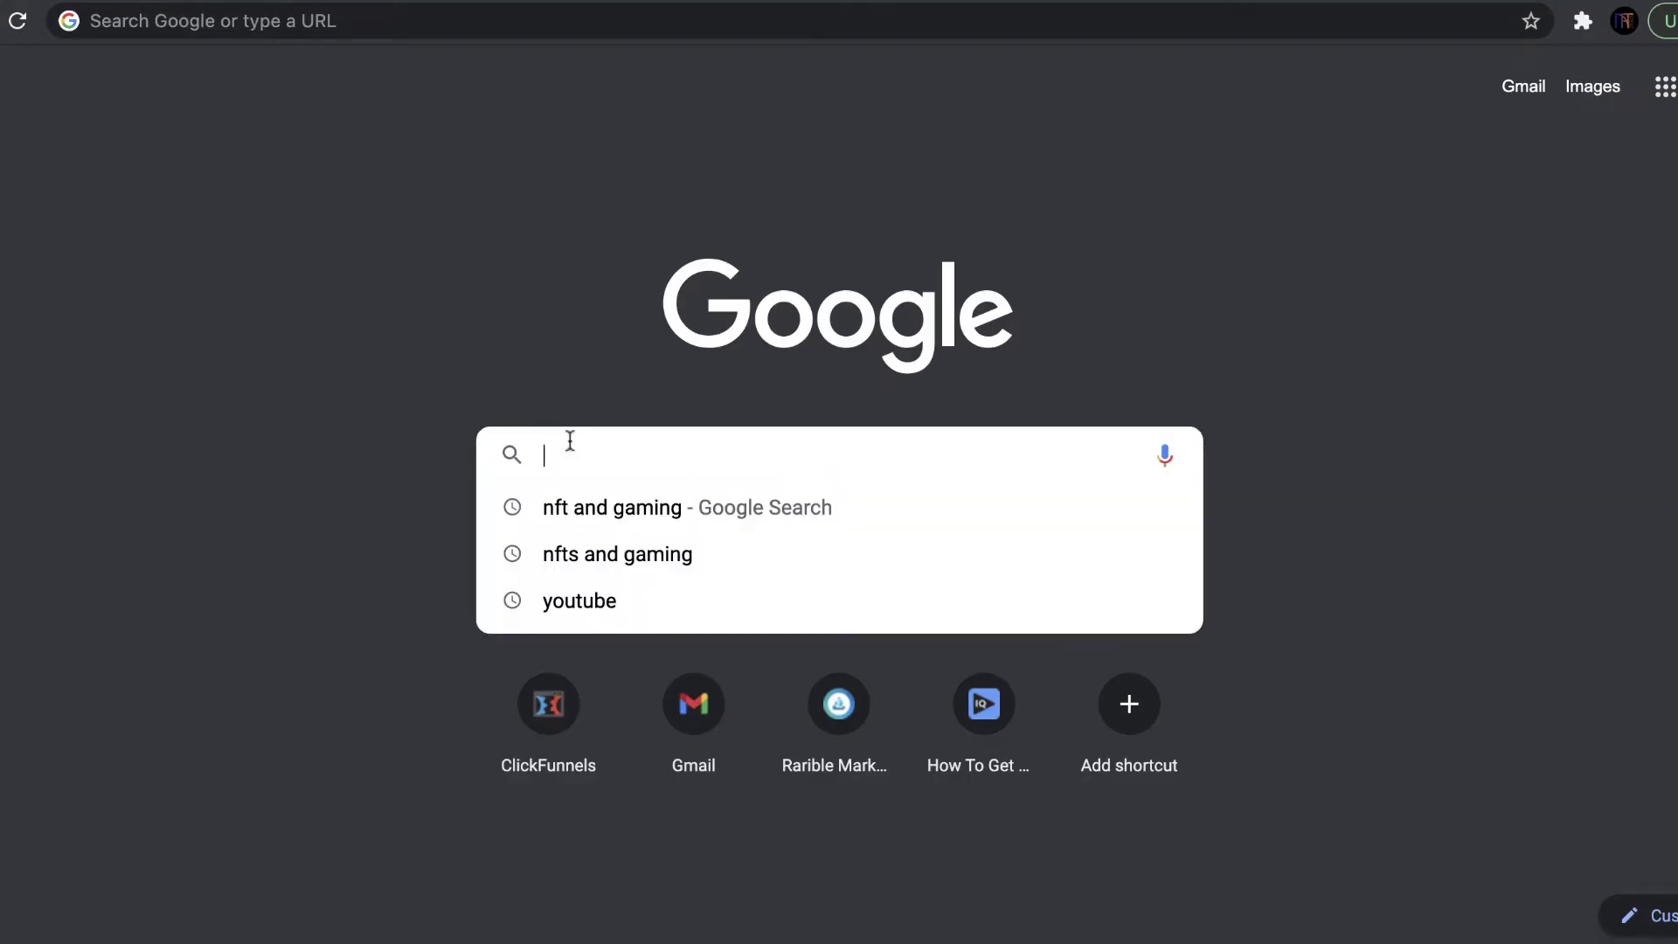
type("meta")
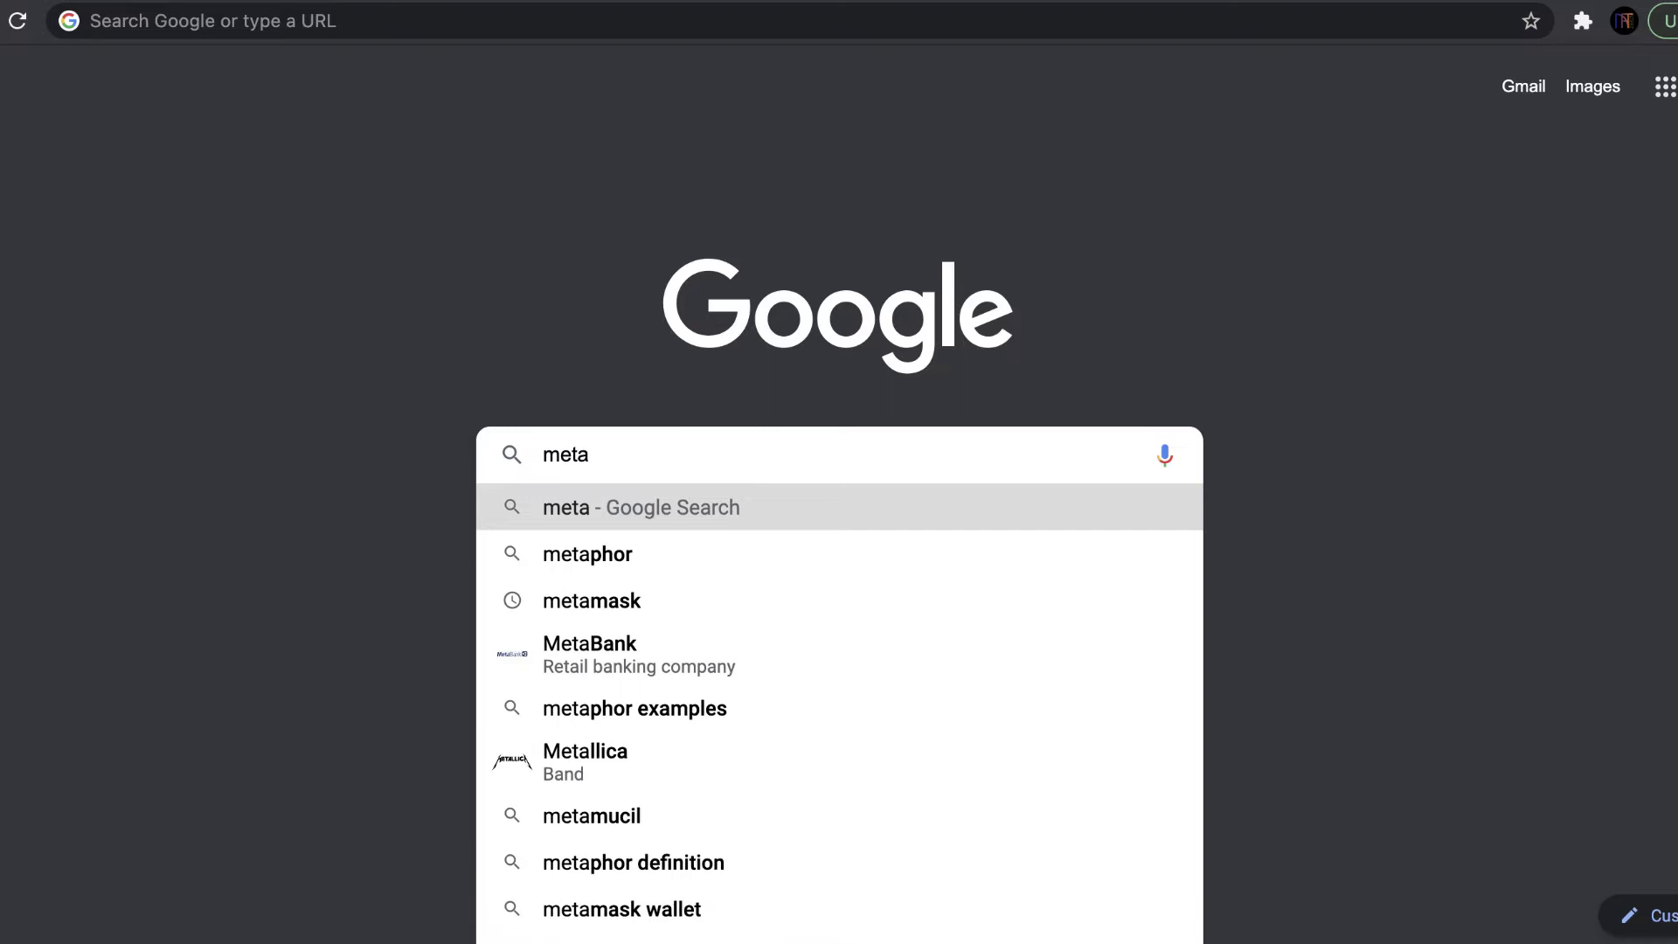
type("mask")
key("BackSpace")
type("s")
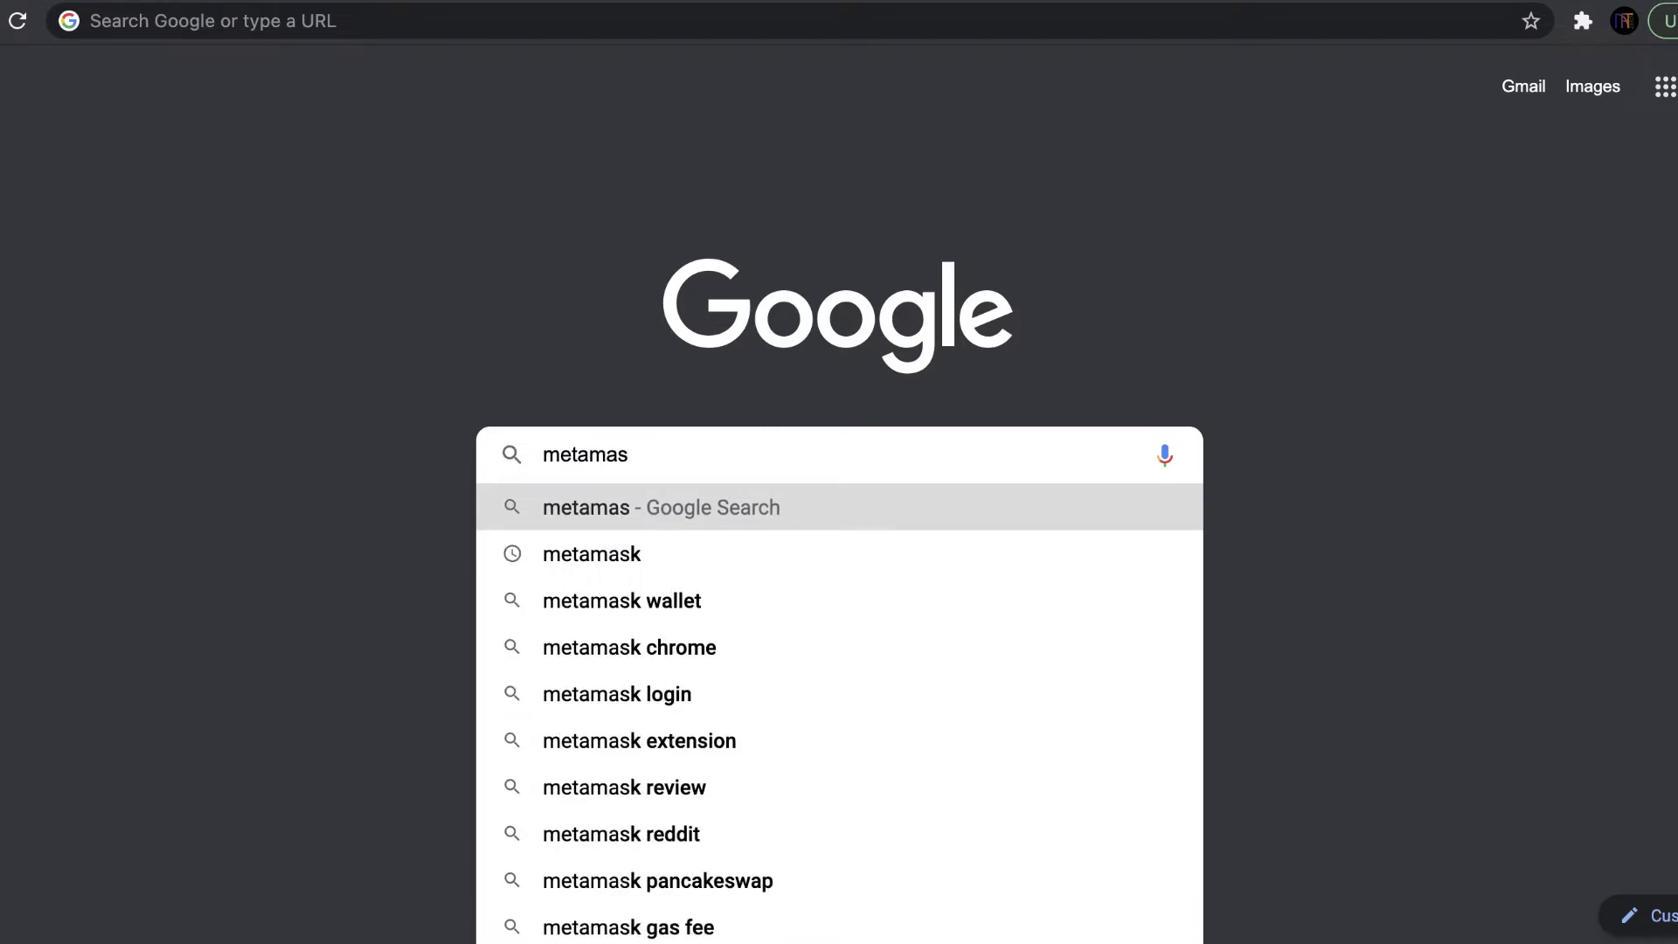
type("k e")
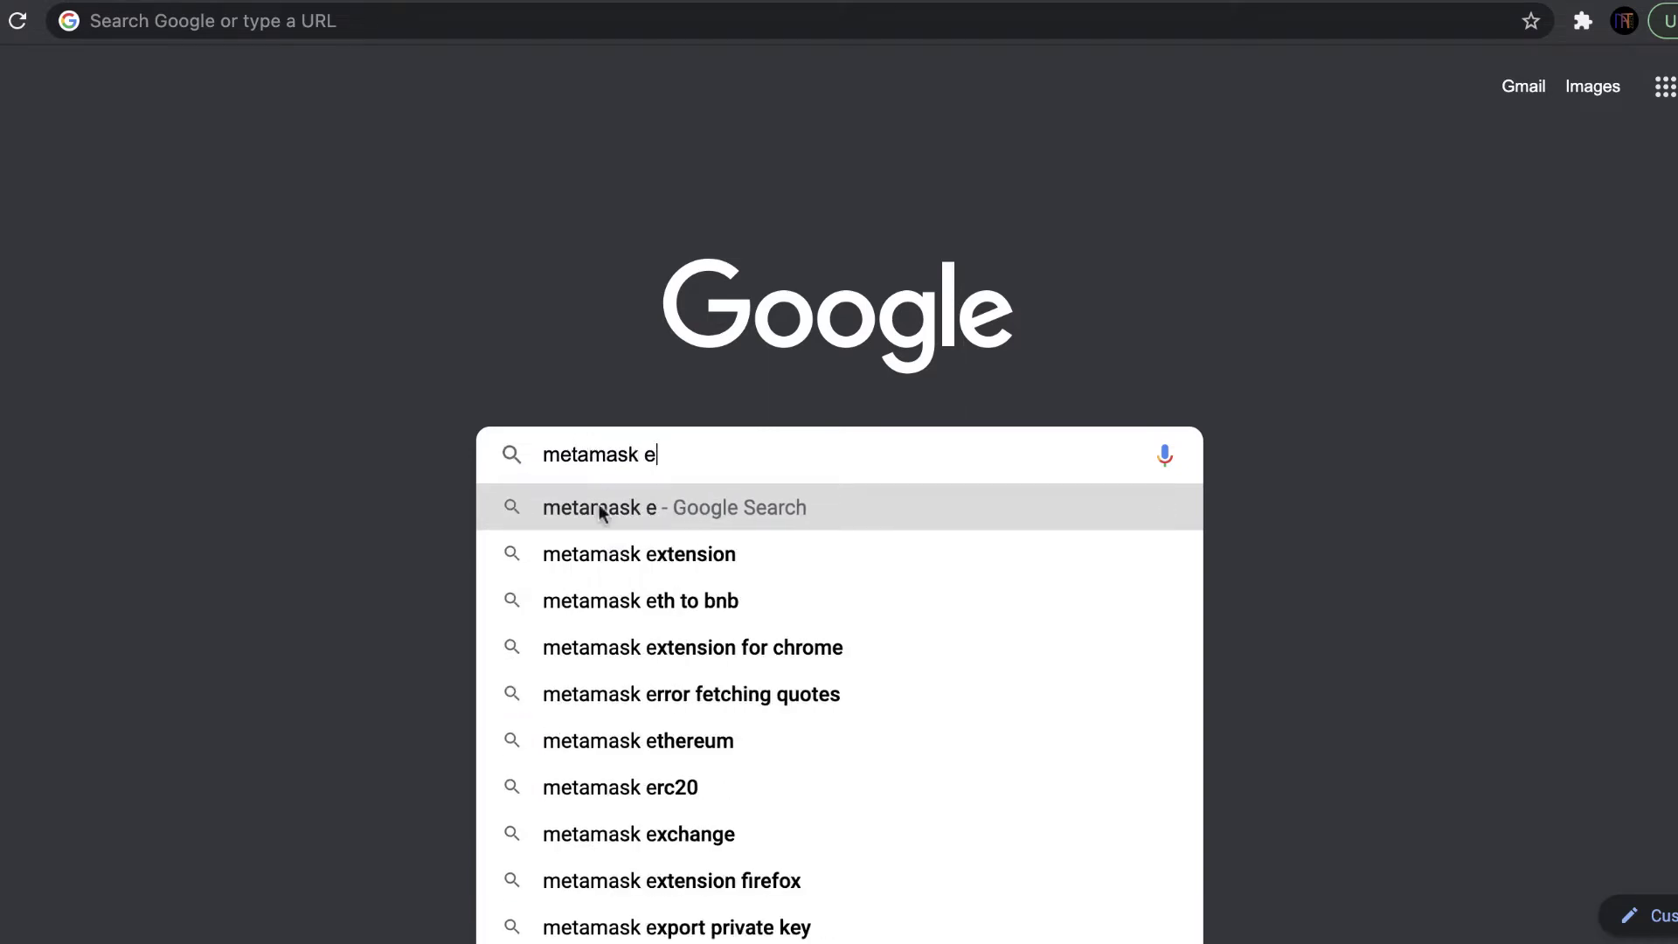
left_click(610, 553)
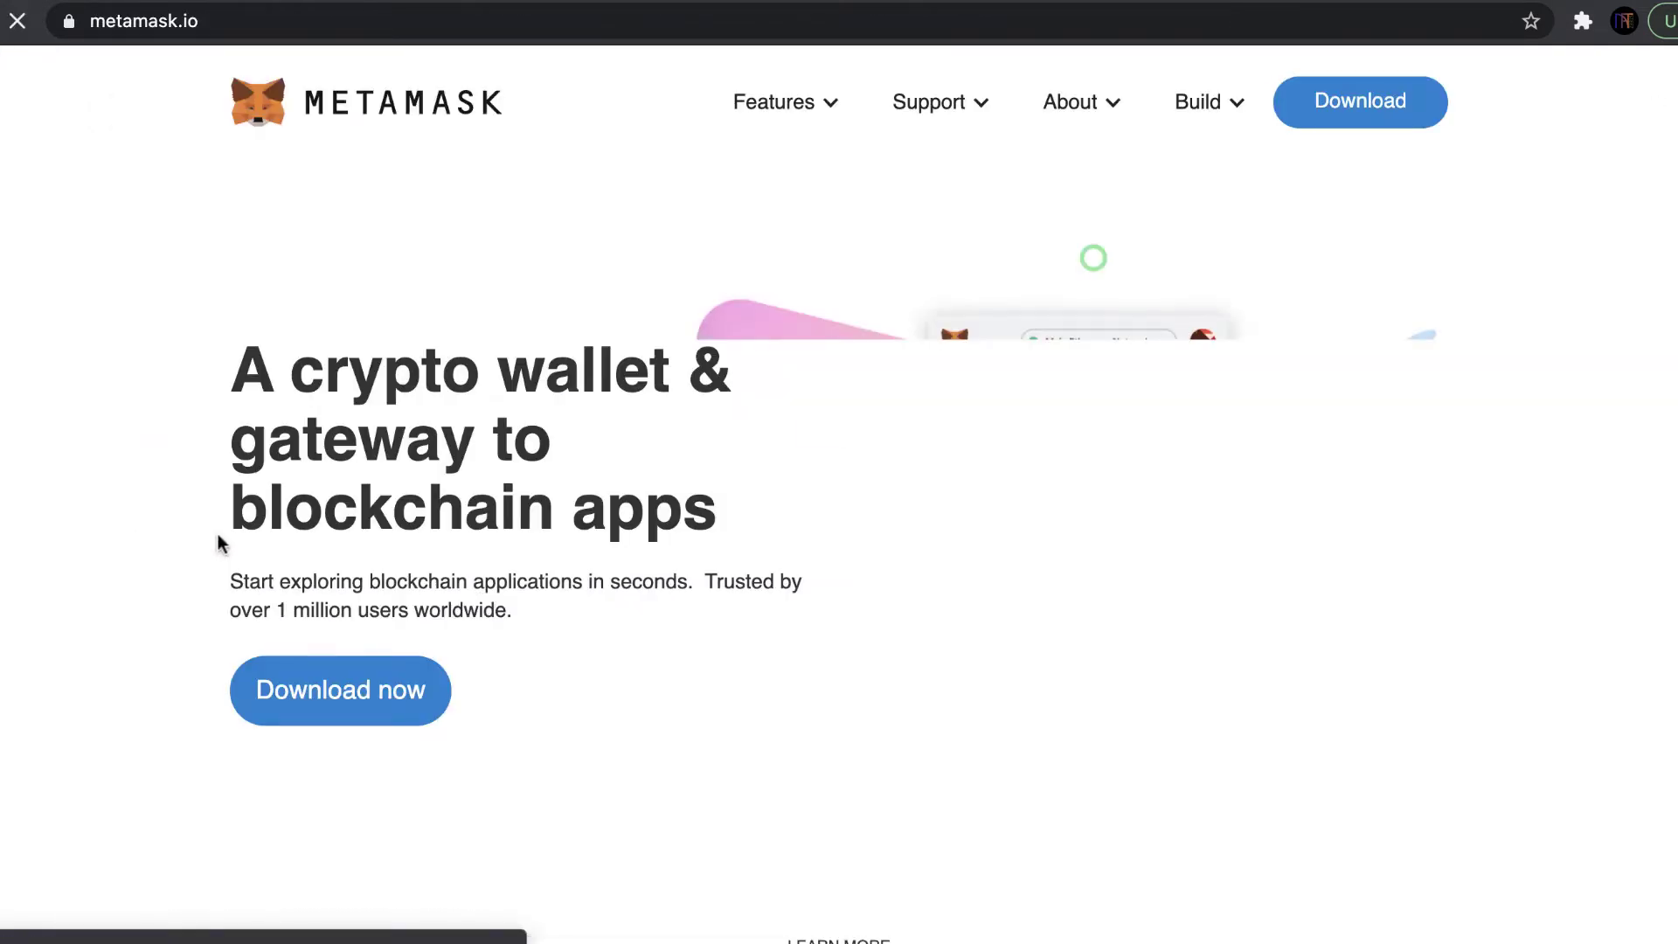
left_click(1309, 104)
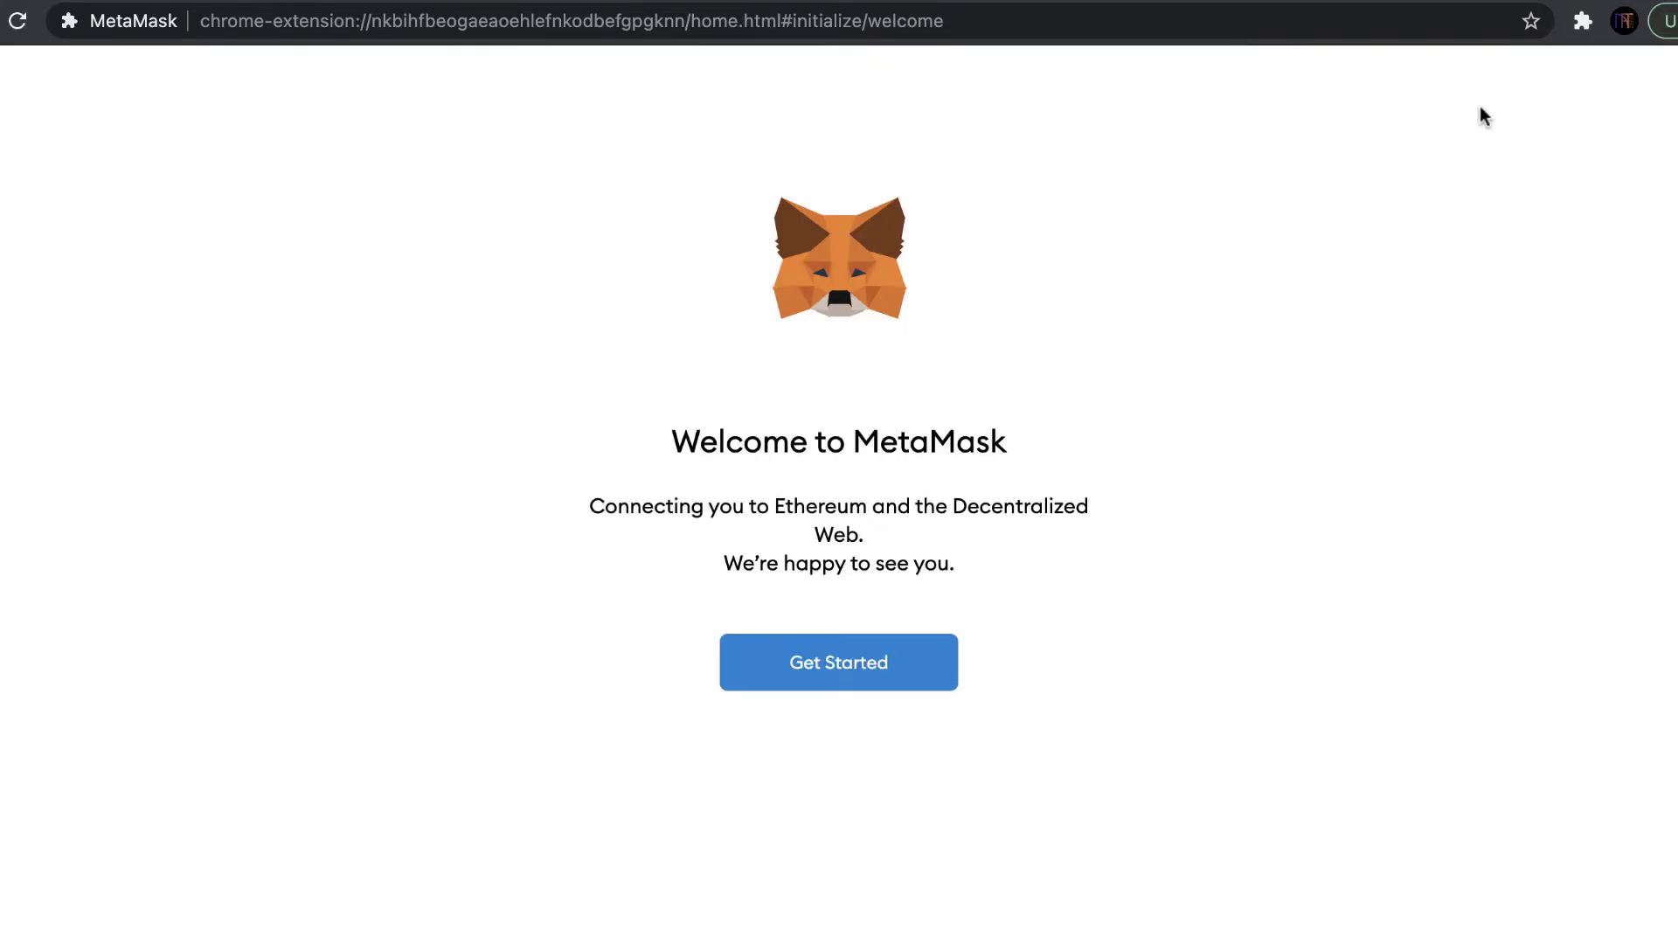
Begin MetaMask setup, choose to create a new wallet, and agree to usage data sharing.
left_click(909, 687)
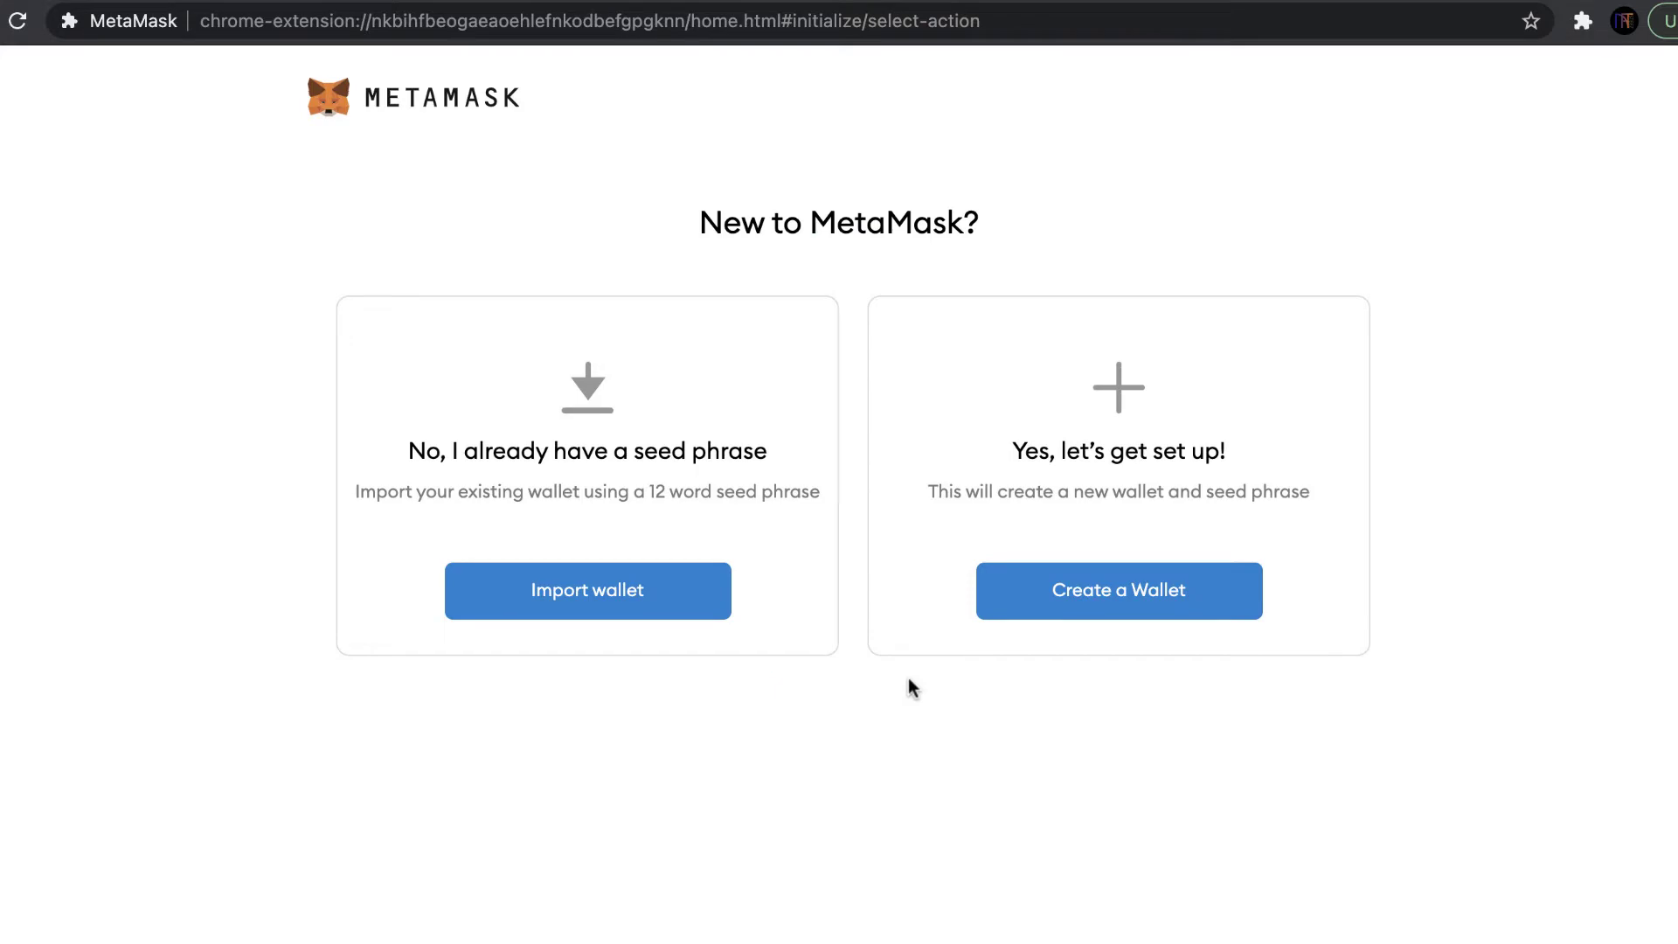
left_click(1038, 603)
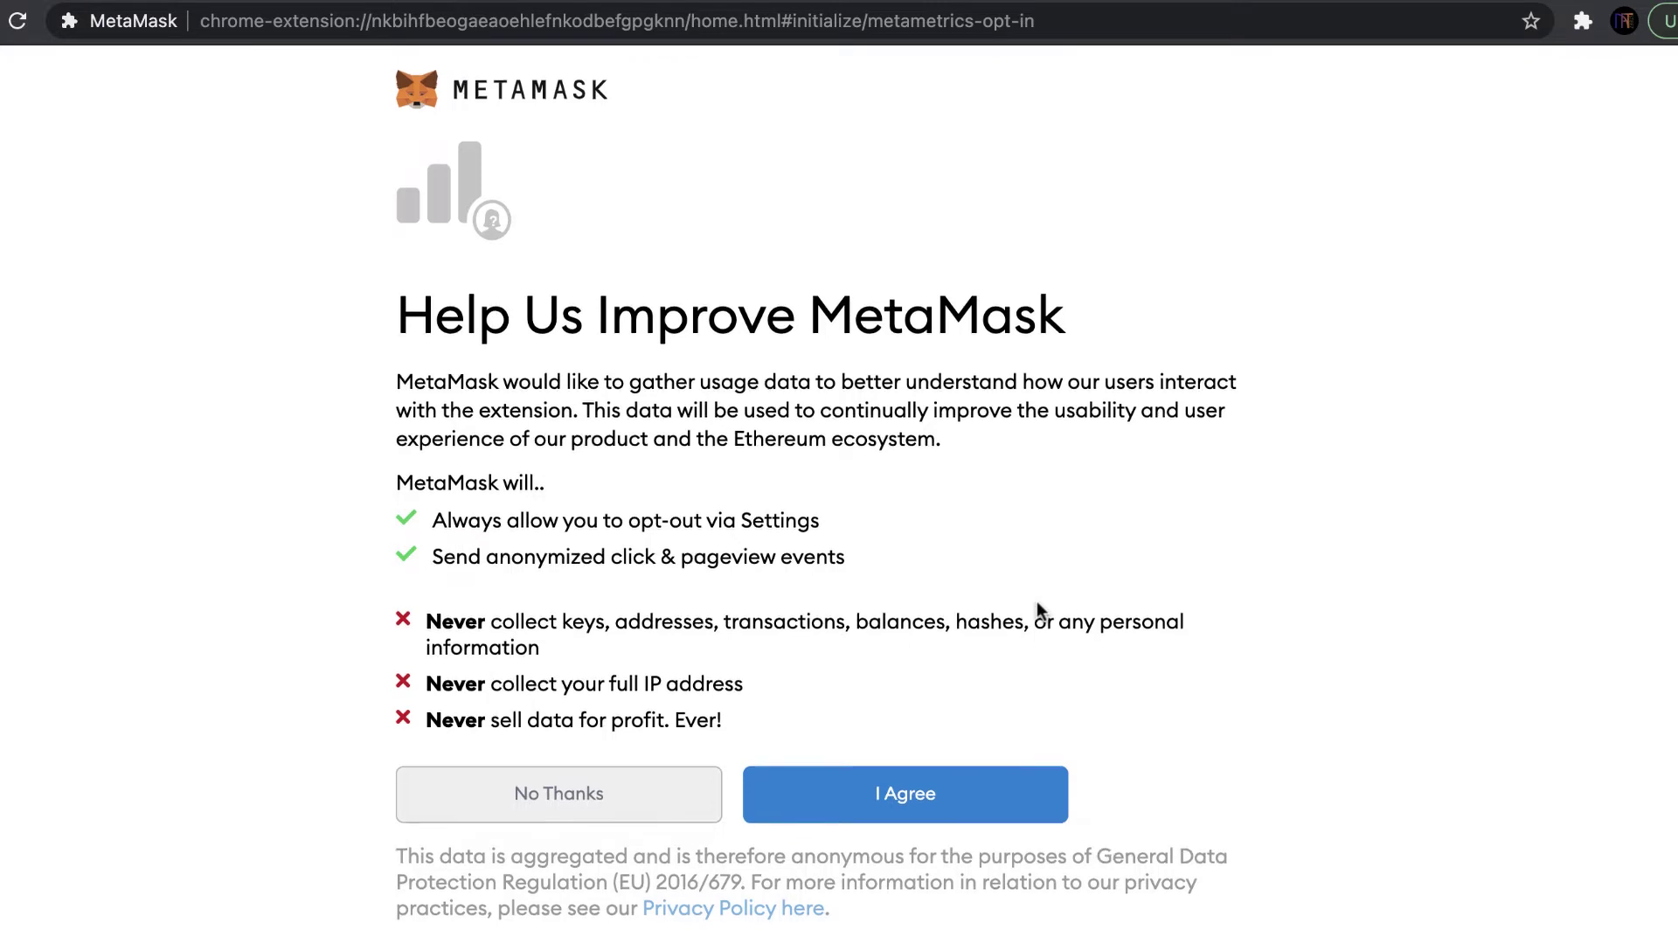
scroll(1036, 600, "down", 1)
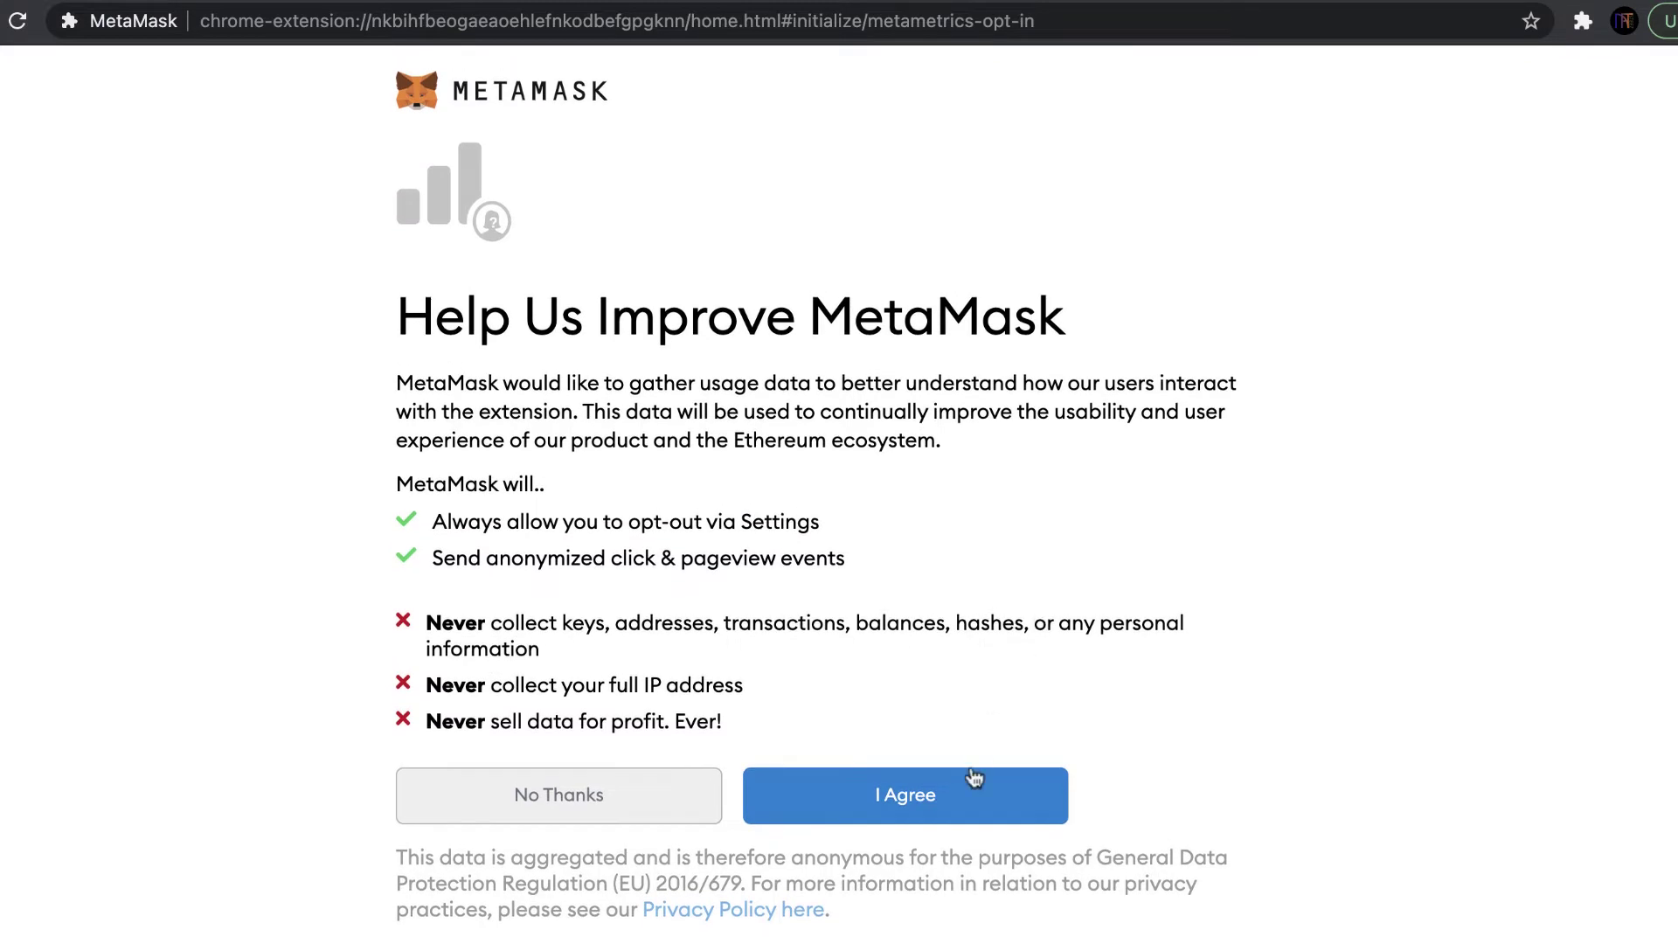
left_click(967, 798)
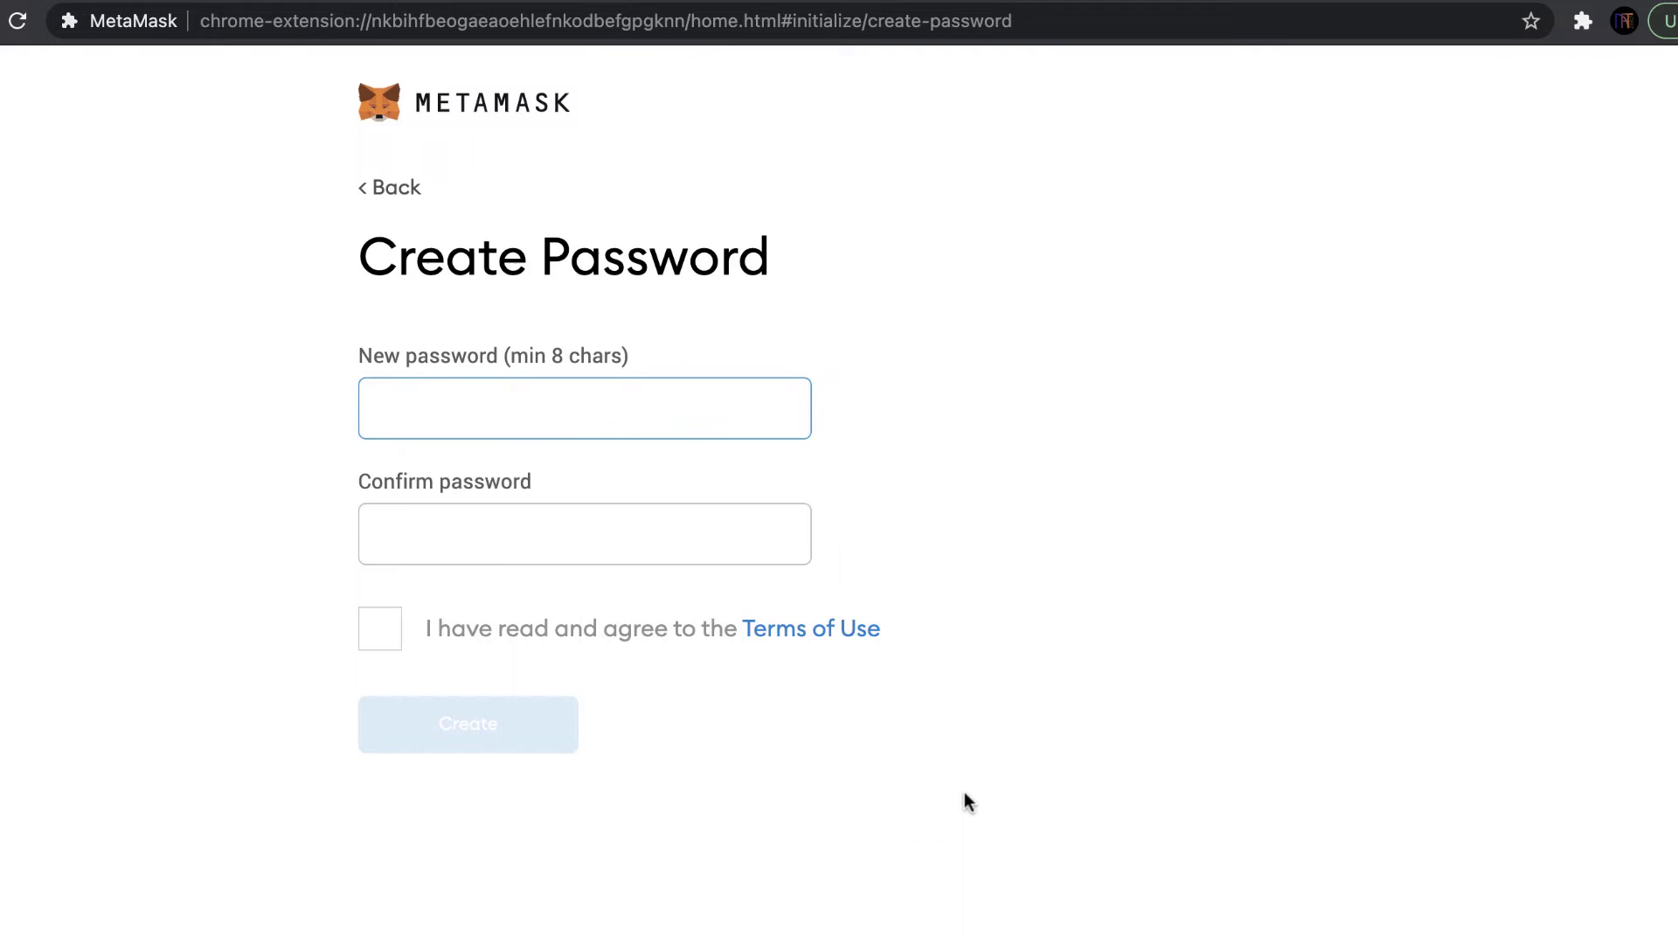
Set and confirm the wallet password, accept the terms, and finish the backup phrase.
type("********")
left_click(776, 553)
type("********")
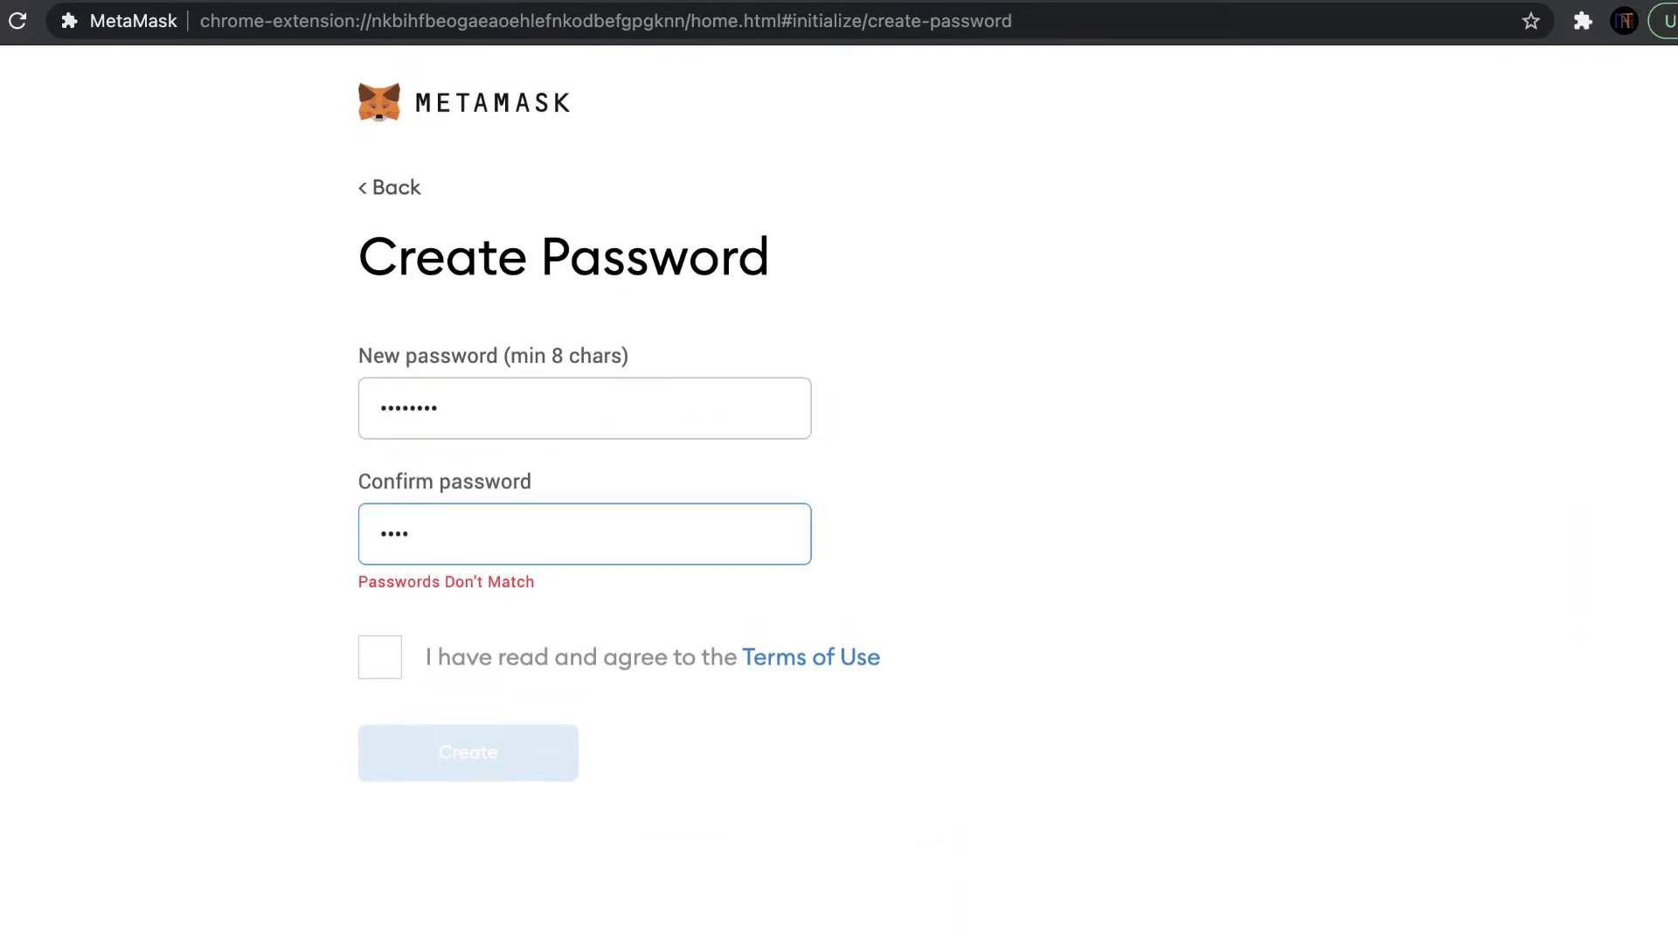
left_click(389, 633)
left_click(427, 721)
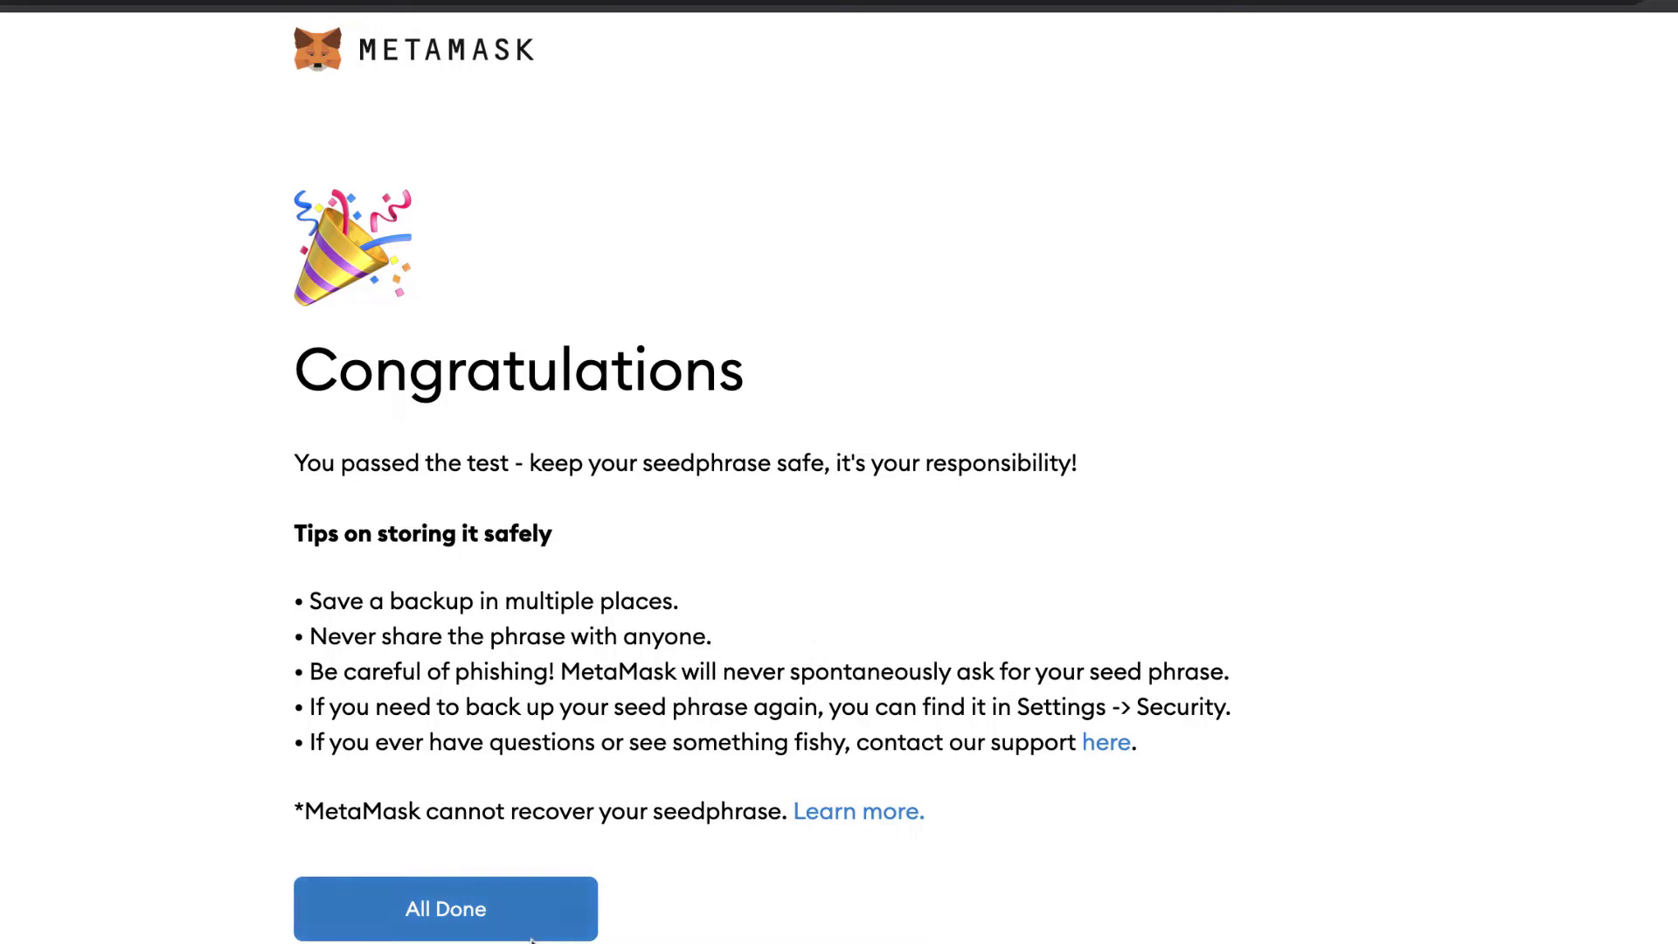
left_click(529, 914)
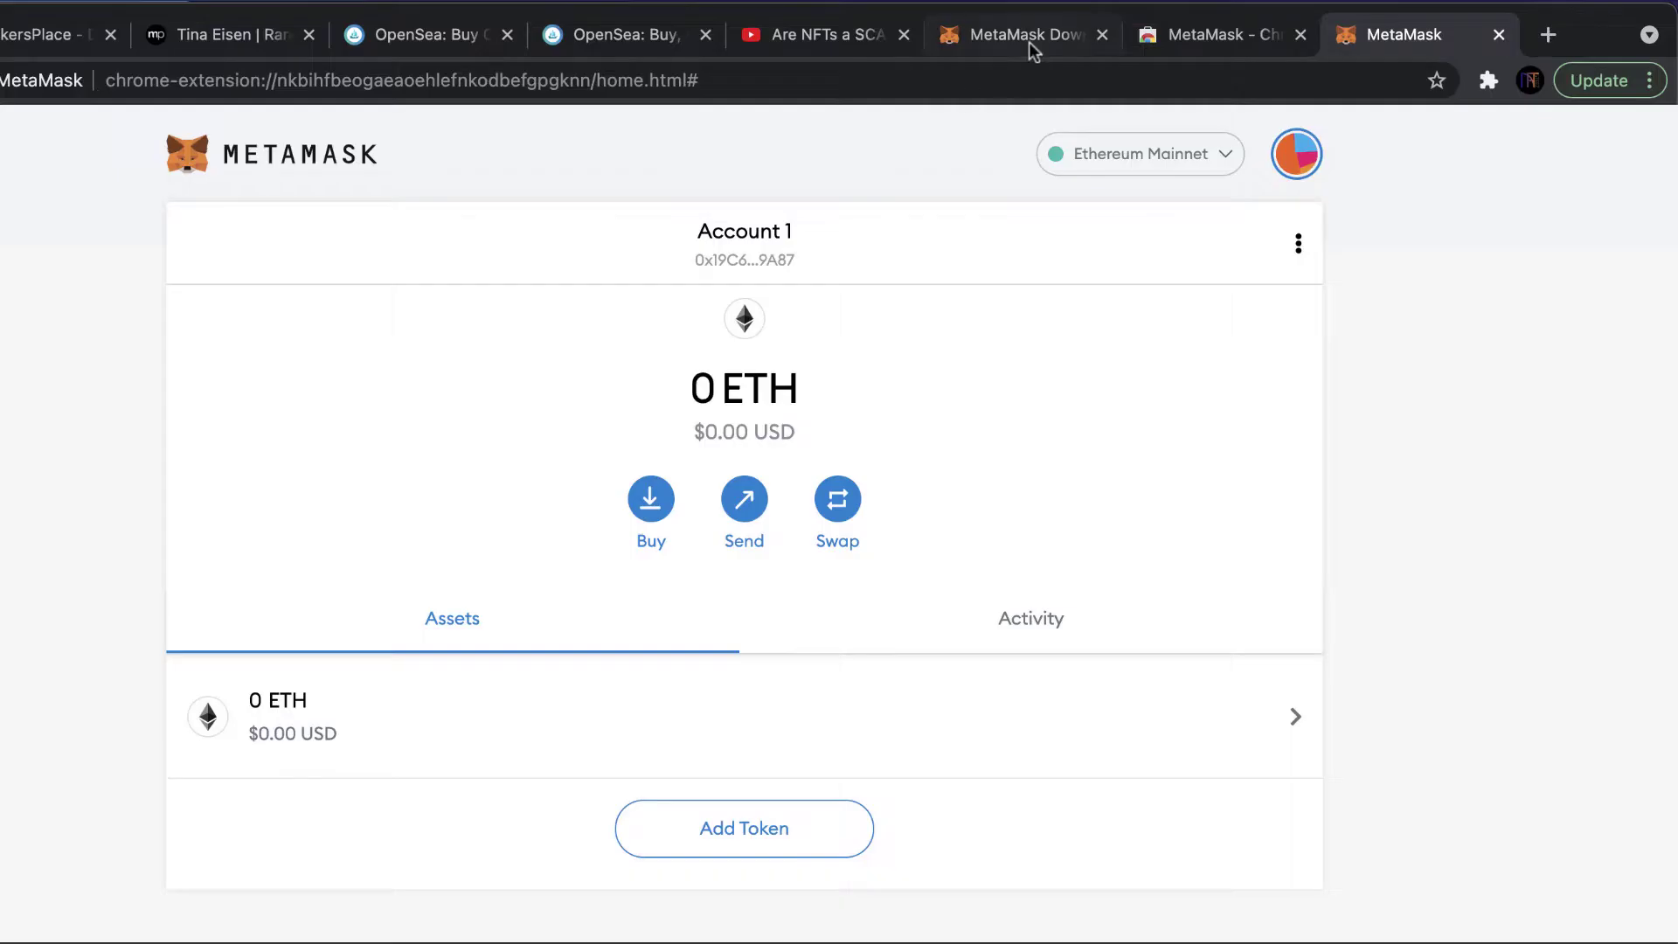
Return to OpenSea's wallet sign-in tab and connect MetaMask Account 1 to the site.
left_click(1033, 38)
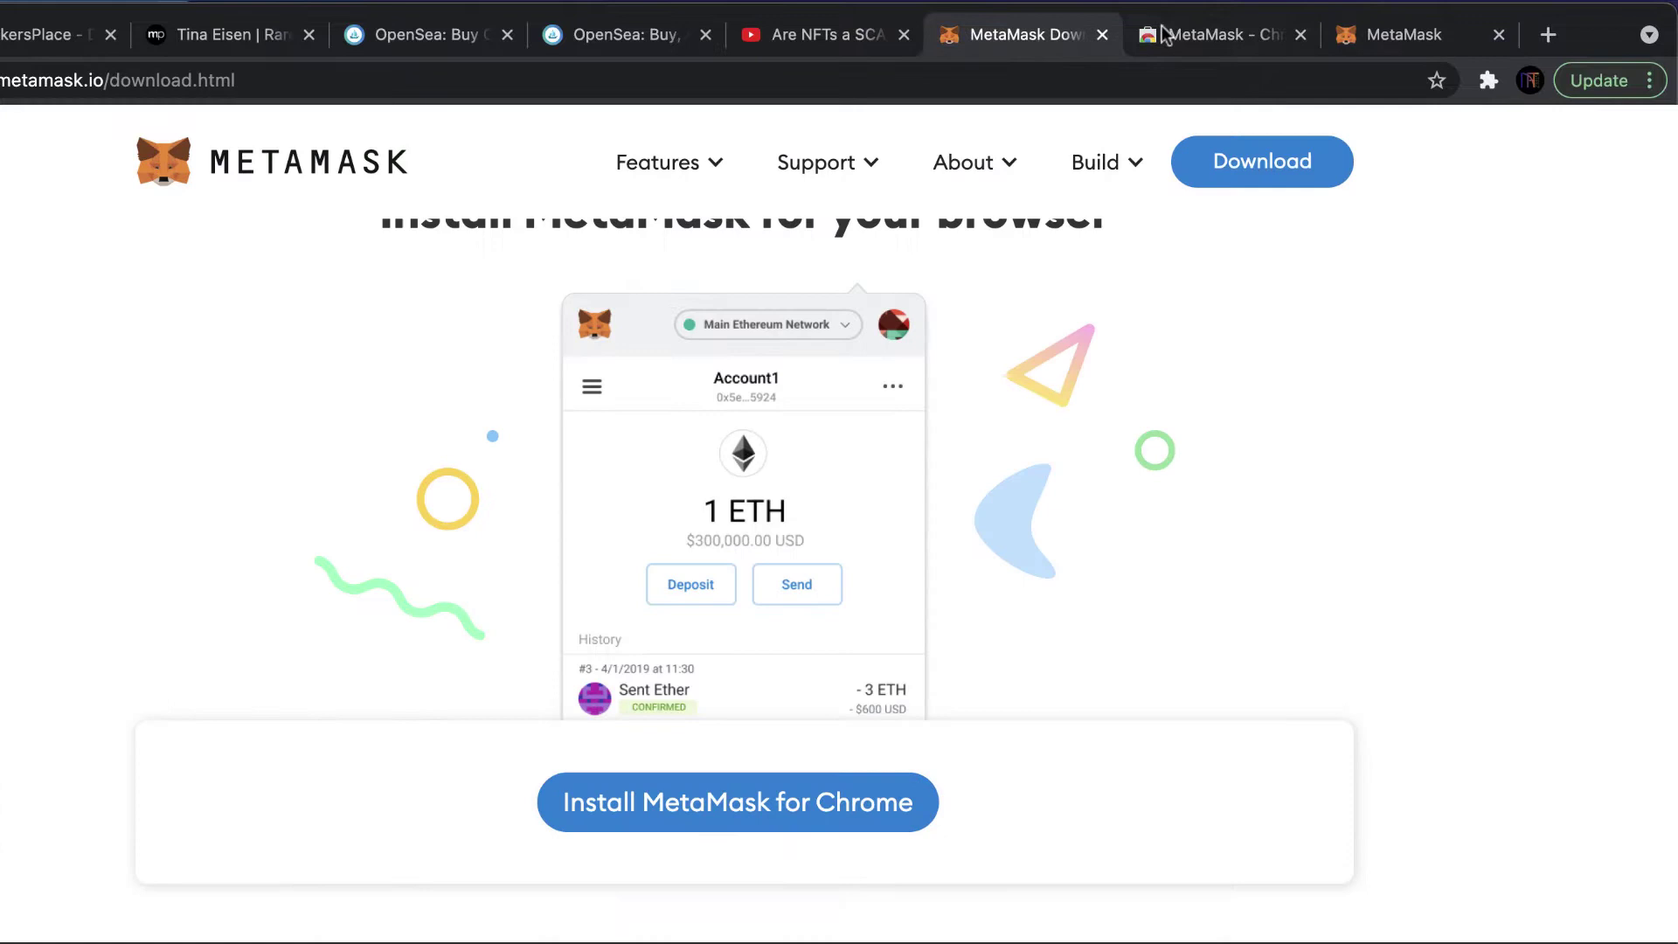
left_click(633, 40)
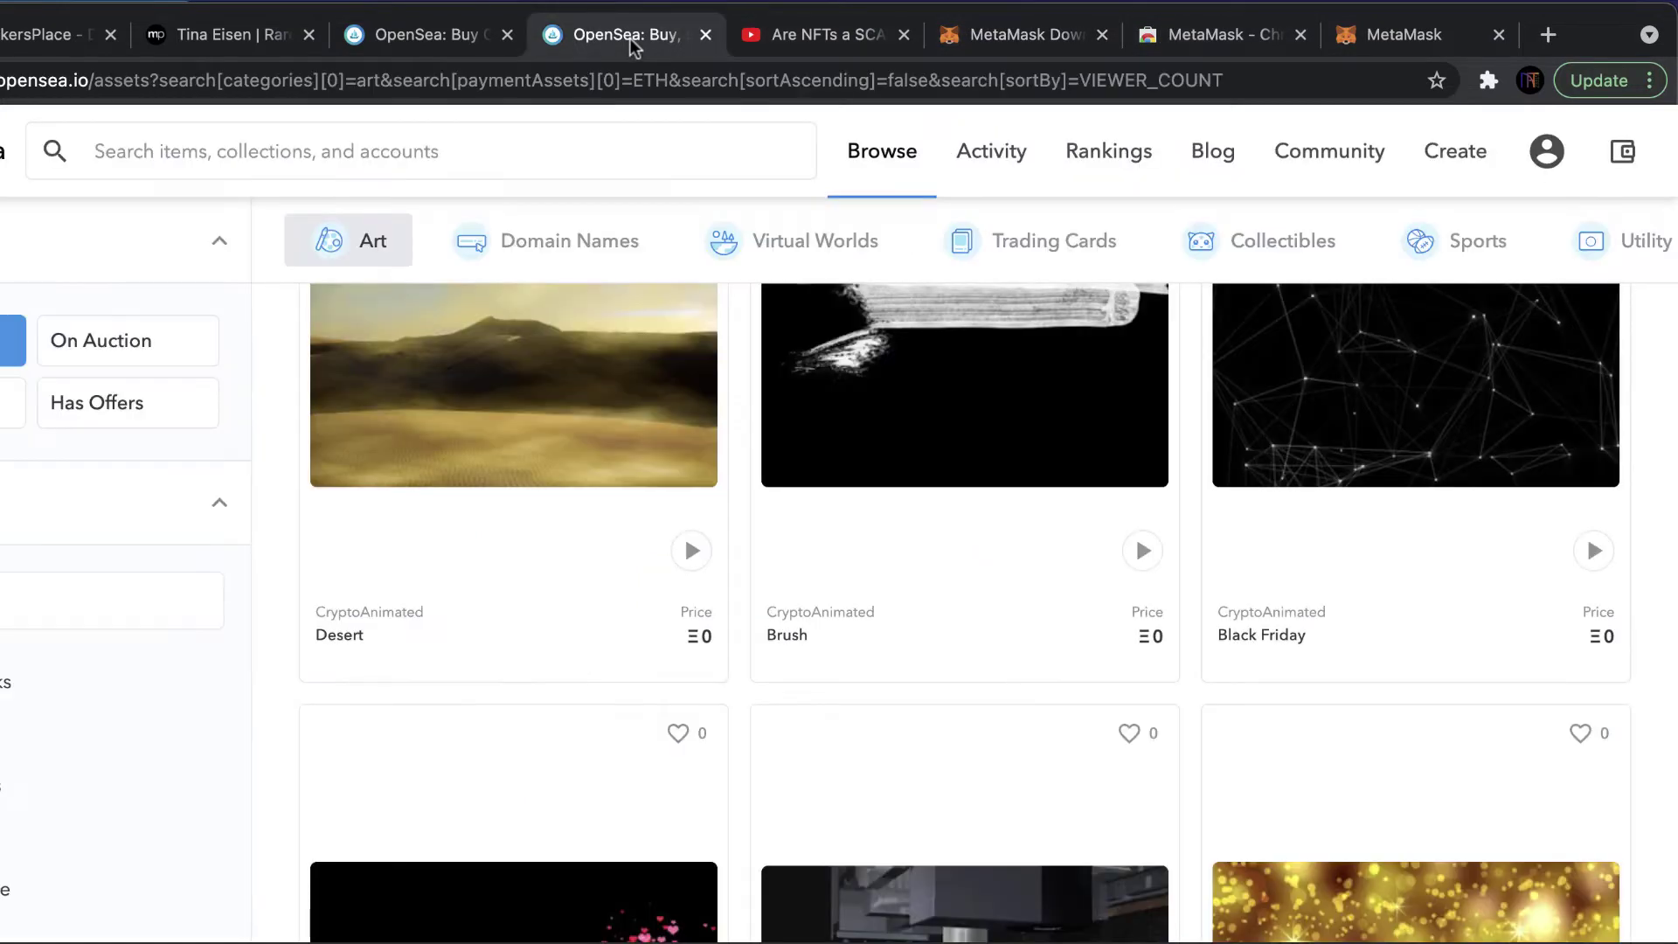
left_click(461, 39)
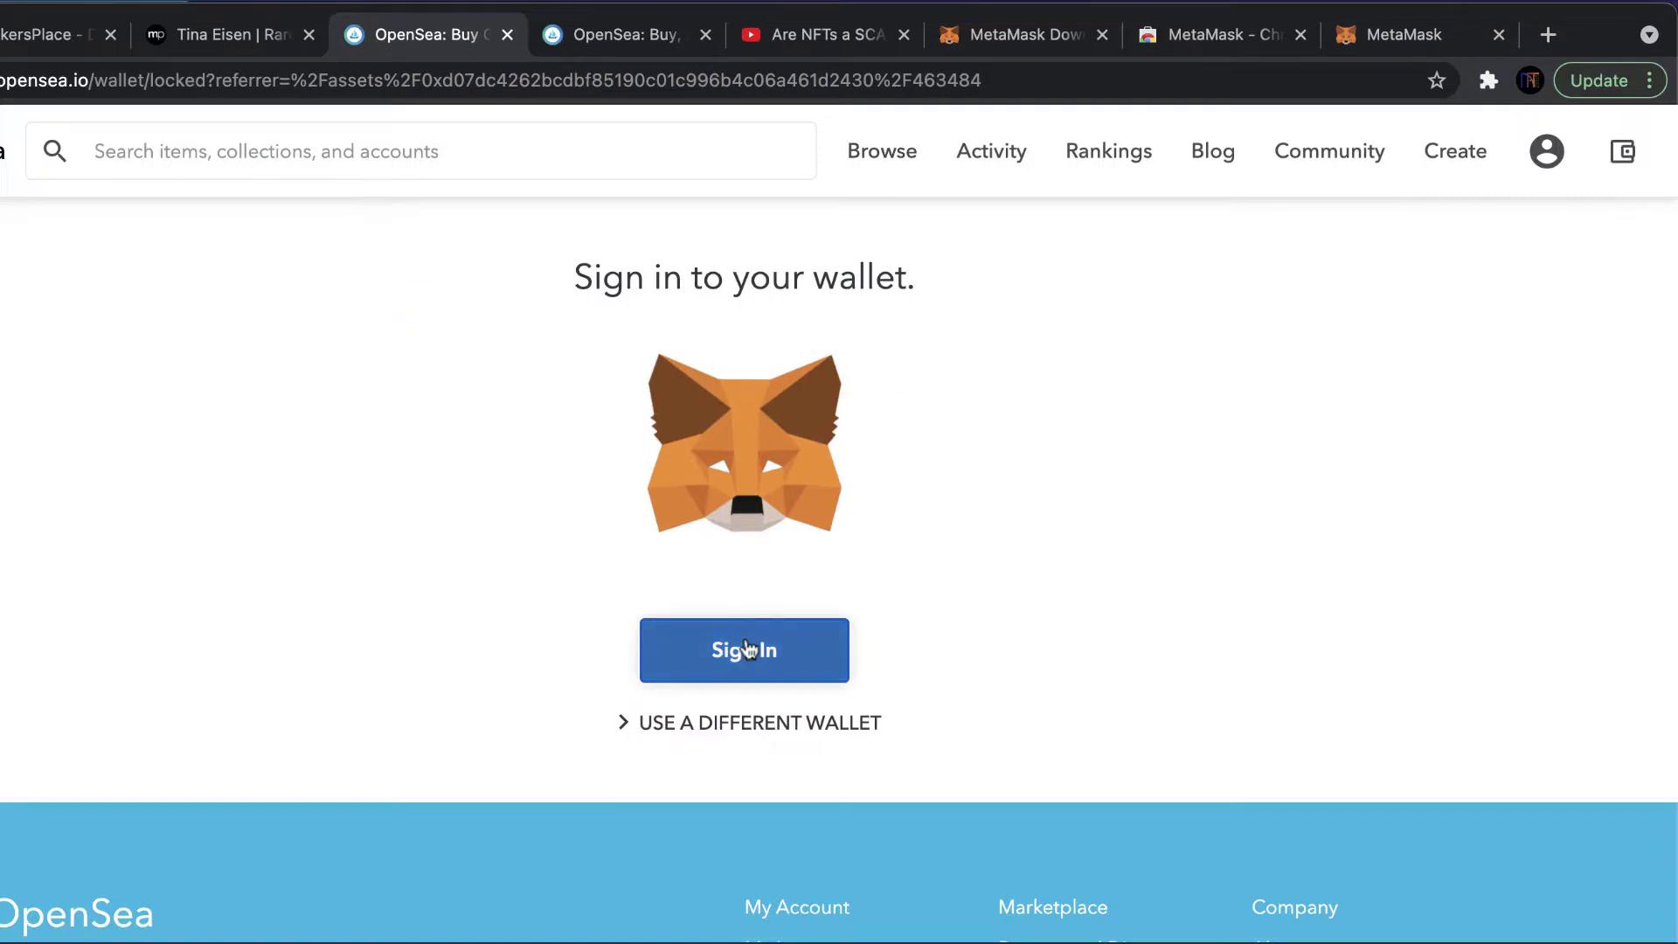
left_click(747, 649)
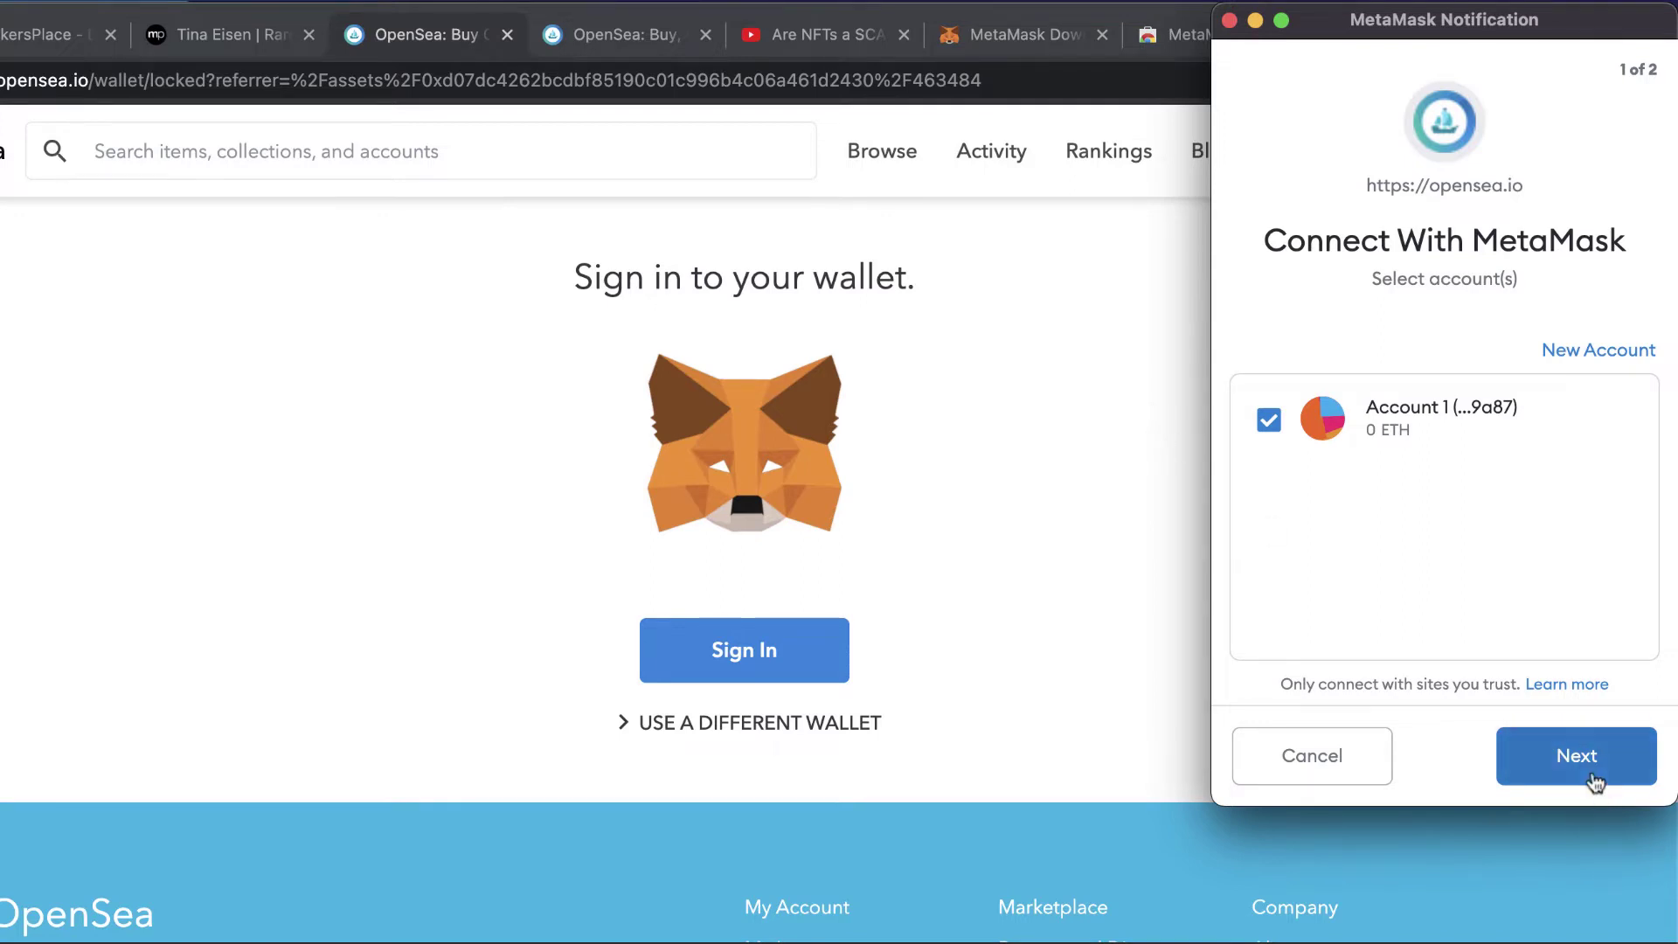
left_click(1593, 778)
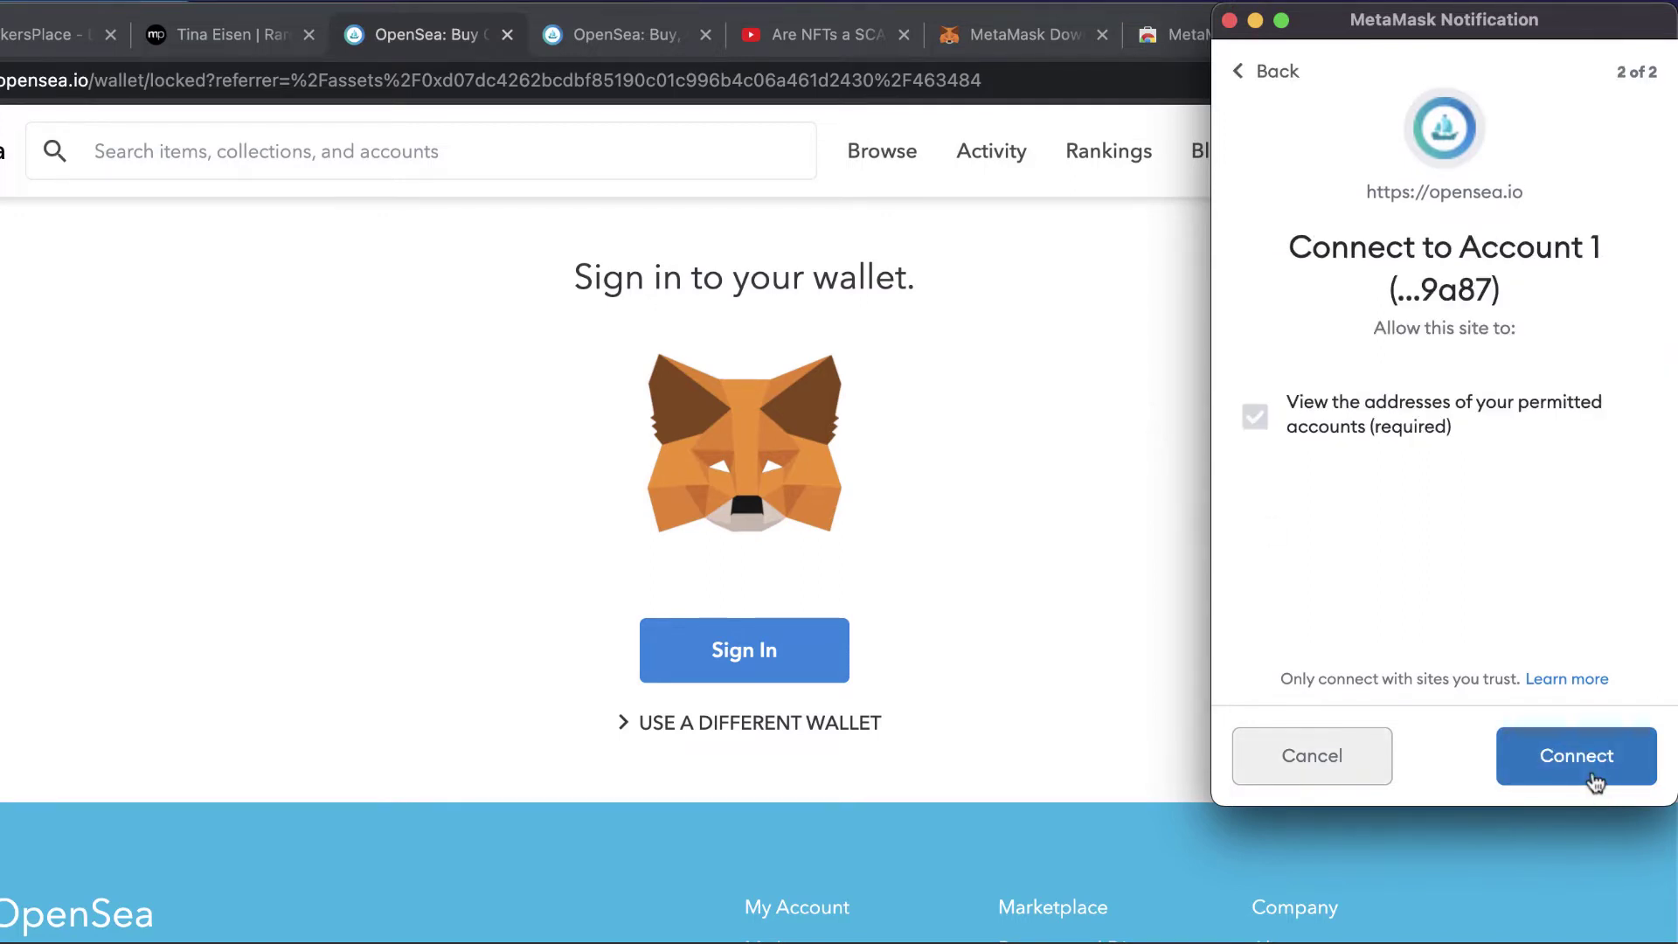
left_click(1592, 778)
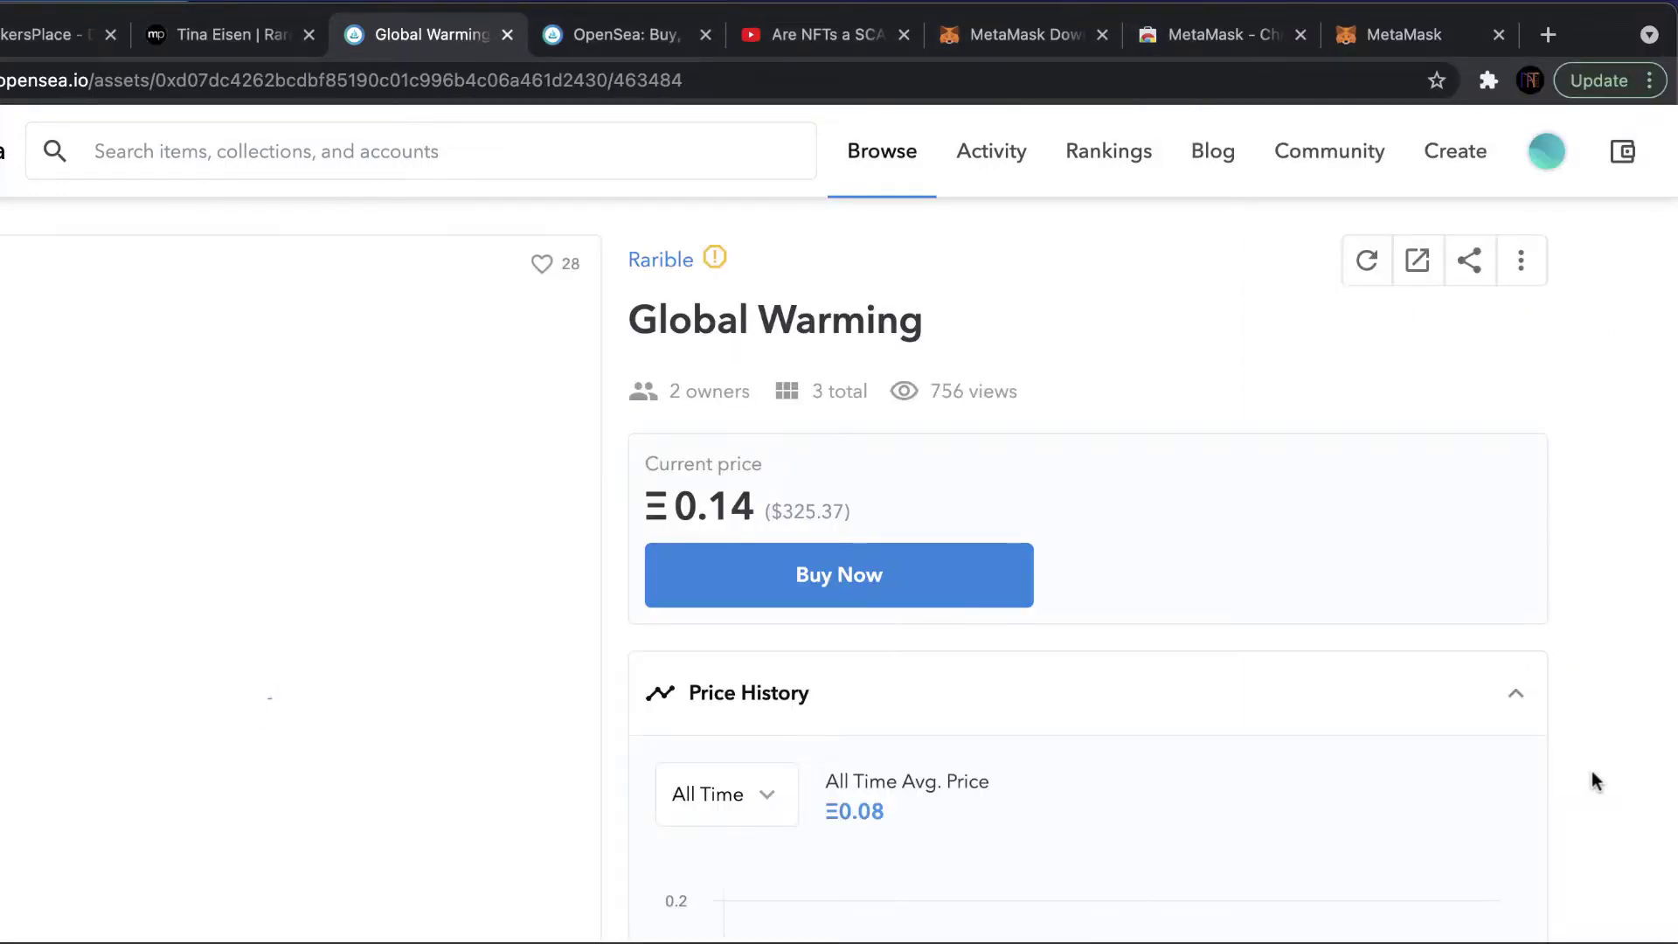
left_click(956, 595)
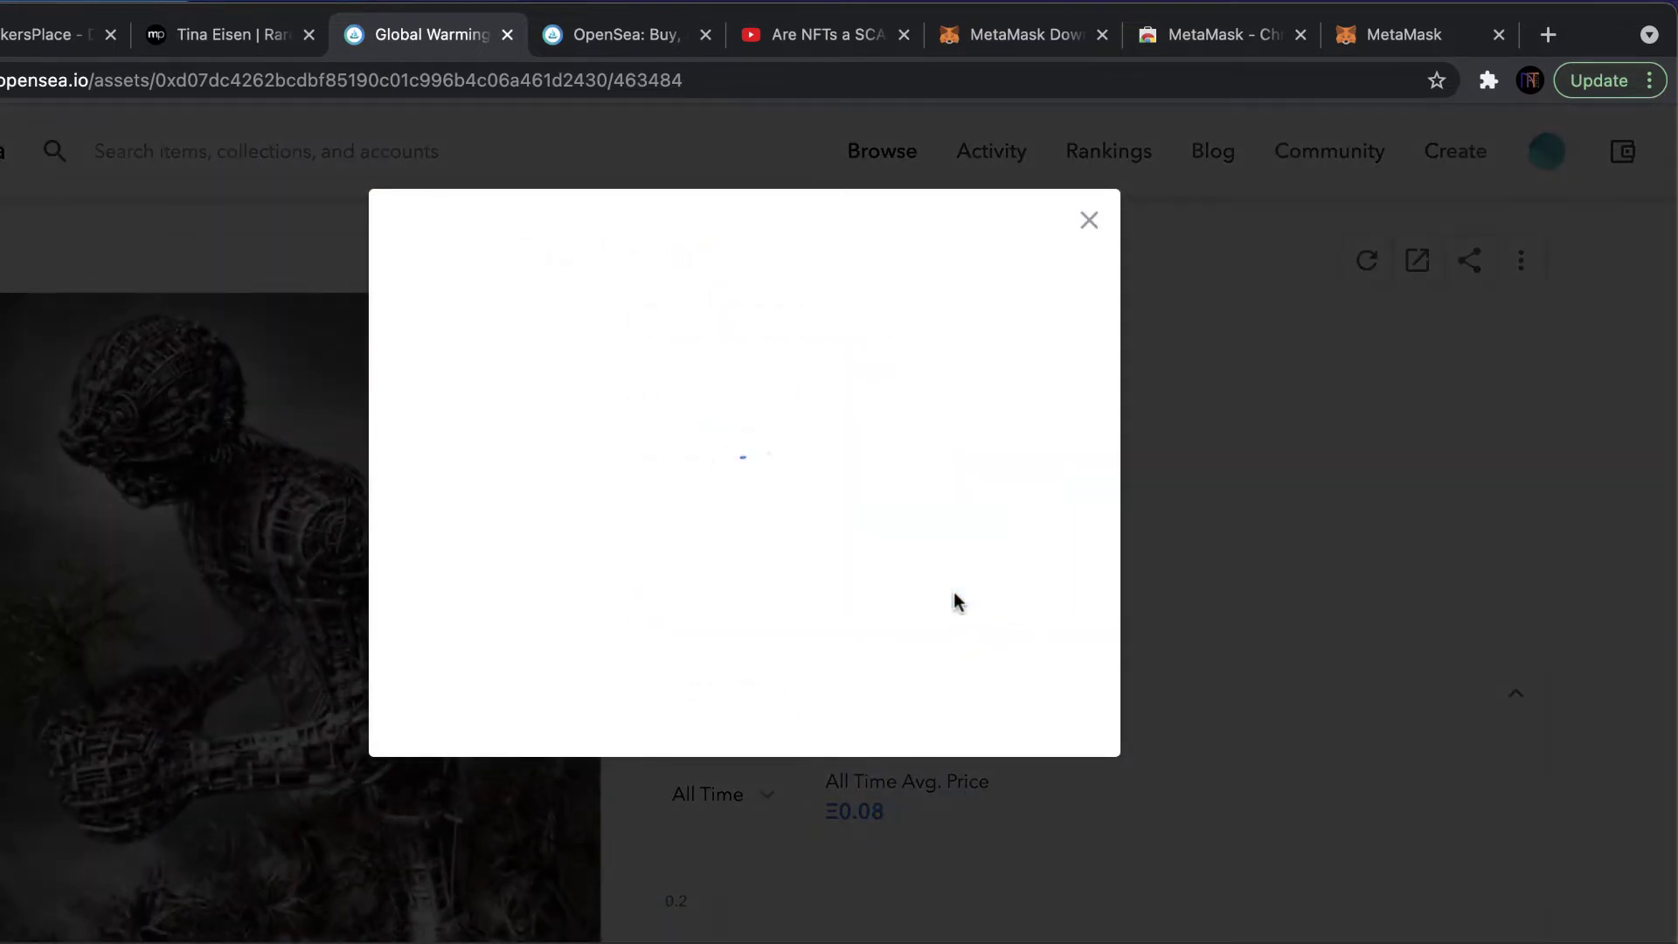
left_click(493, 406)
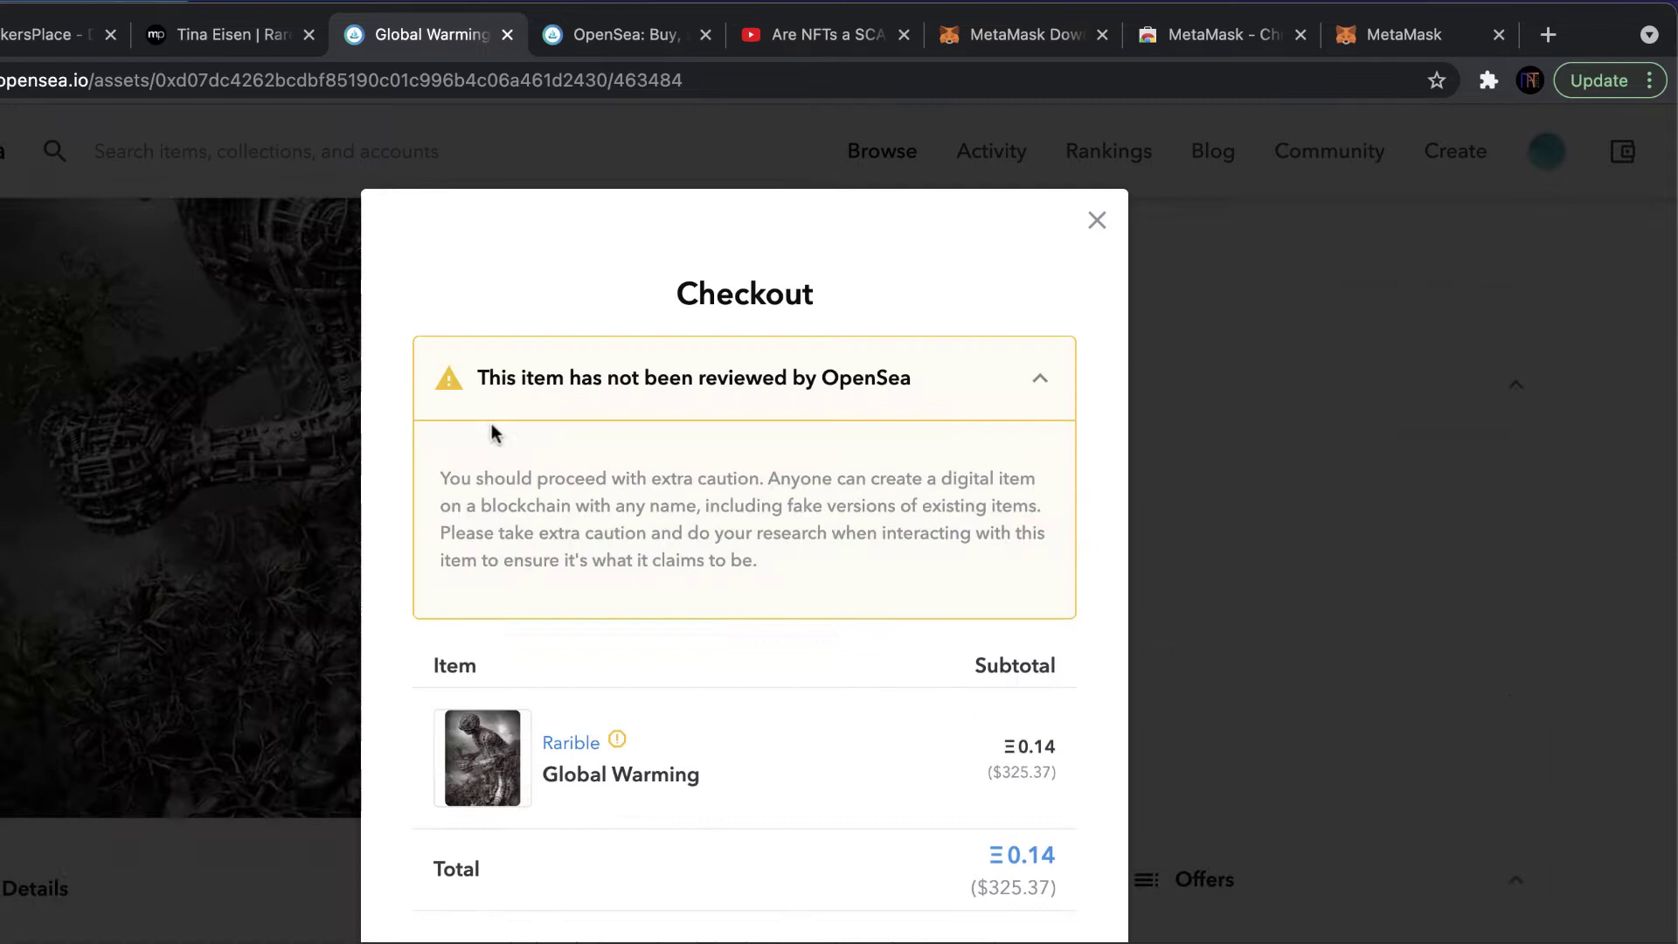
scroll(492, 432, "down", 3)
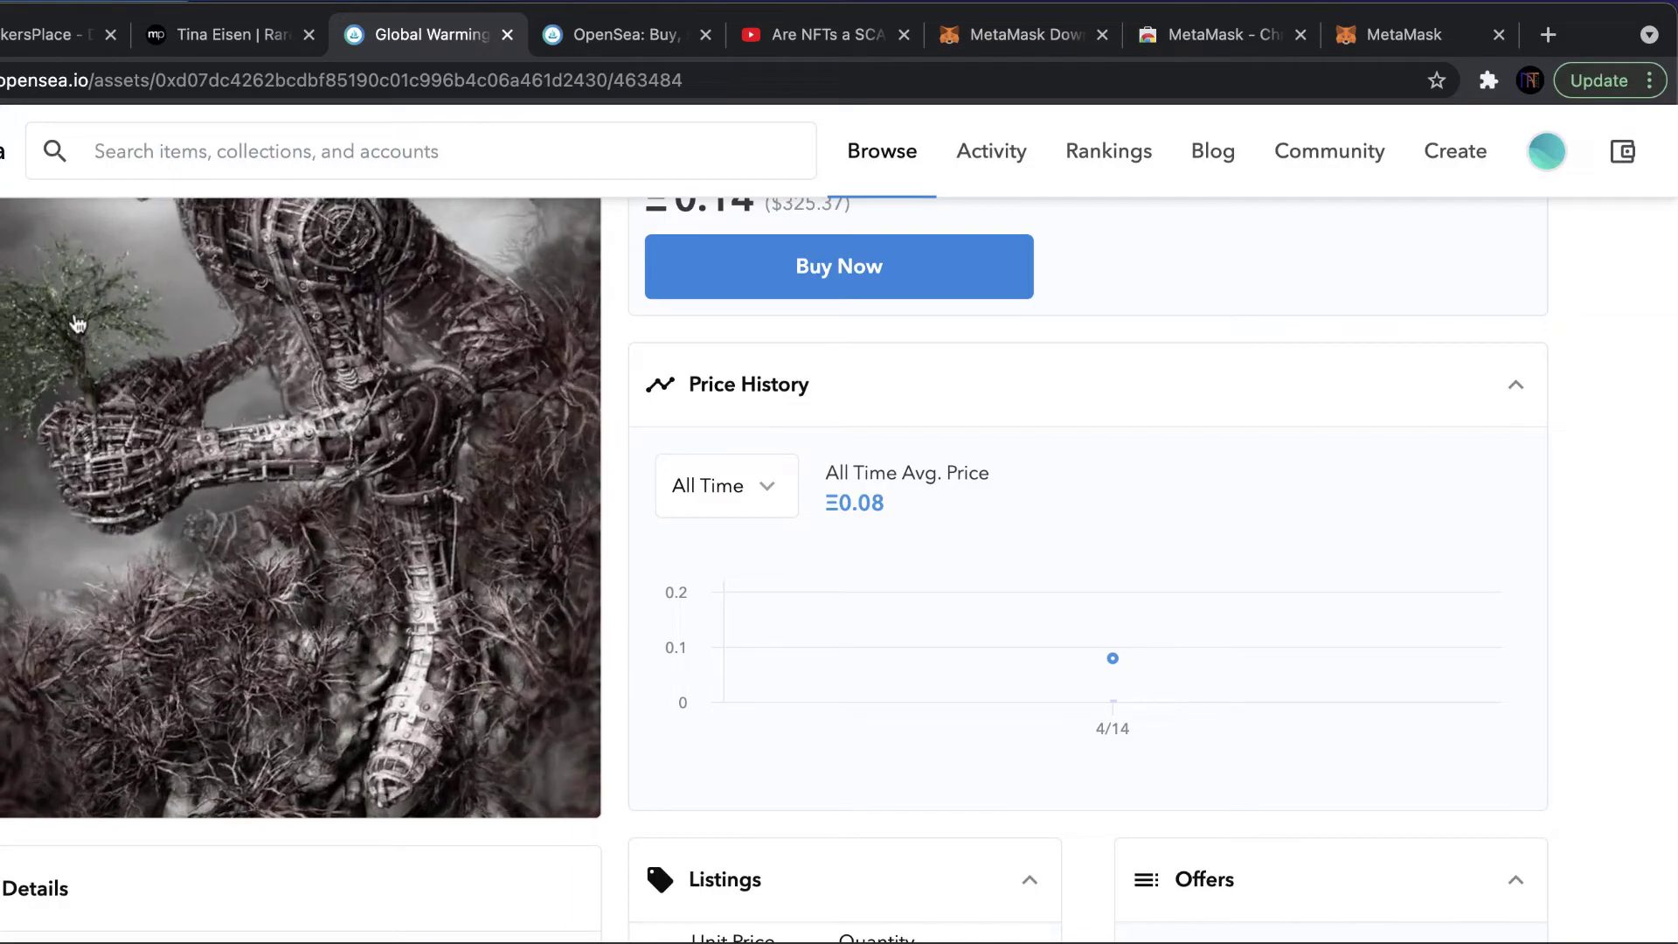
scroll(77, 324, "up", 4)
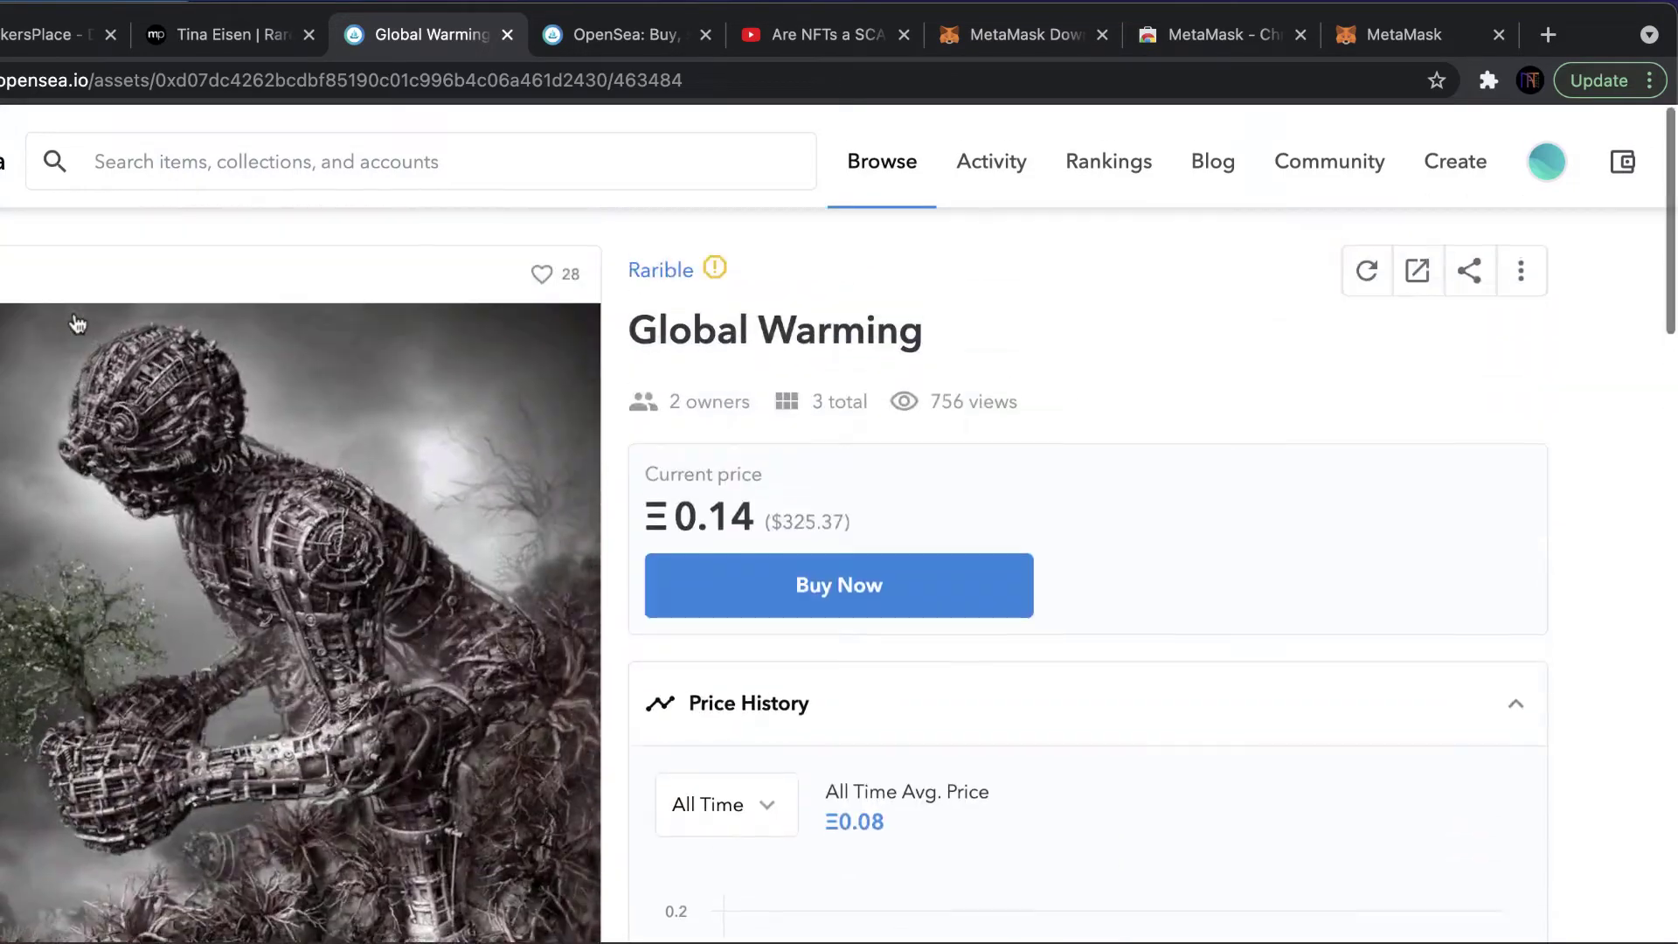
scroll(77, 324, "down", 10)
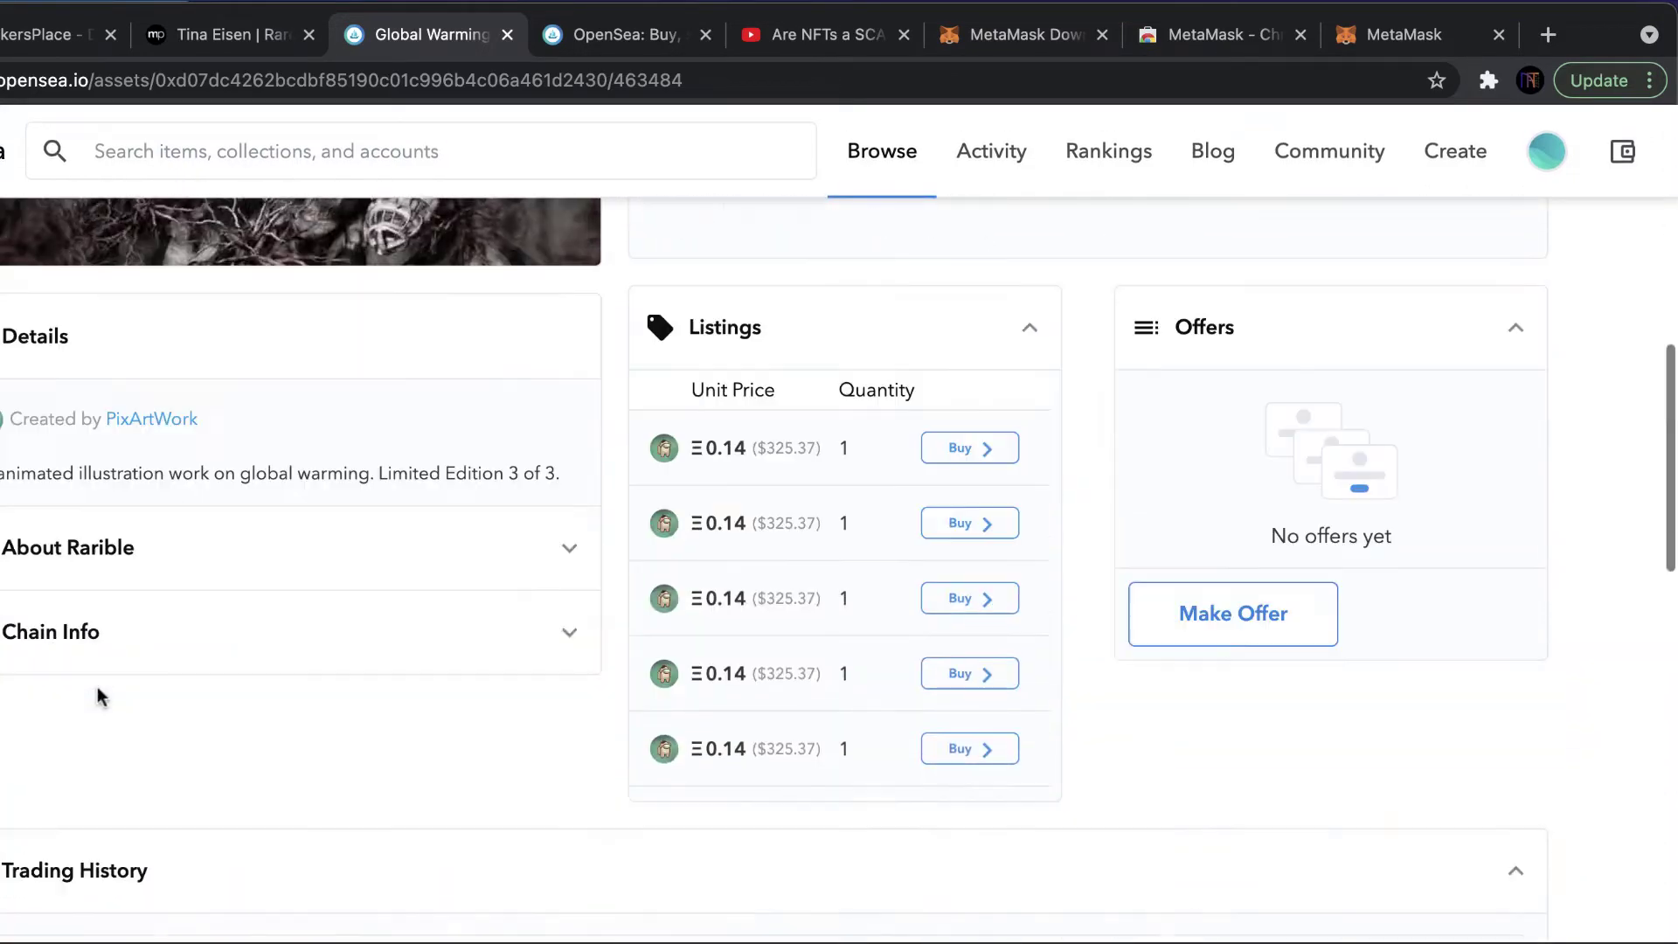
scroll(97, 689, "up", 2)
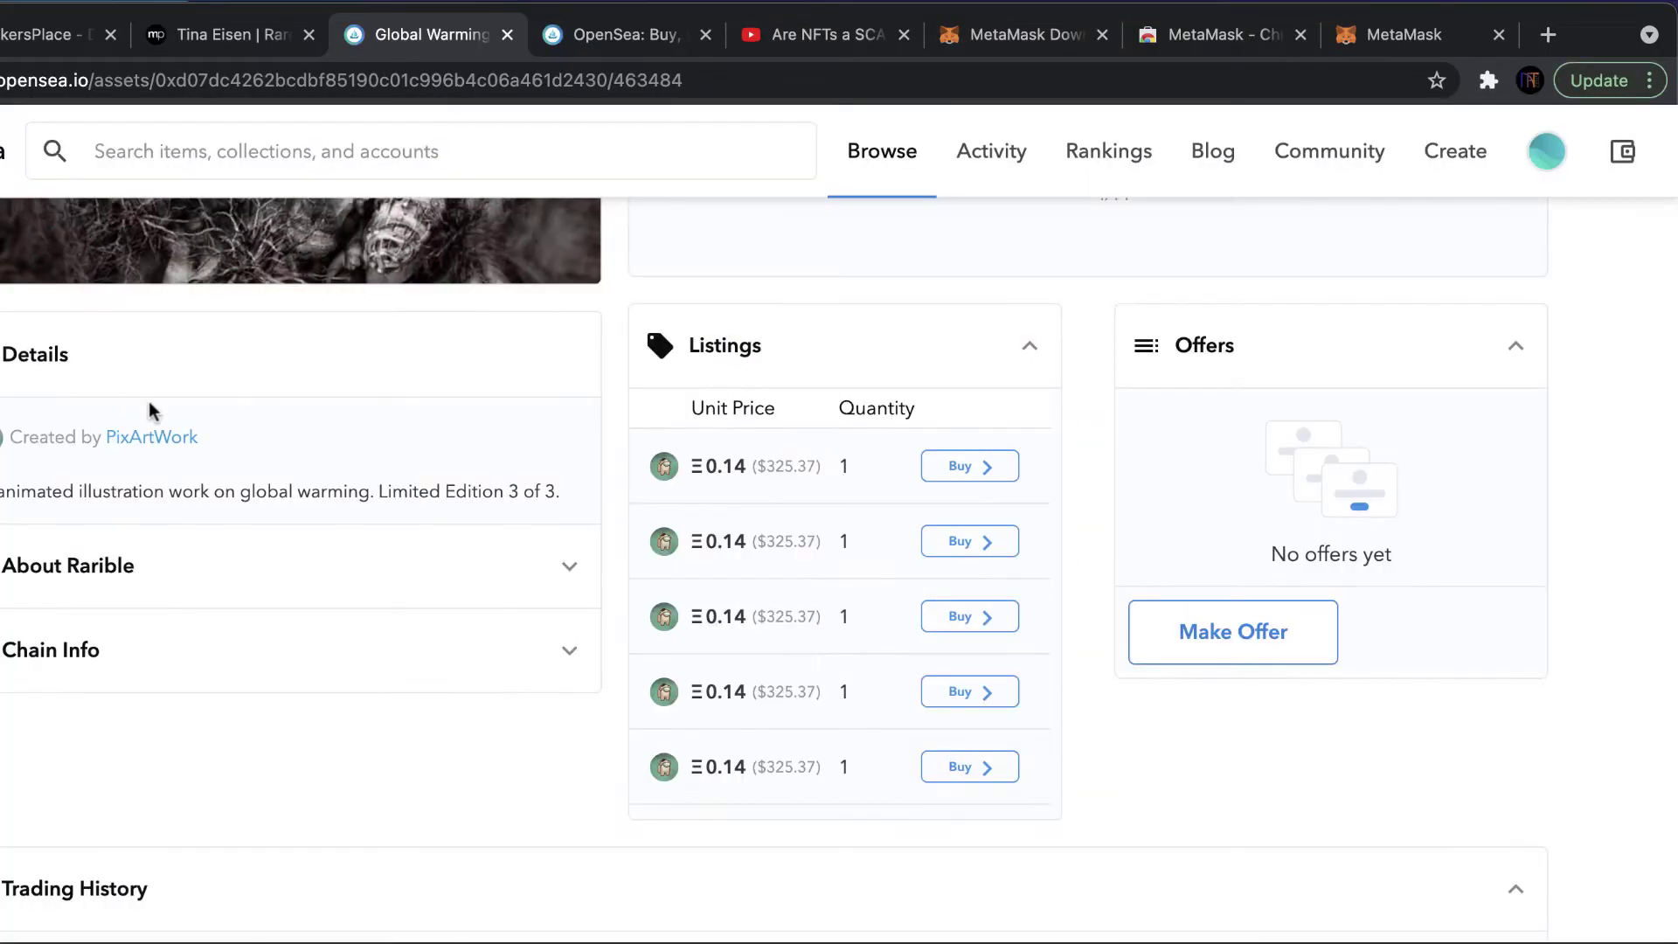
scroll(150, 407, "down", 1)
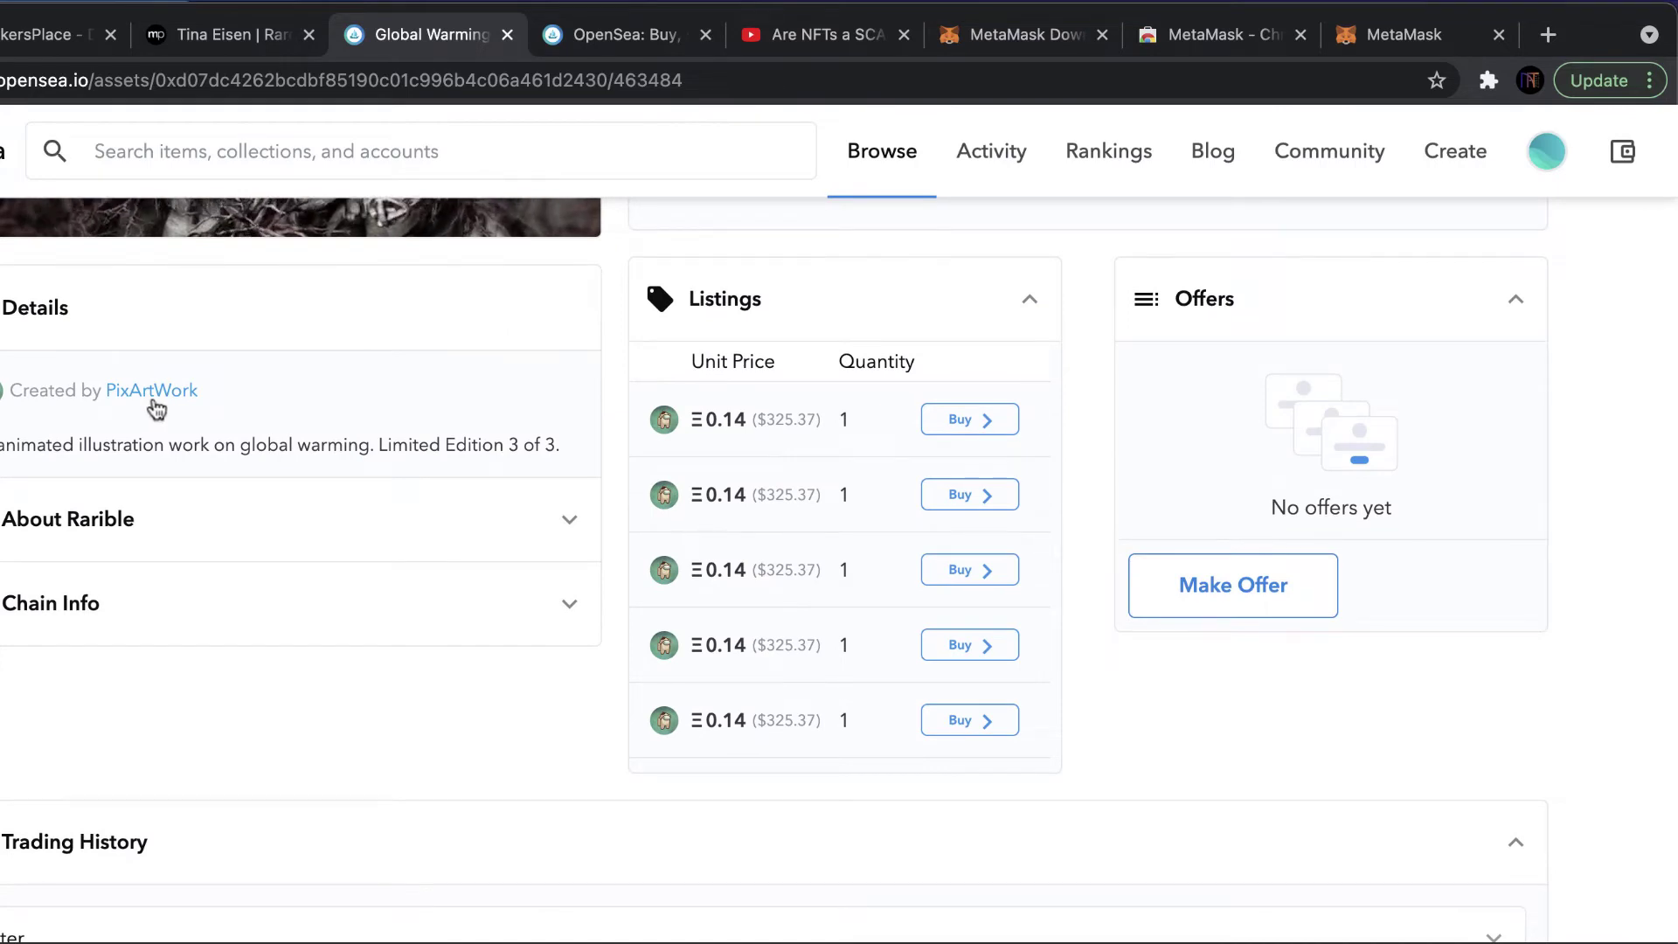
Open the creator's account page and scroll through the artist's other items.
left_click(153, 391)
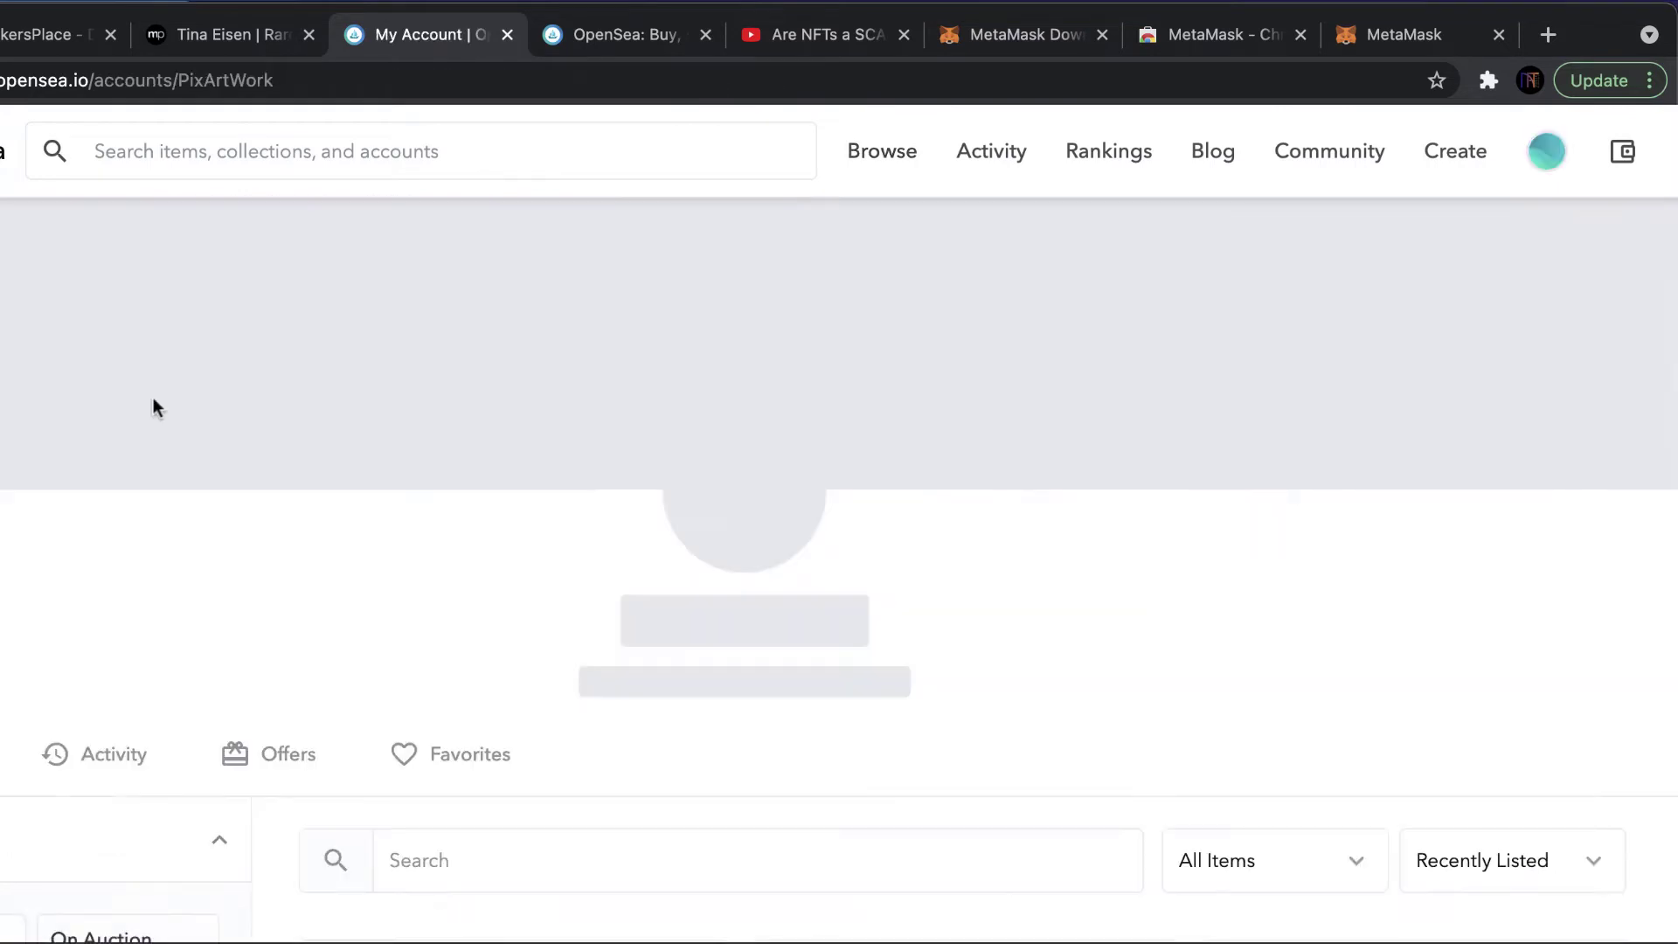
scroll(154, 401, "down", 3)
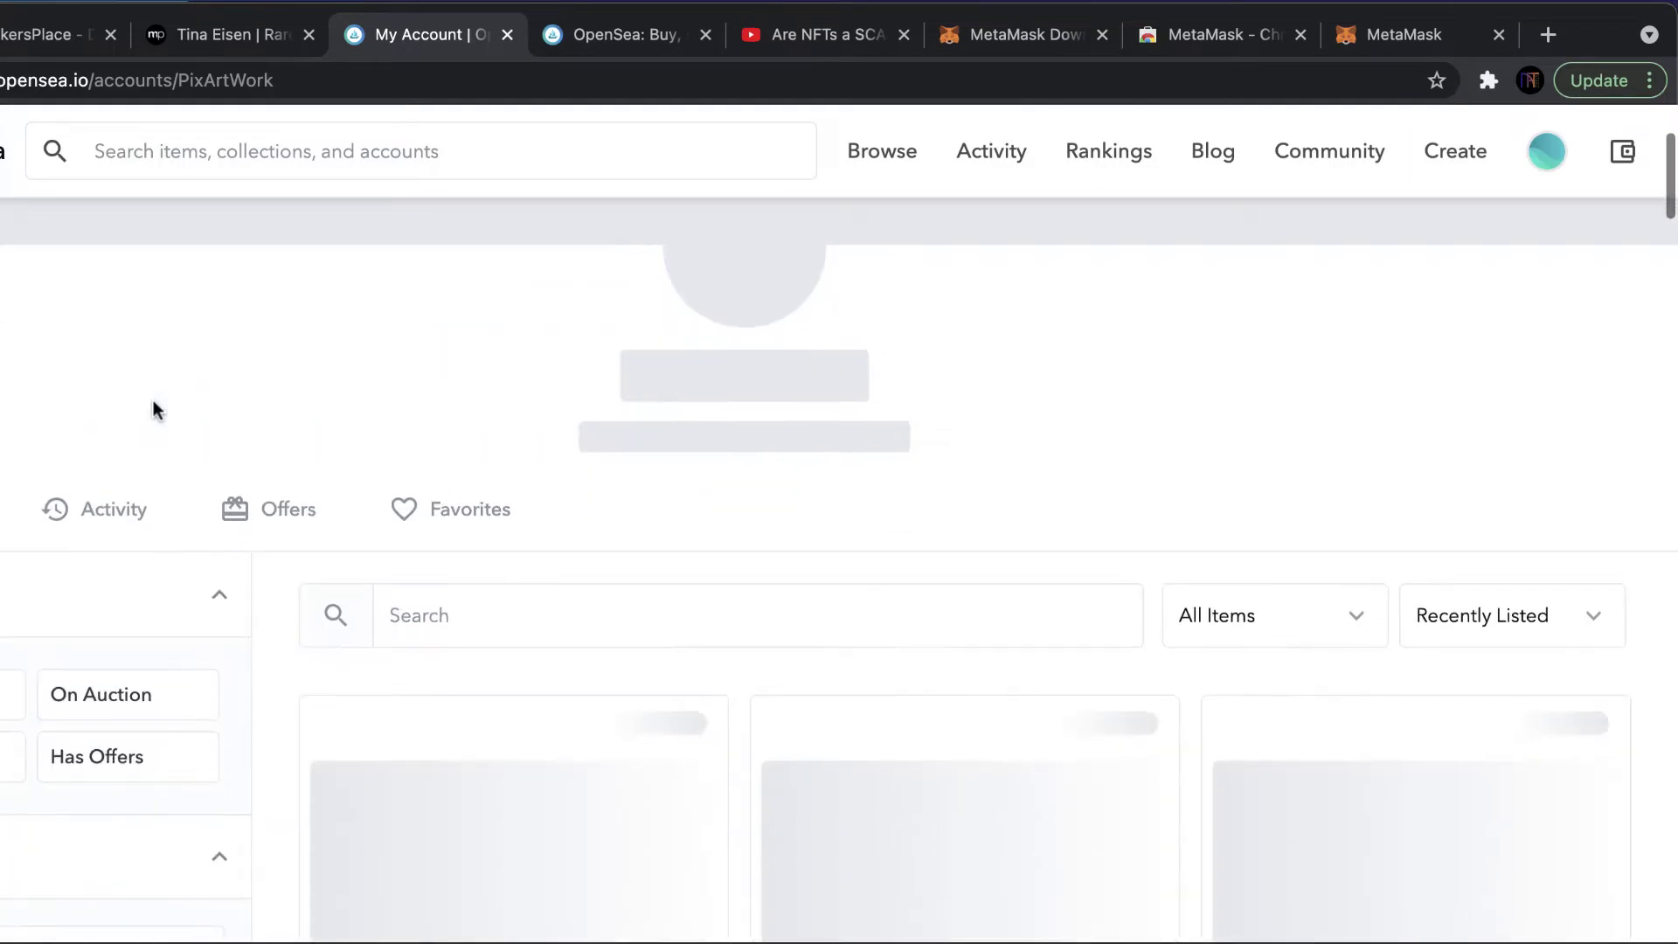
scroll(154, 400, "down", 3)
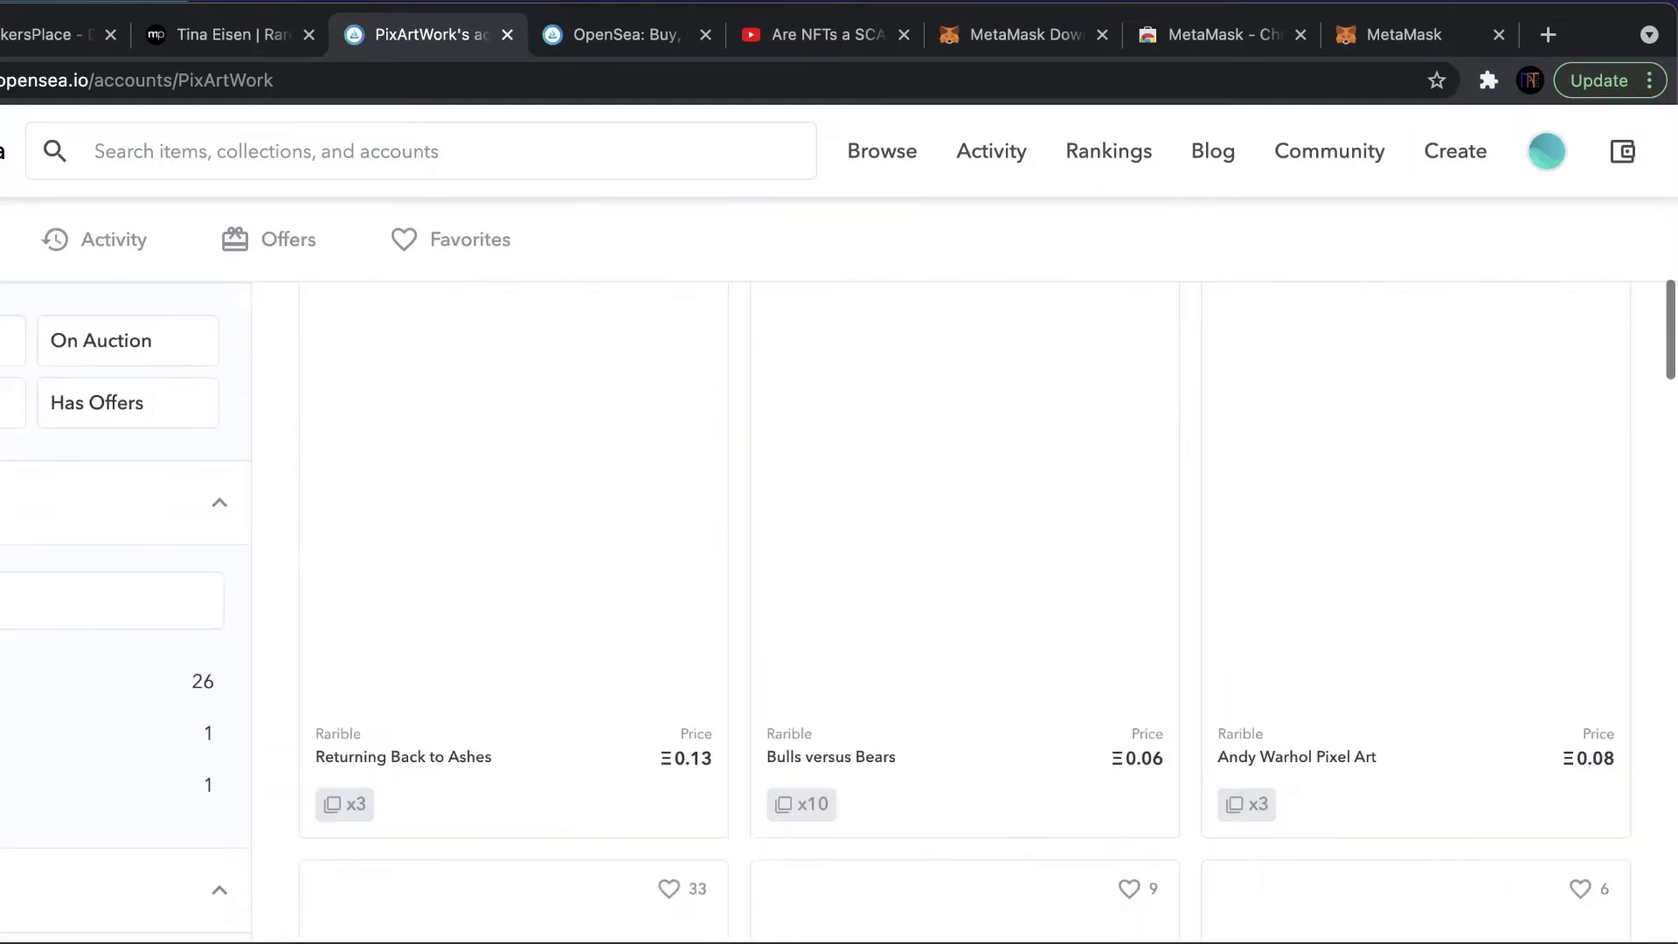
scroll(154, 603, "up", 10)
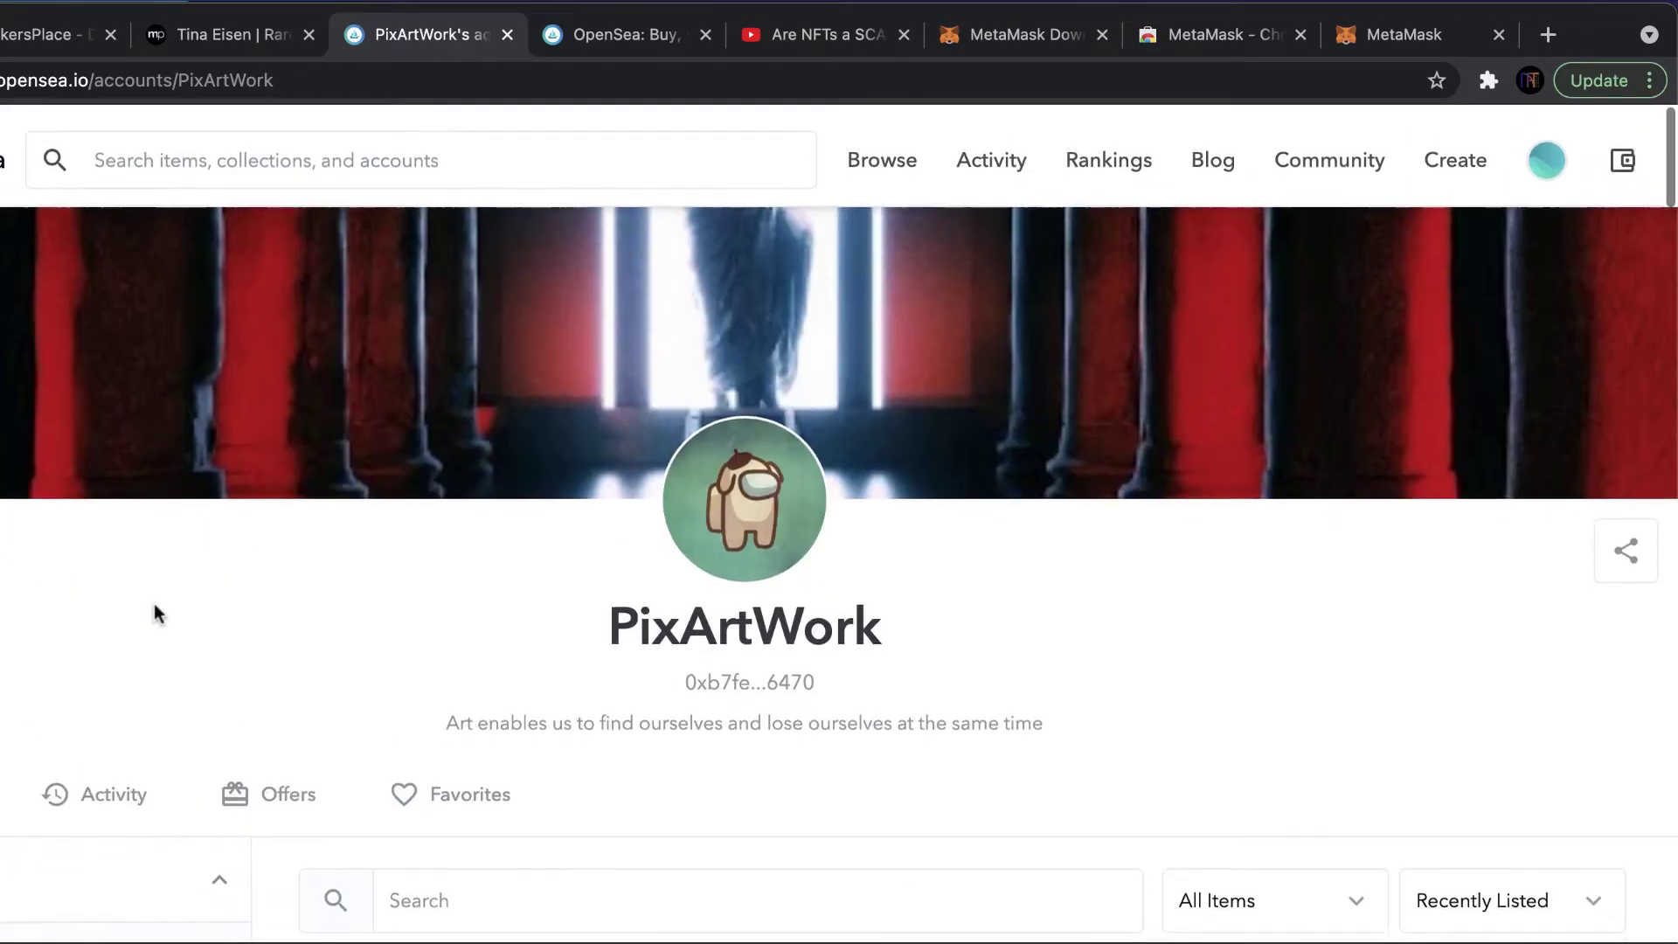
scroll(172, 175, "down", 10)
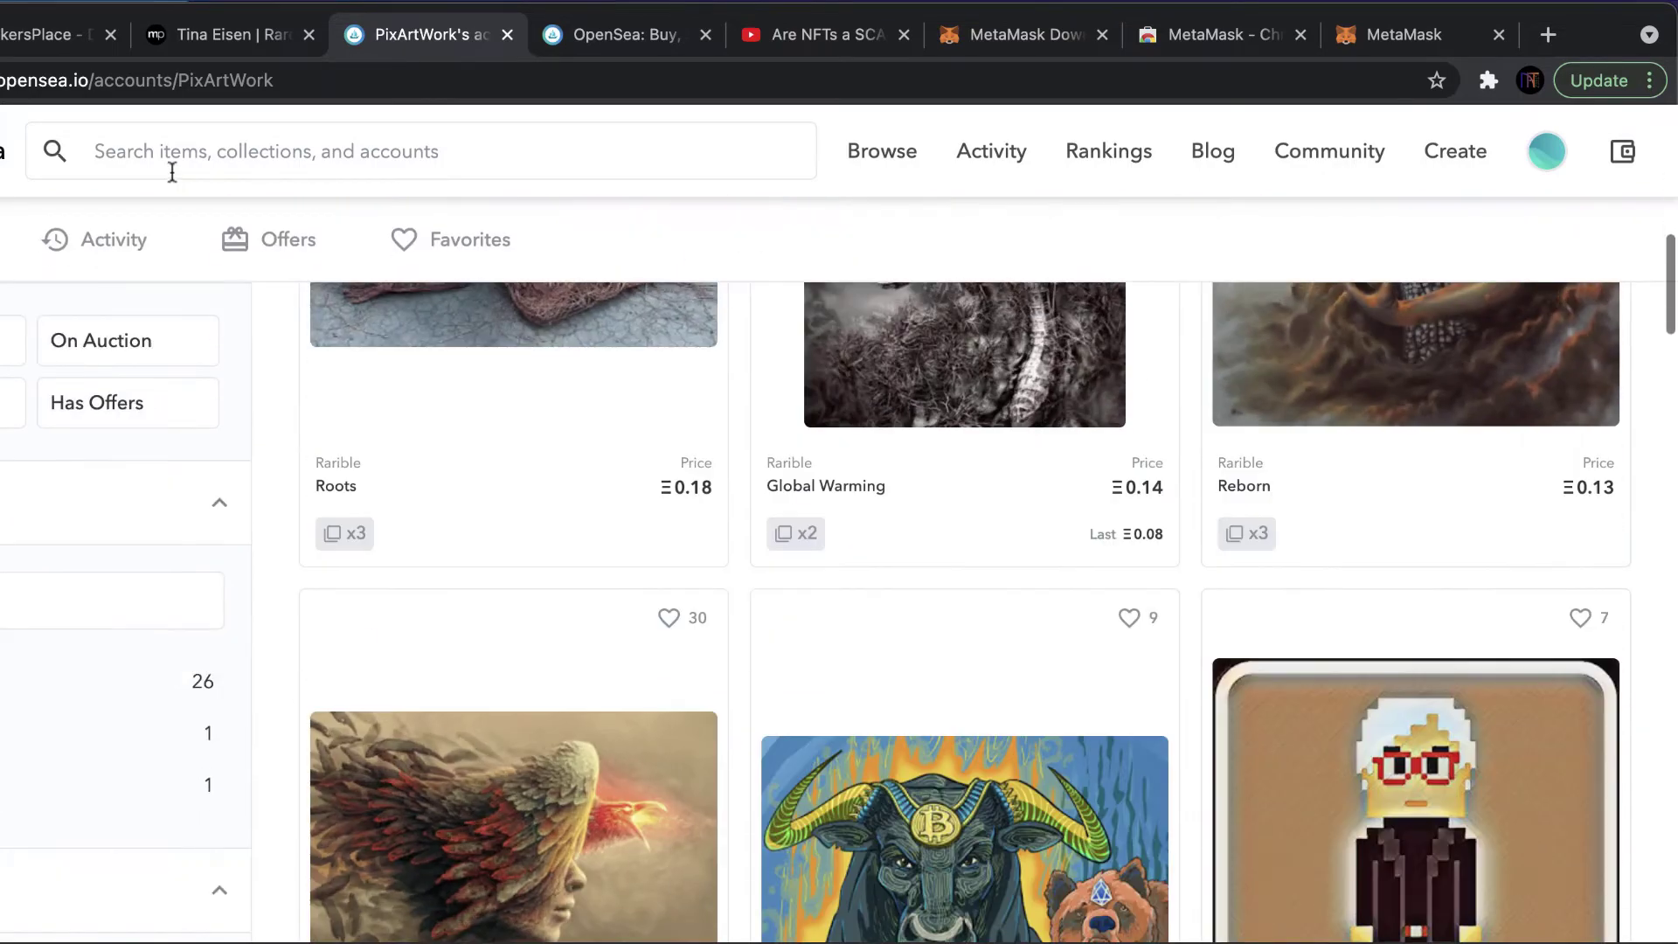
scroll(172, 179, "up", 4)
scroll(386, 458, "down", 5)
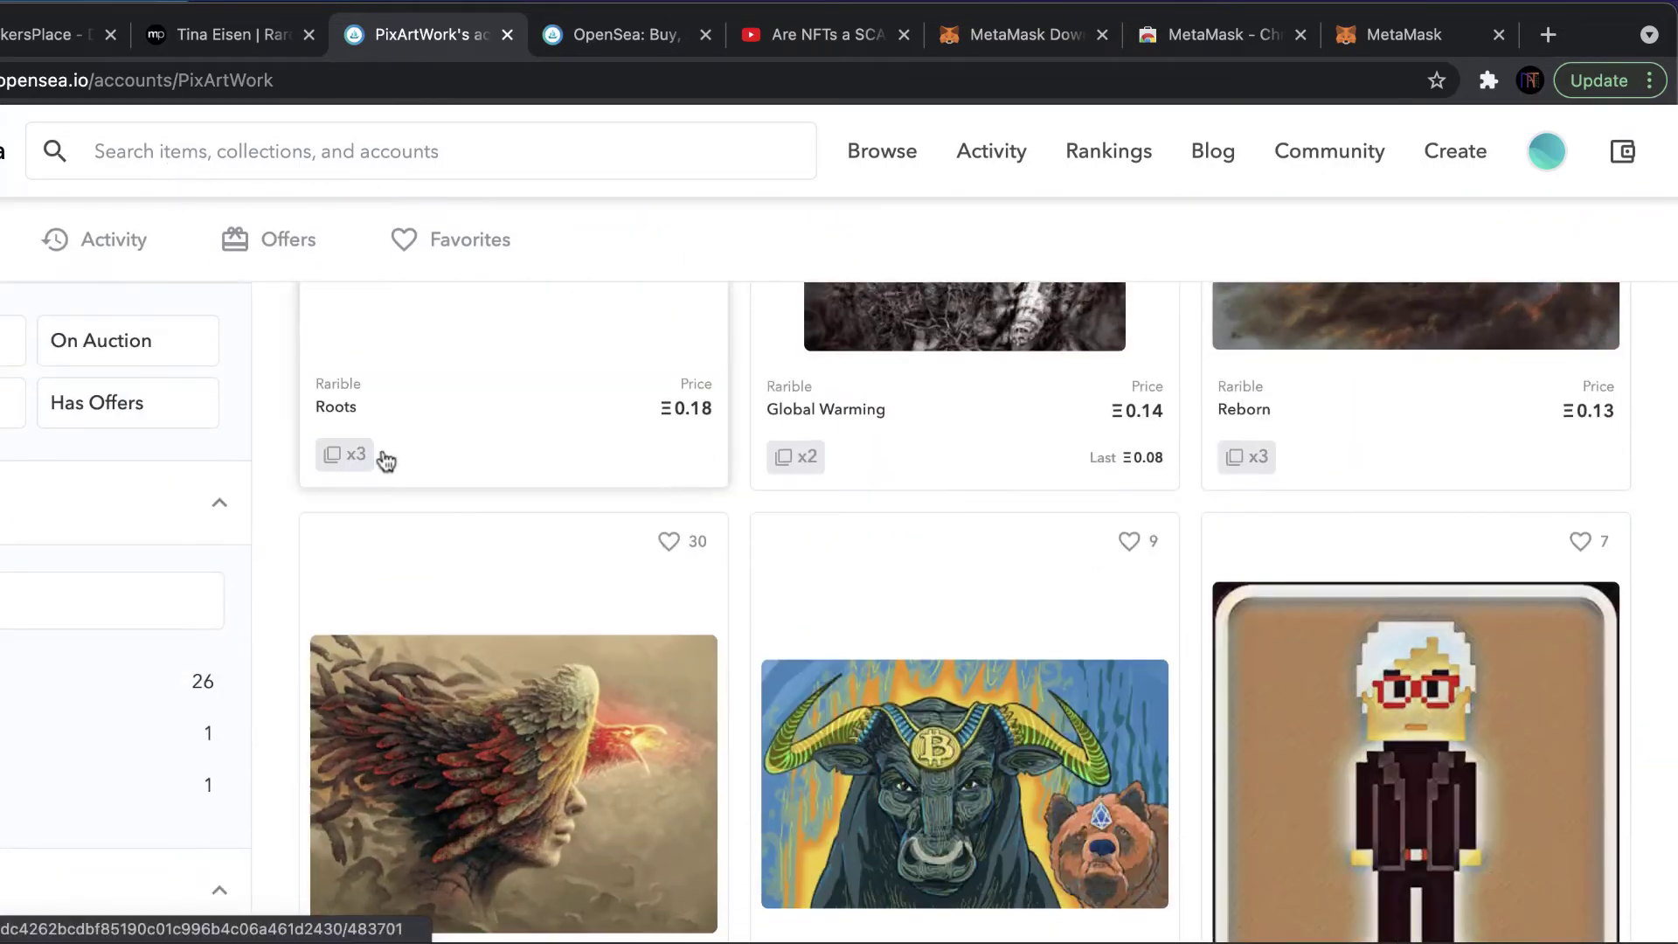
scroll(385, 459, "down", 10)
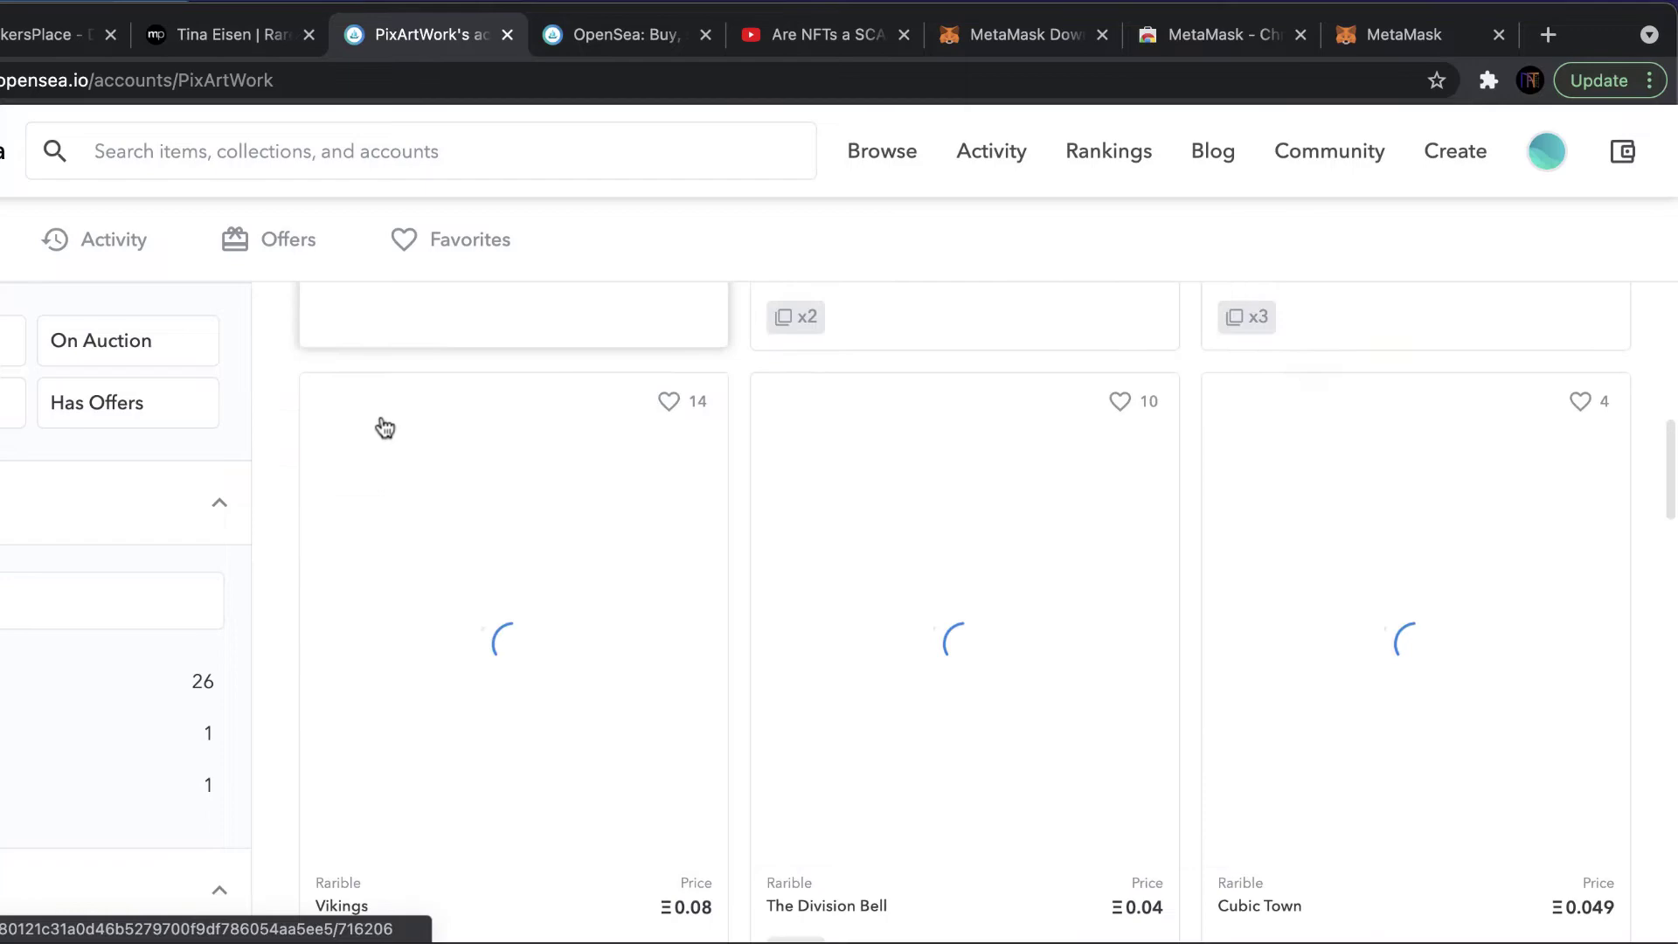
scroll(385, 429, "down", 5)
scroll(385, 402, "up", 5)
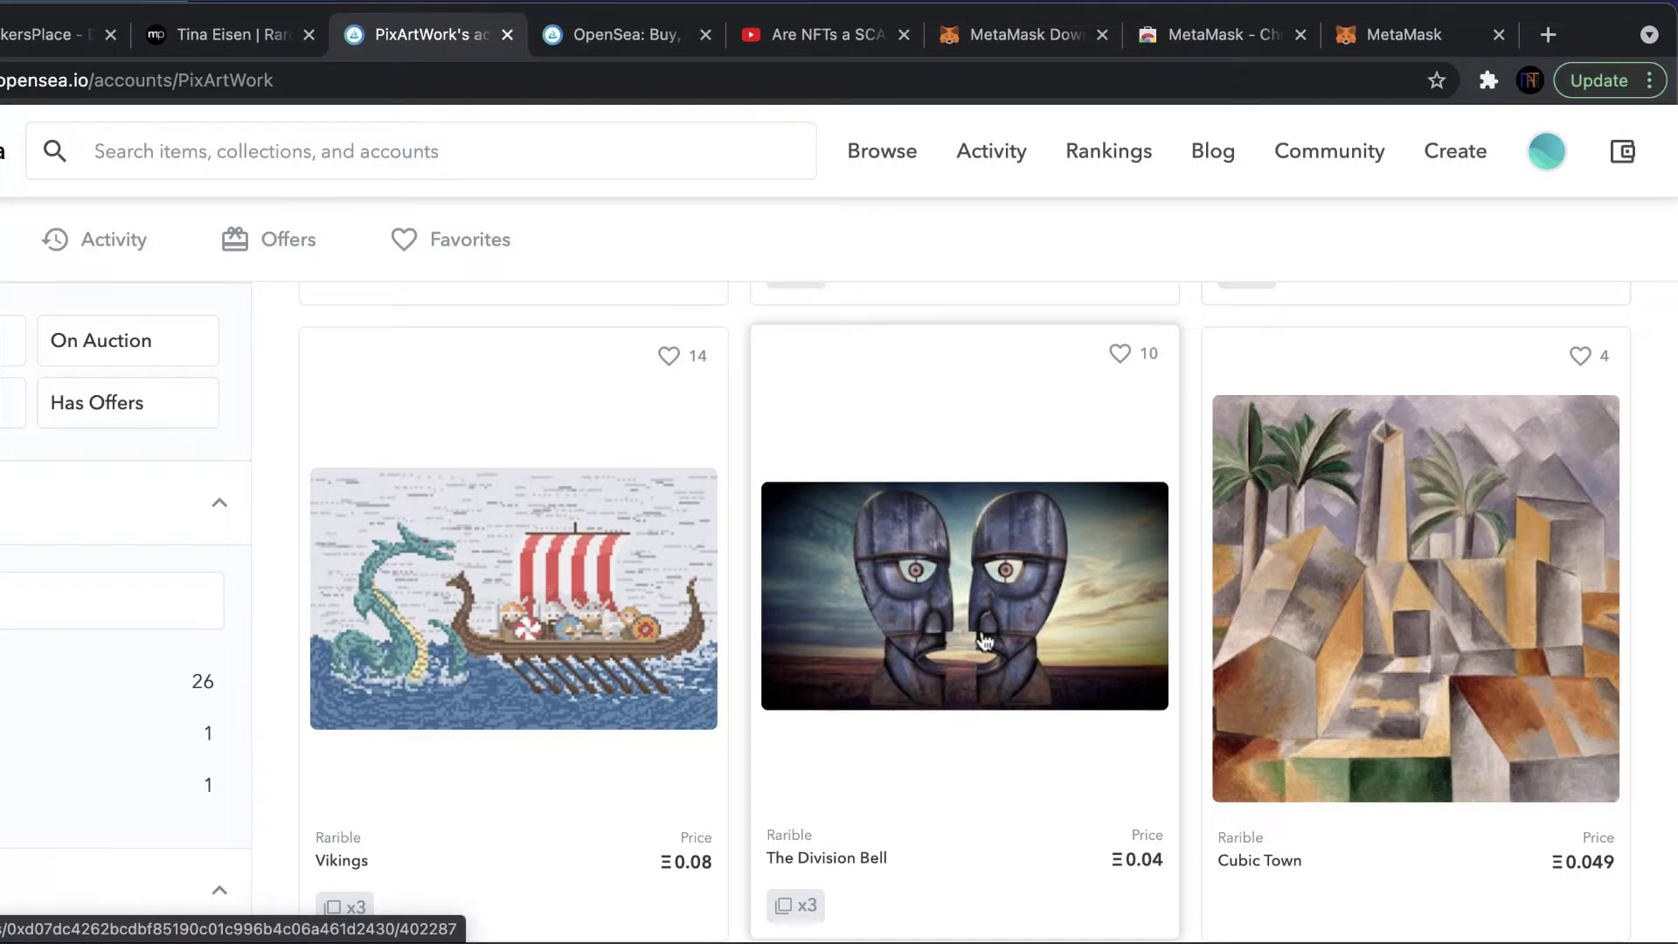
scroll(985, 642, "down", 10)
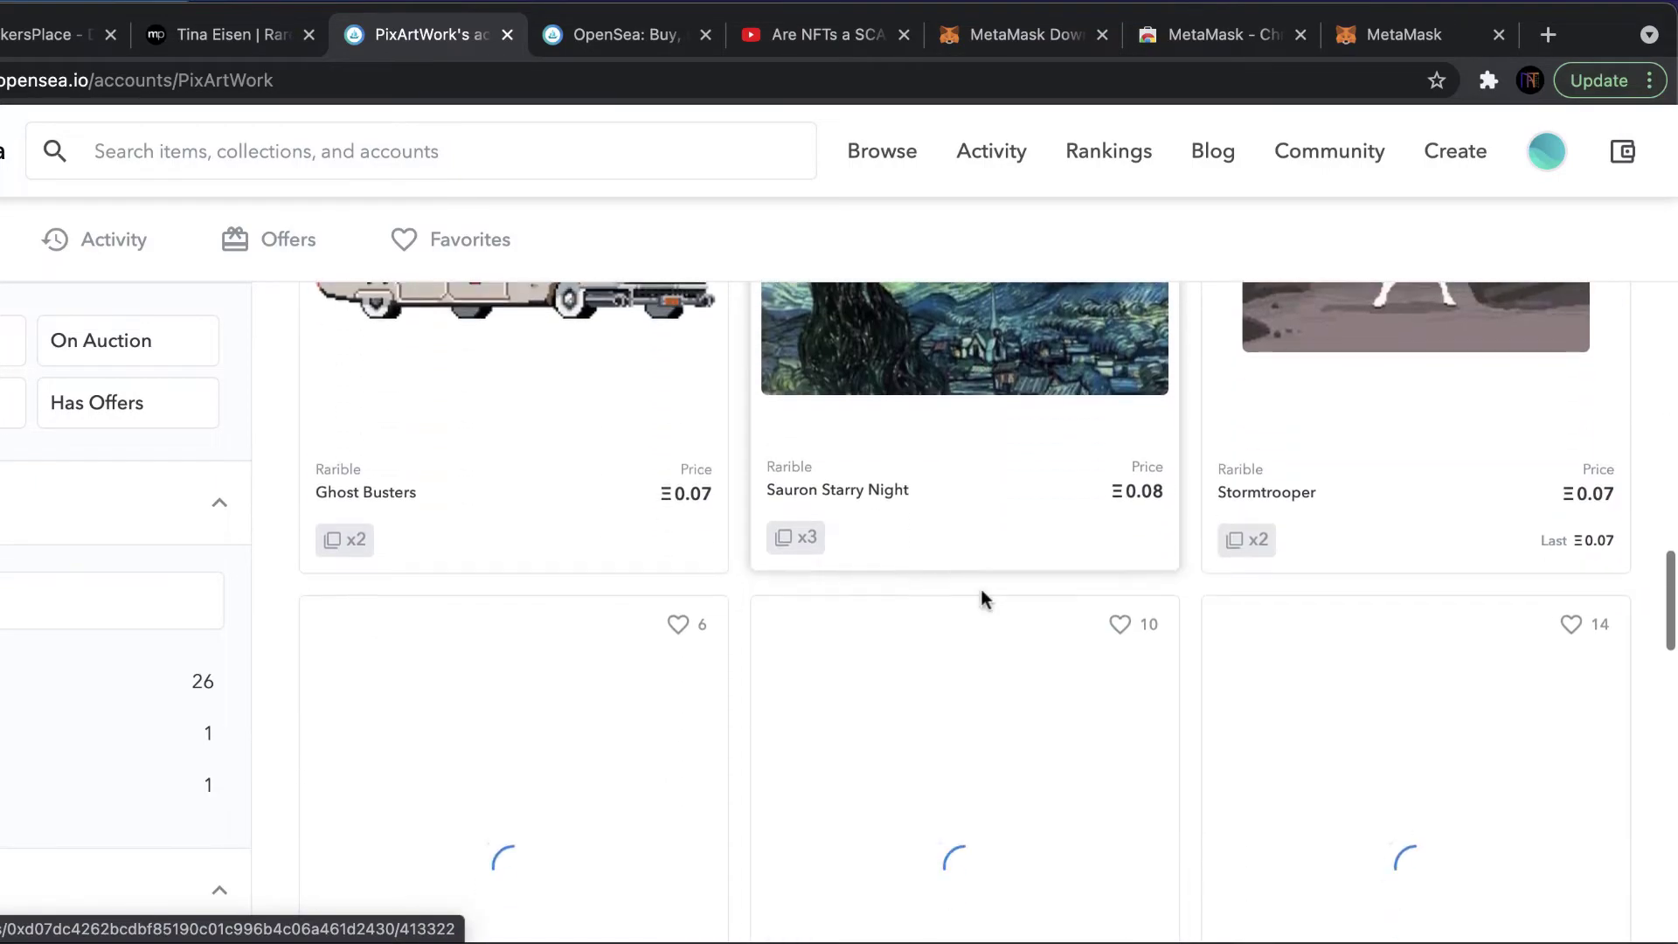
scroll(980, 591, "down", 5)
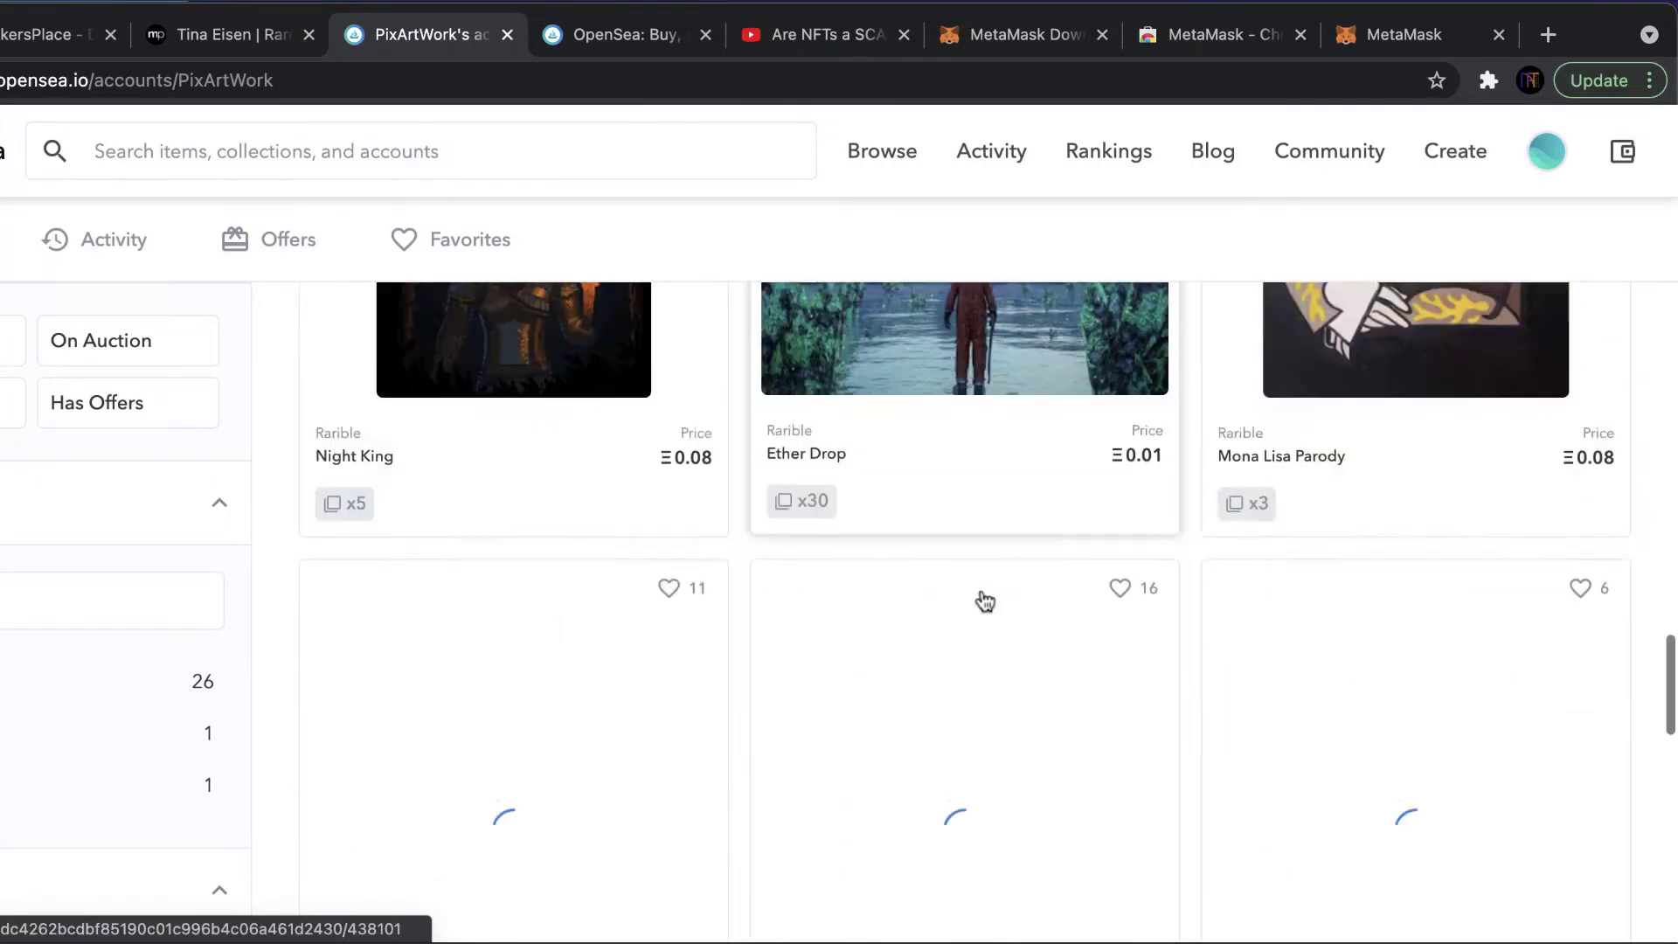
scroll(985, 602, "down", 6)
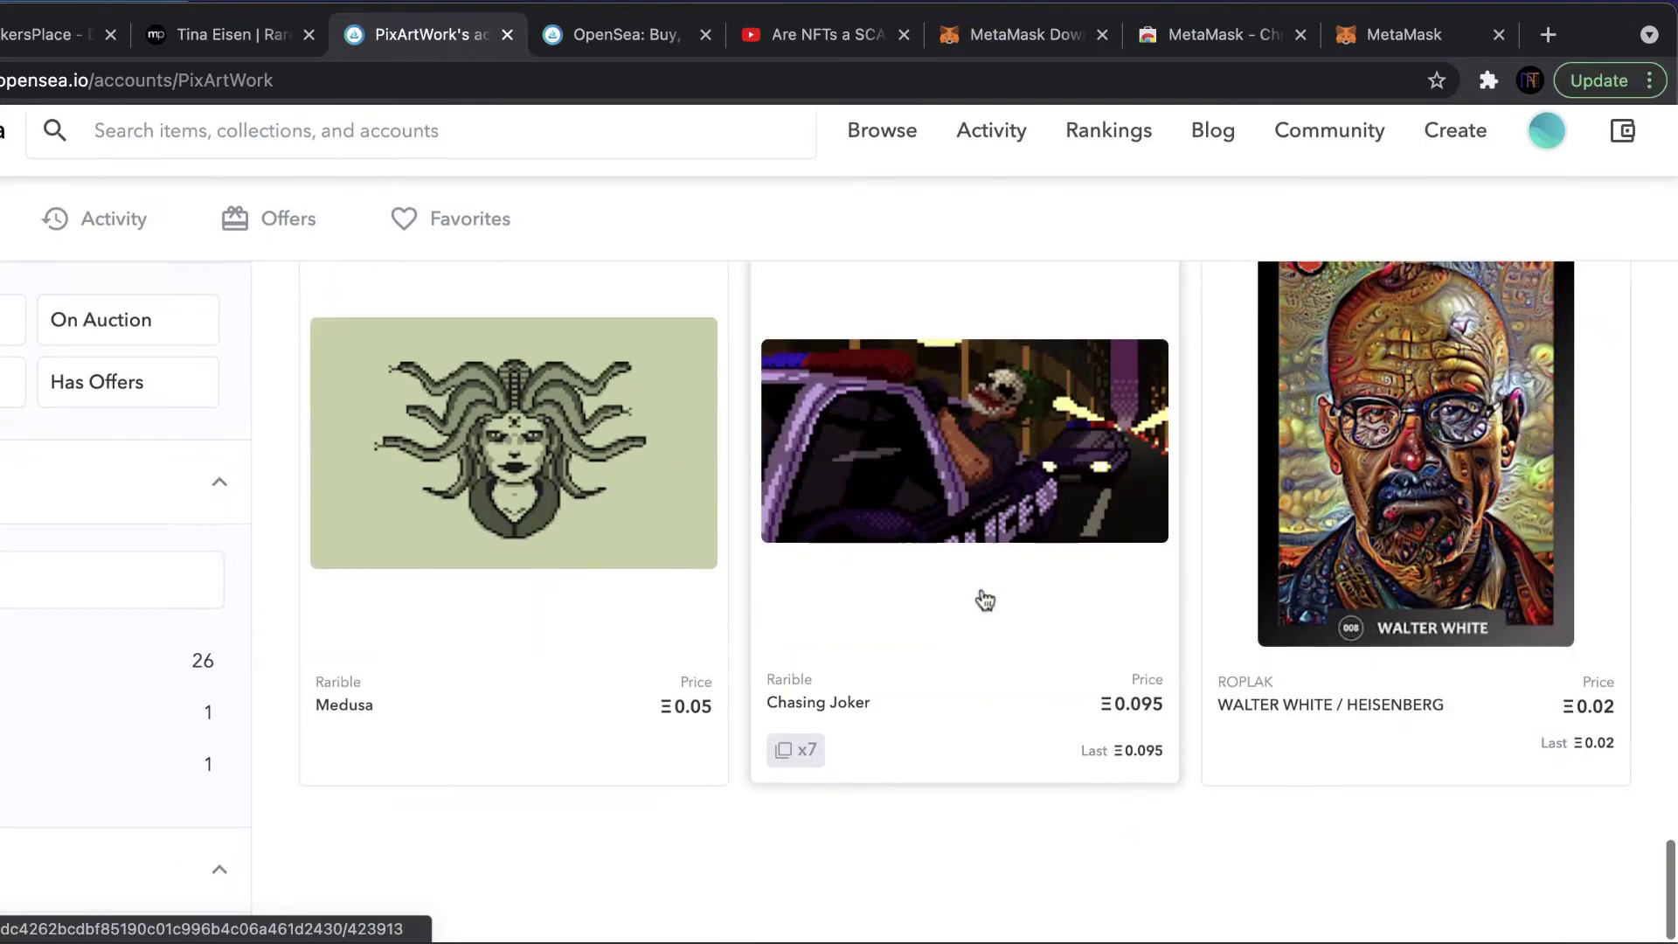
scroll(985, 601, "up", 7)
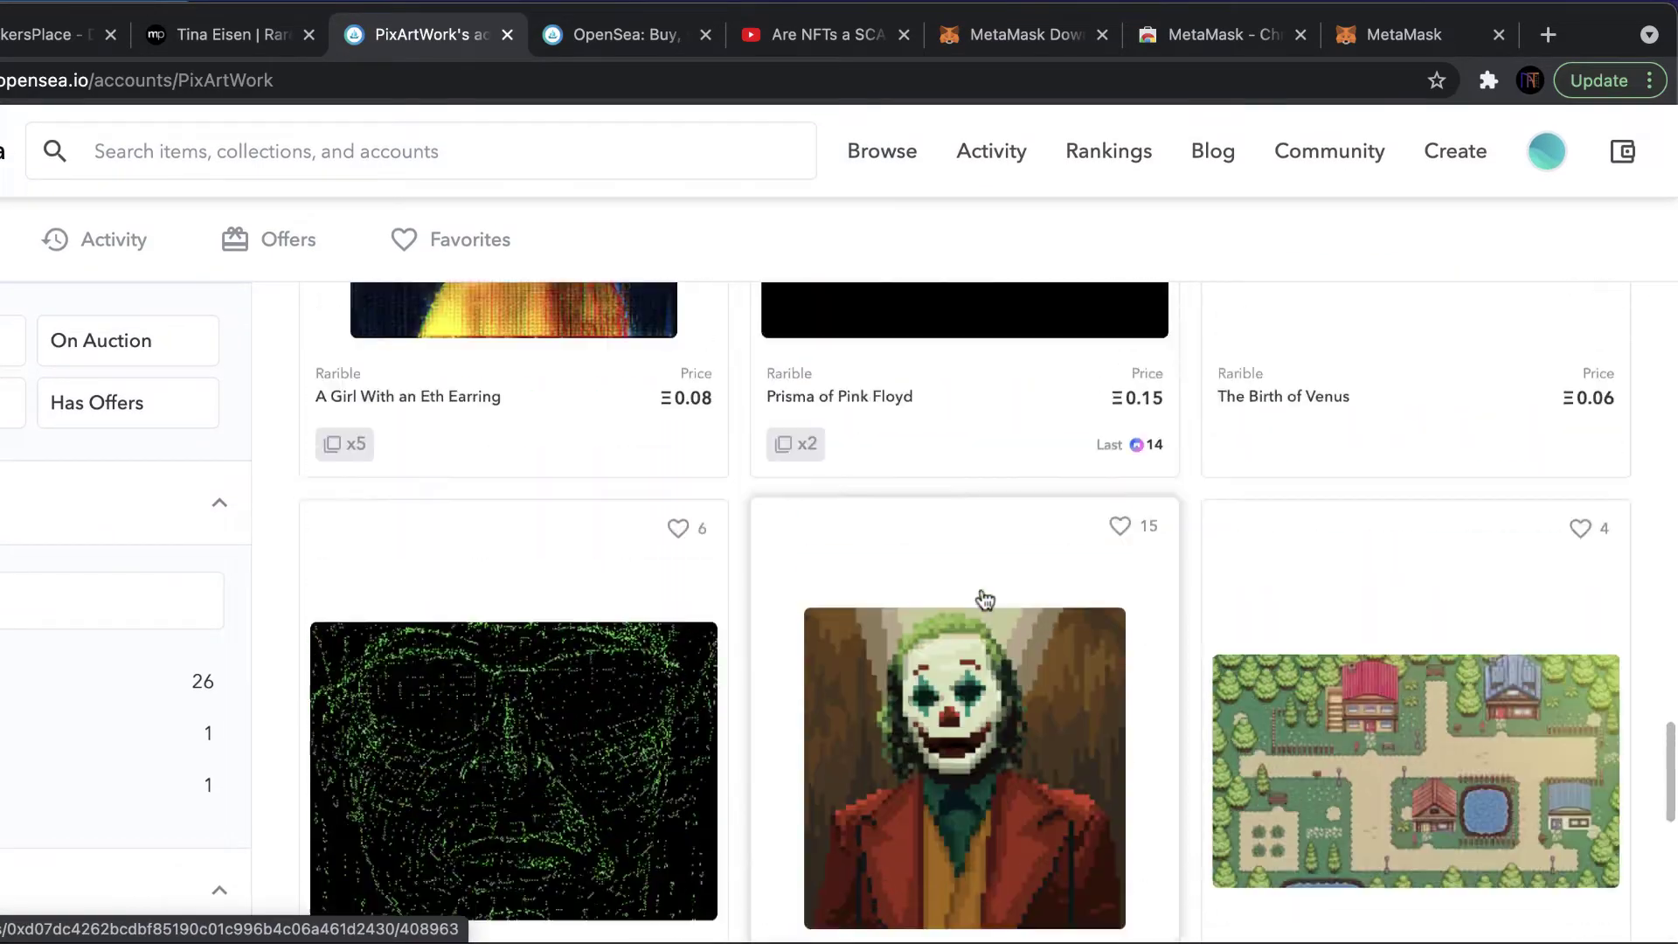
scroll(985, 601, "up", 8)
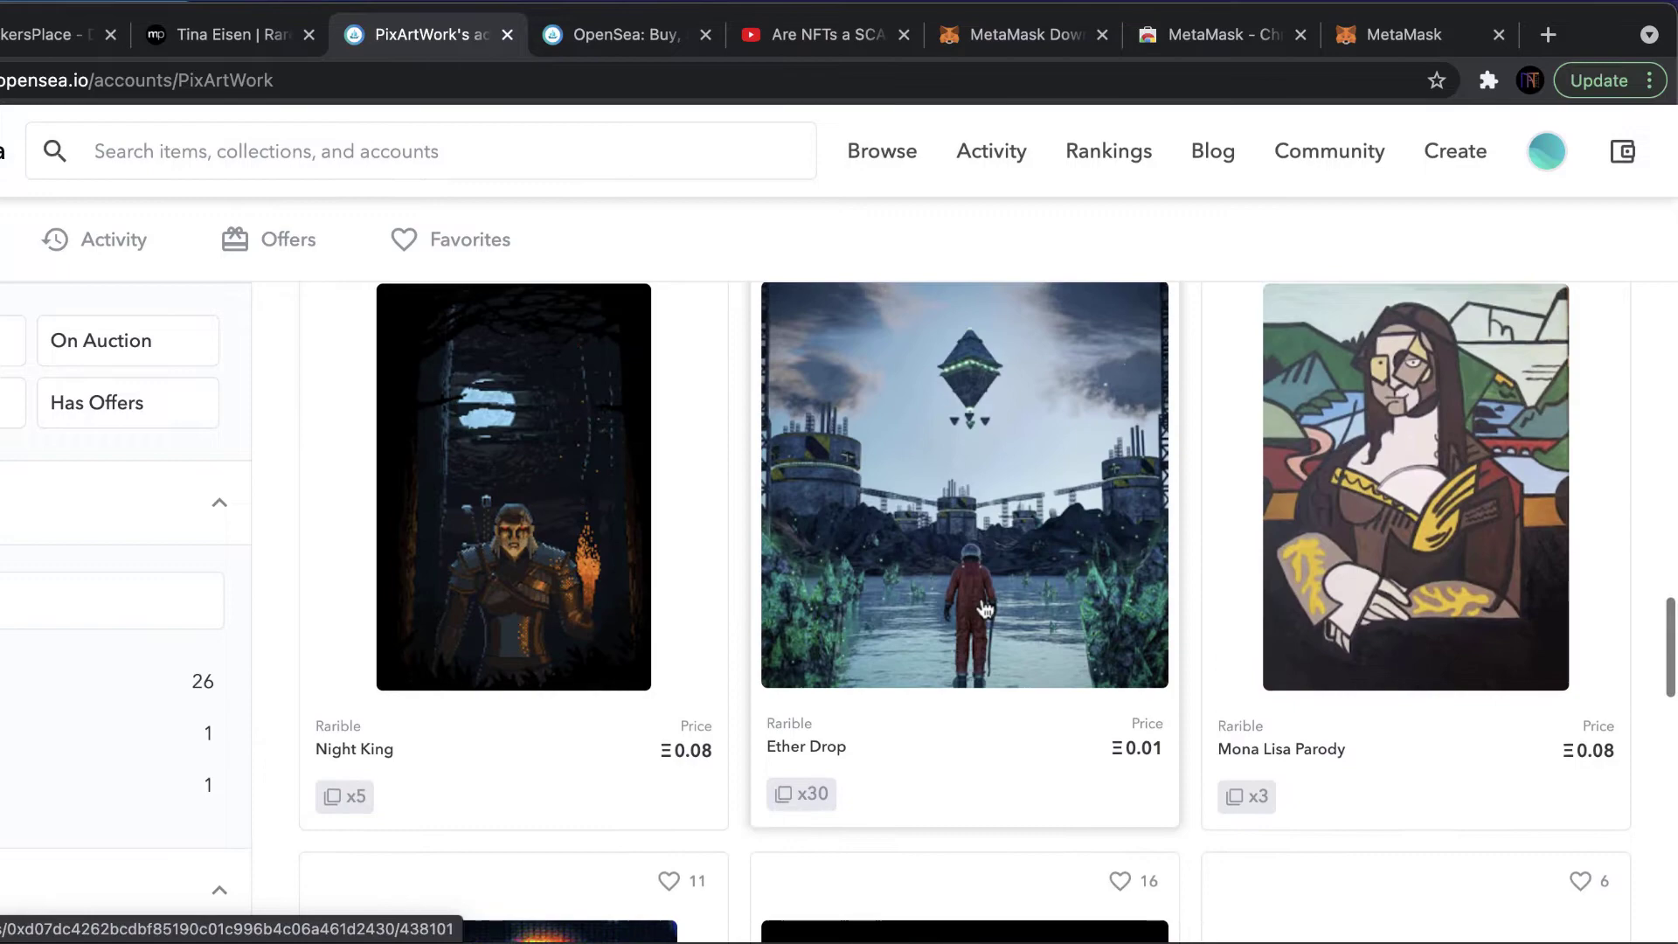
scroll(985, 609, "up", 2)
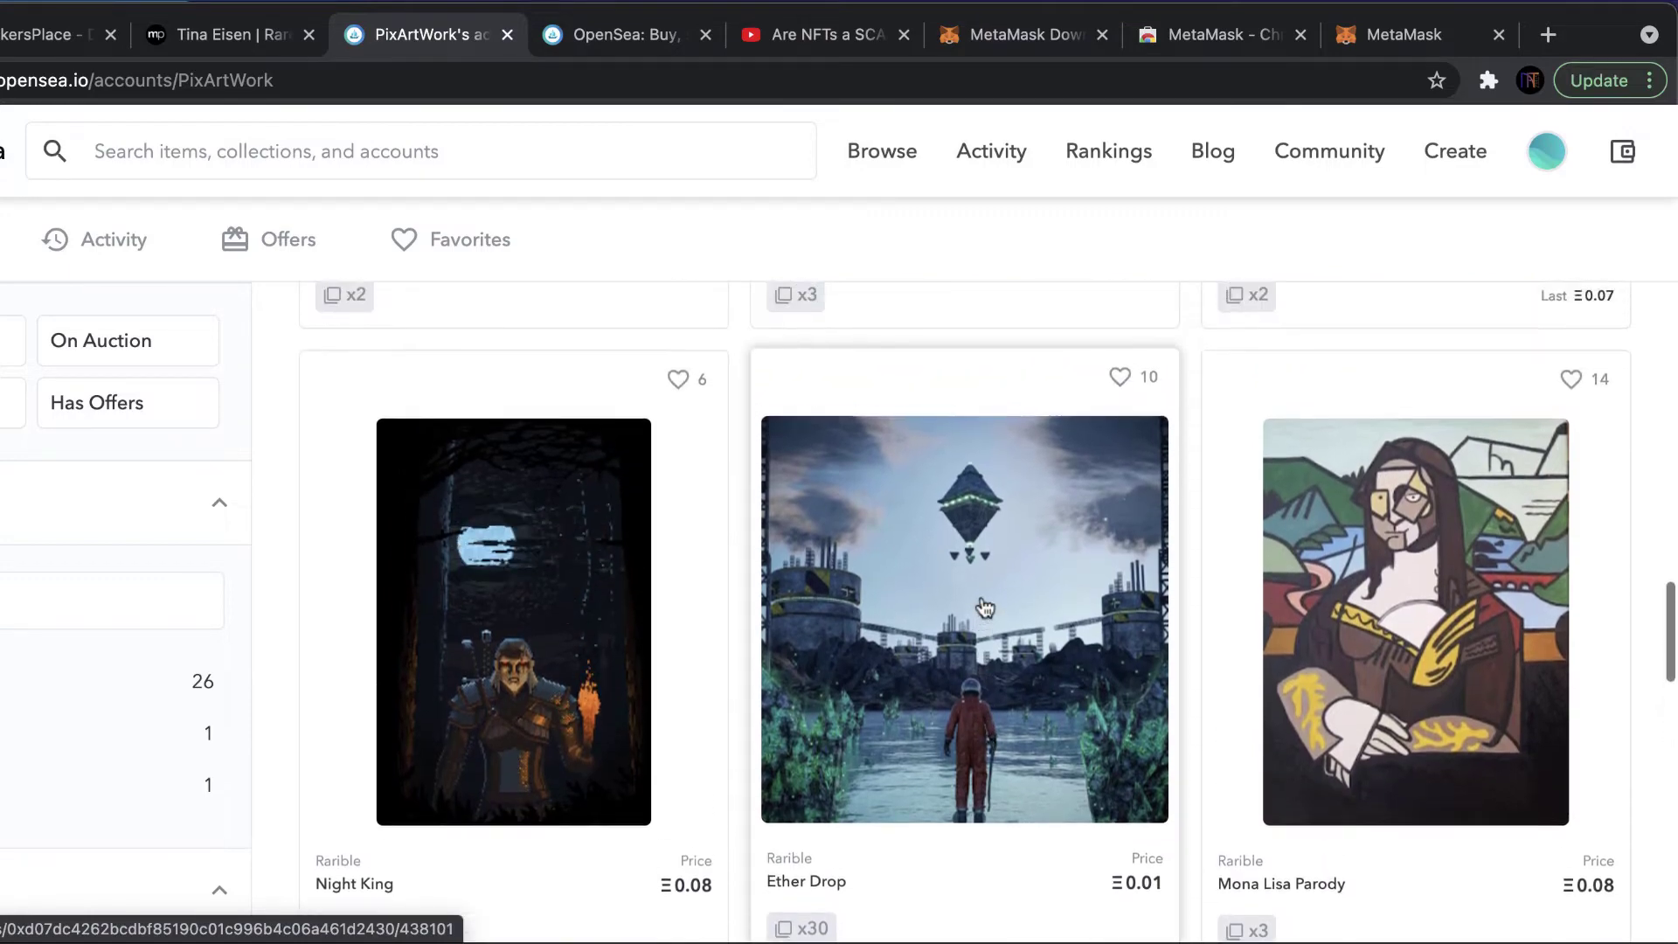
scroll(985, 609, "up", 10)
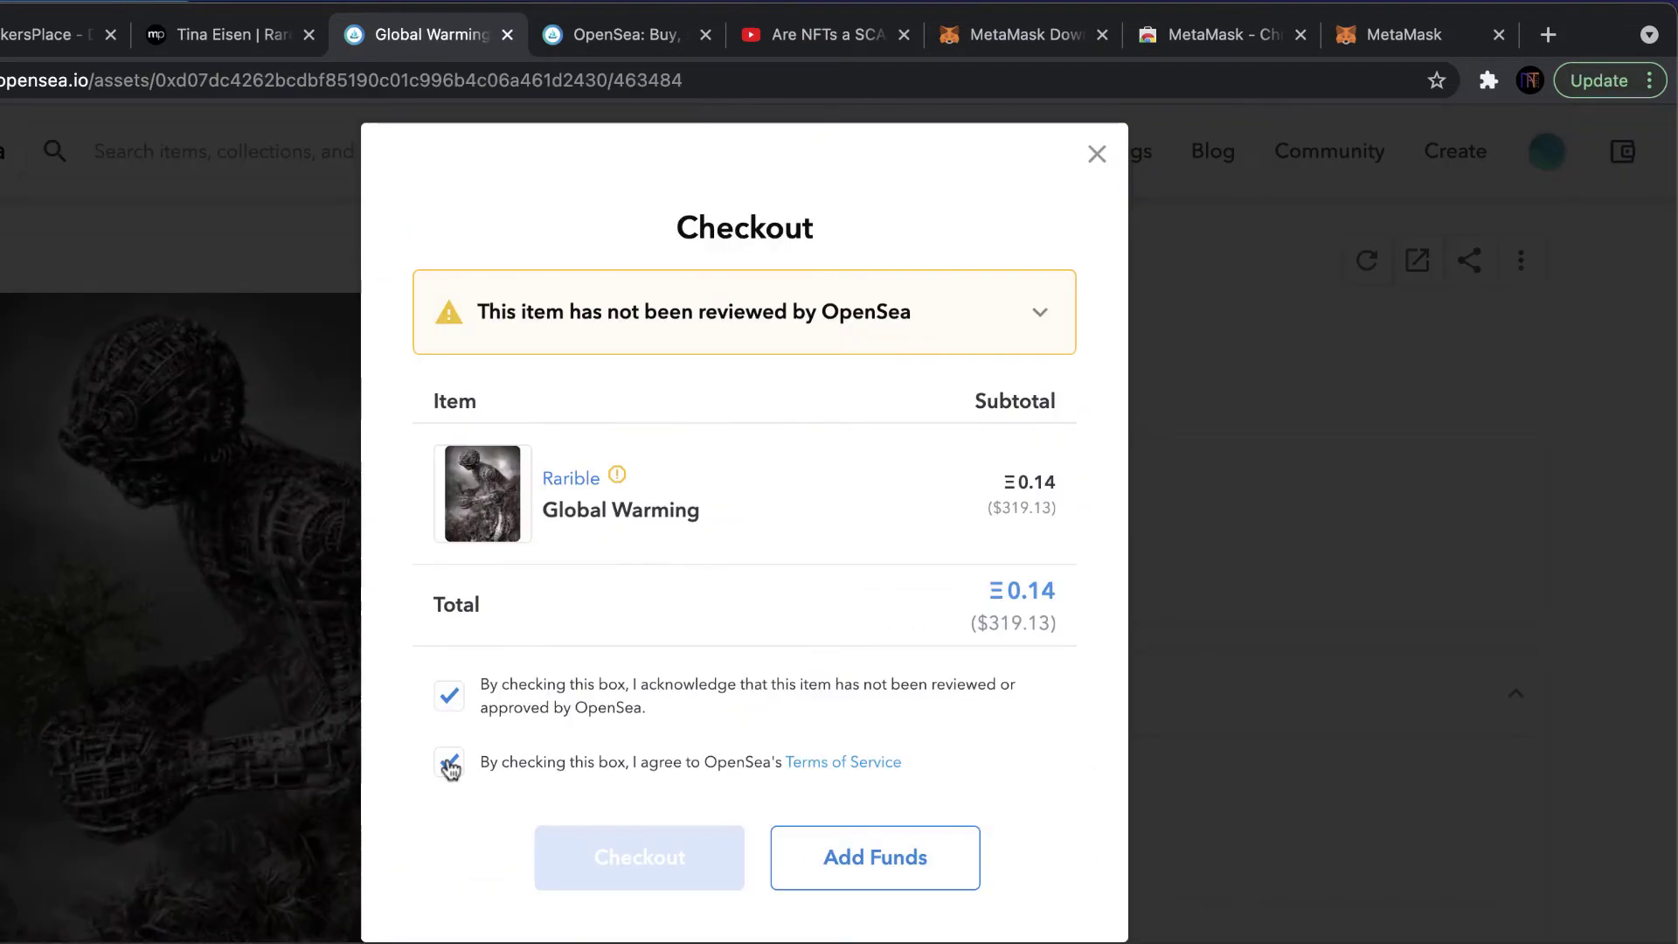
Choose Add Funds in the Checkout dialog to see the ways to add ETH.
scroll(470, 750, "down", 2)
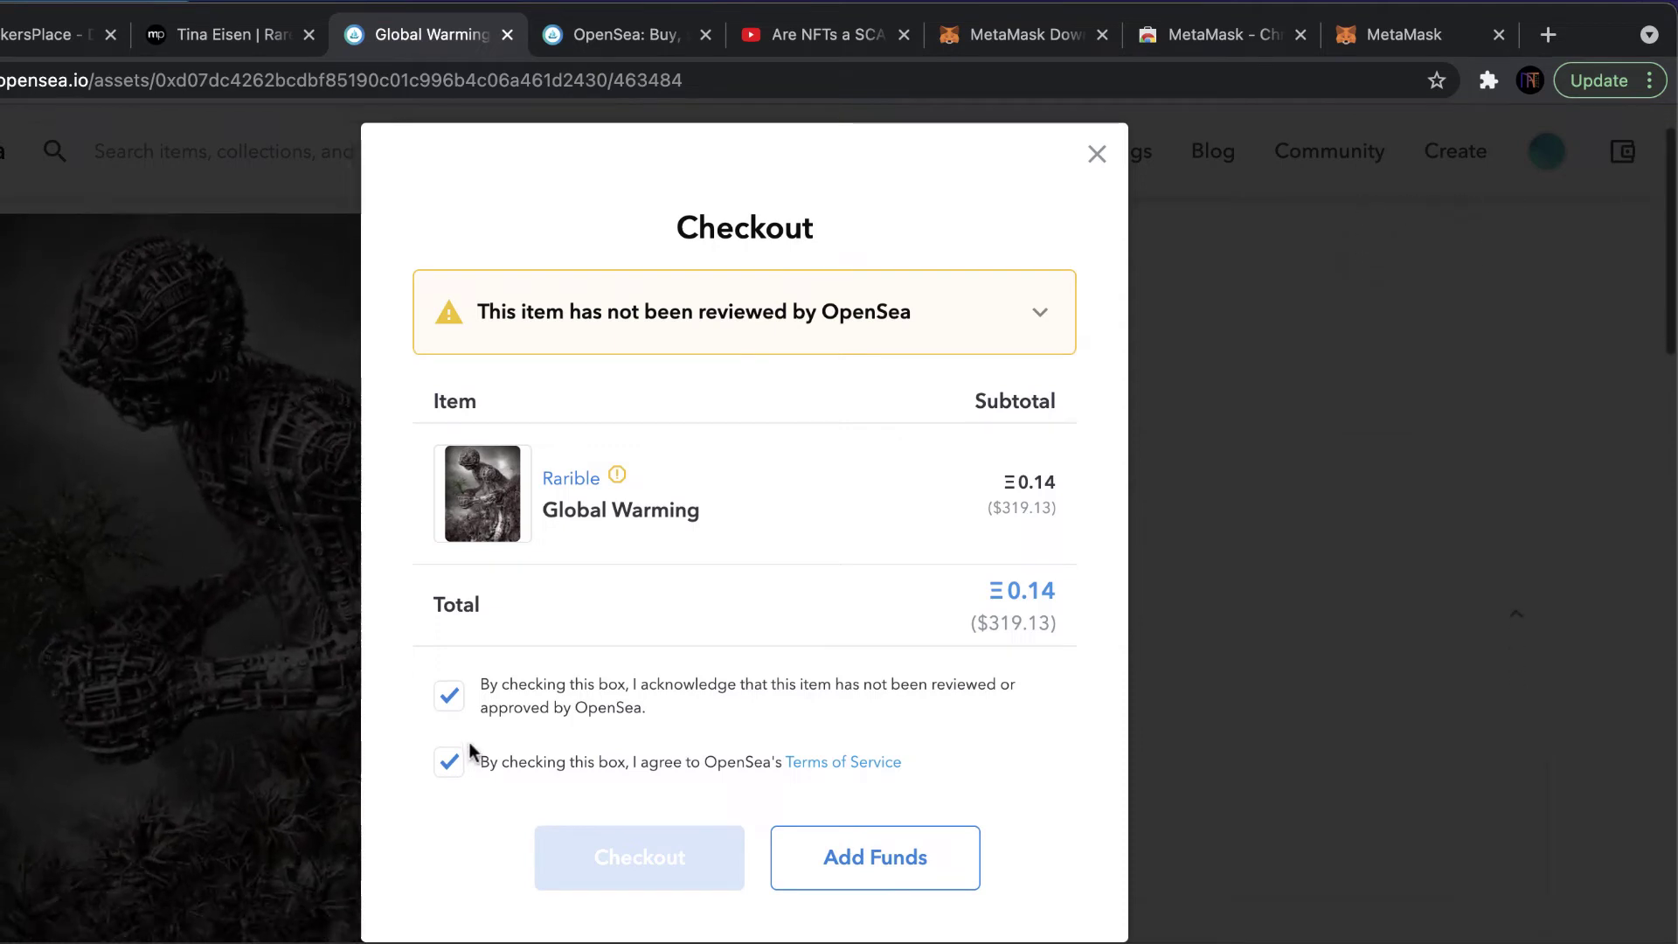
scroll(471, 750, "down", 3)
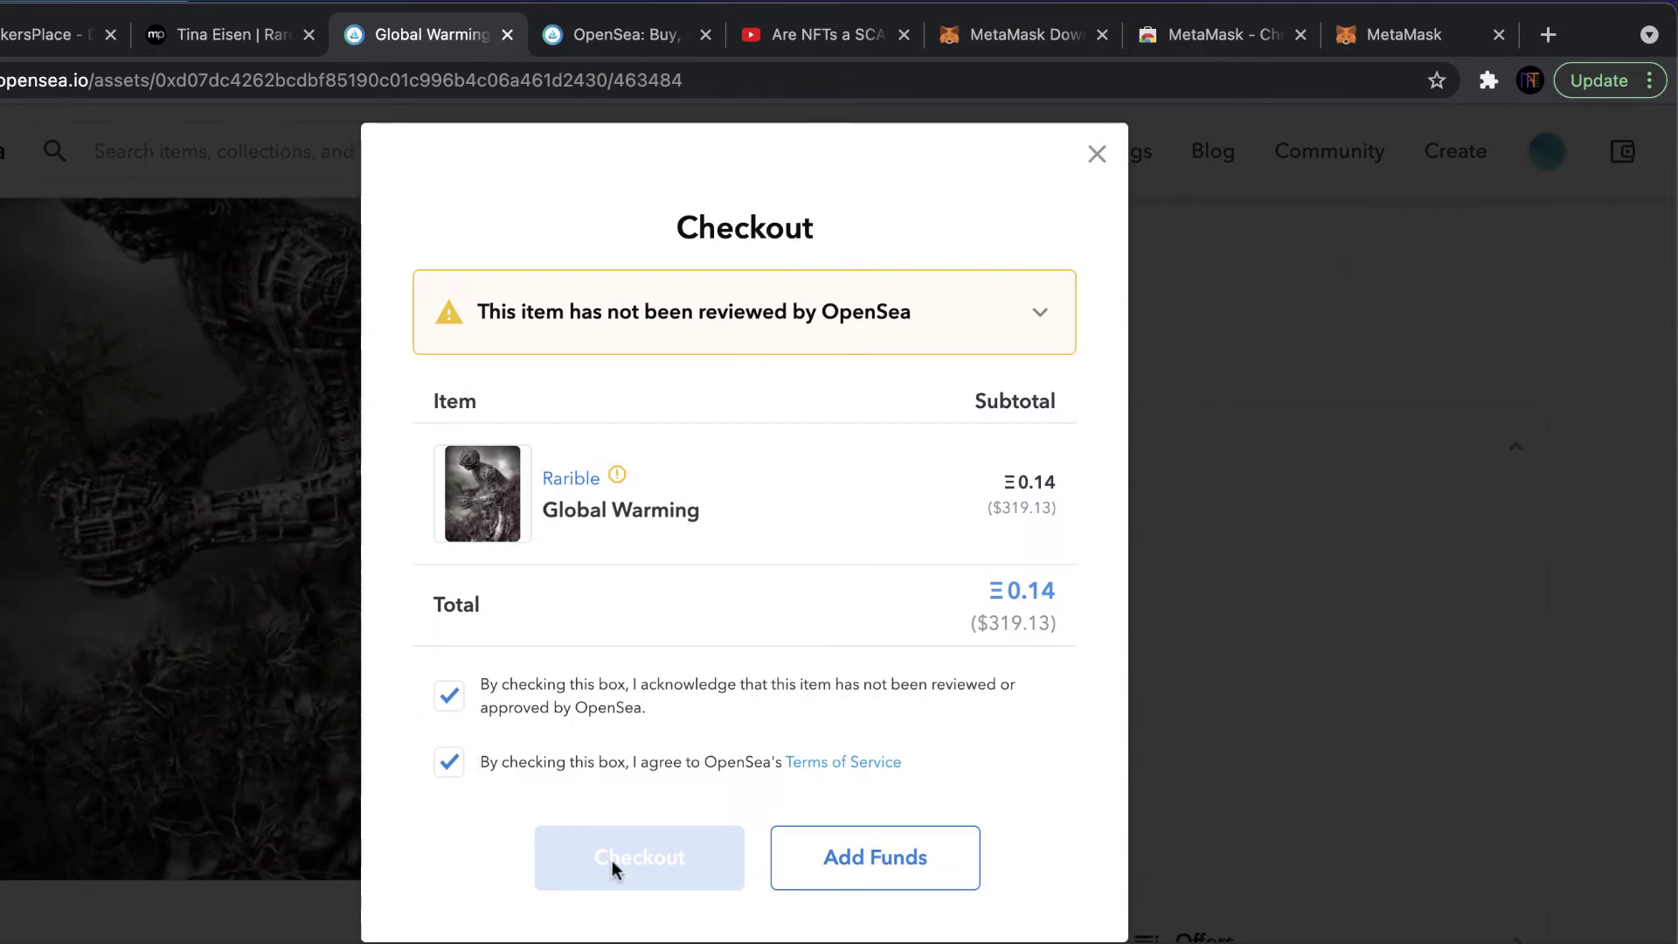
left_click(826, 878)
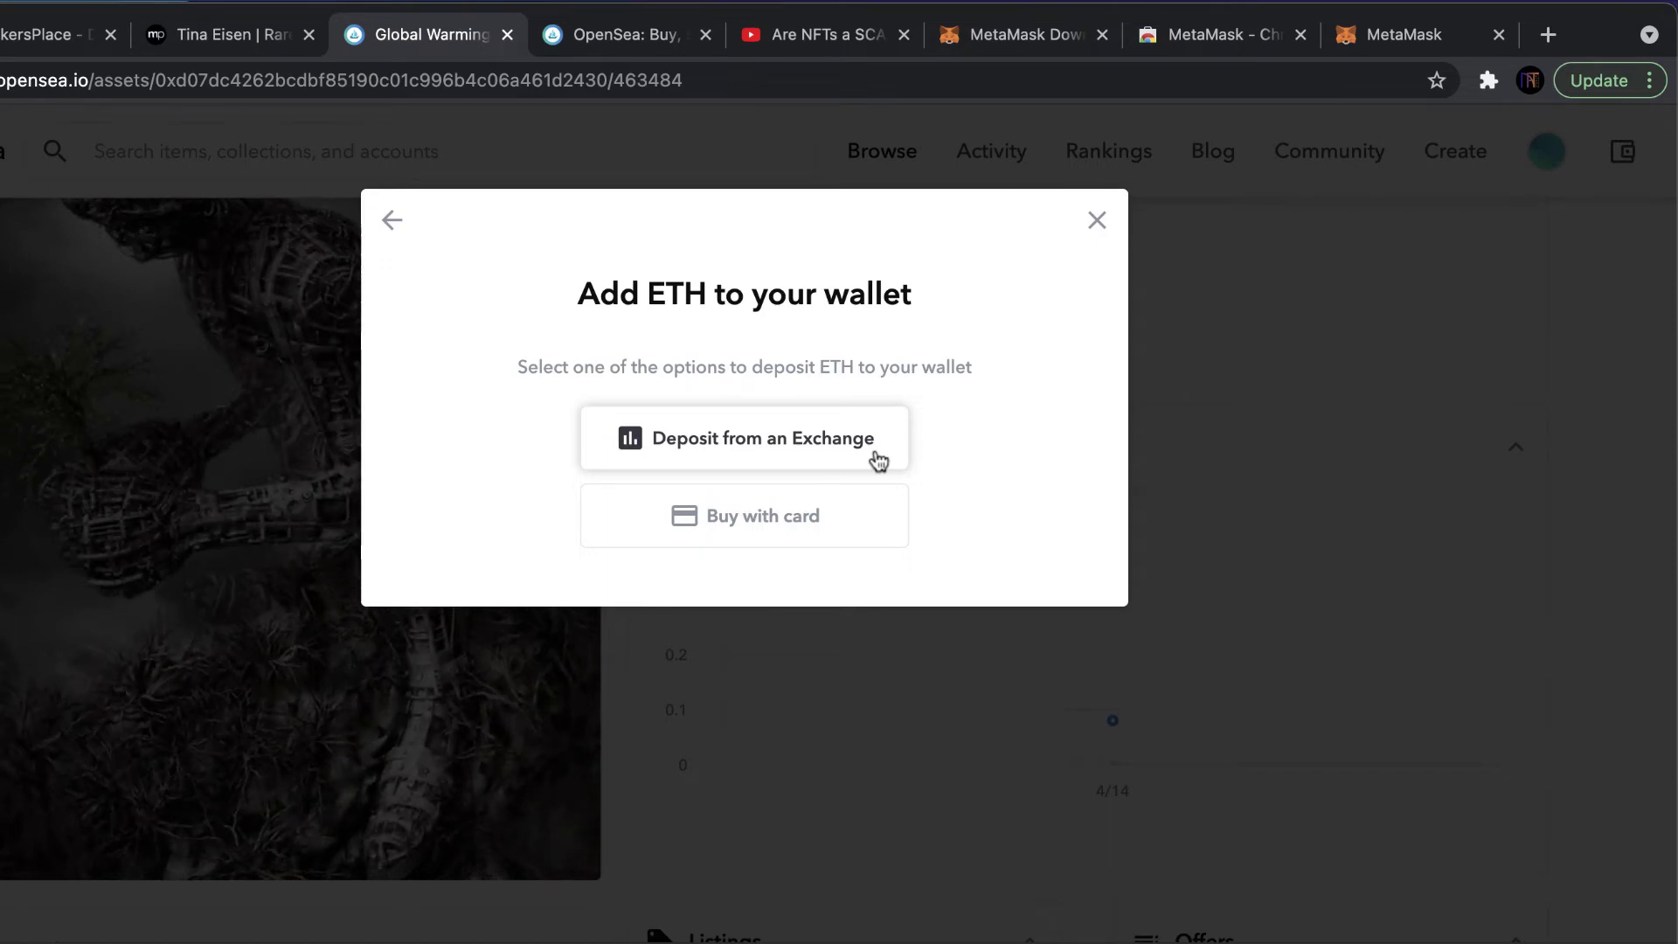
Choose Buy with card to open the 300 USD ETH purchase form.
left_click(846, 502)
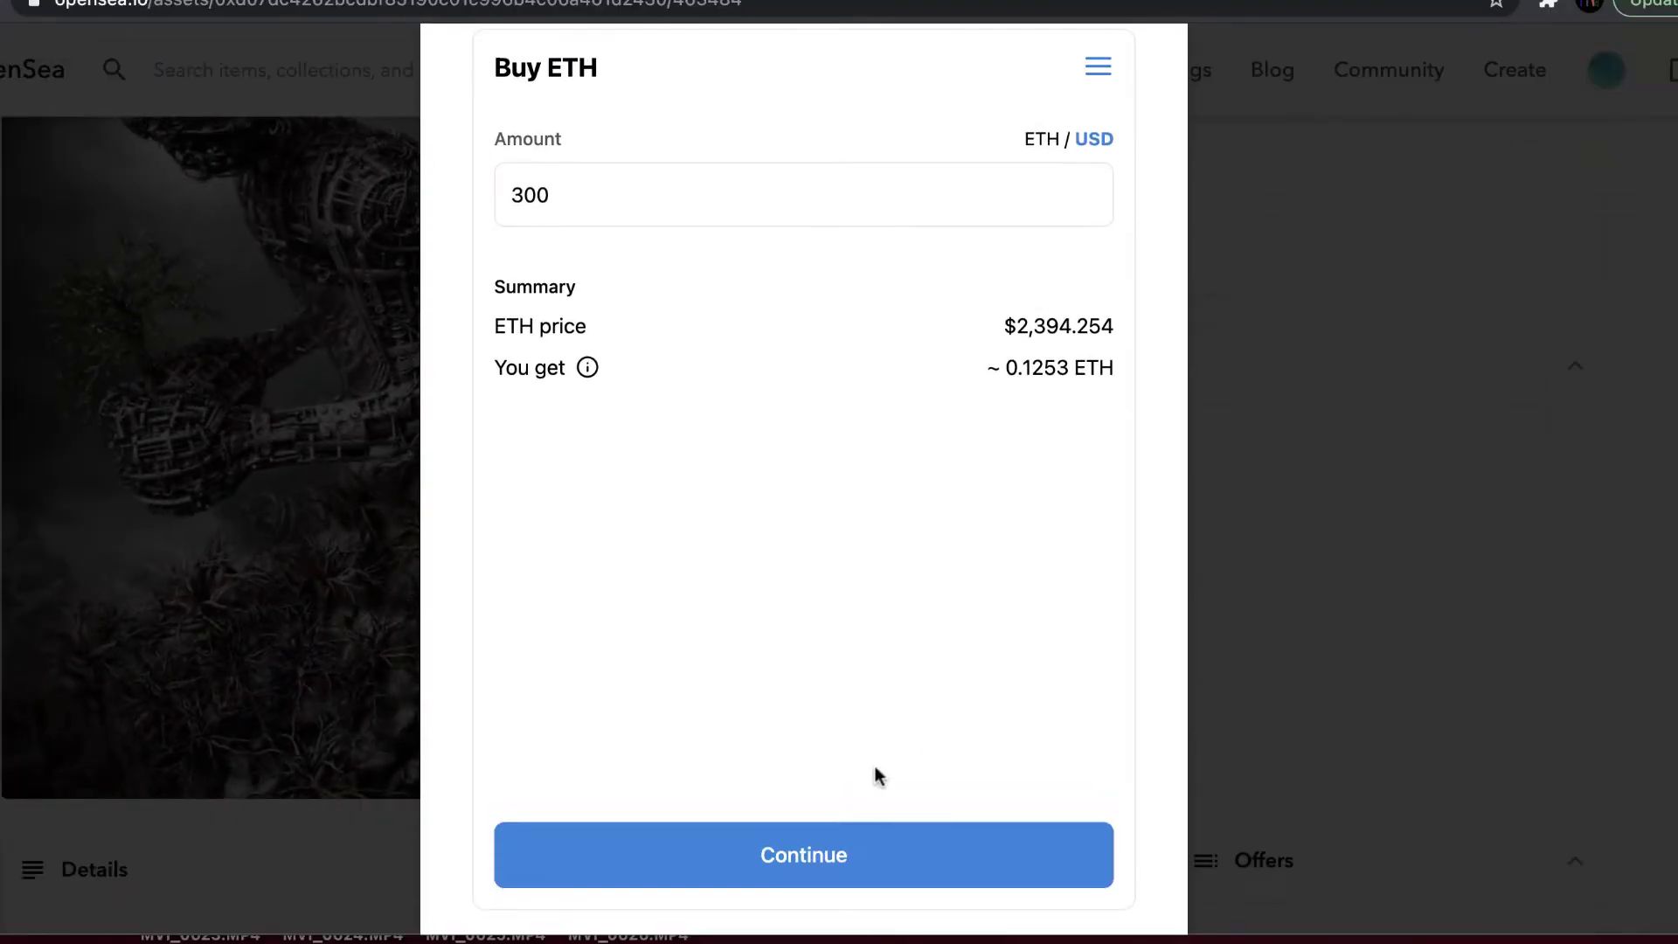
Clear the 300 USD amount and switch the purchase to 0.15 ETH.
scroll(874, 765, "down", 1)
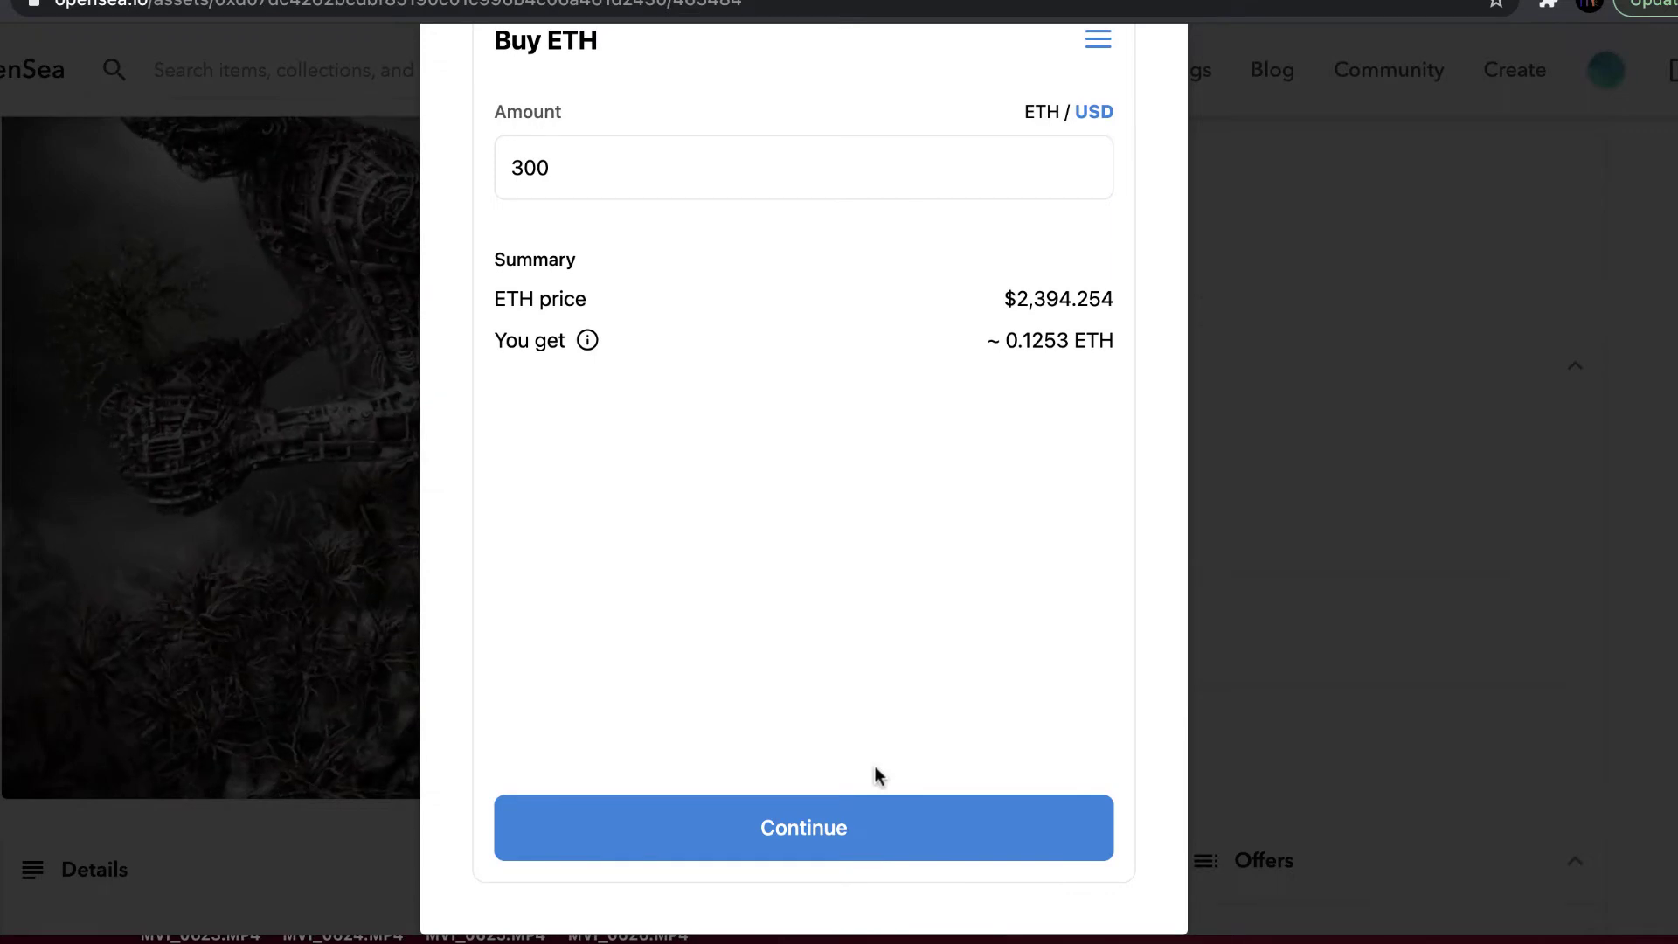
scroll(874, 776, "up", 2)
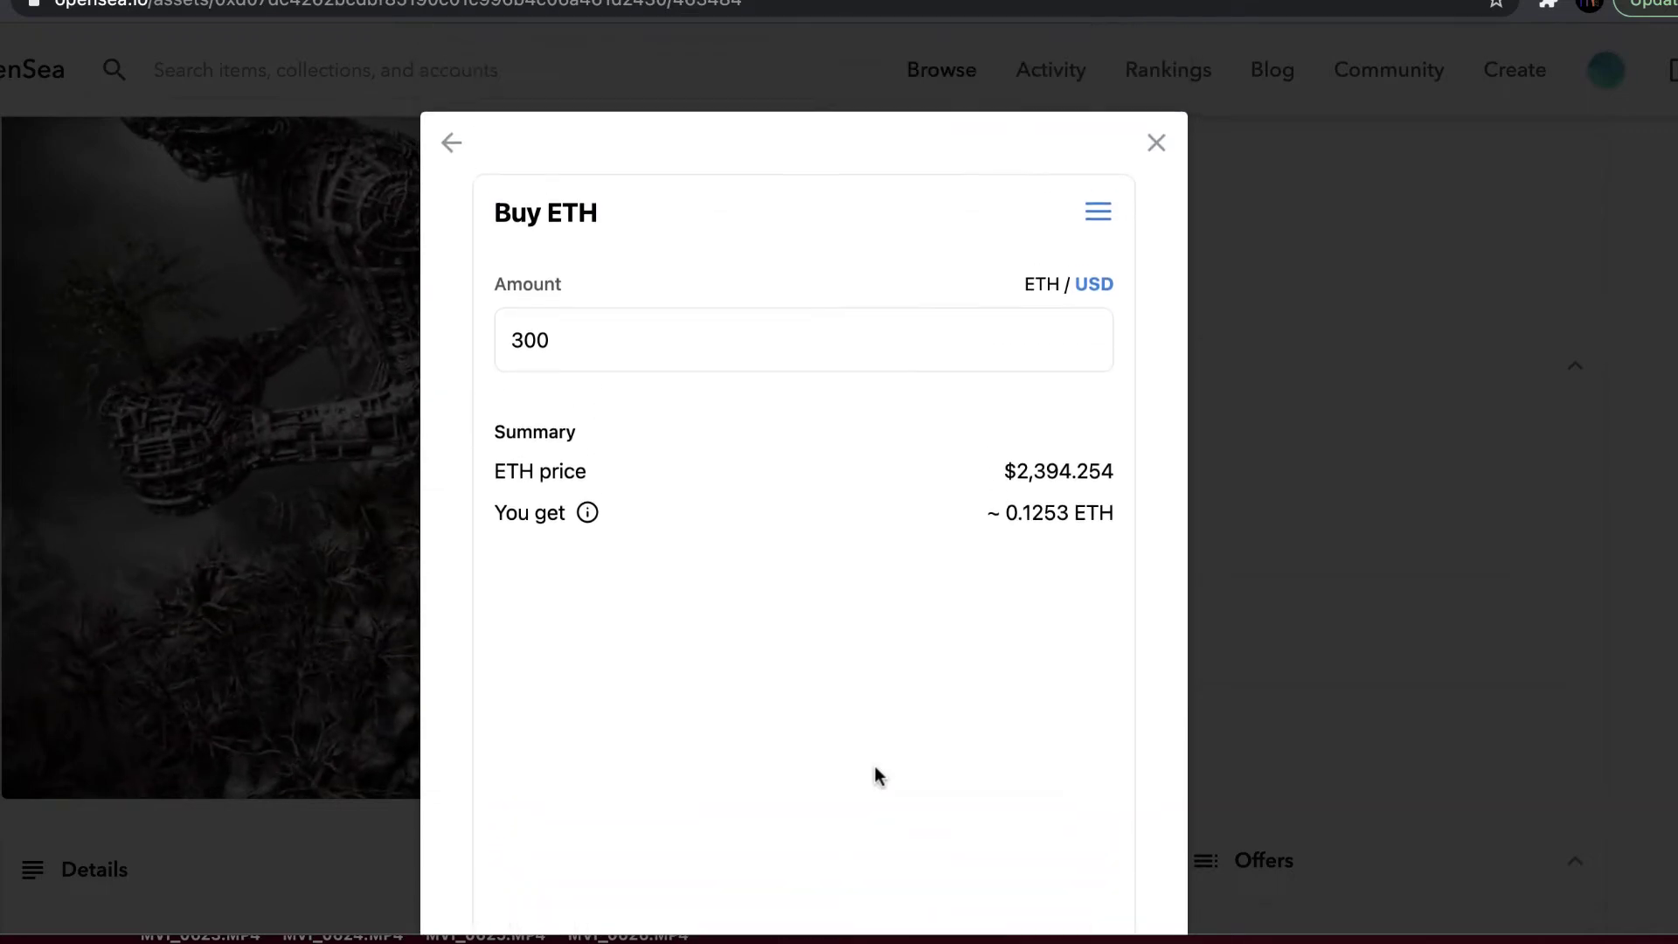
left_click(632, 350)
scroll(658, 354, "down", 3)
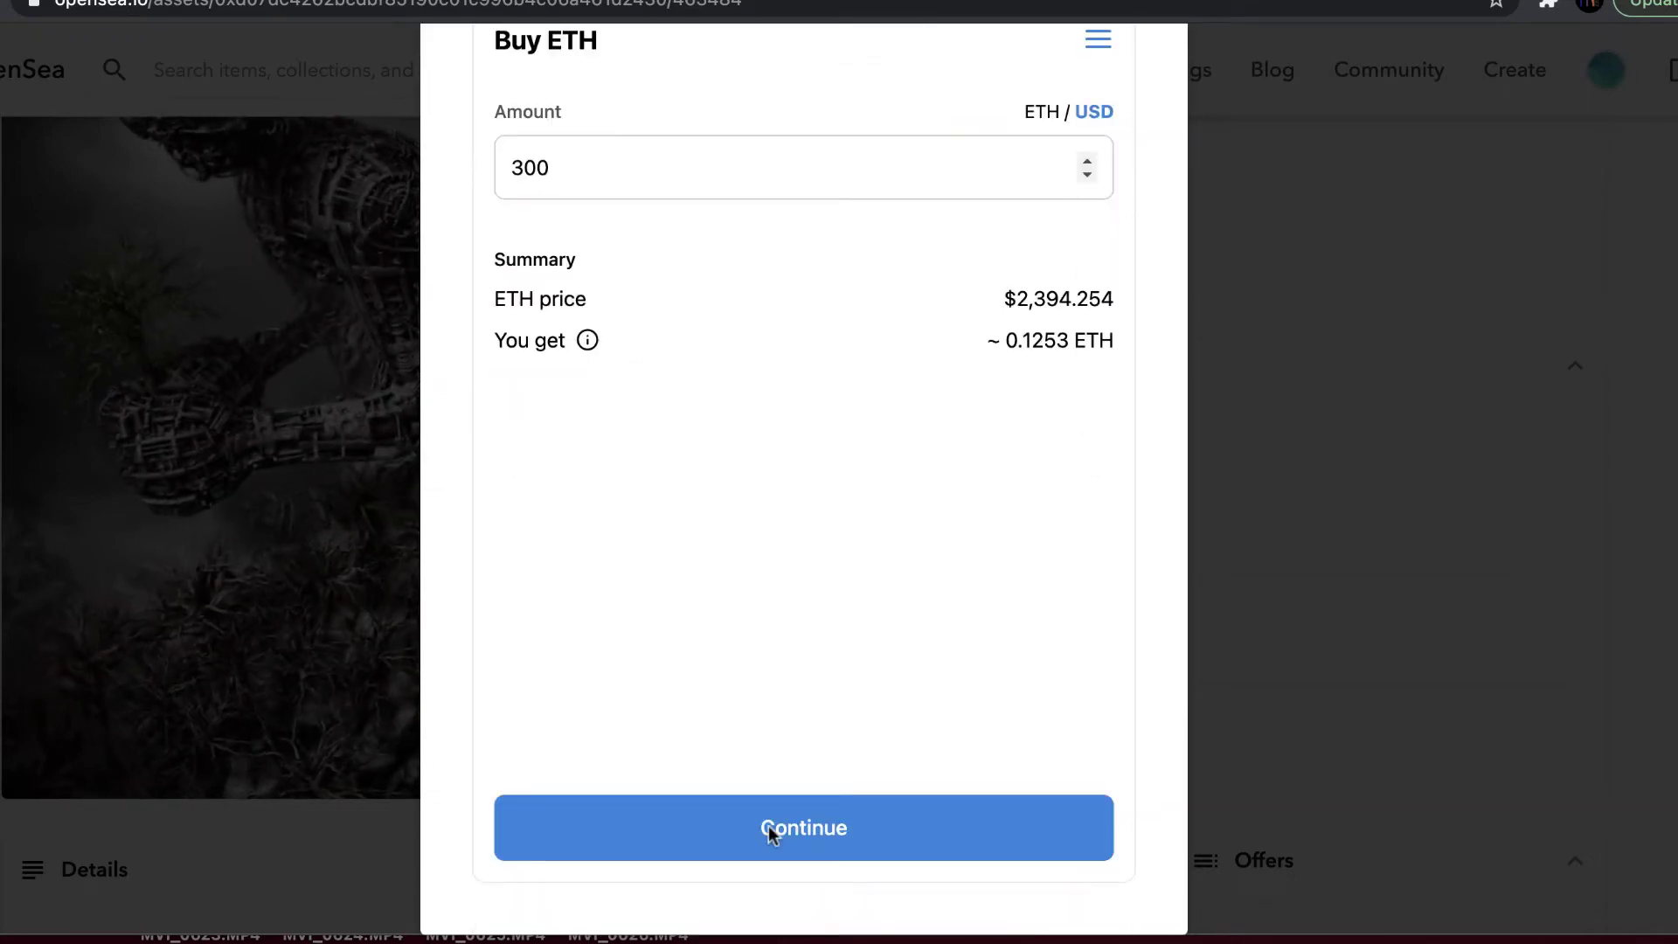
scroll(640, 464, "up", 3)
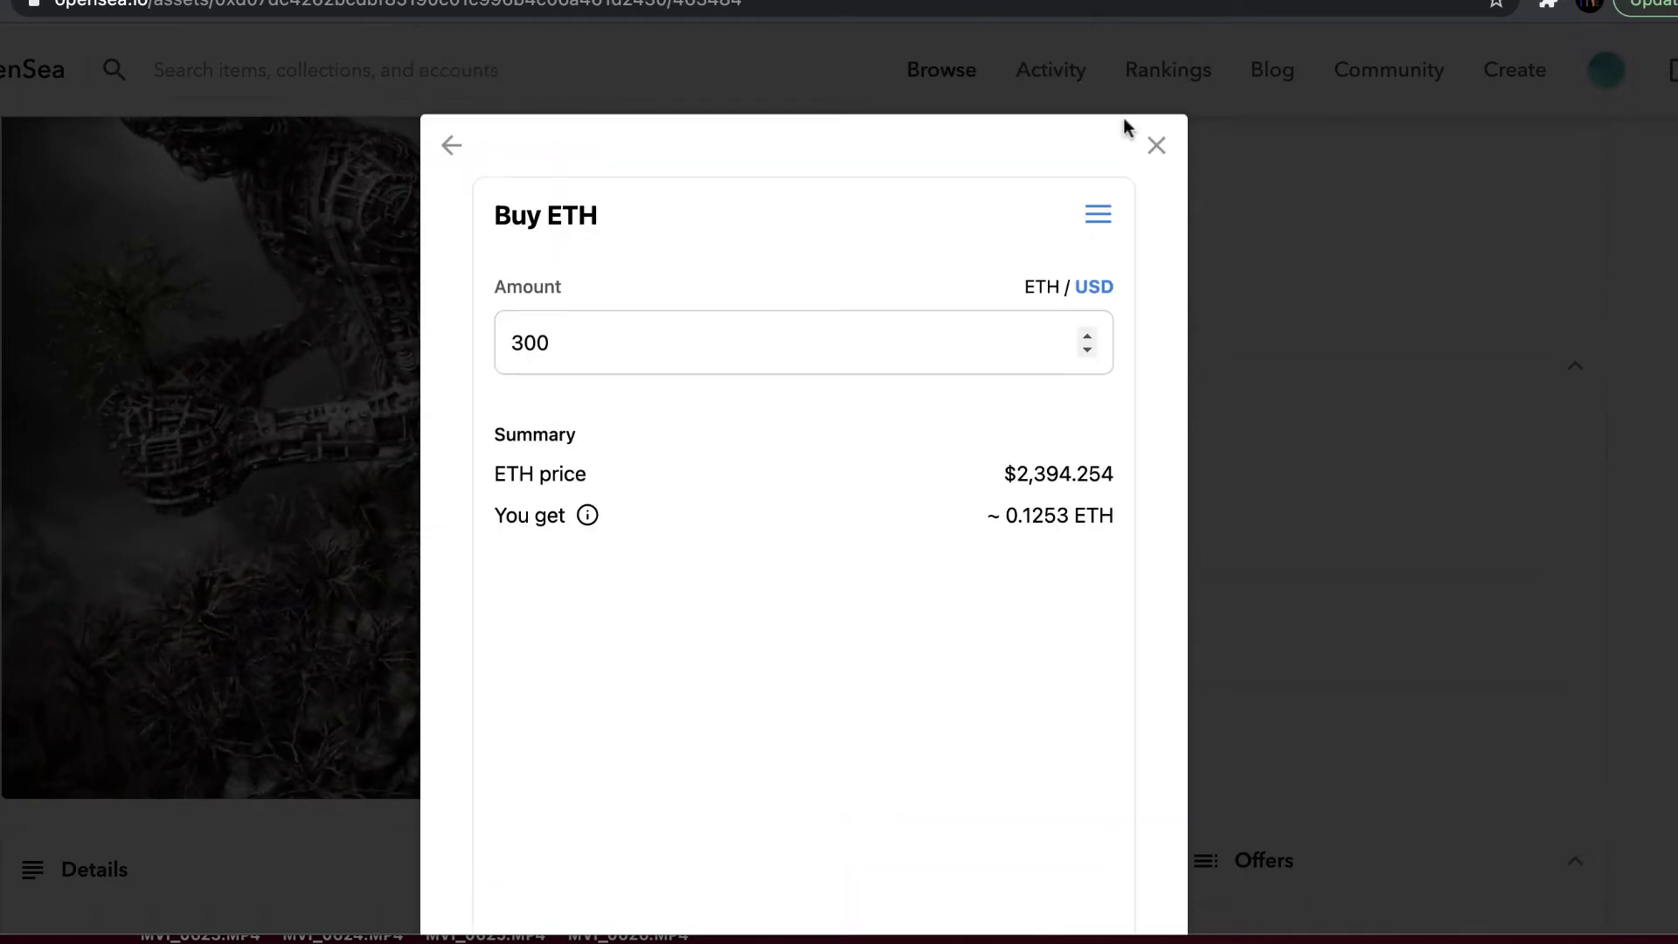
scroll(1015, 288, "down", 3)
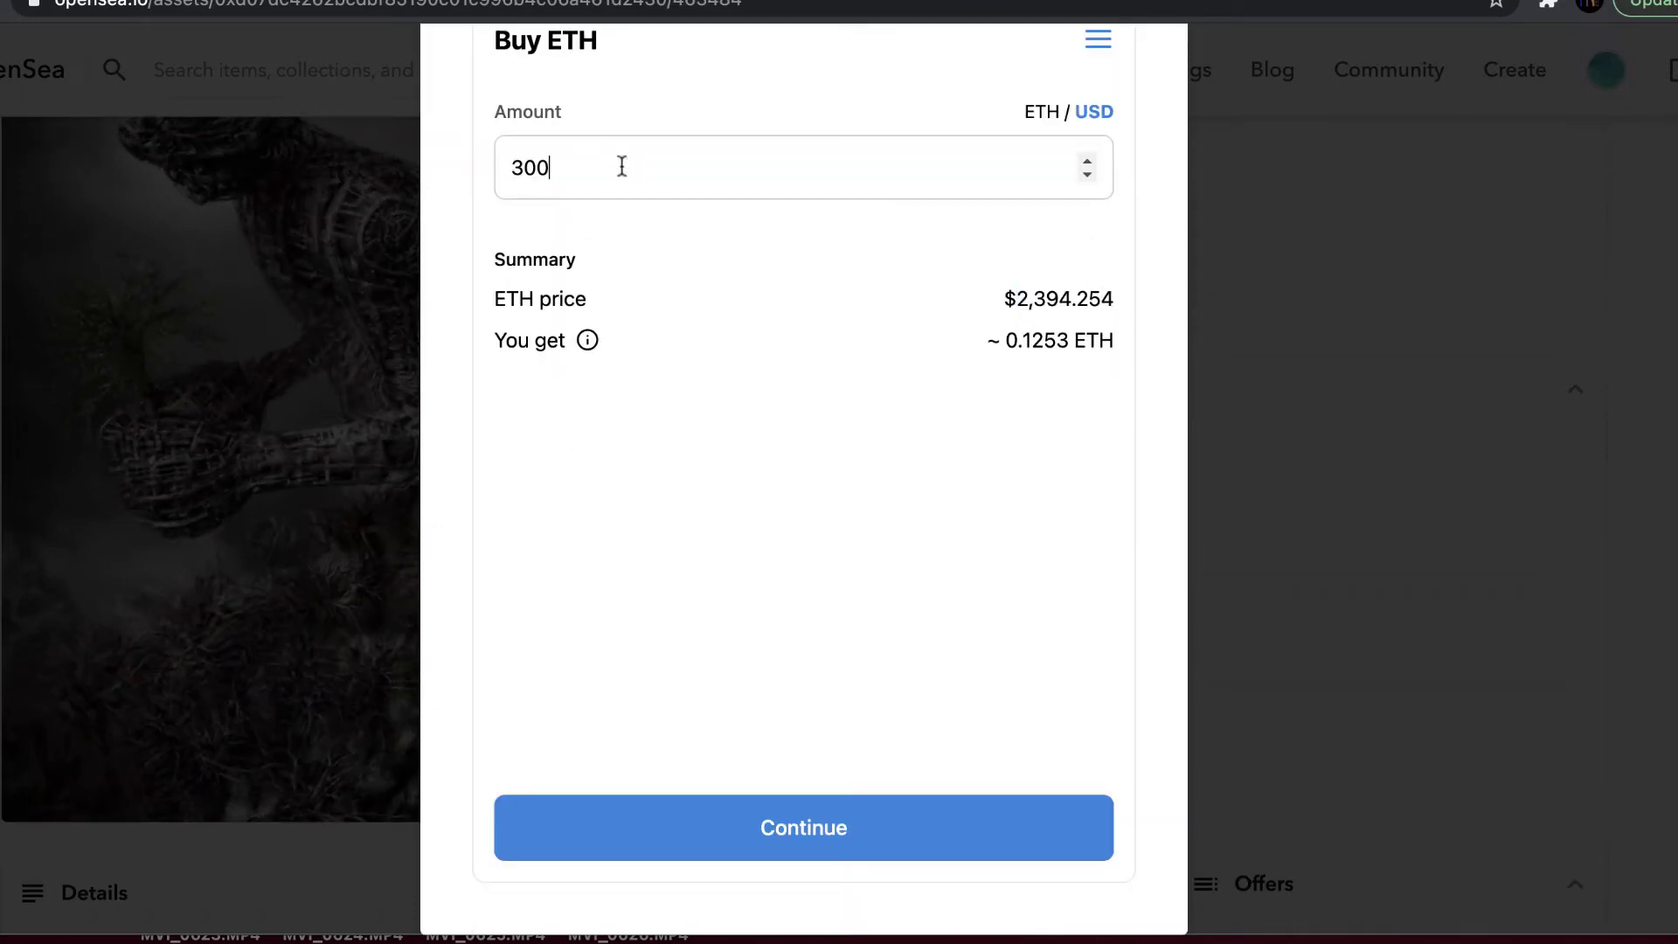
key("BackSpace")
key("BackSpace")
key("BackSpace")
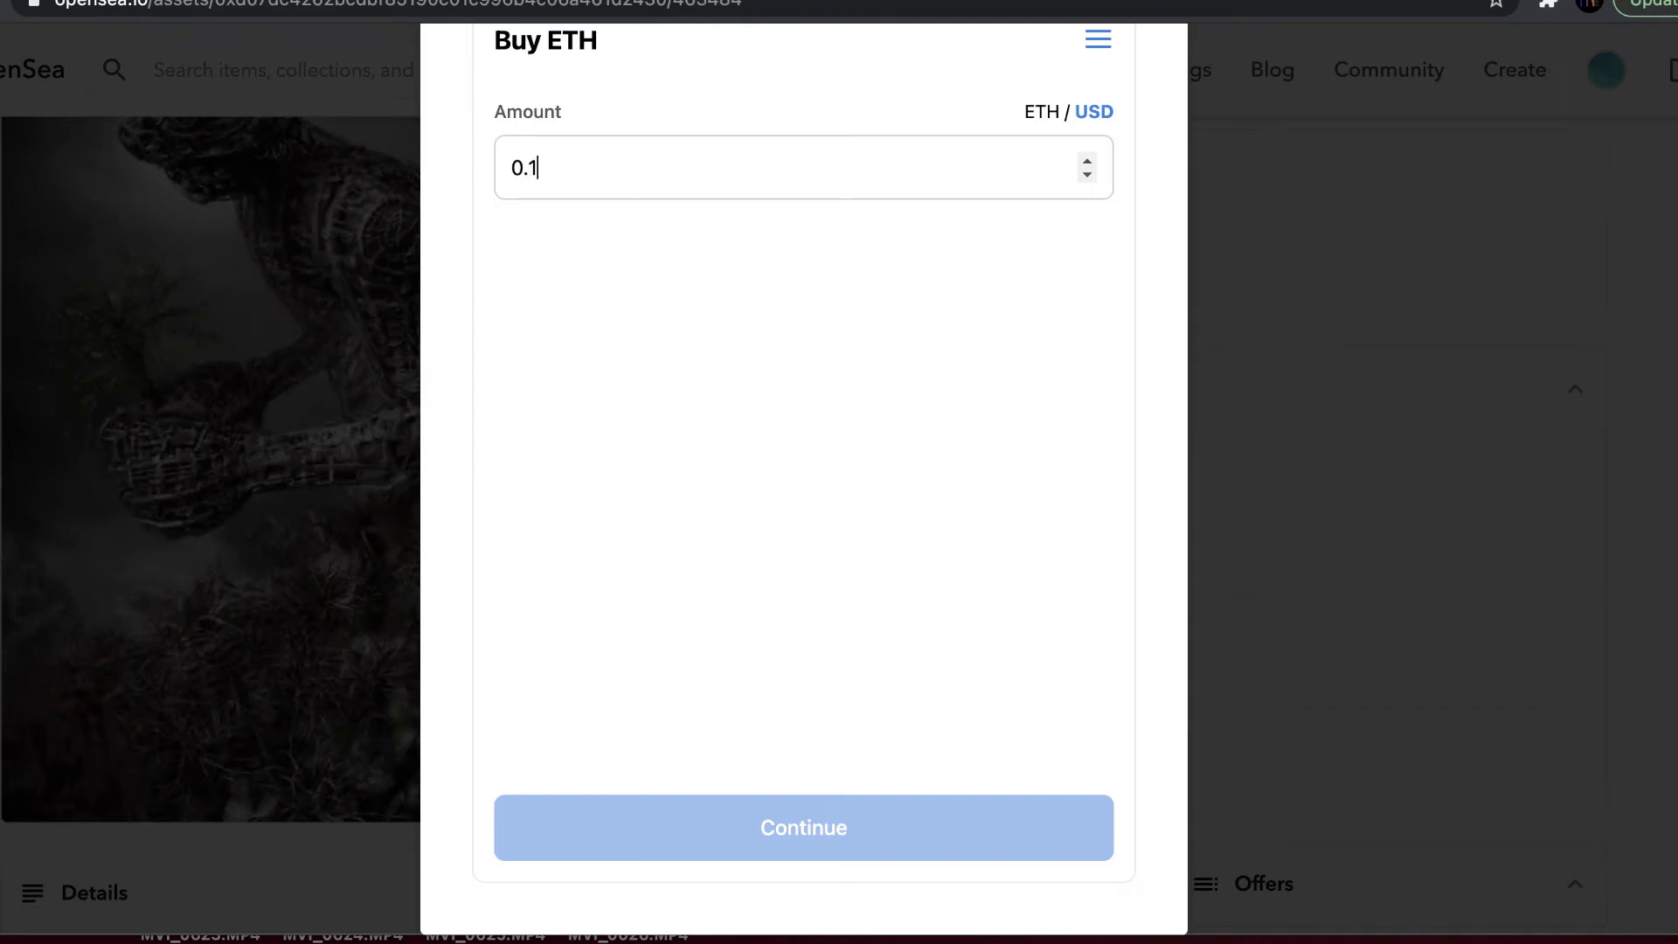
left_click(592, 234)
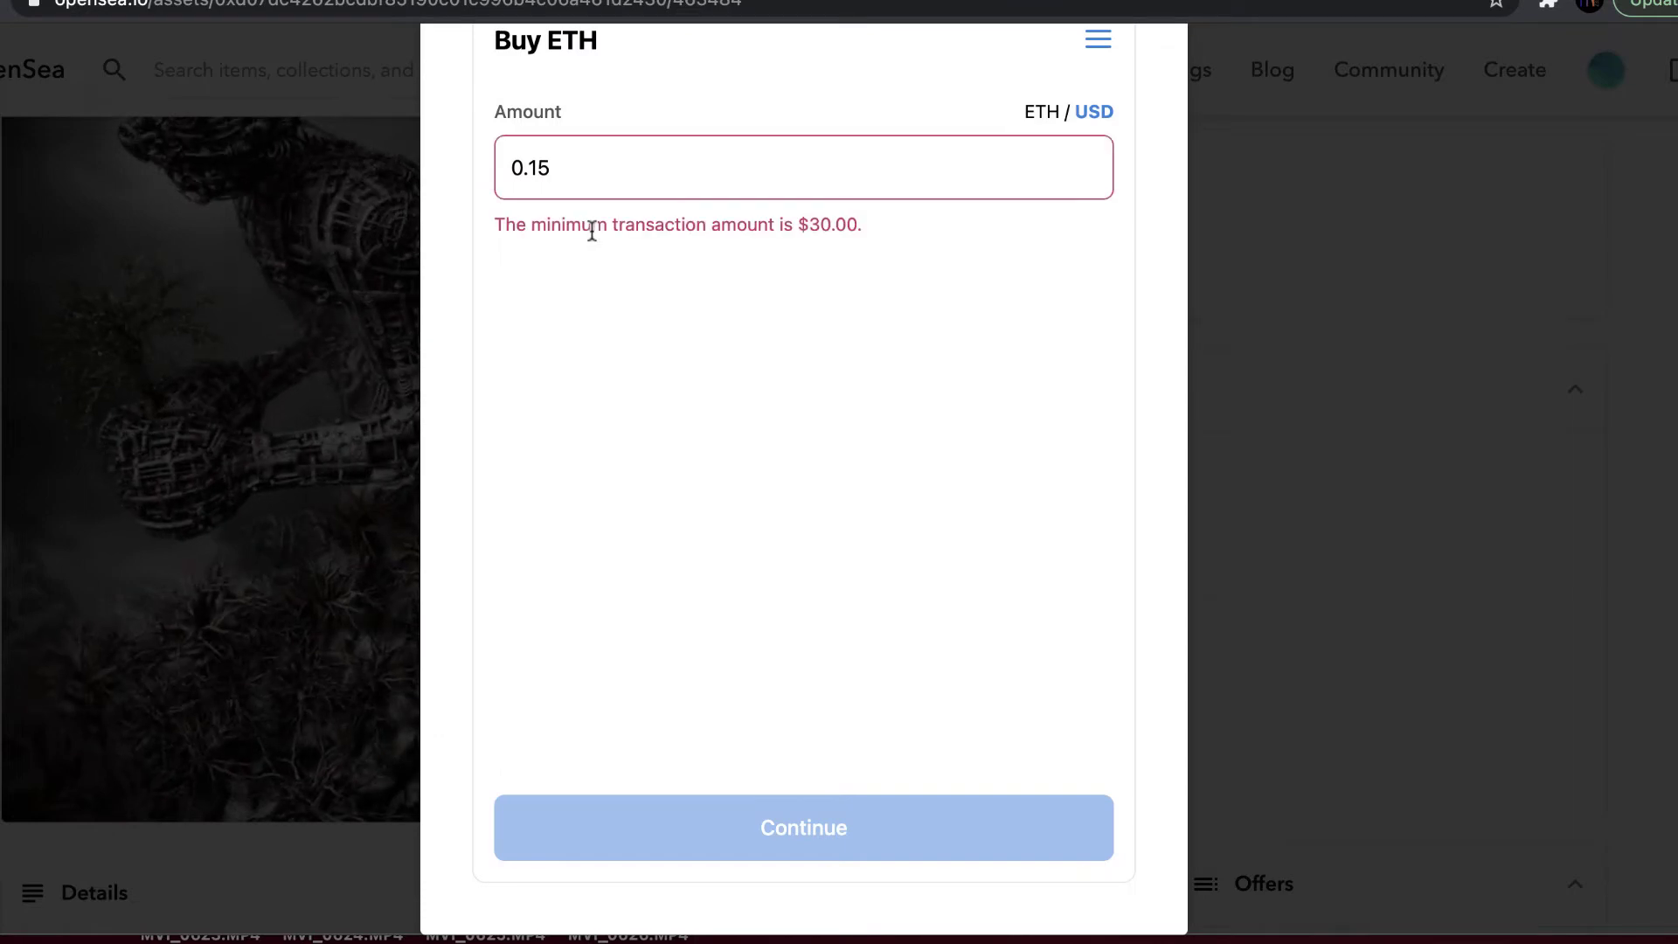
left_click(613, 168)
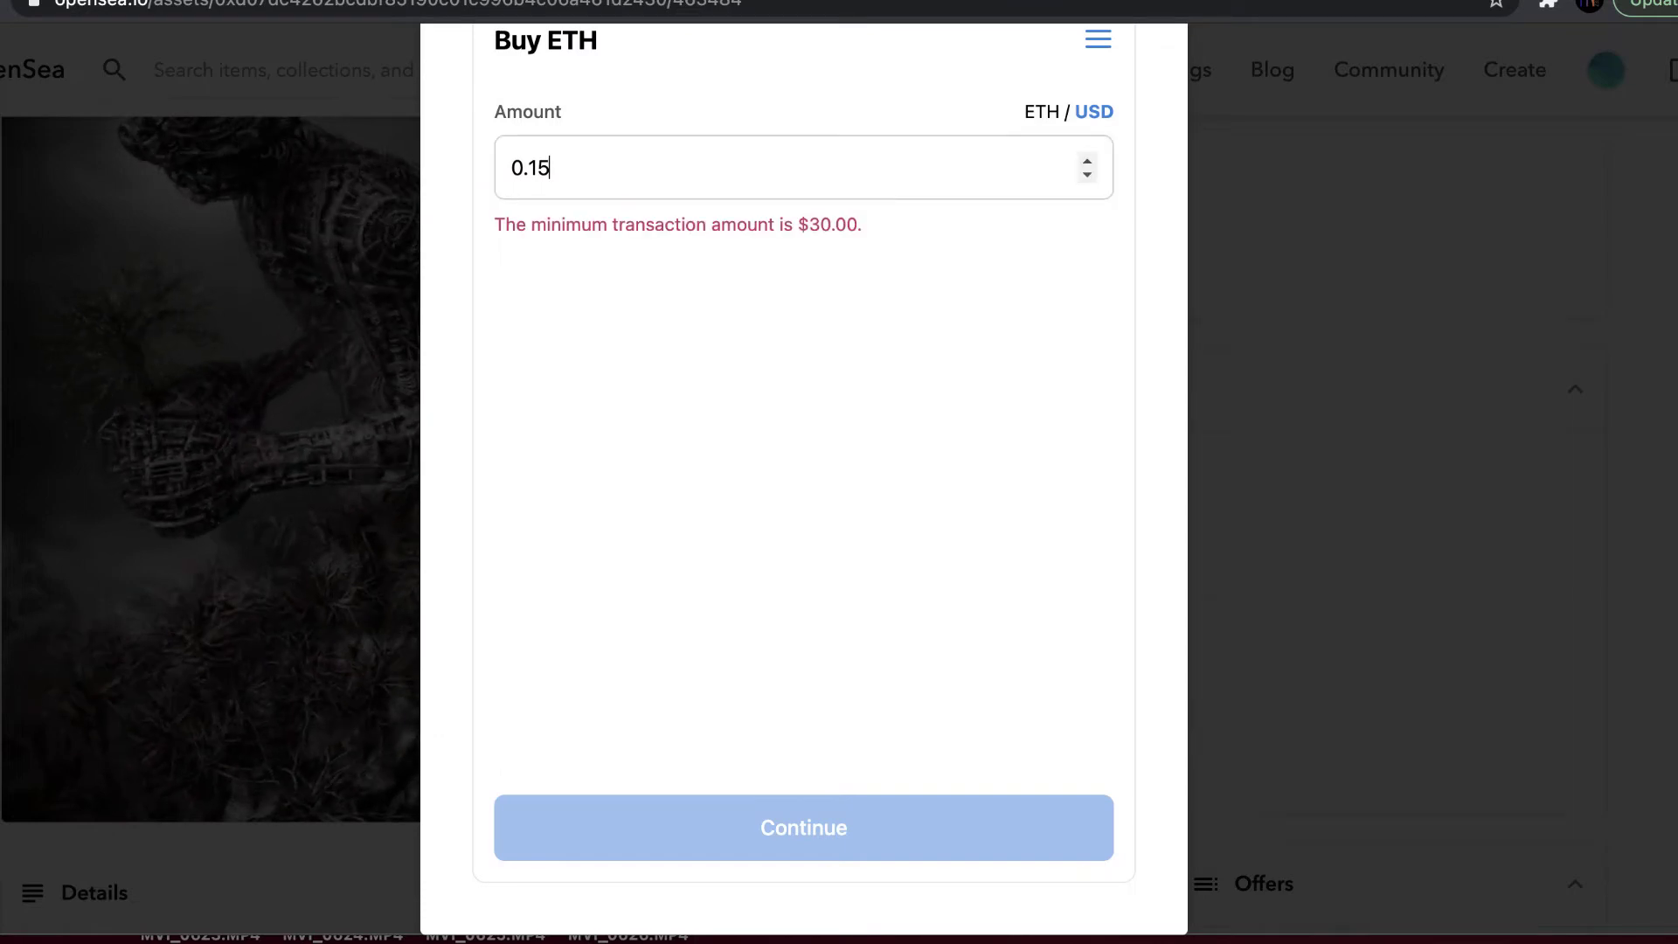
key("BackSpace")
key("BackSpace")
key("BackSpace")
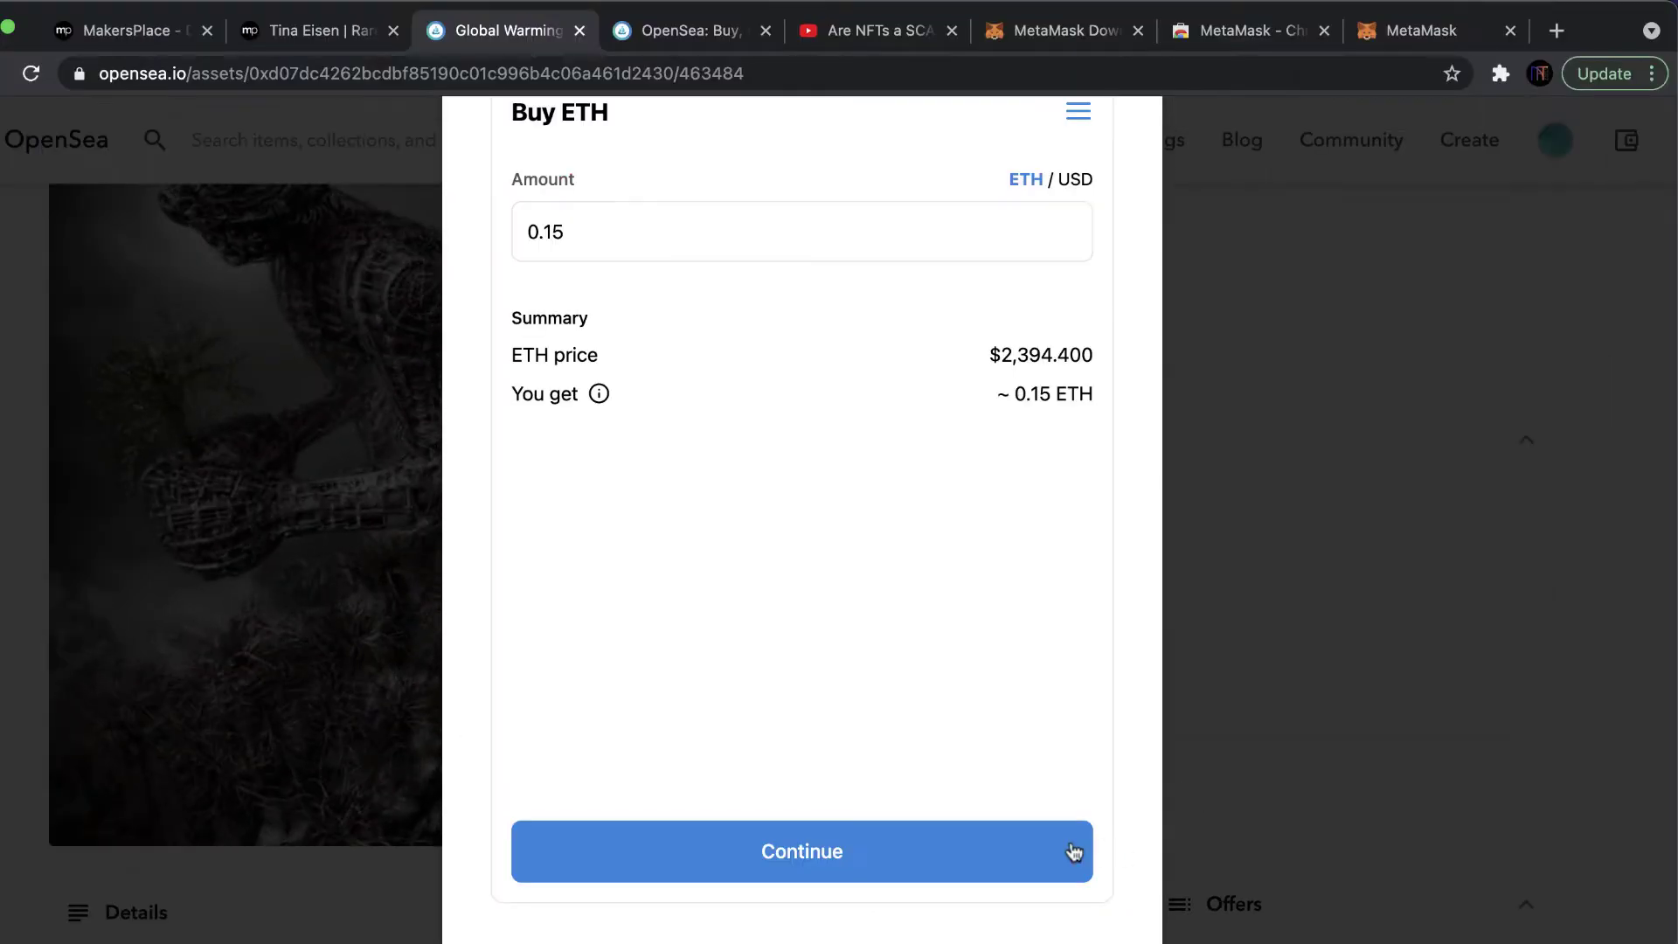
left_click(1088, 819)
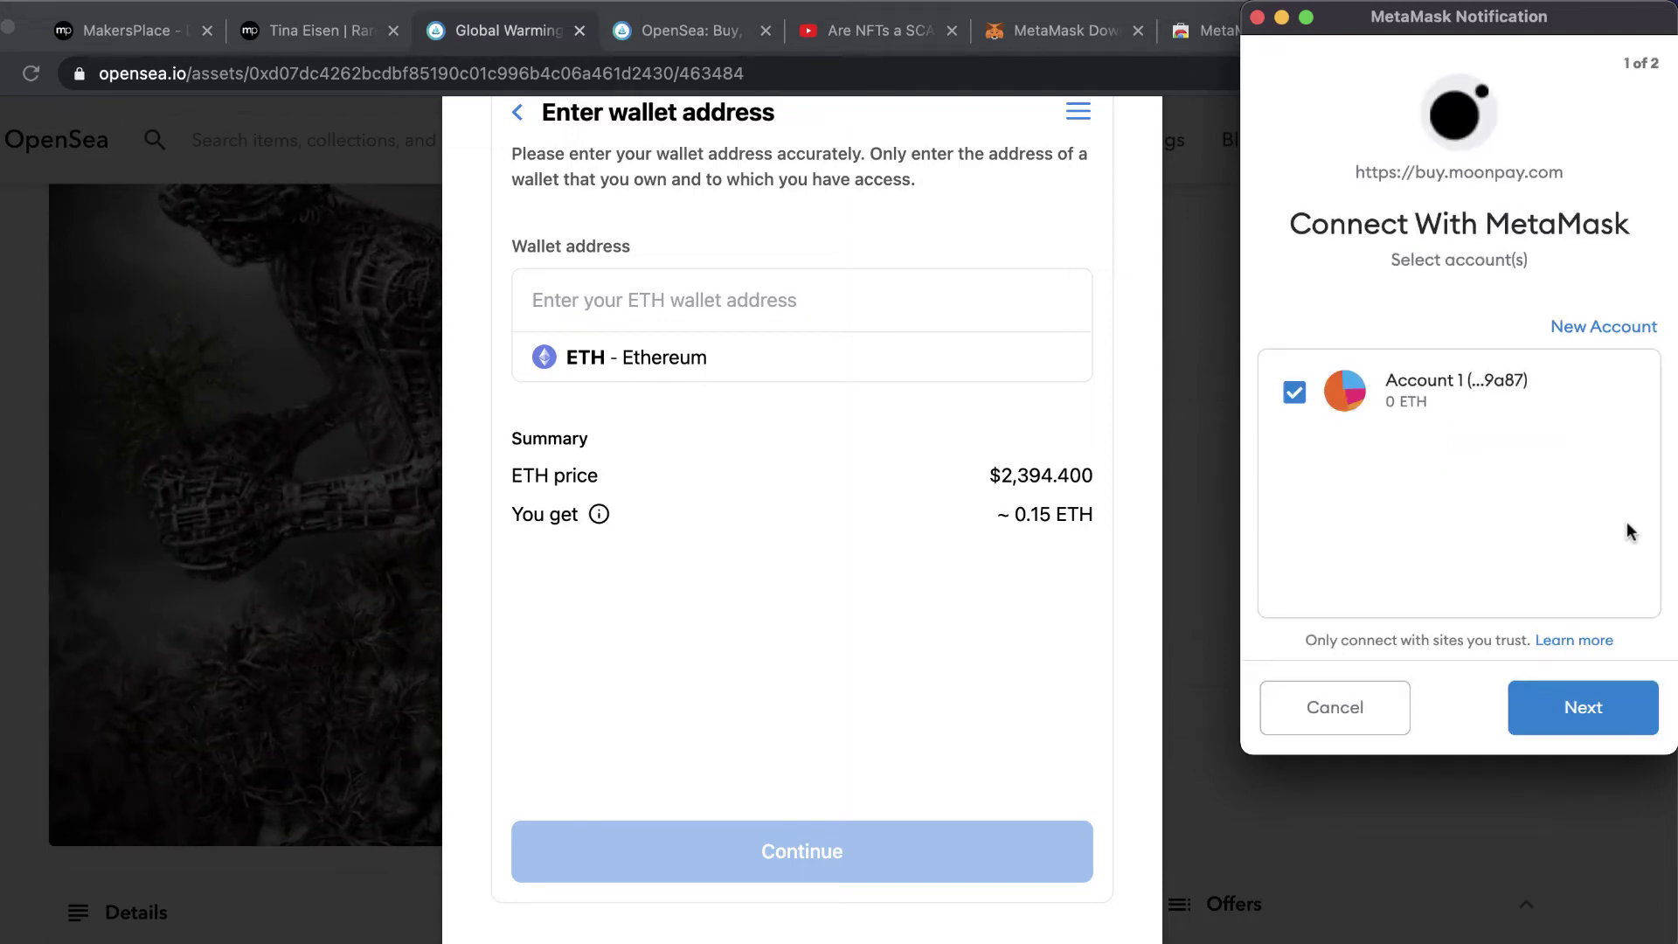
Connect Account 1 to MoonPay and submit the email verification code.
left_click(1618, 710)
left_click(1618, 711)
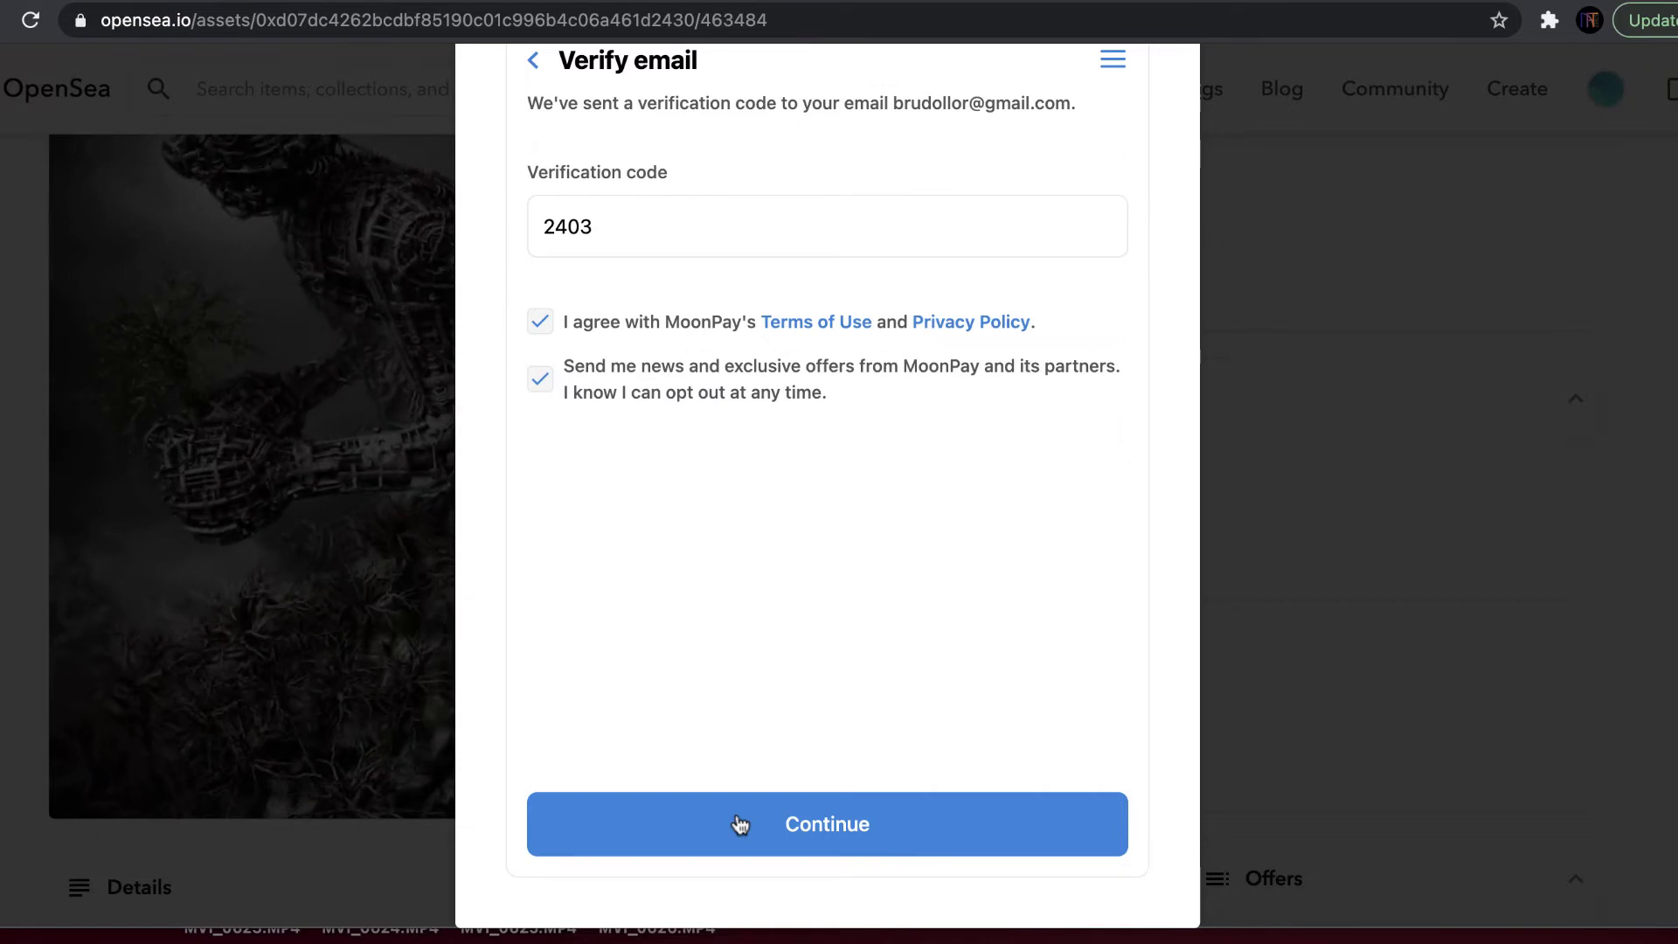
left_click(740, 825)
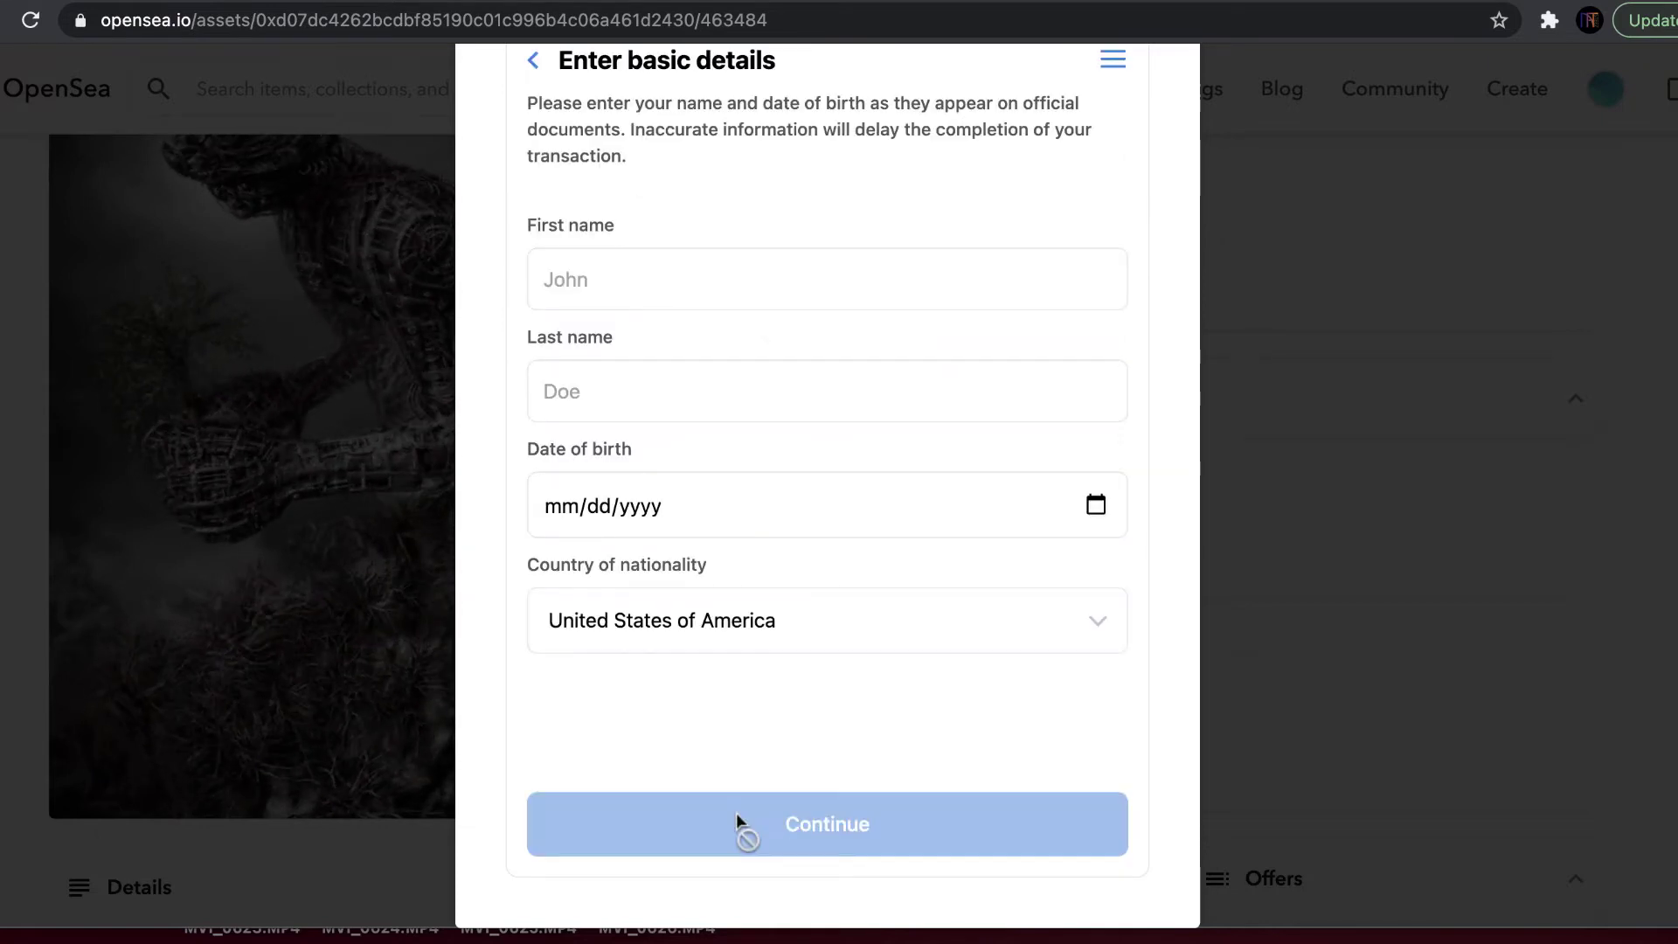
Review the personal details form and start filling in the billing address.
scroll(736, 813, "up", 1)
scroll(738, 826, "down", 2)
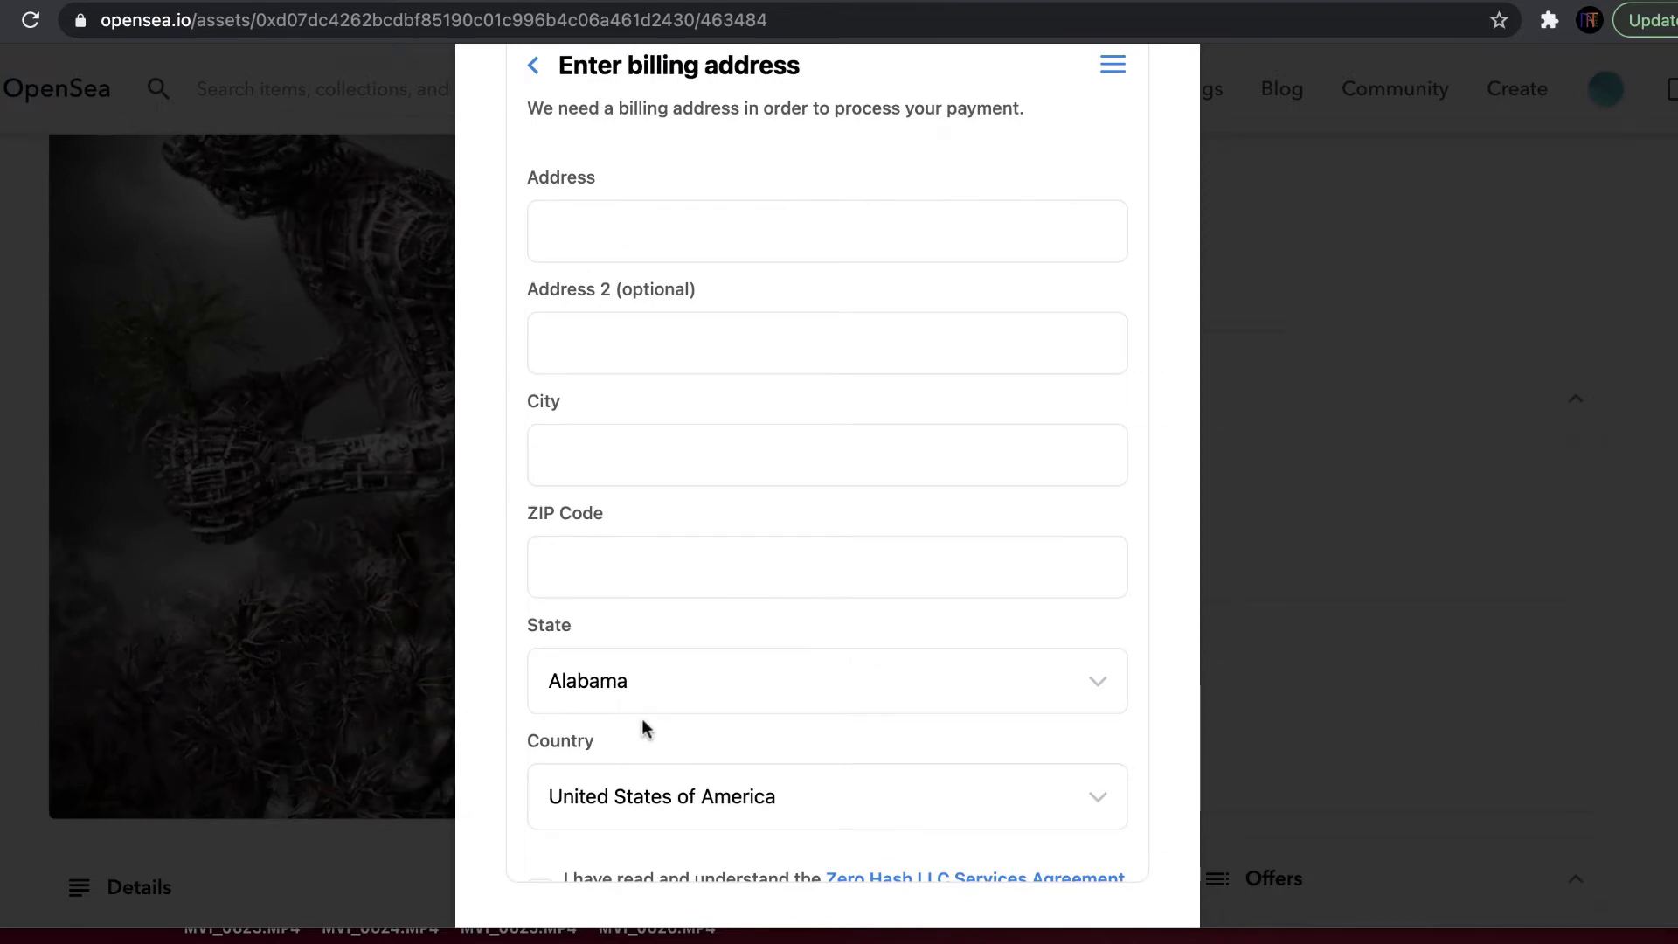
scroll(642, 722, "down", 2)
scroll(642, 722, "up", 2)
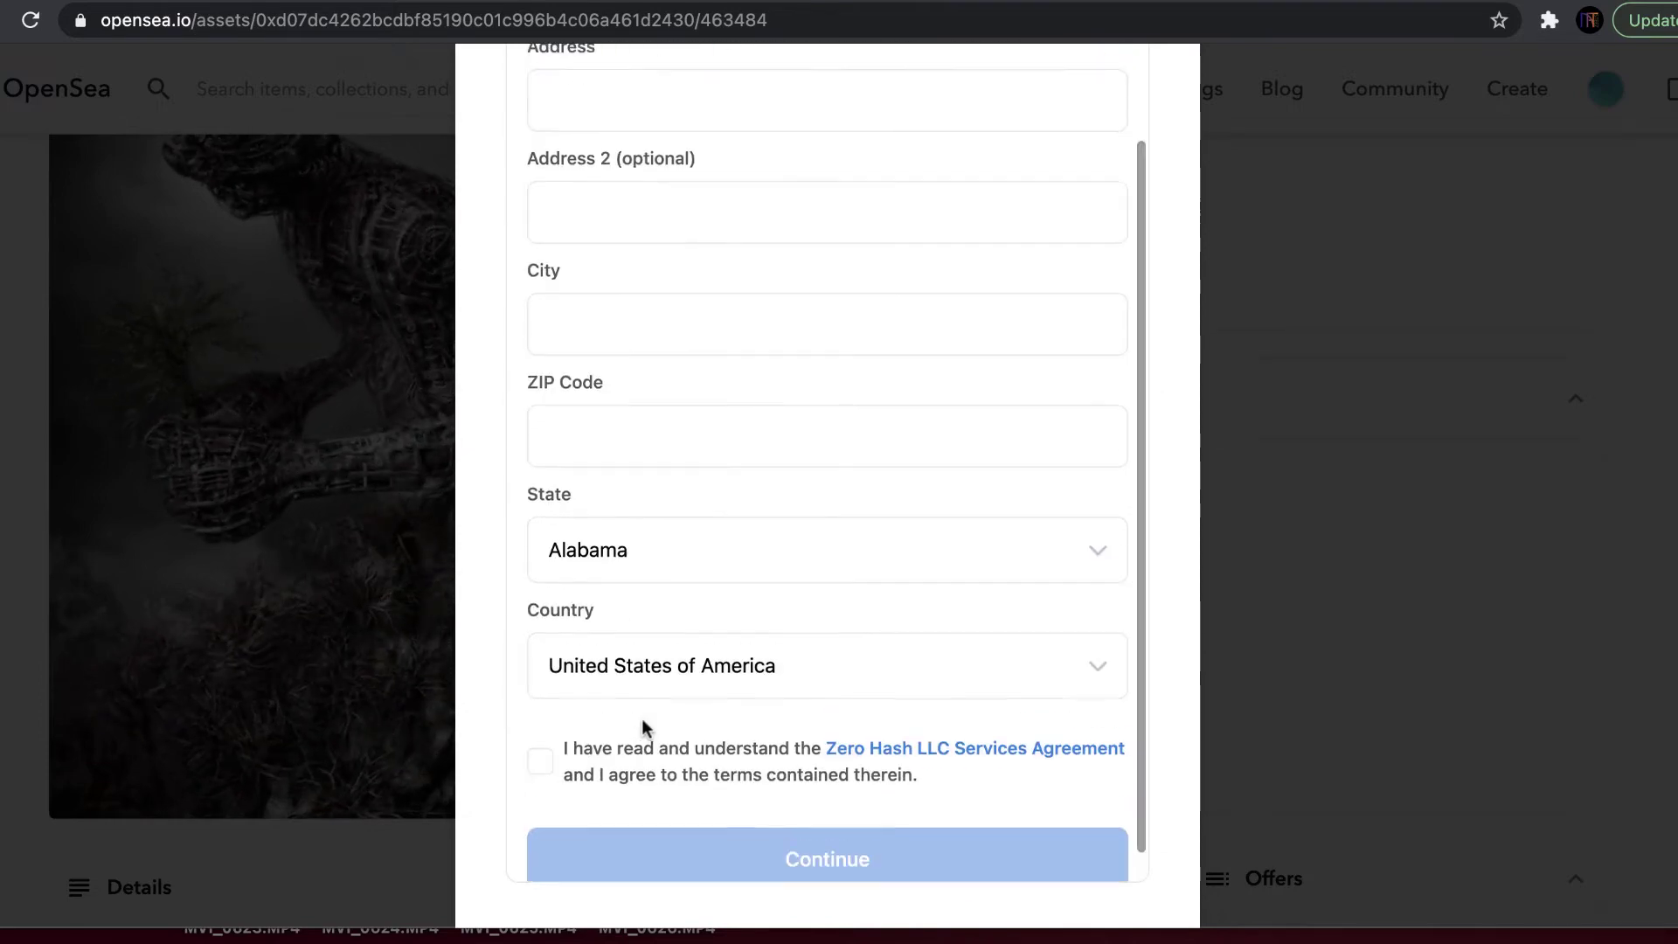
left_click(633, 226)
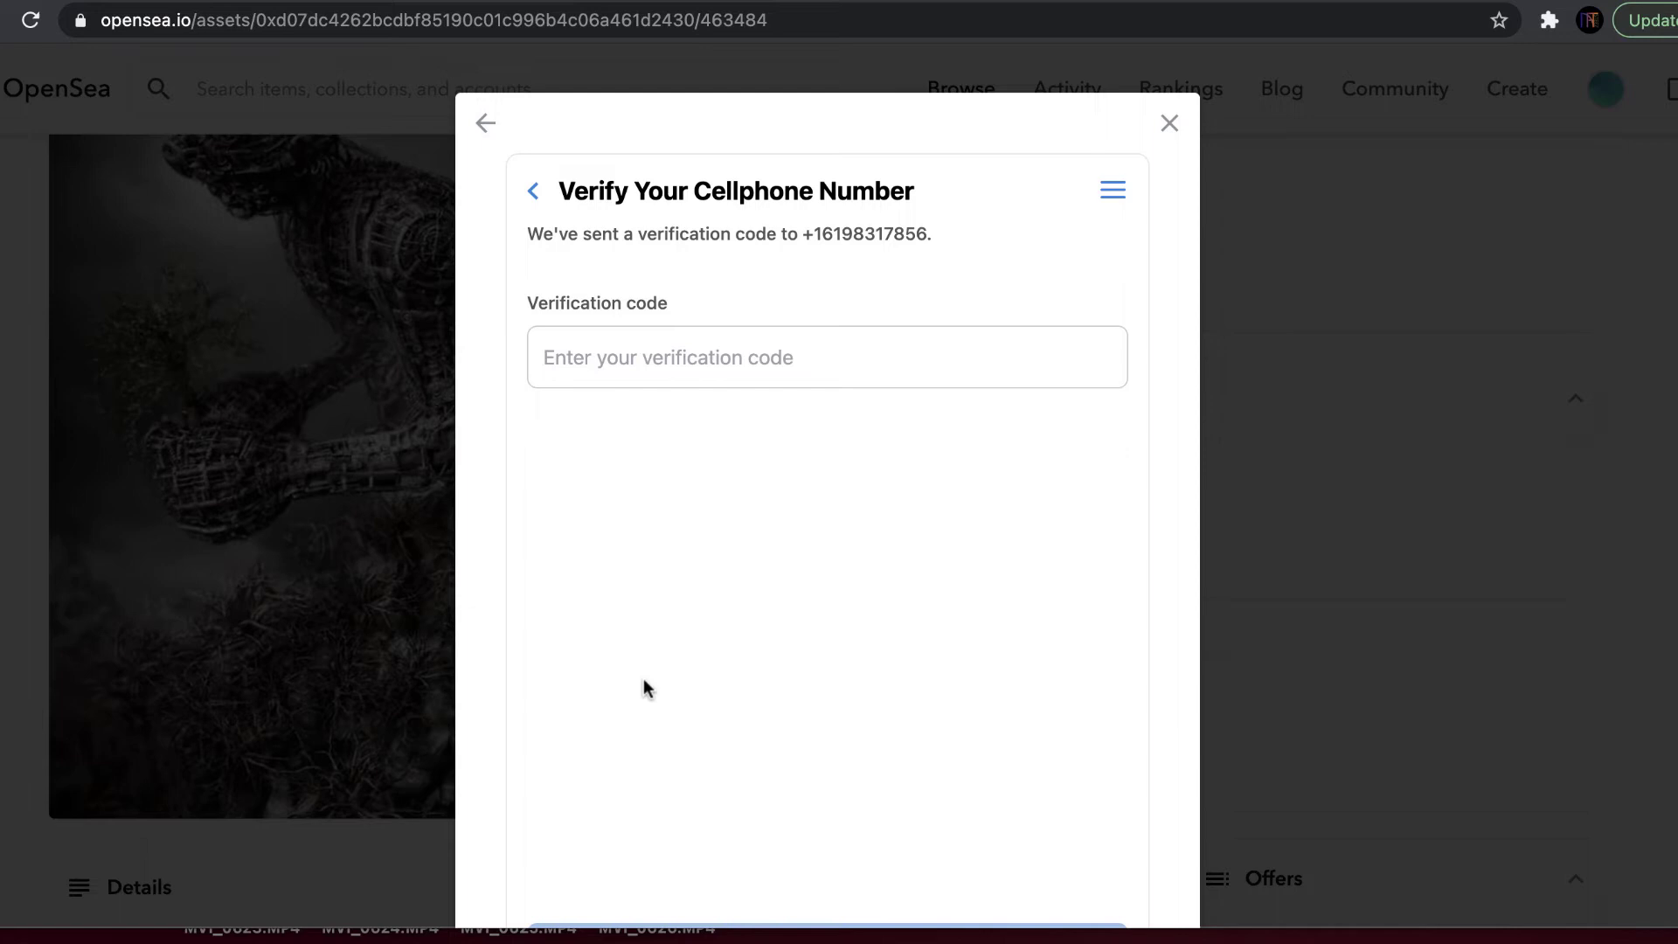
Submit the SMS verification code and choose Driver's License as the identity document type.
left_click(741, 844)
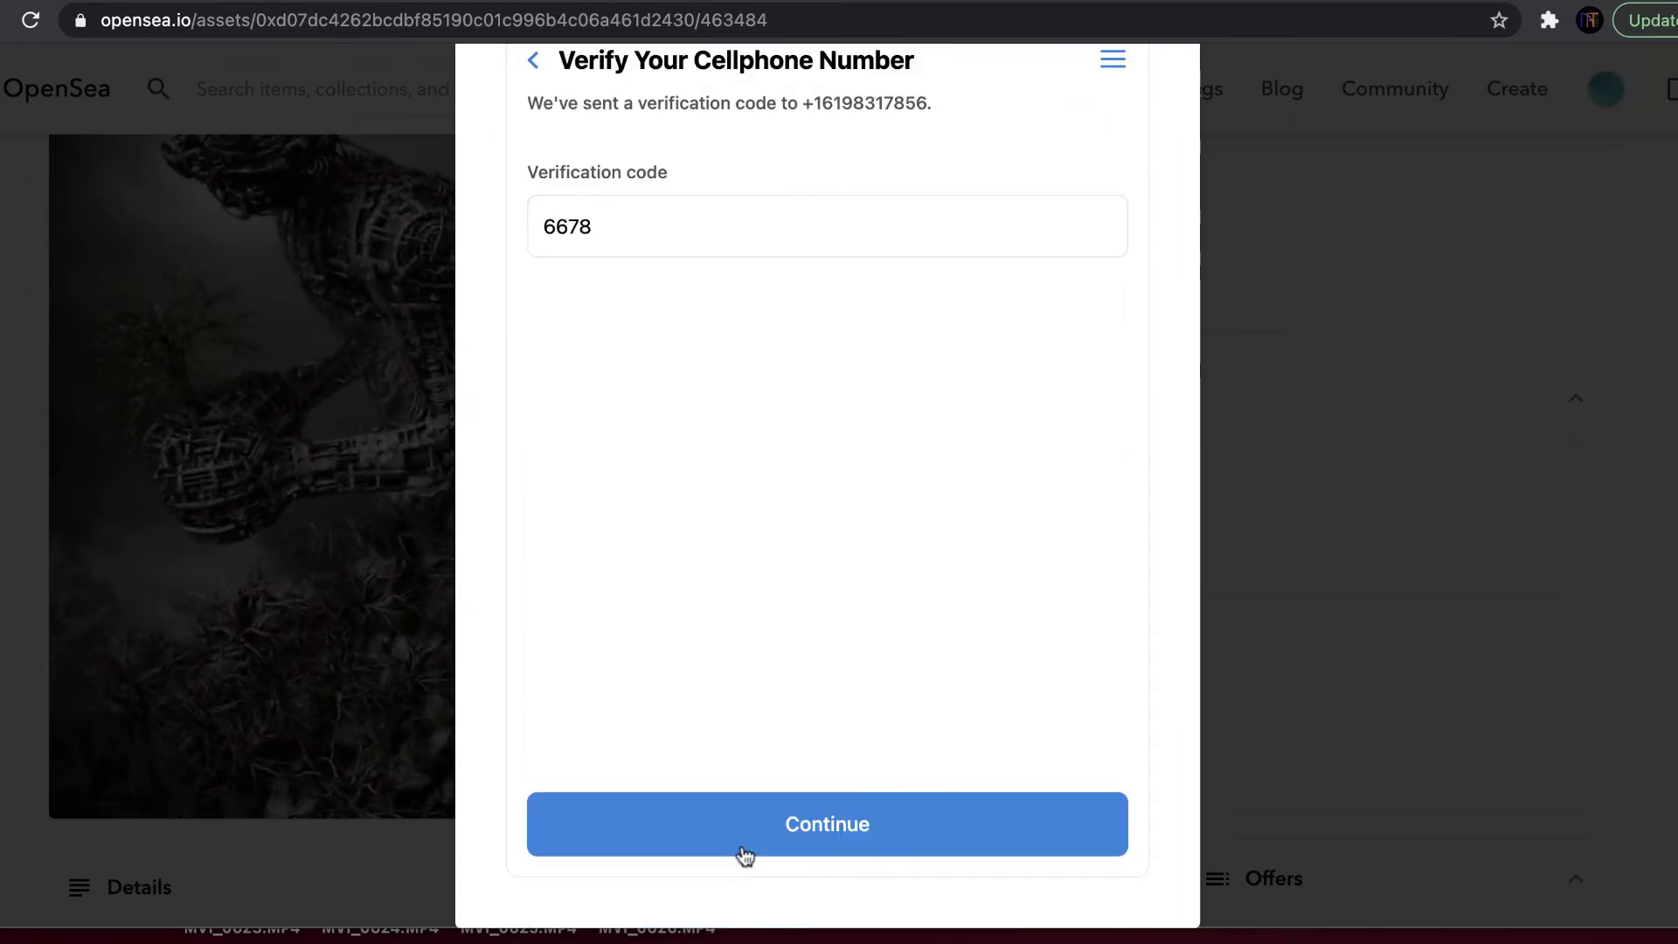
scroll(744, 855, "up", 1)
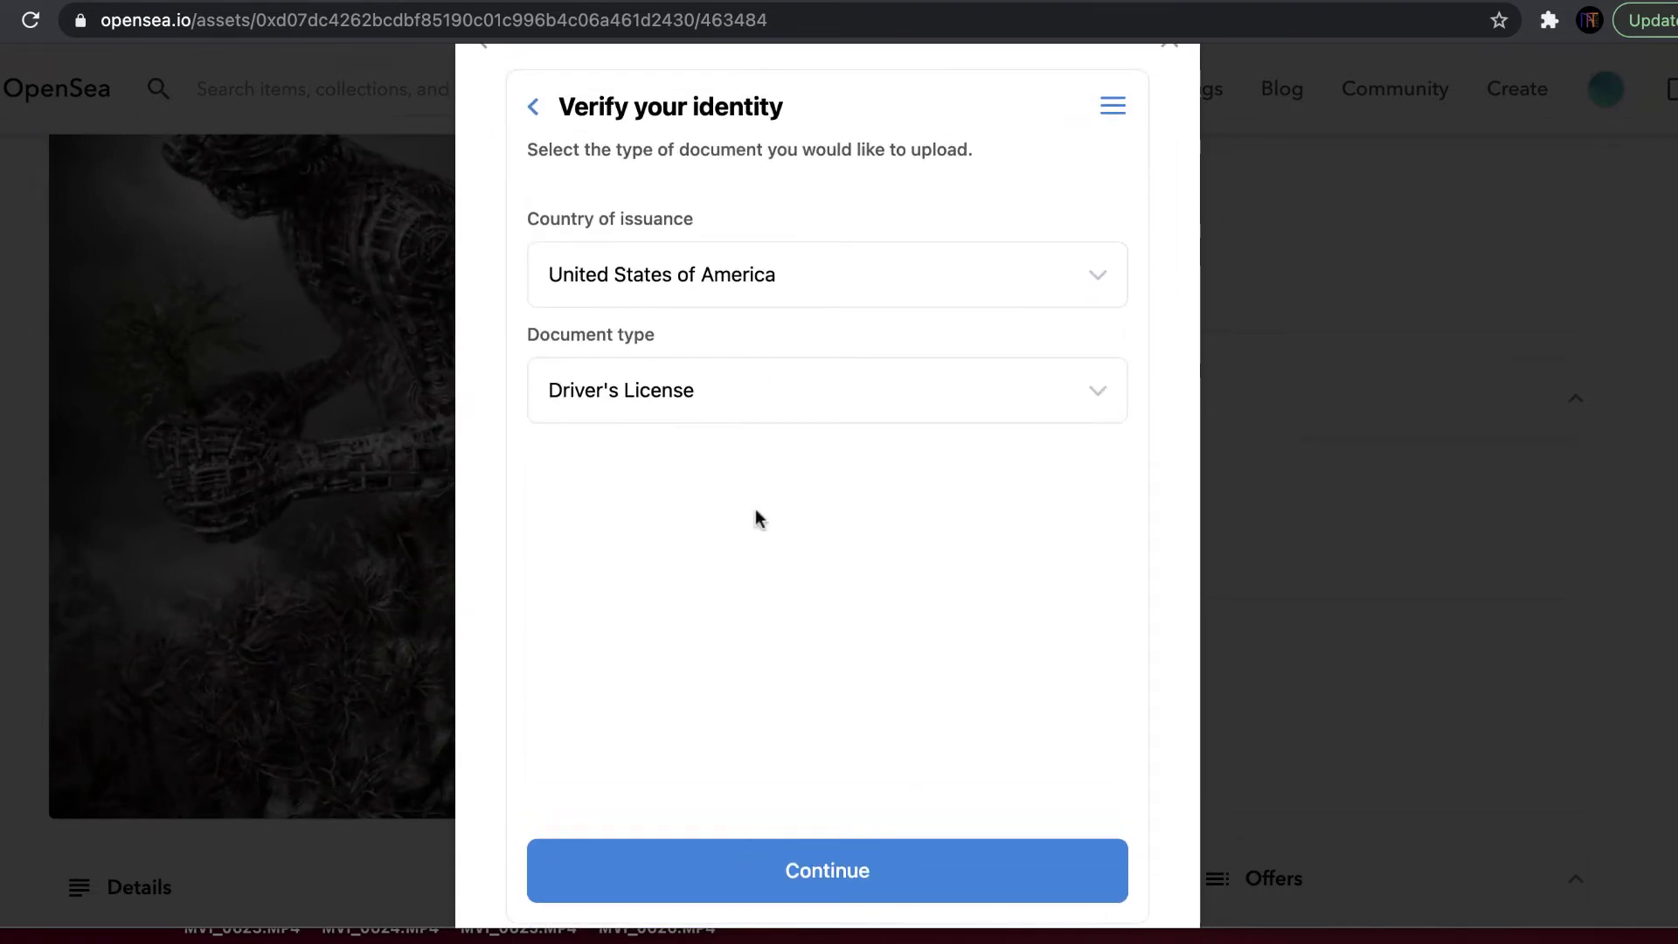
left_click(773, 378)
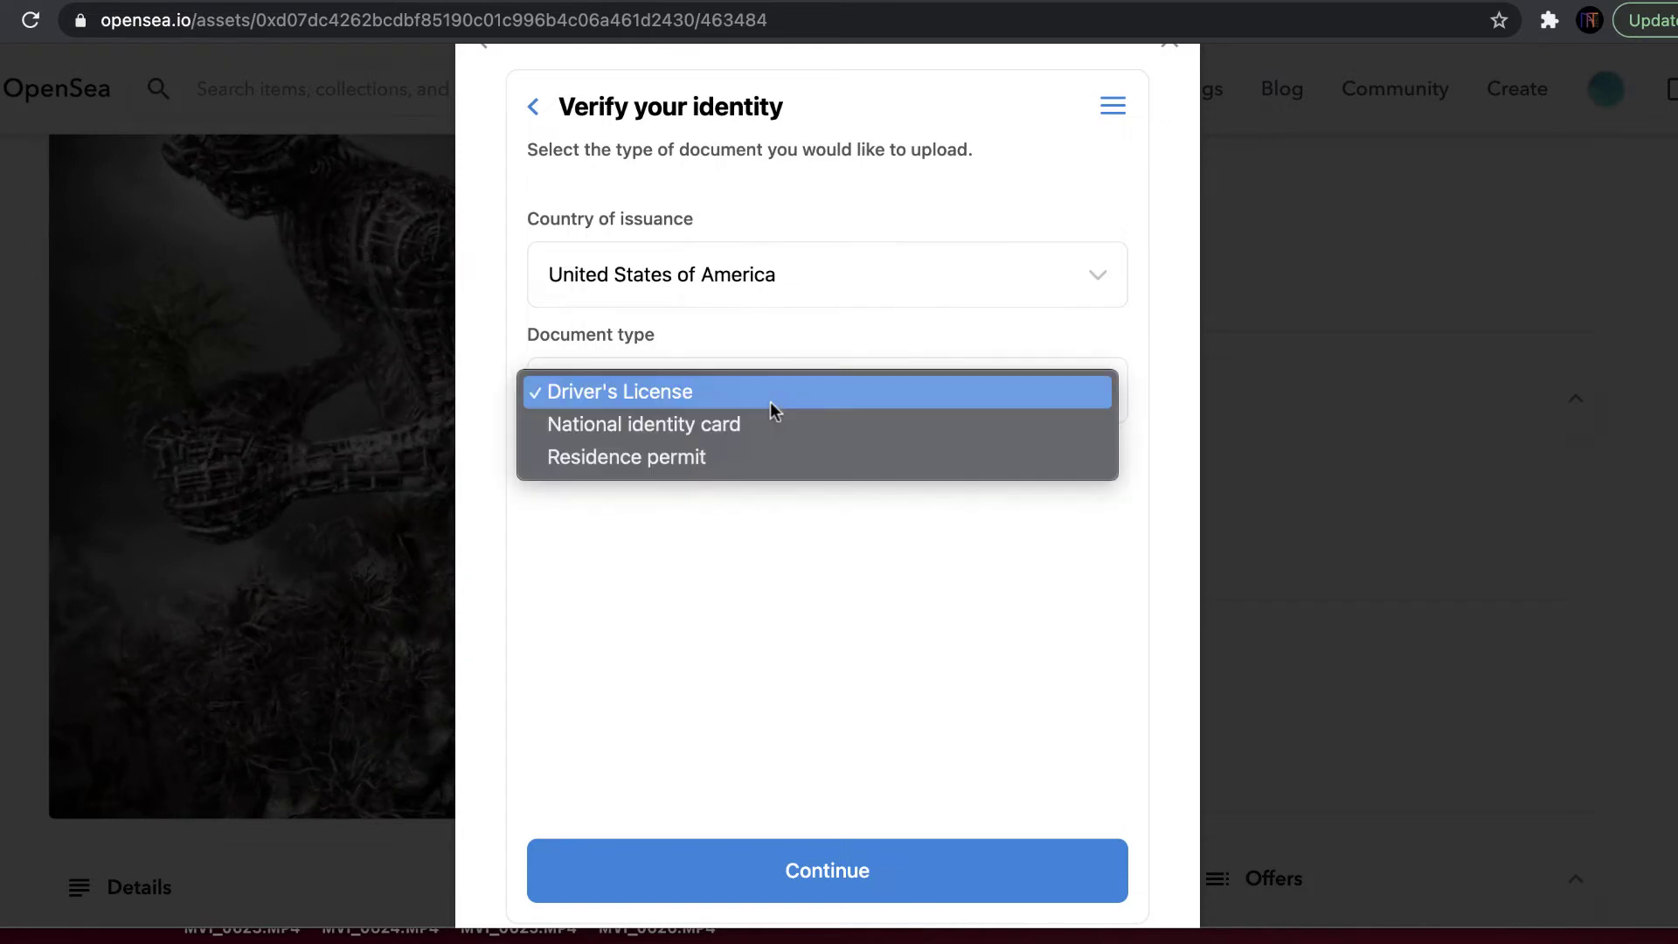
left_click(772, 404)
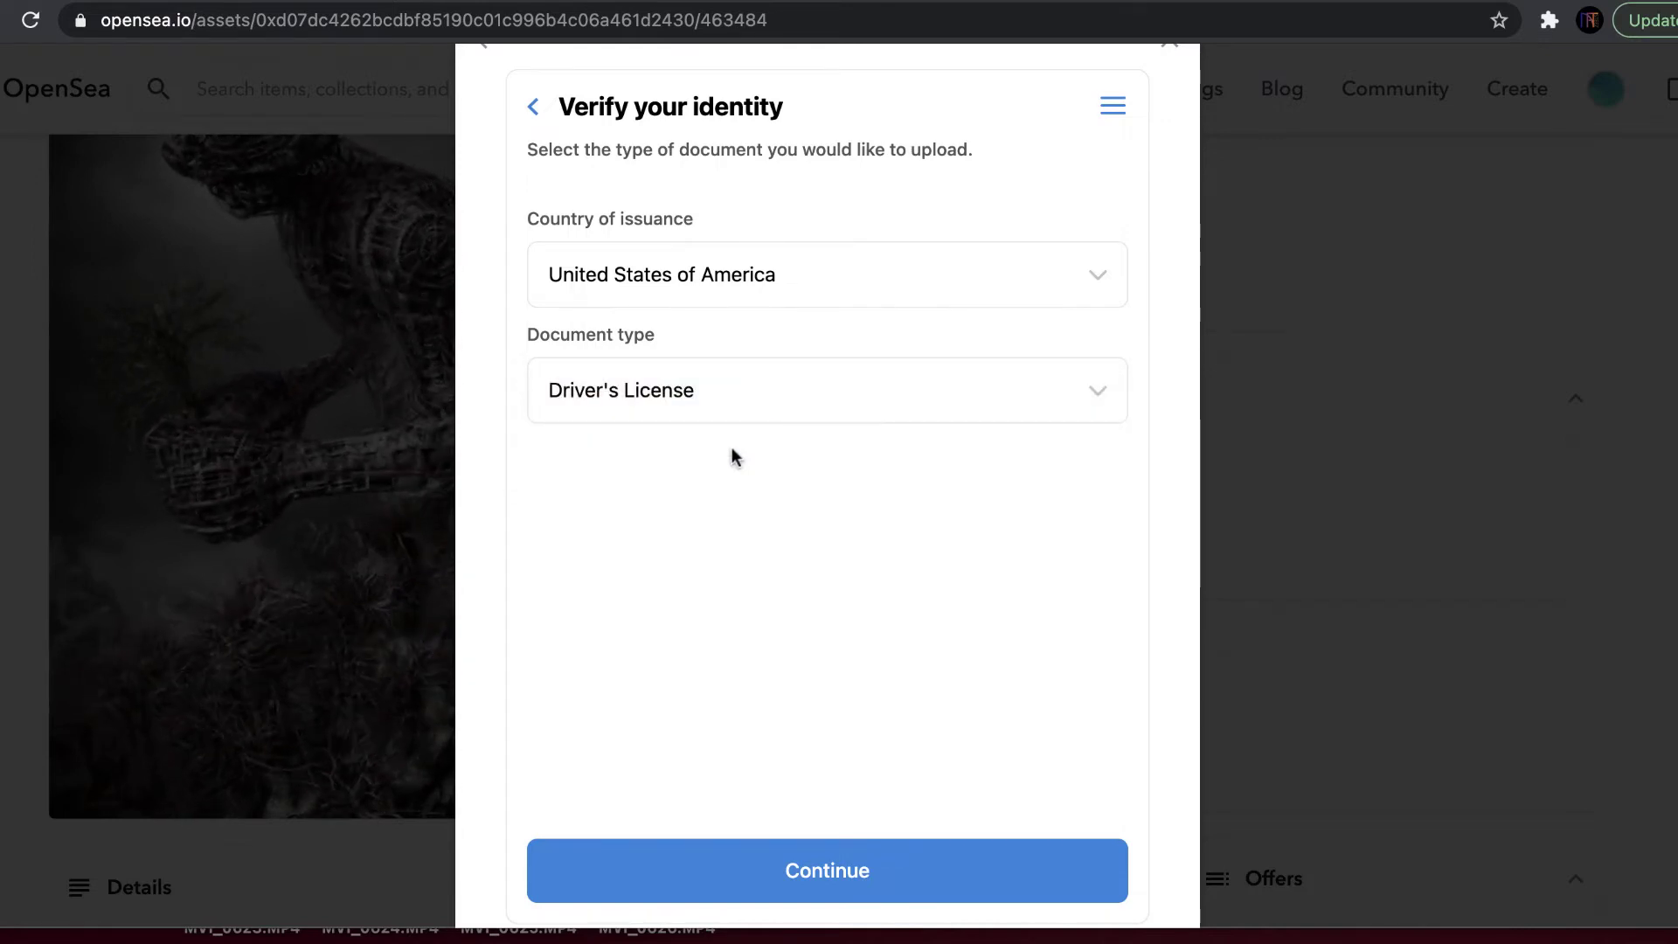
scroll(732, 455, "down", 1)
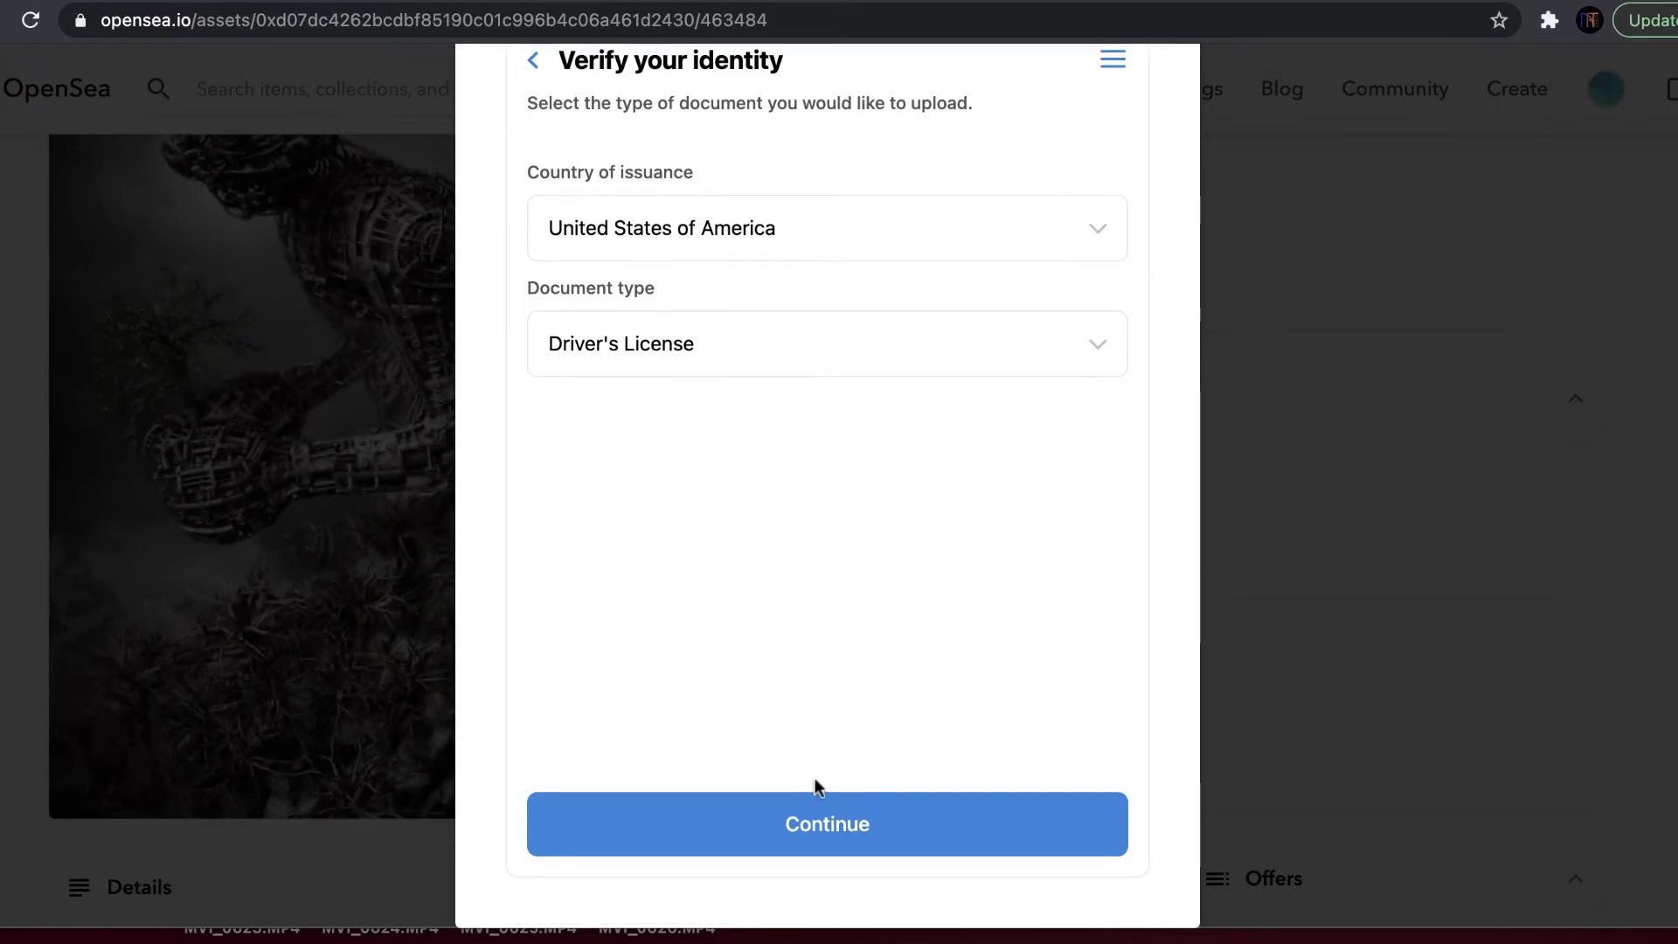
left_click(812, 836)
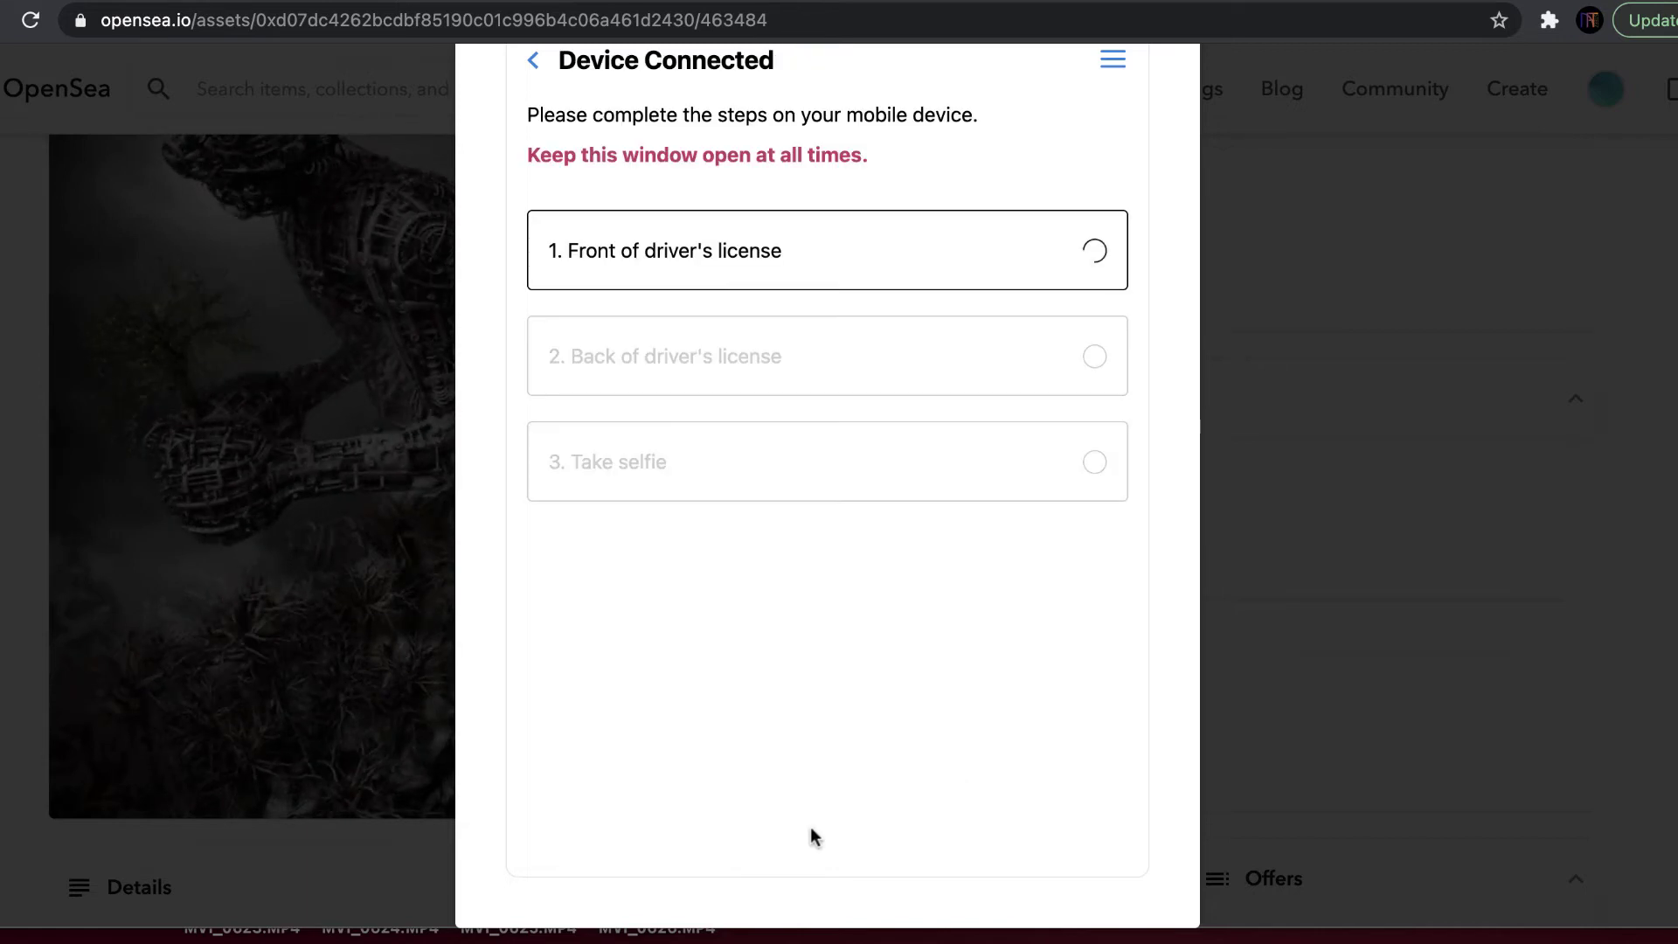
Start entering the card number in MoonPay's payment details form.
scroll(811, 829, "down", 1)
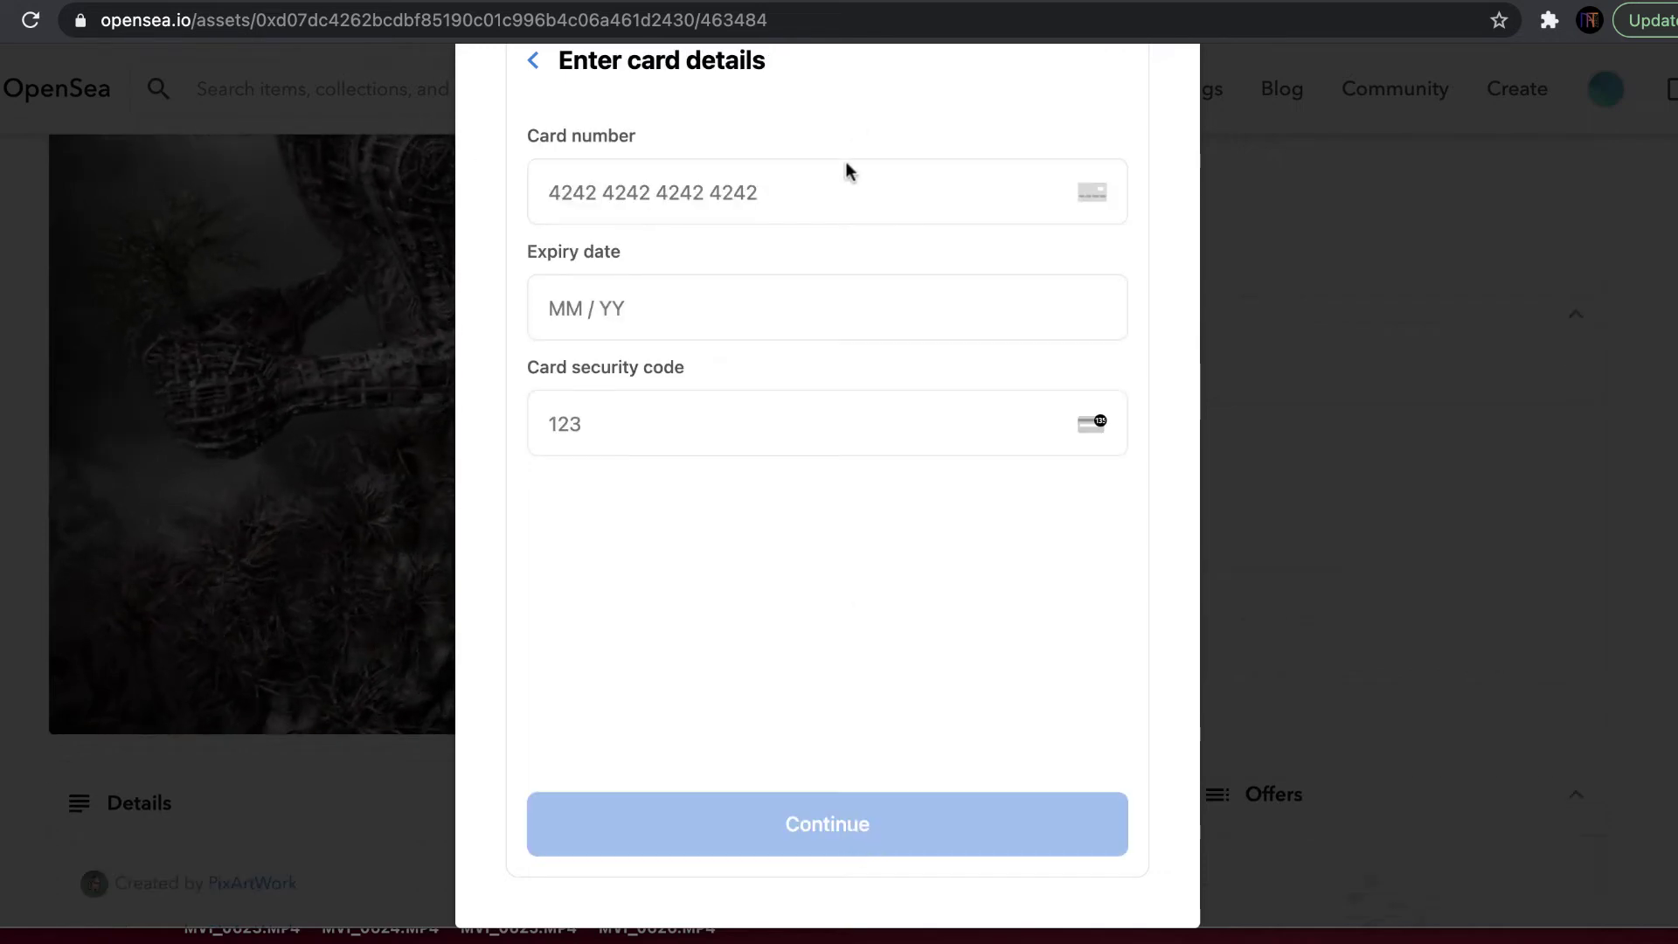
left_click(820, 213)
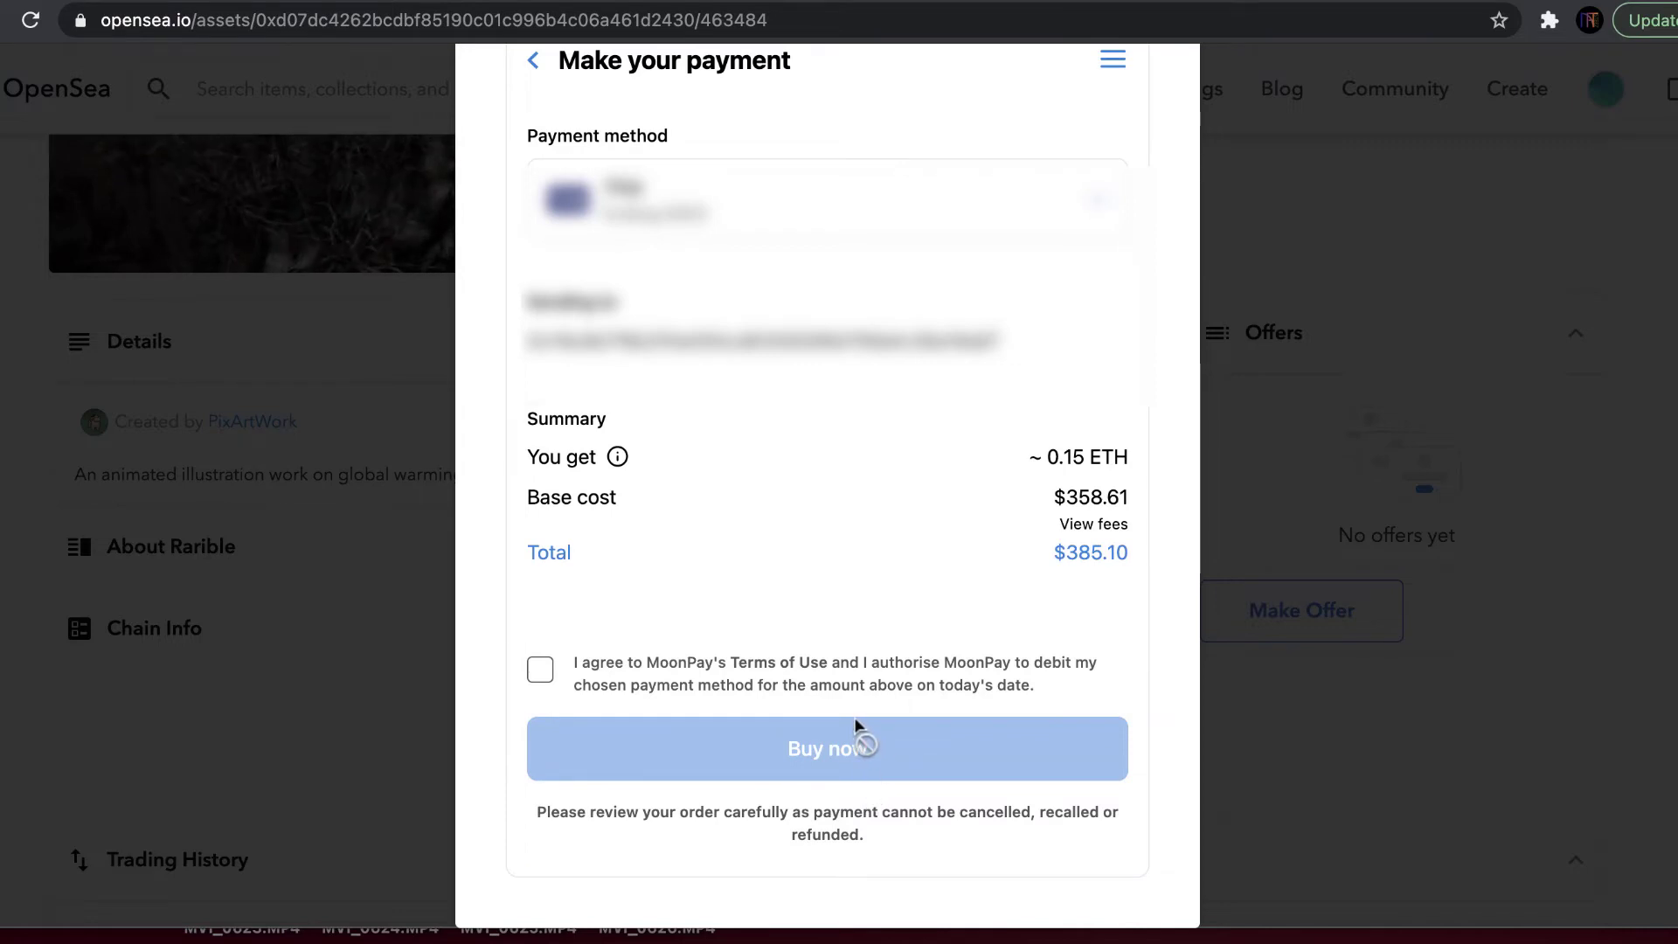
Agree to MoonPay's terms and place the $385.10 order for about 0.1495 ETH.
scroll(833, 475, "up", 1)
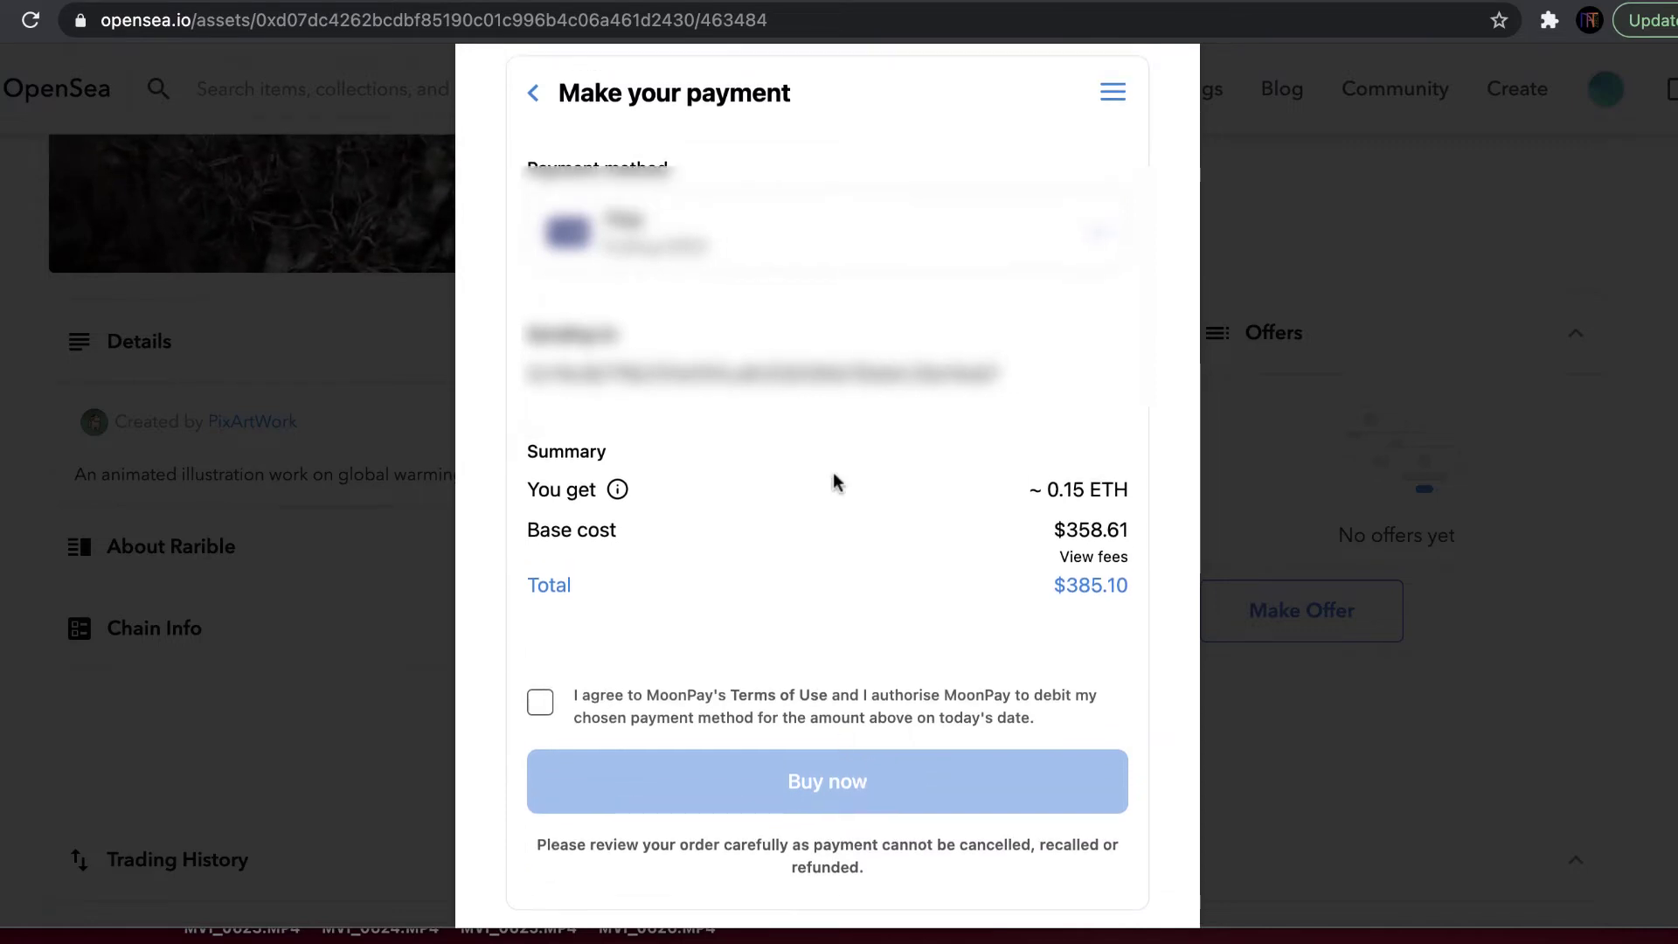
scroll(832, 479, "down", 1)
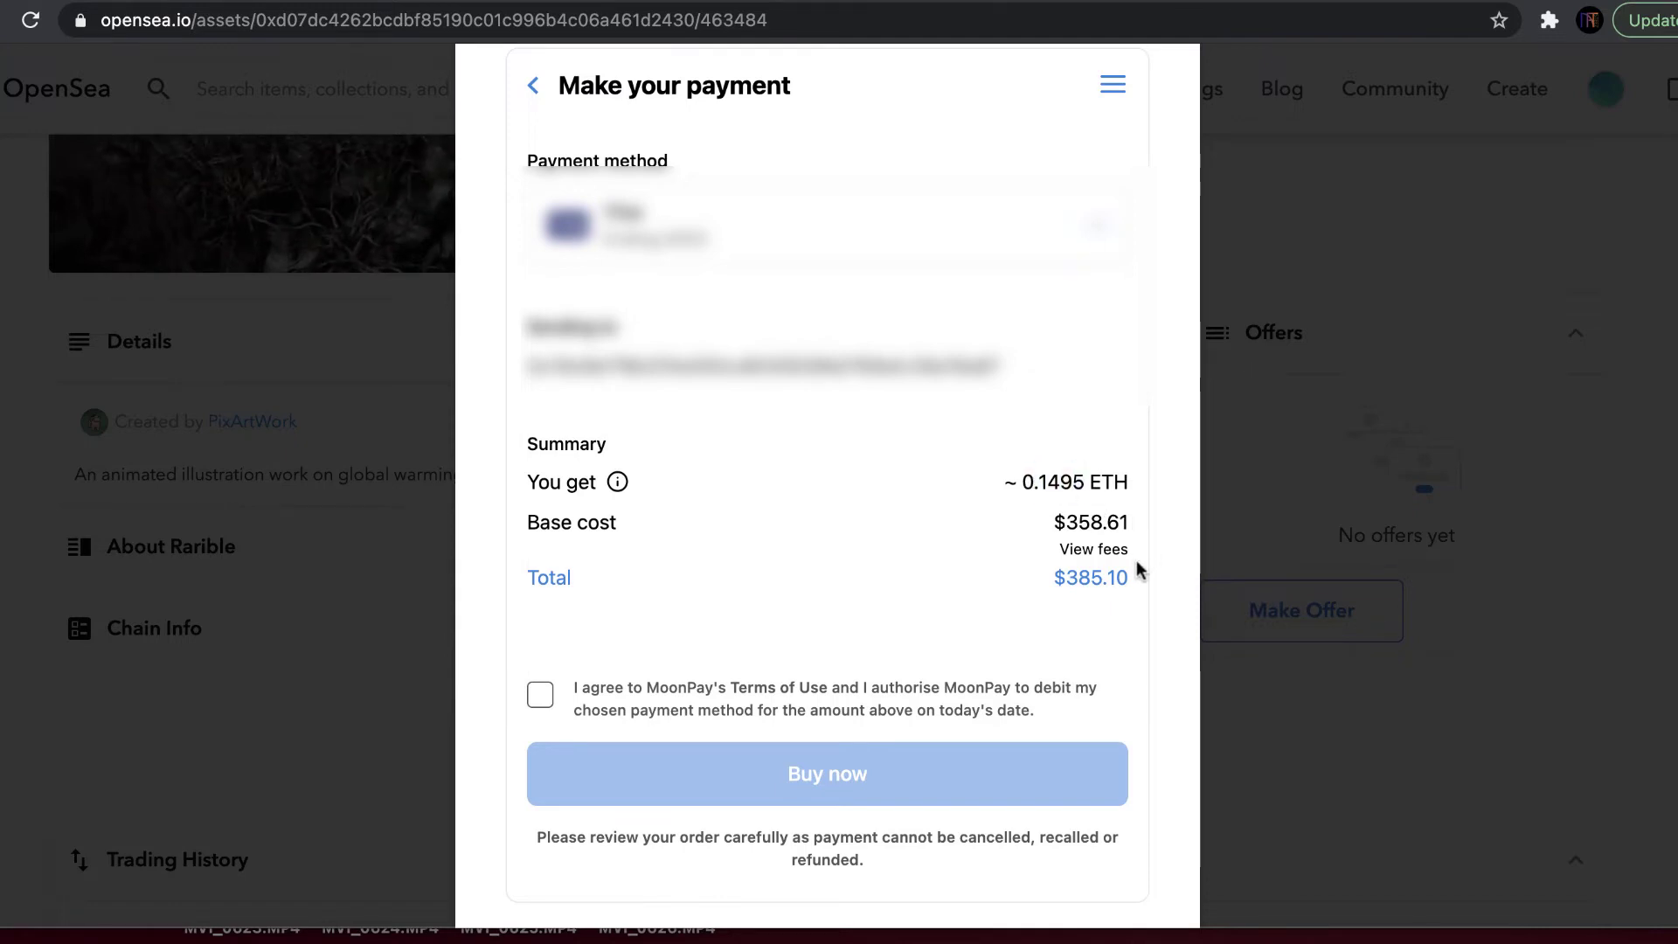
left_click_drag(1138, 570, 1057, 568)
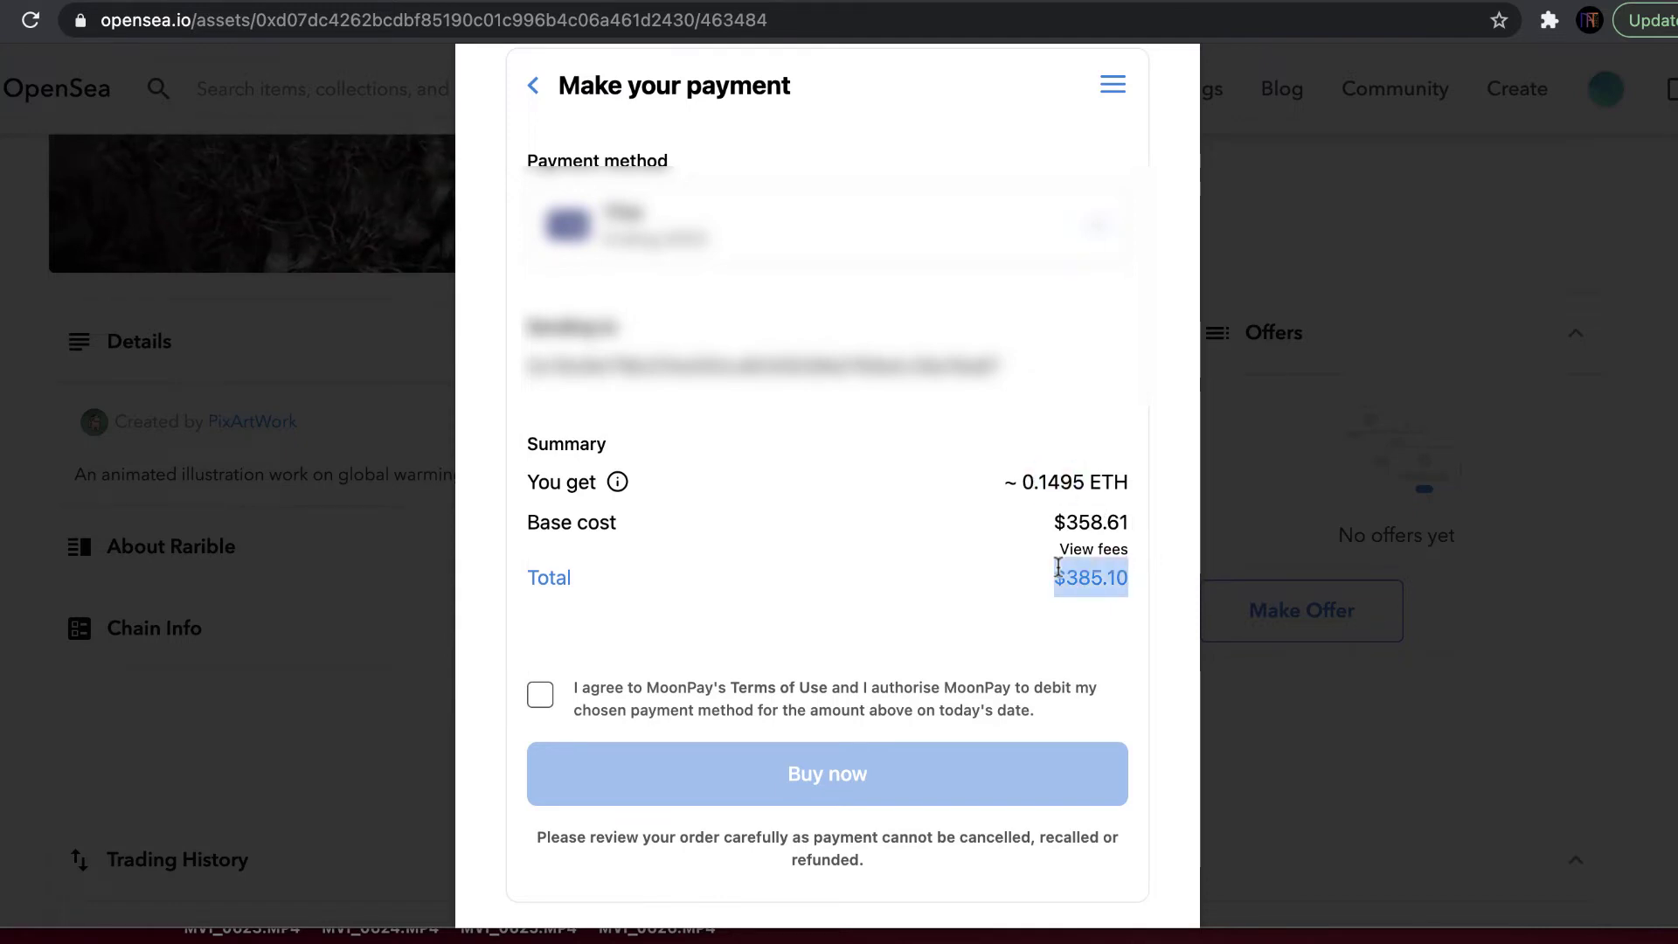
left_click(564, 692)
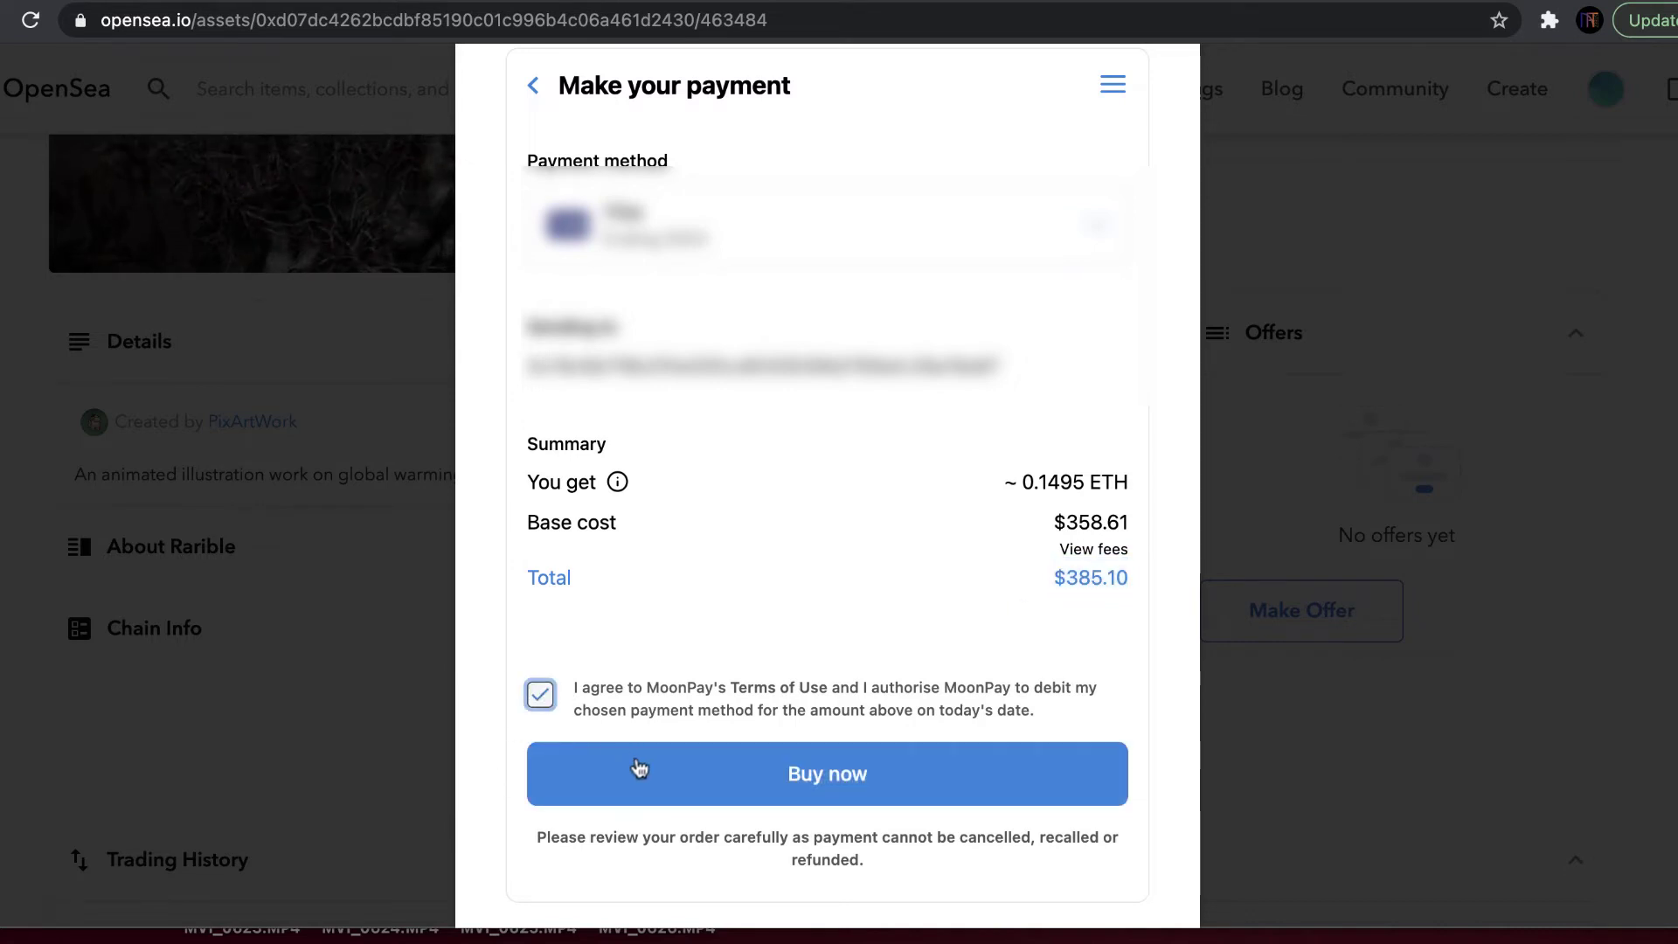
left_click(639, 767)
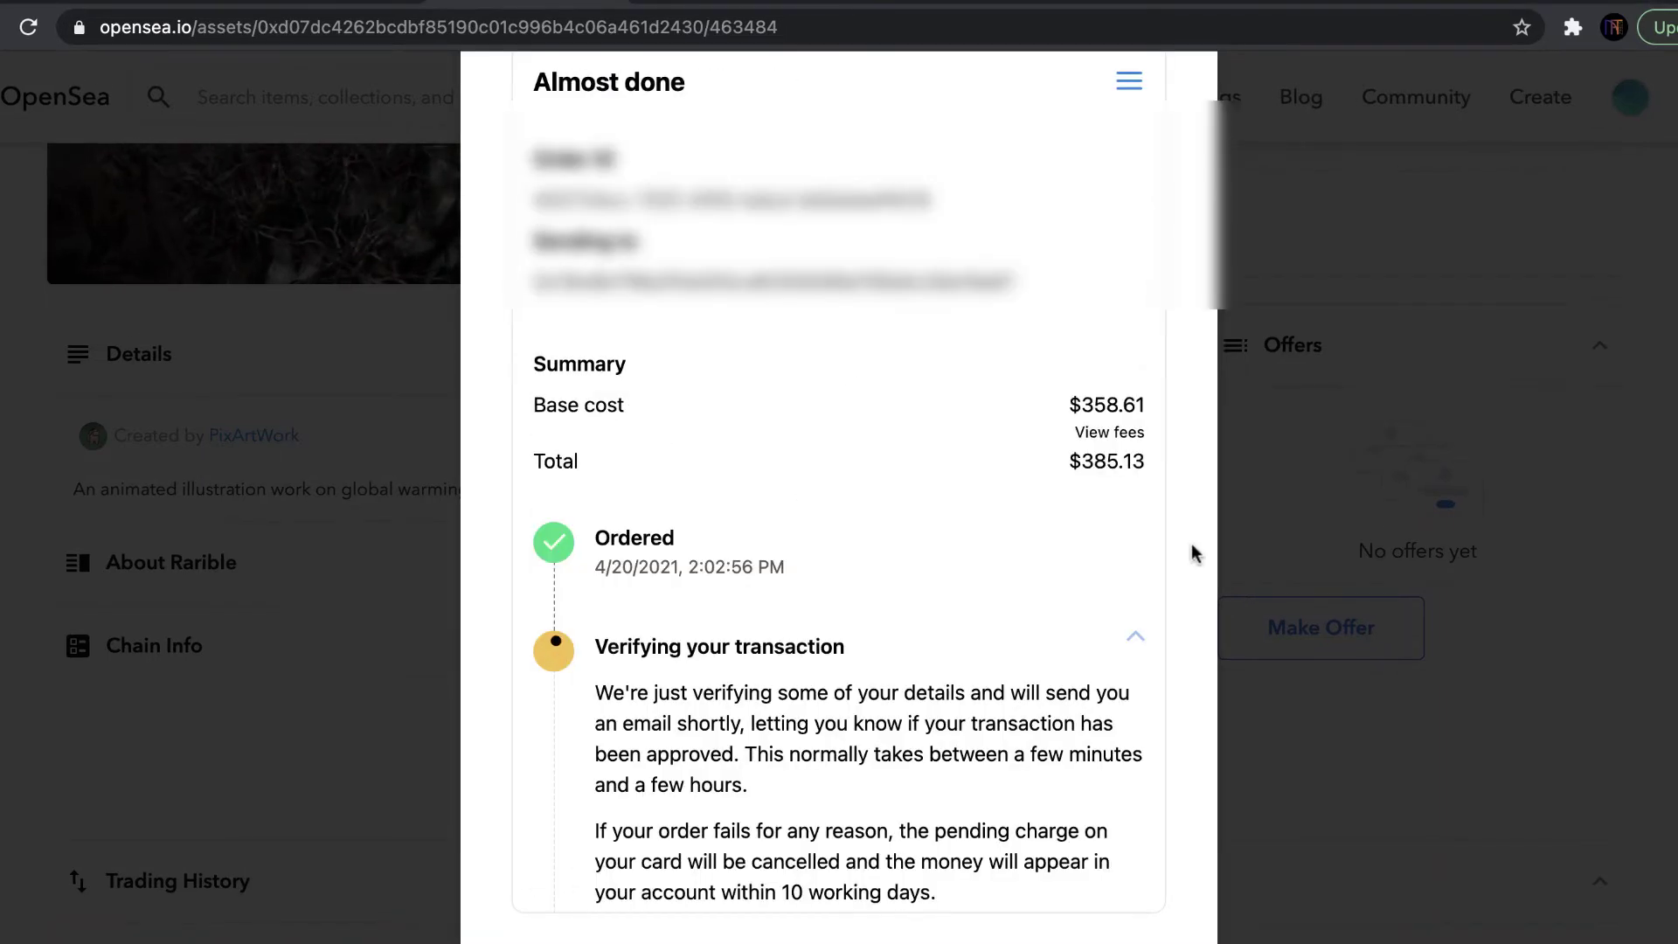
Scroll through the Almost done panel until Crypto delivered shows a green check.
scroll(879, 739, "down", 3)
scroll(841, 821, "down", 2)
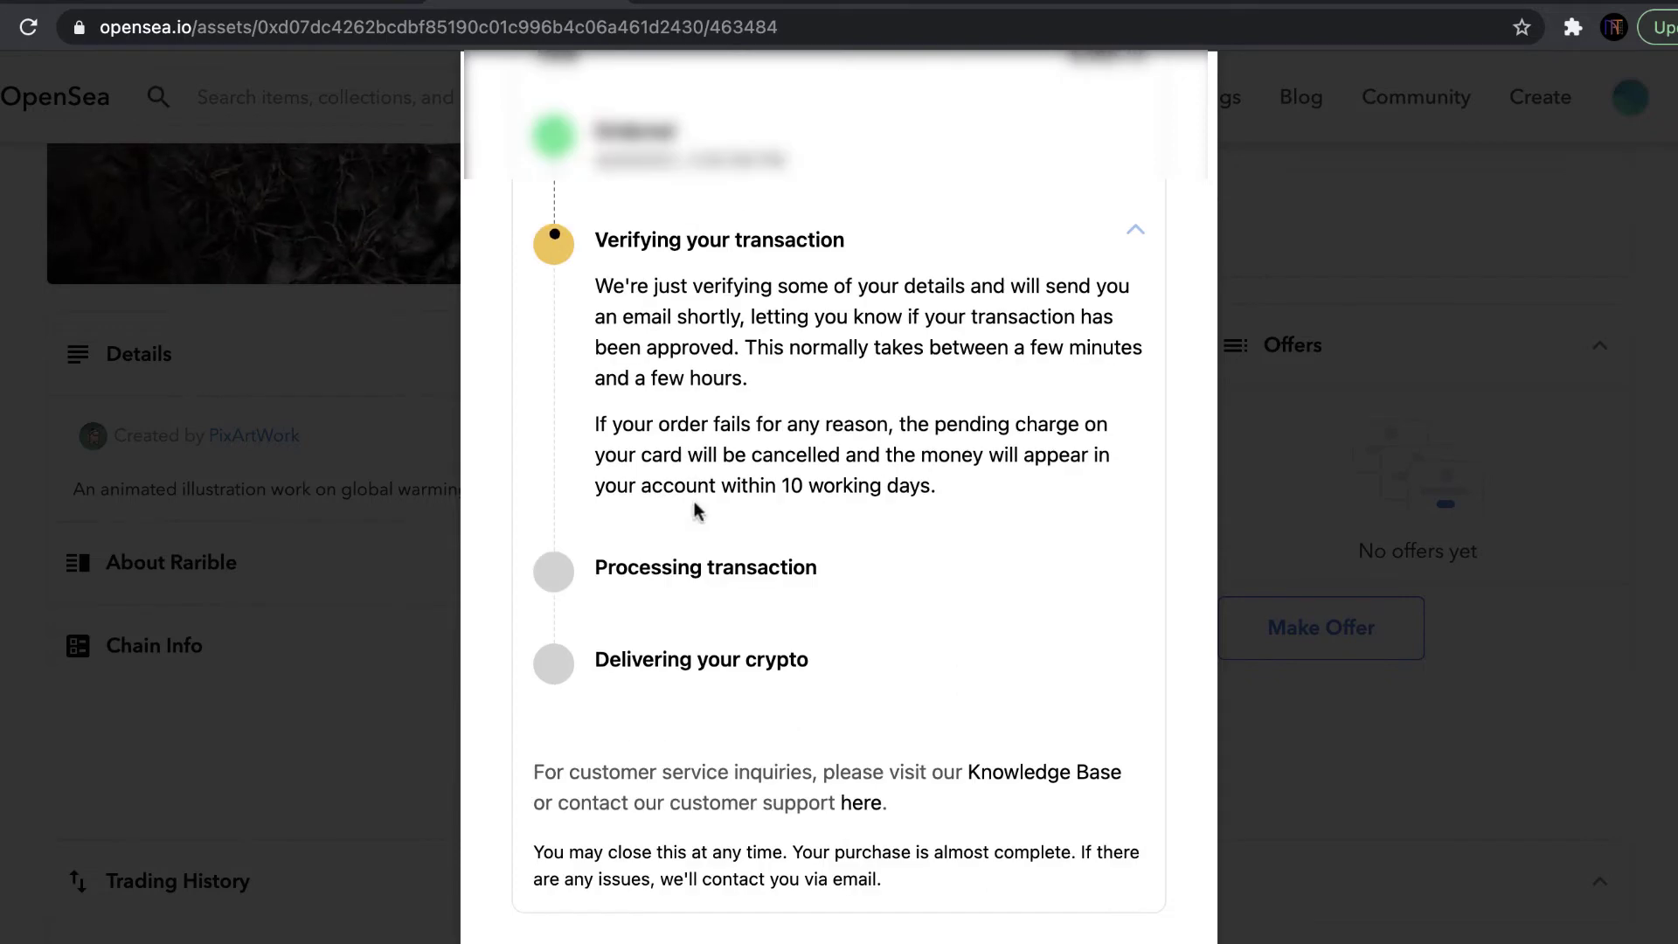
scroll(977, 262, "up", 5)
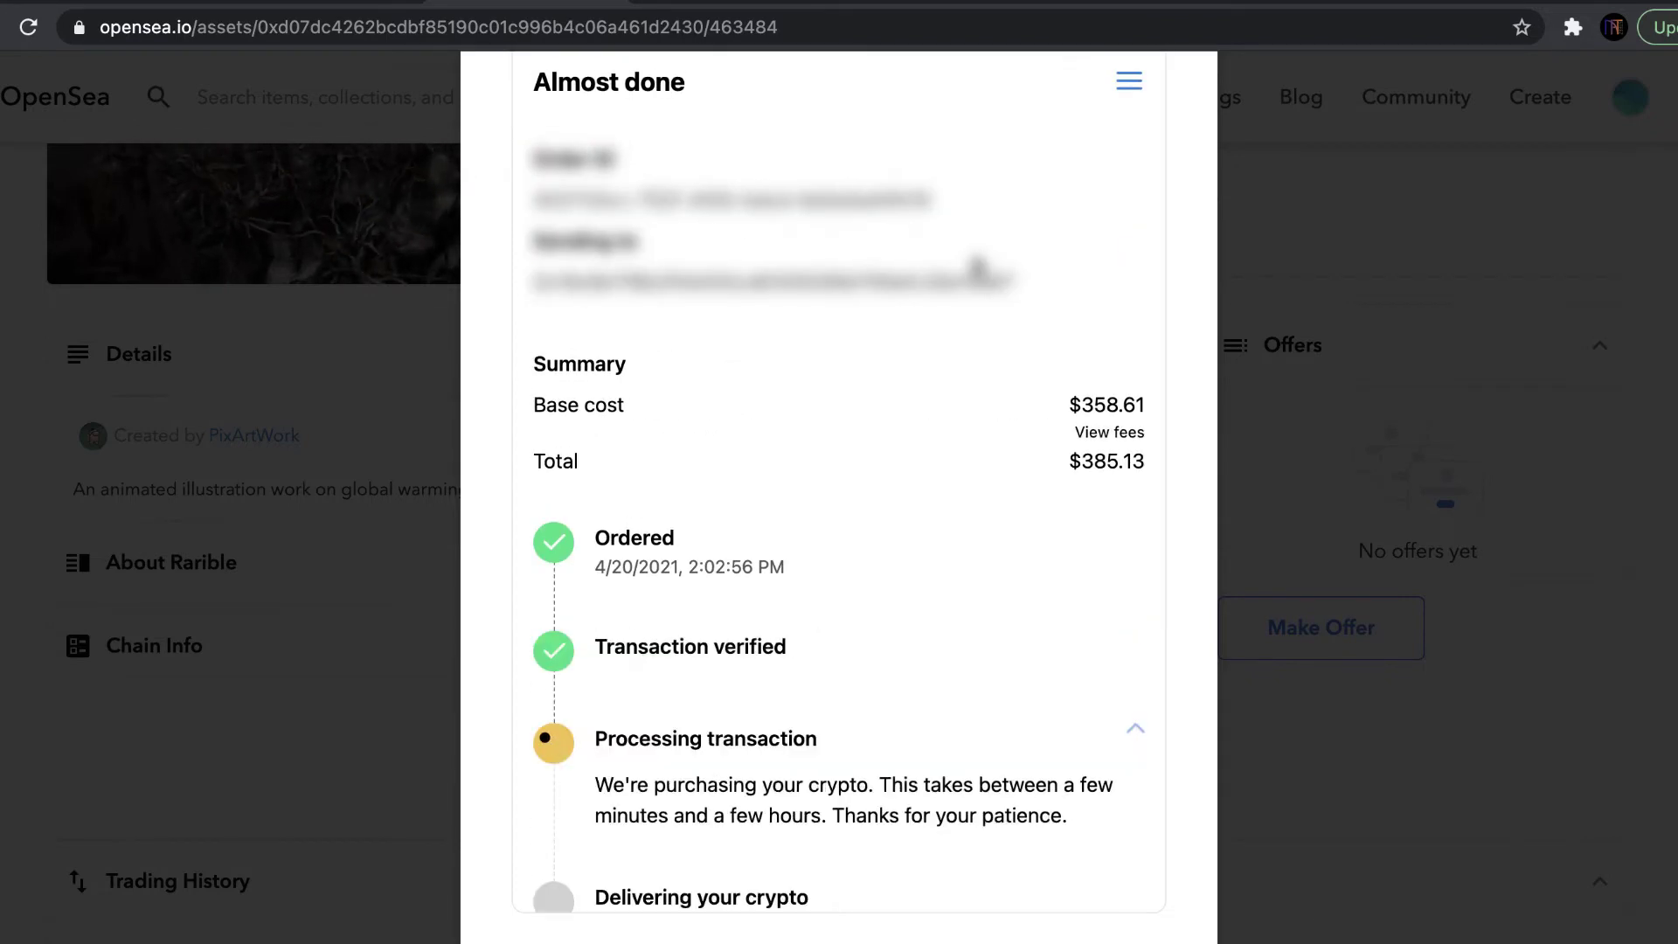
scroll(976, 263, "down", 2)
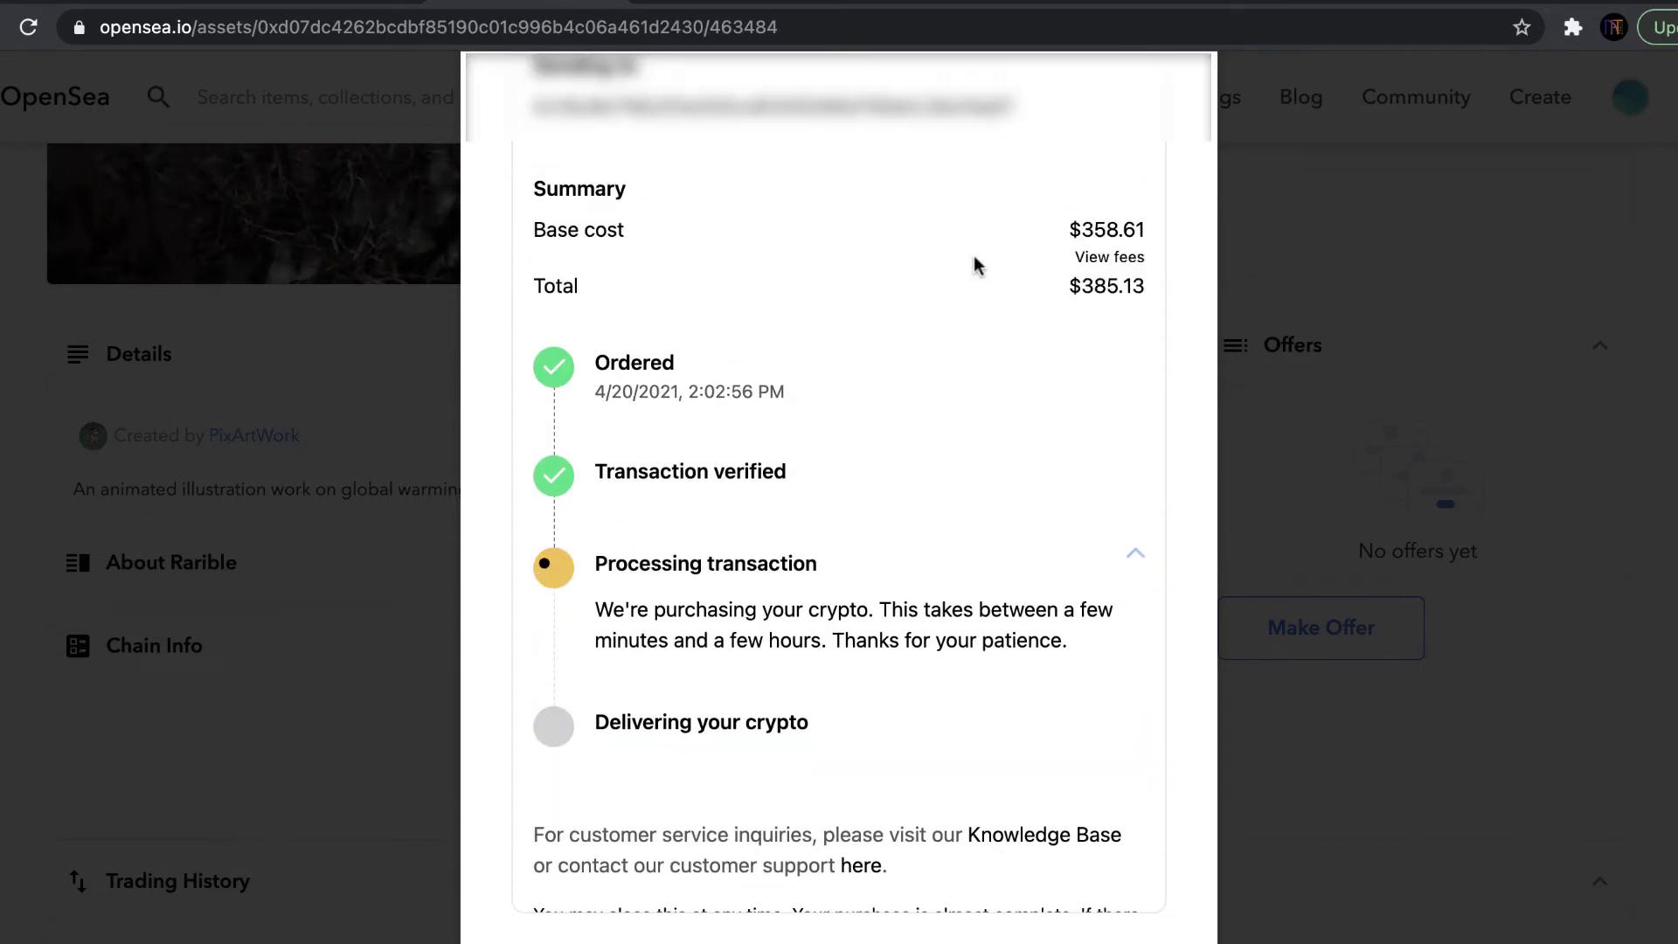
scroll(976, 264, "down", 1)
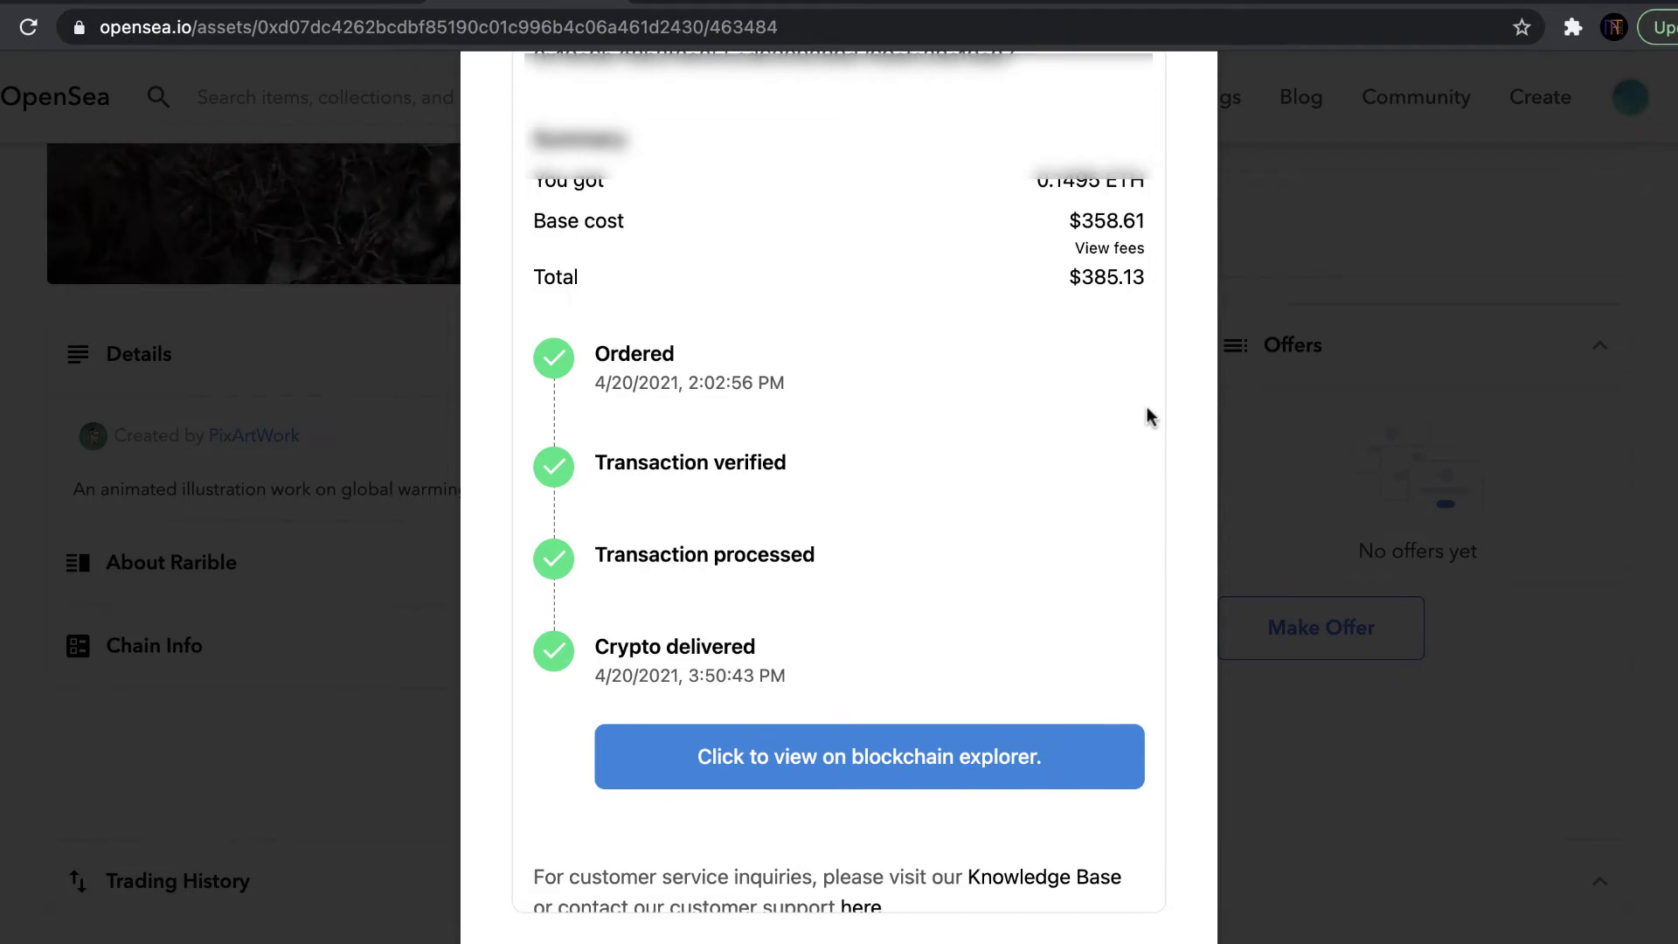
Review the crypto purchase receipt and view the transaction on the blockchain explorer.
scroll(773, 570, "up", 1)
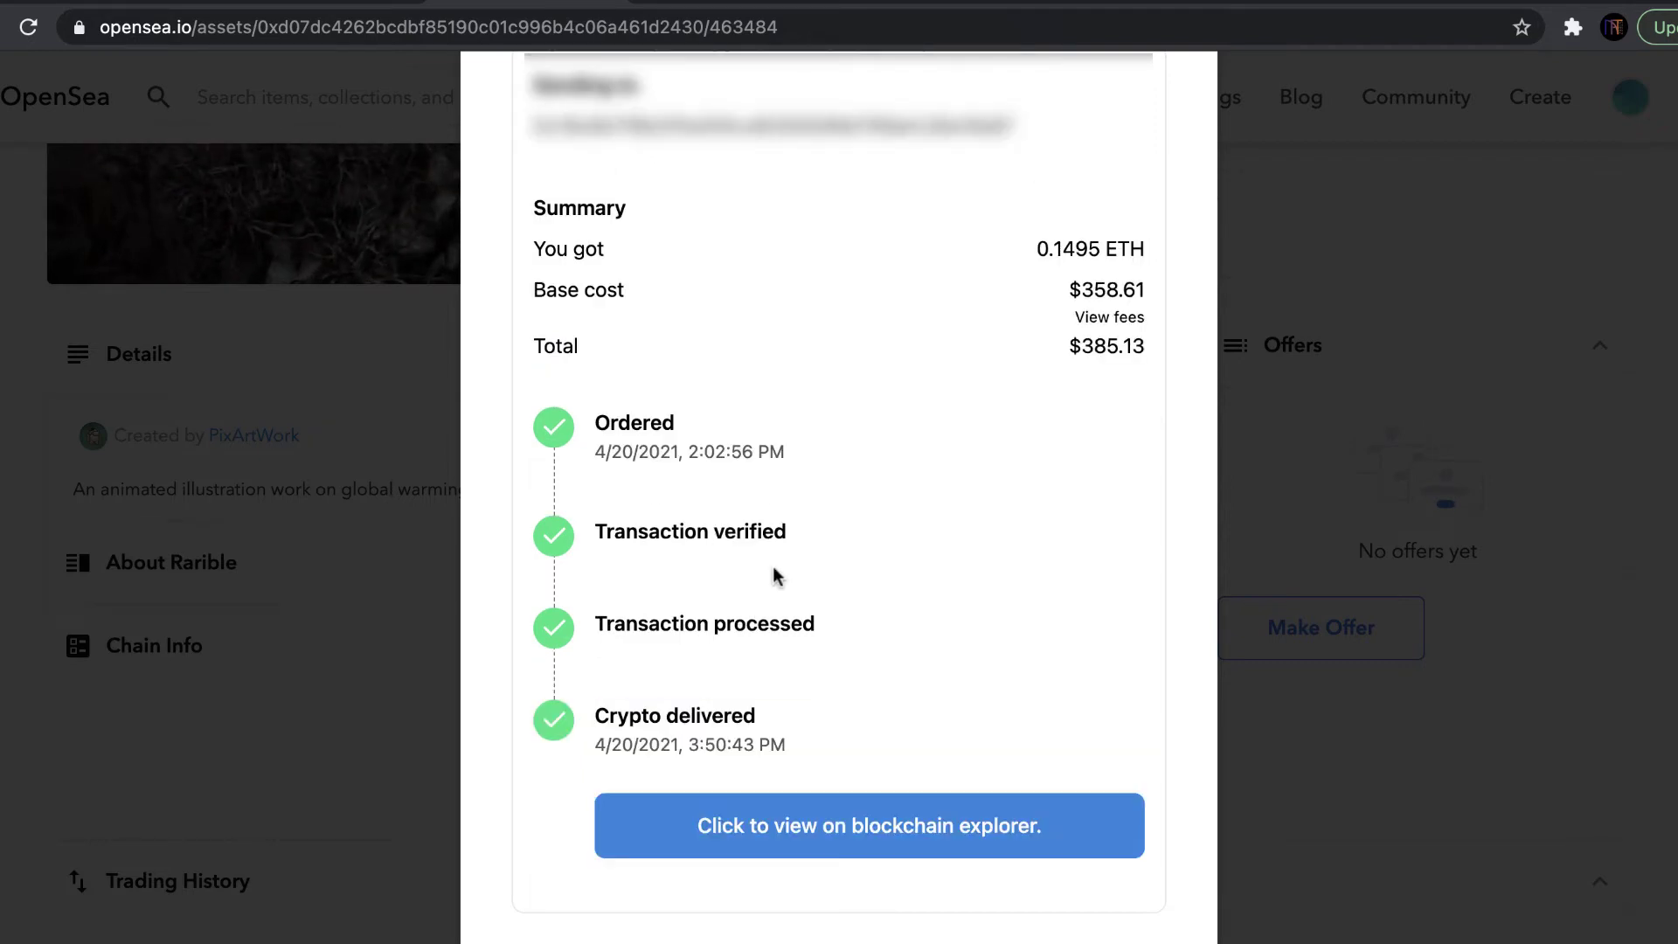
scroll(774, 574, "down", 1)
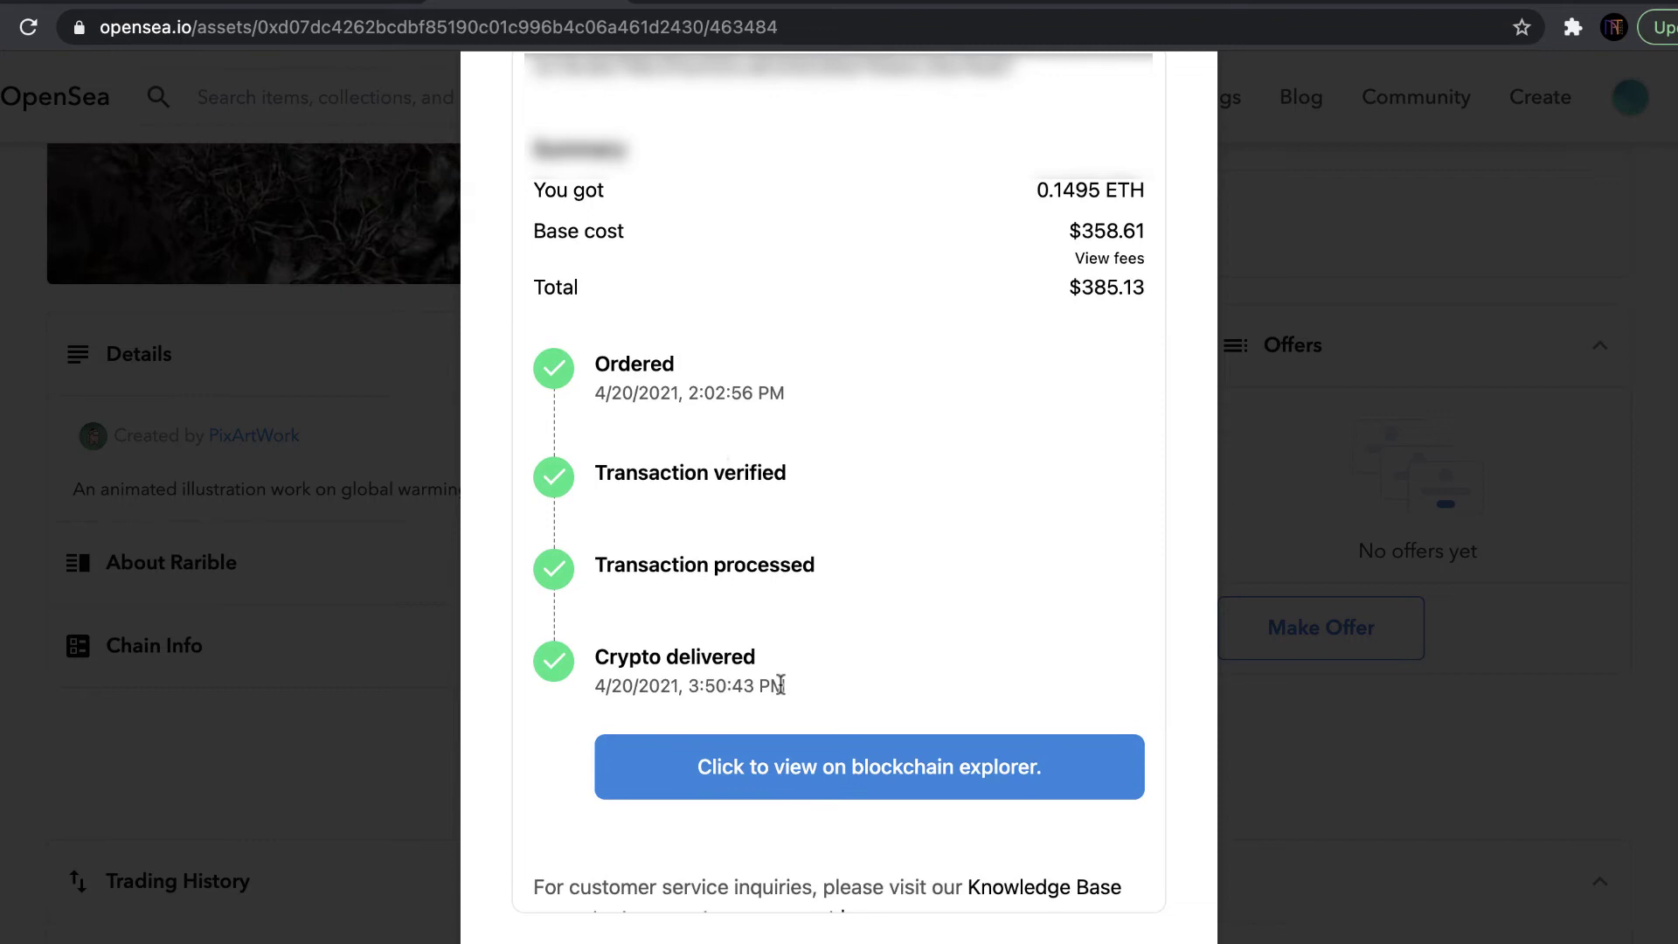
scroll(780, 690, "up", 3)
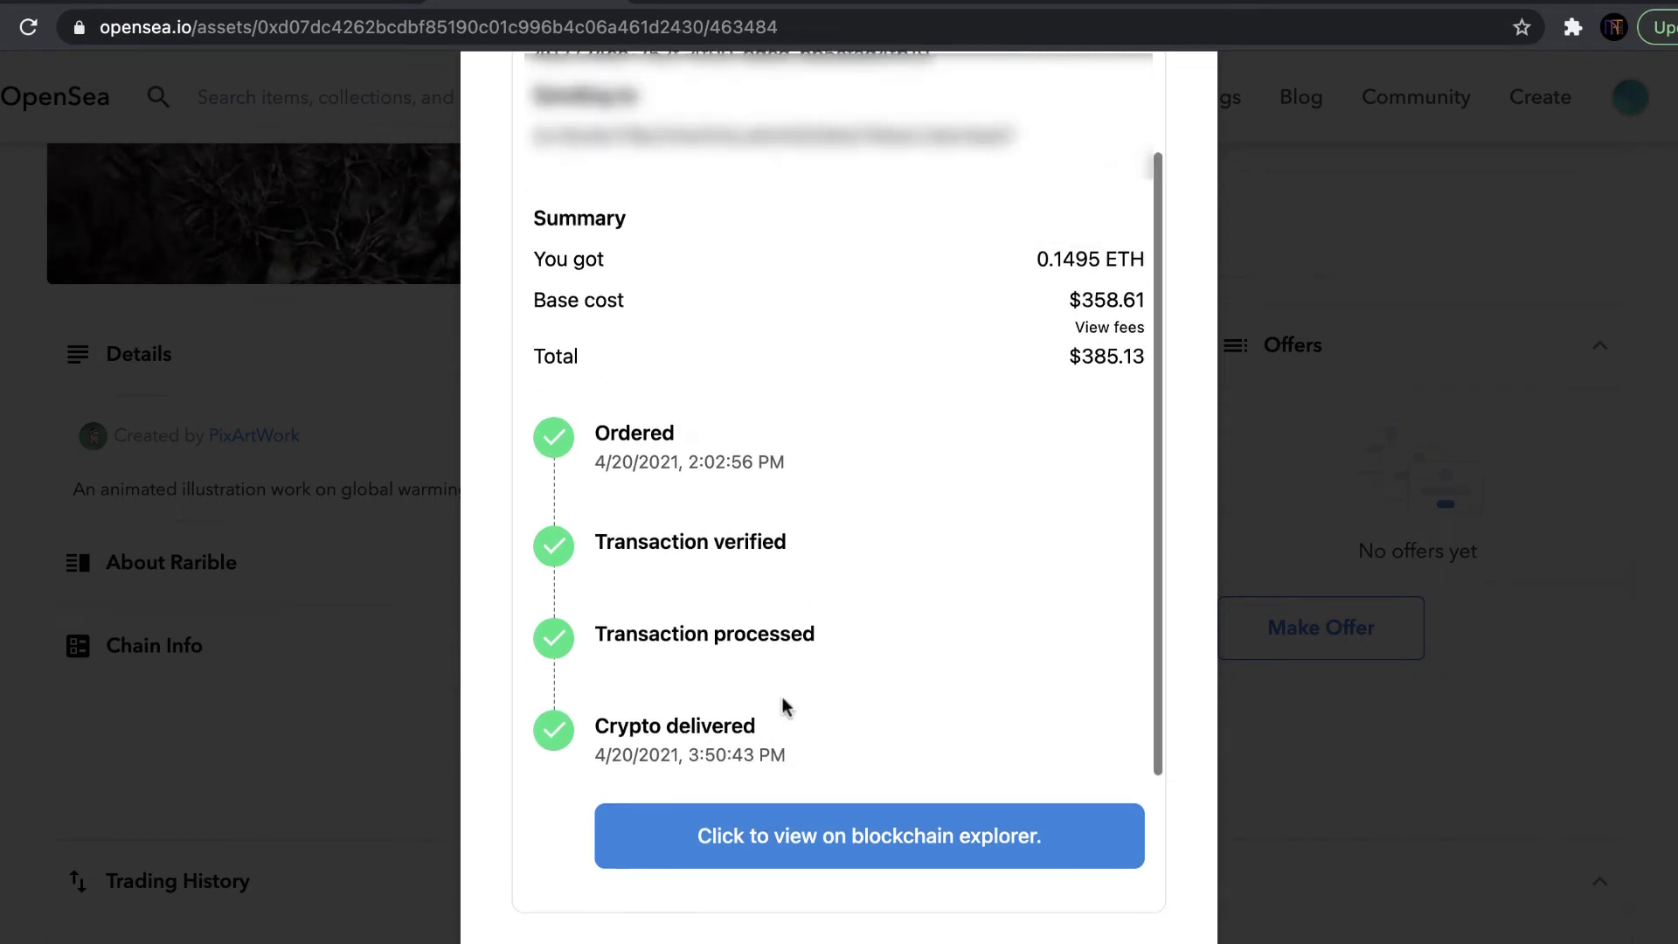
scroll(780, 696, "down", 5)
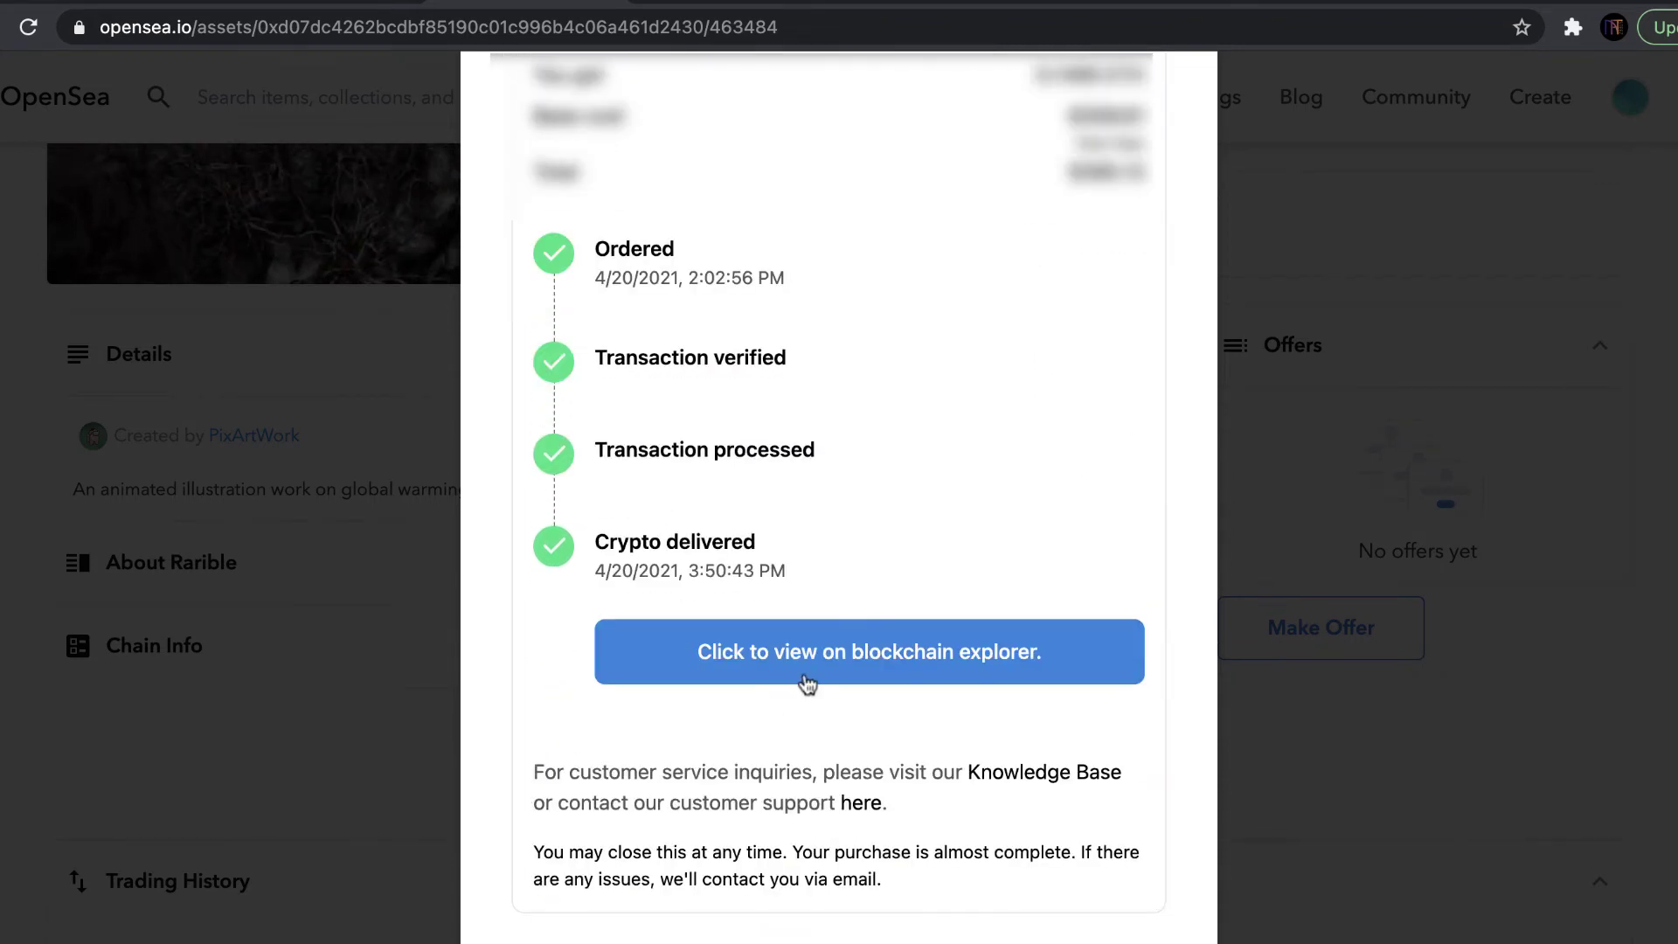
left_click(804, 675)
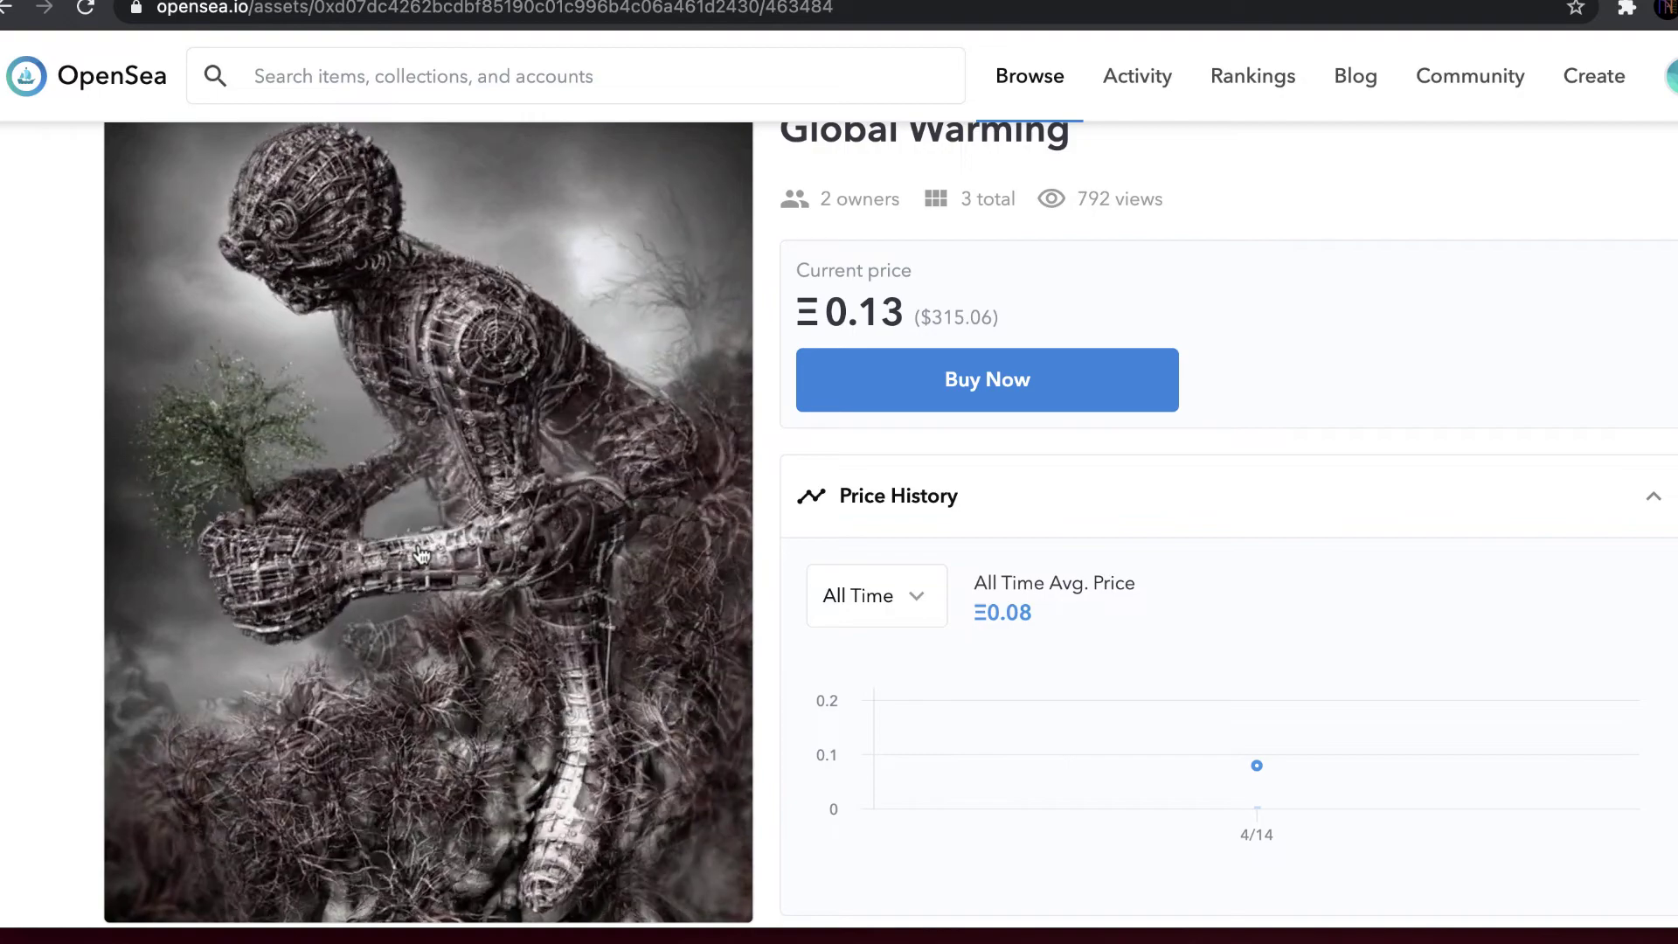
Buy Global Warming for 0.13 ETH, accepting the unreviewed-item and terms-of-service acknowledgements.
scroll(422, 556, "up", 1)
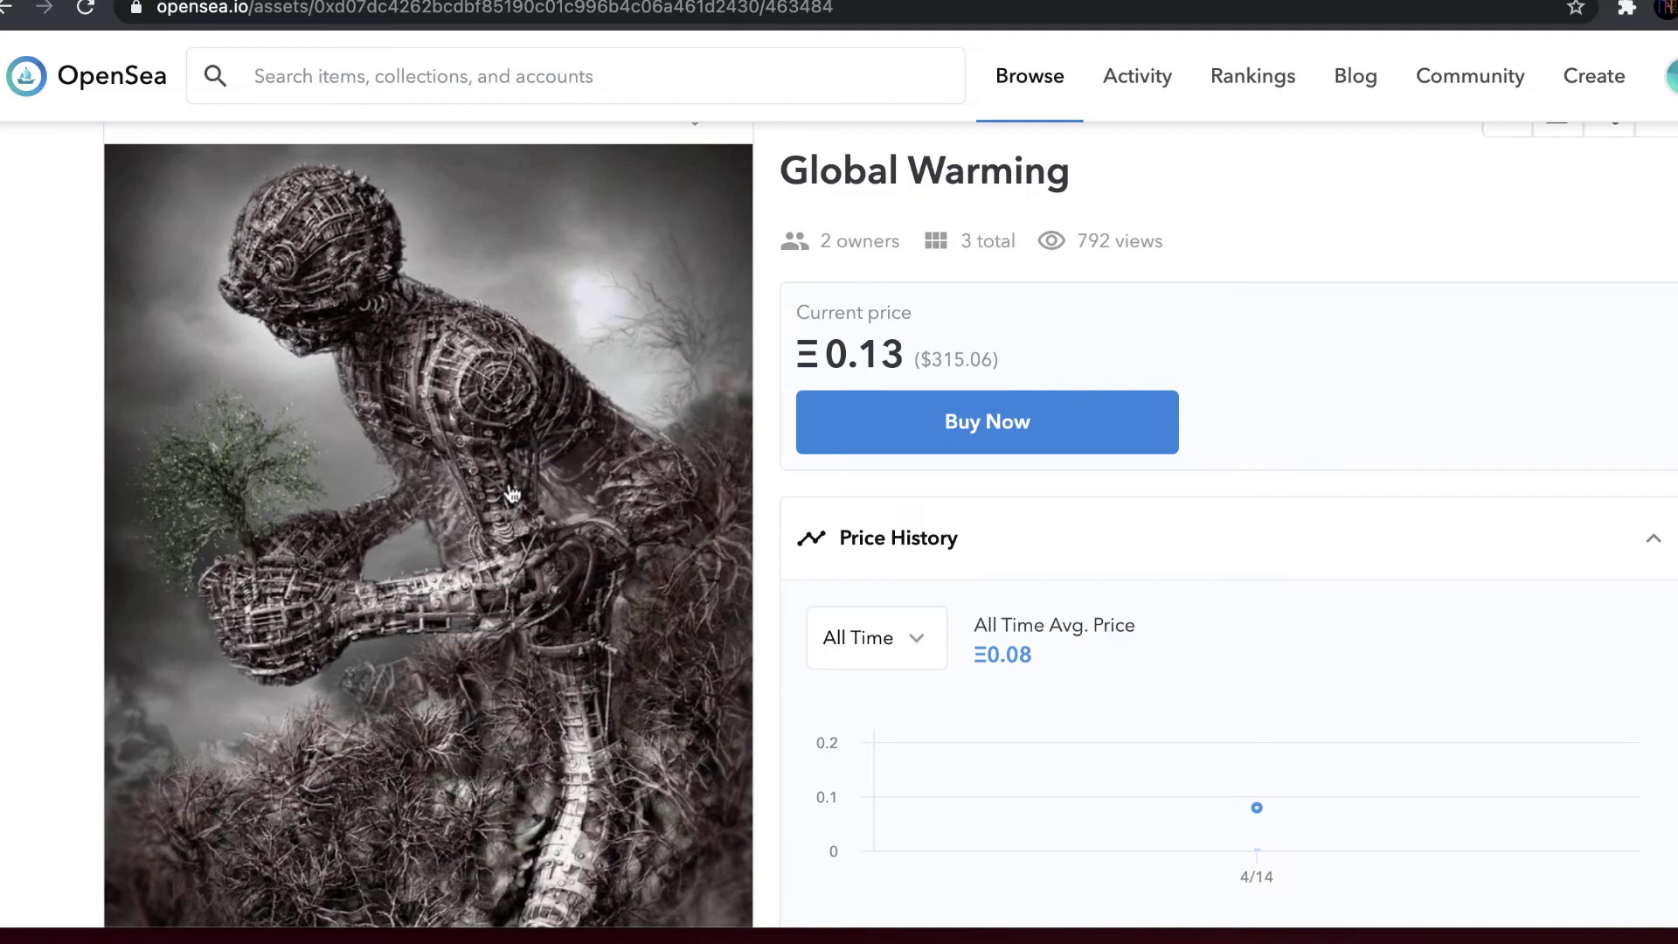
left_click(893, 438)
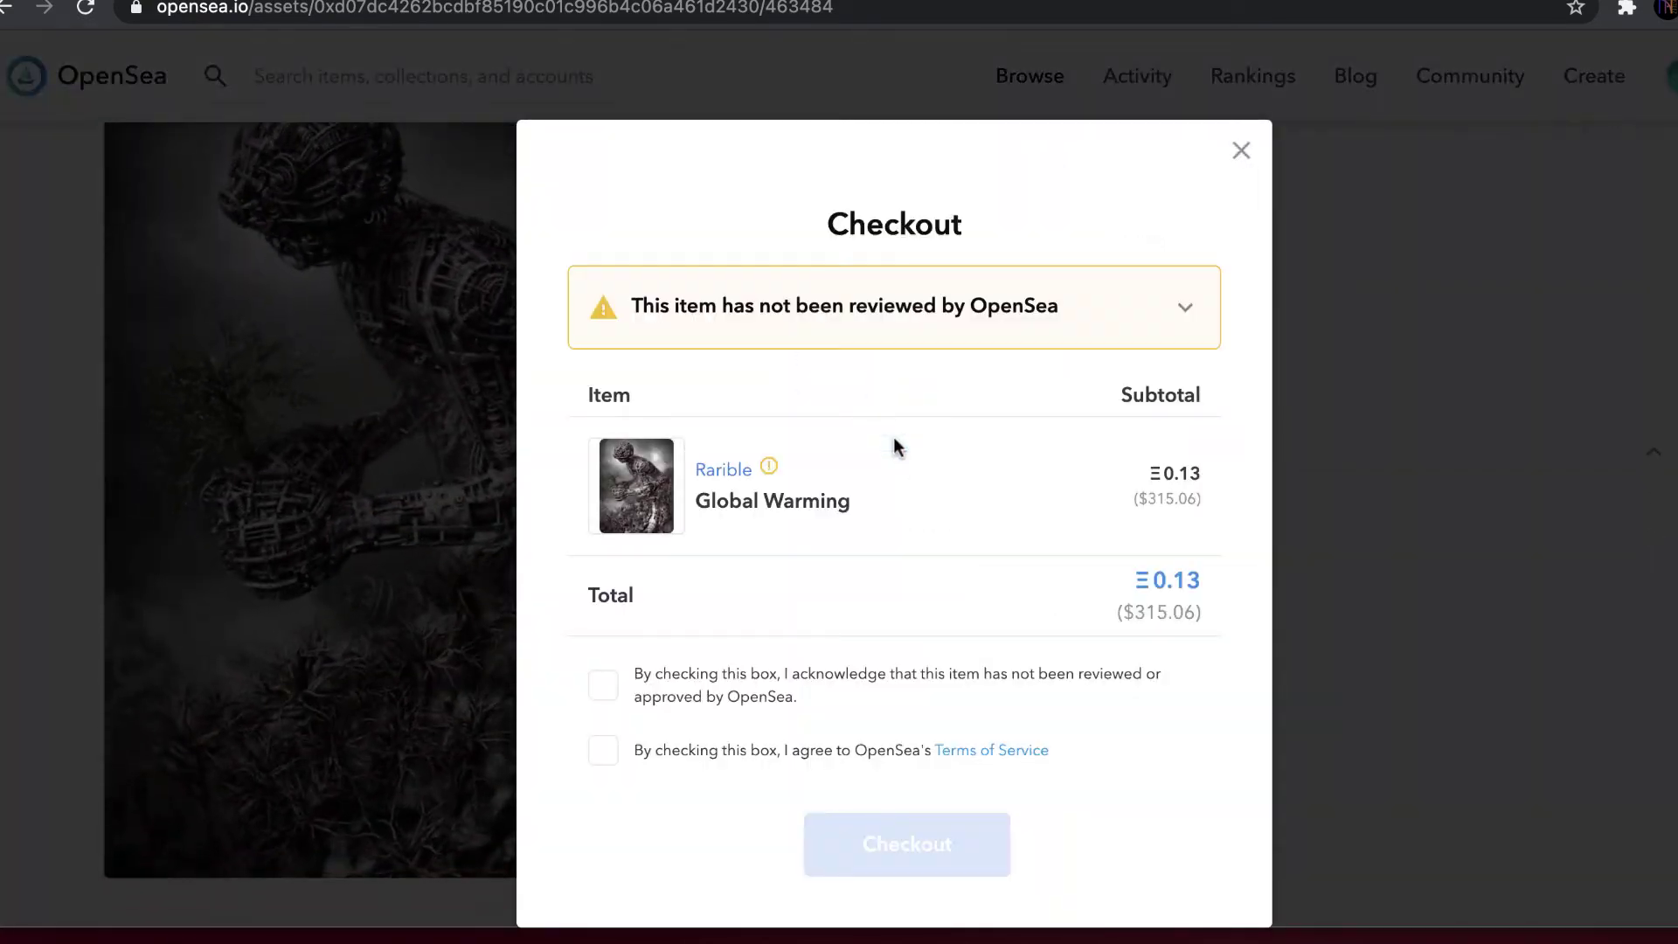
left_click(603, 685)
left_click(603, 750)
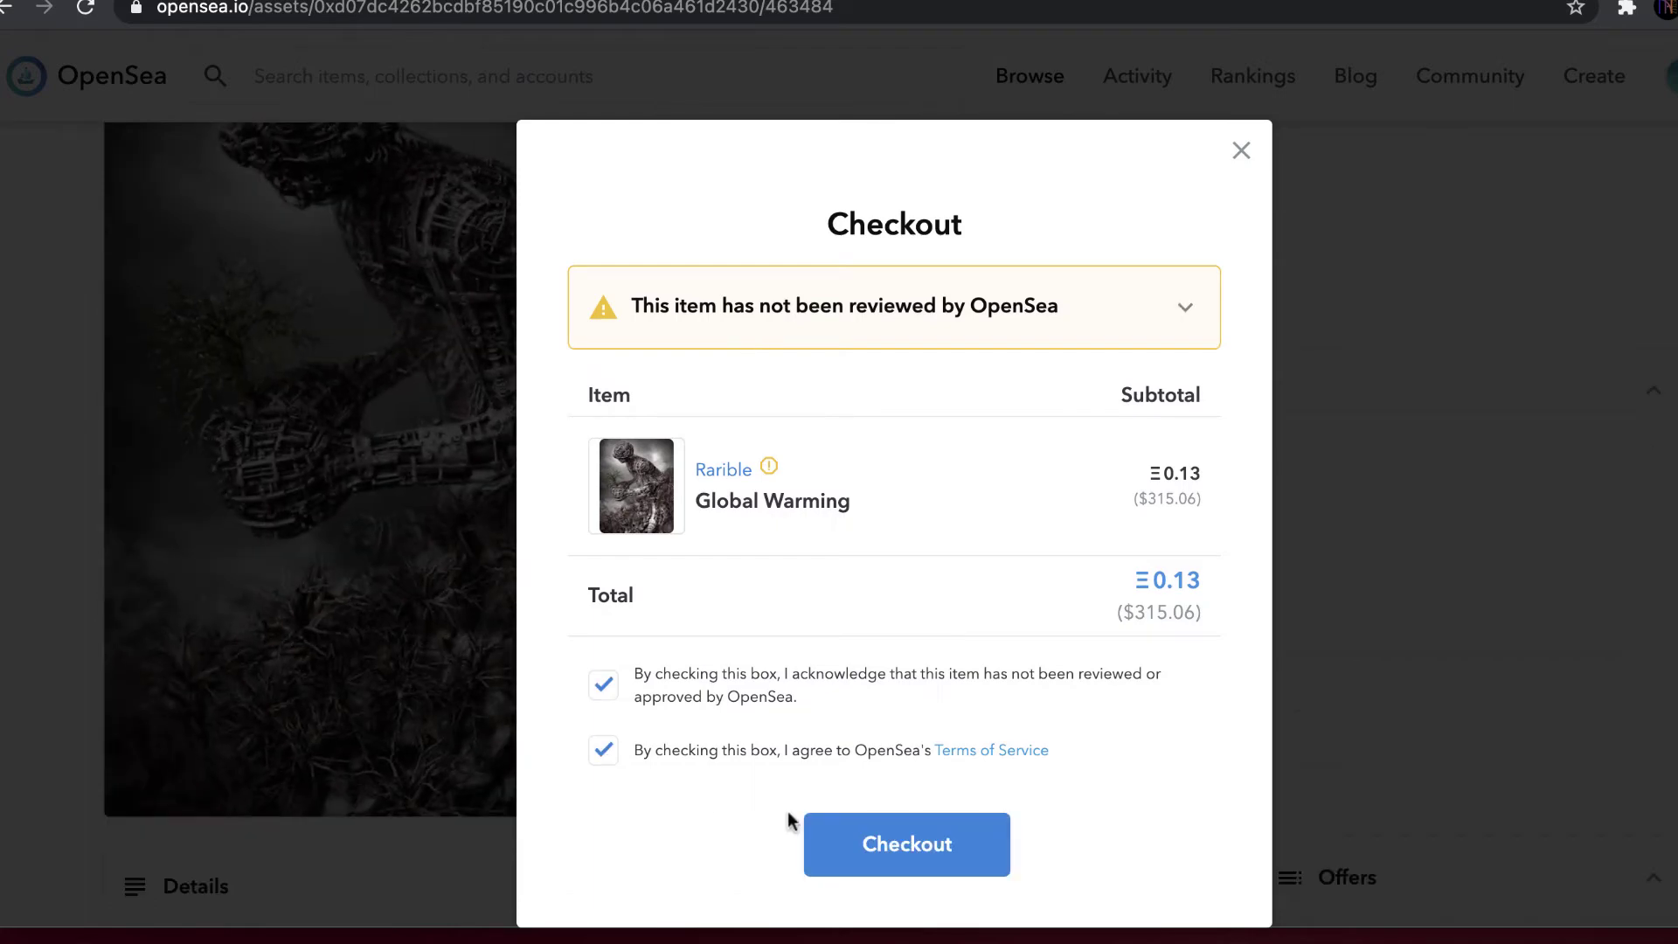
left_click(866, 836)
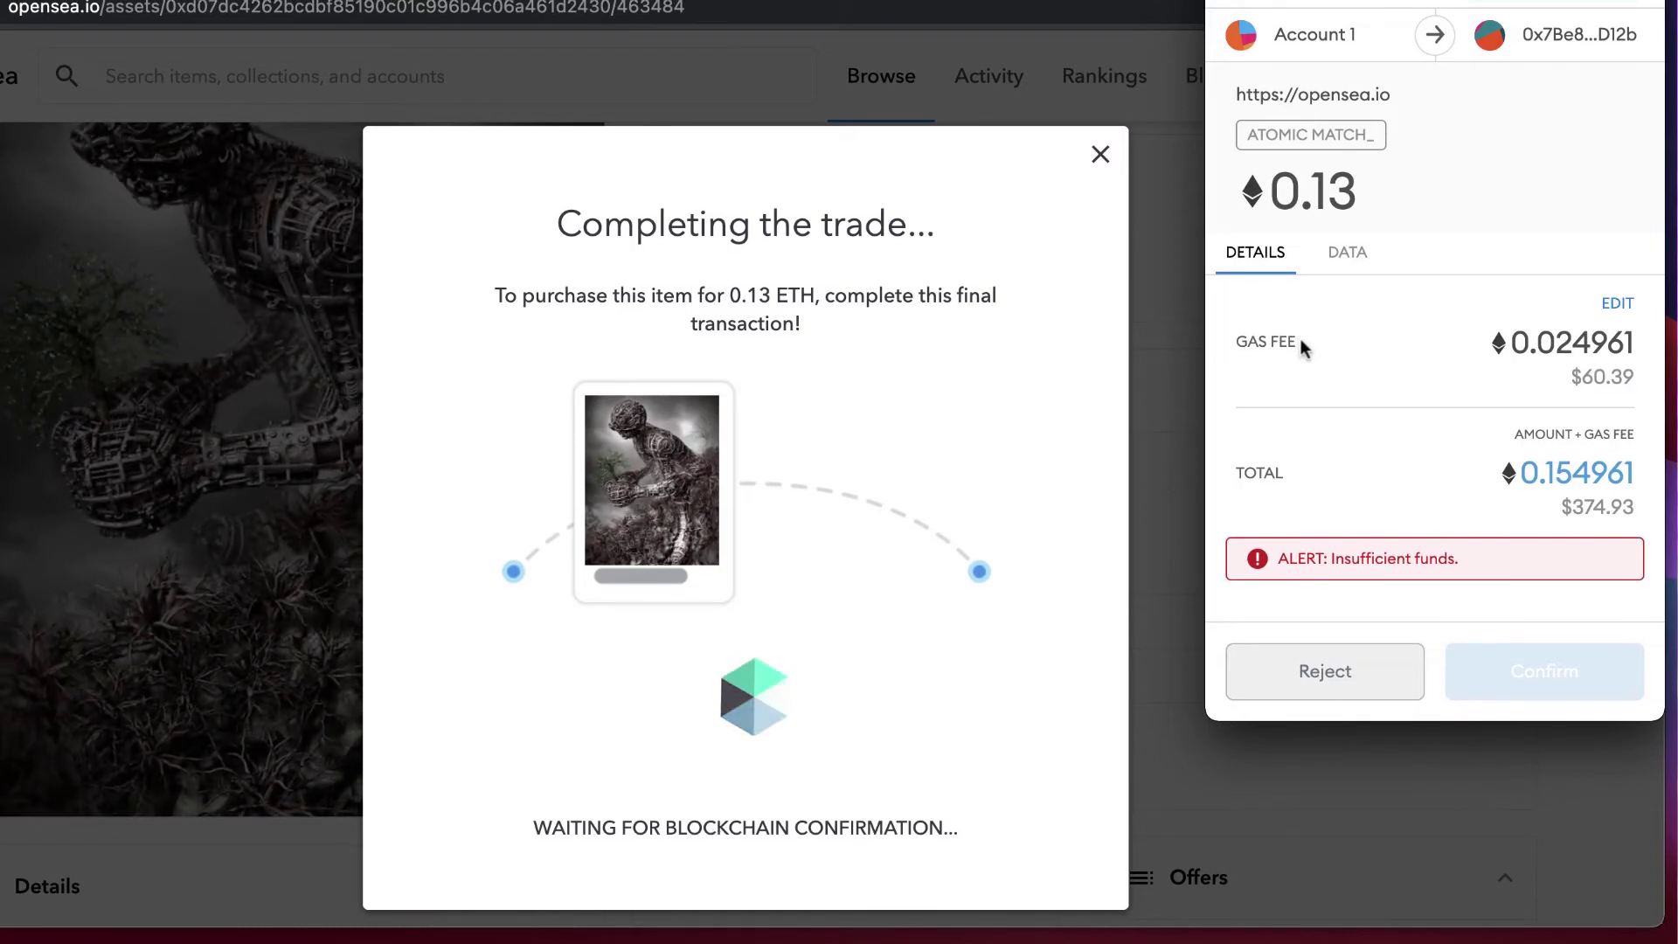
left_click_drag(1299, 336, 1251, 341)
left_click(1251, 341)
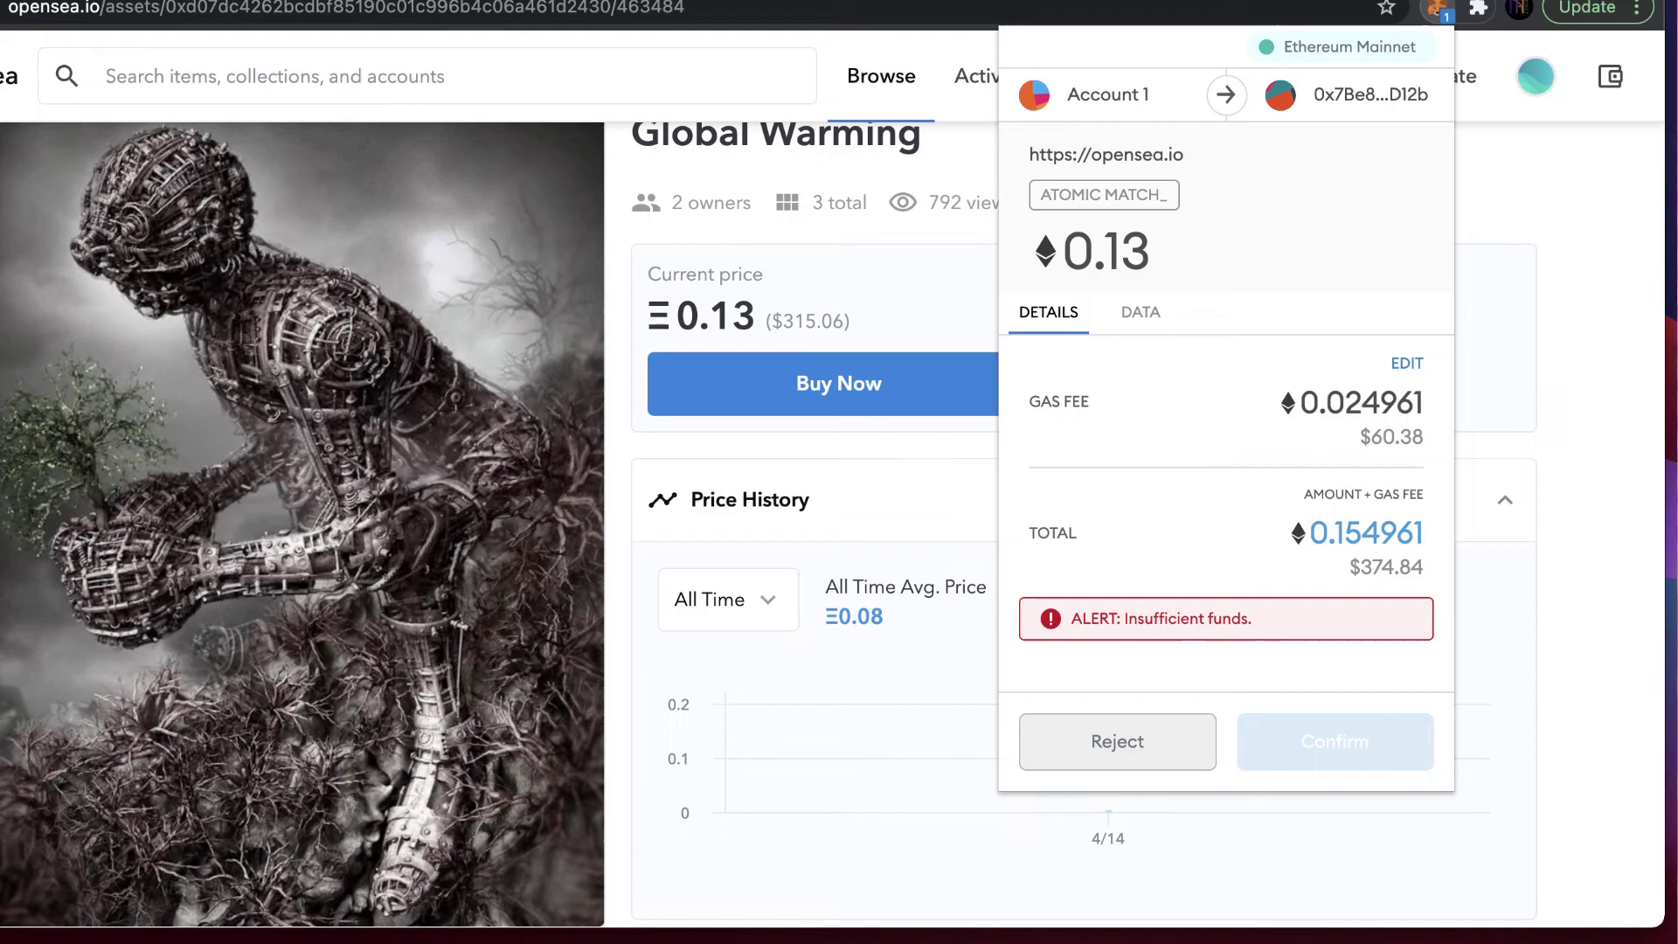
Look over the 'gas fee on opensea' results, then bring up NonFungible's Market History page.
key("ctrl+Tab")
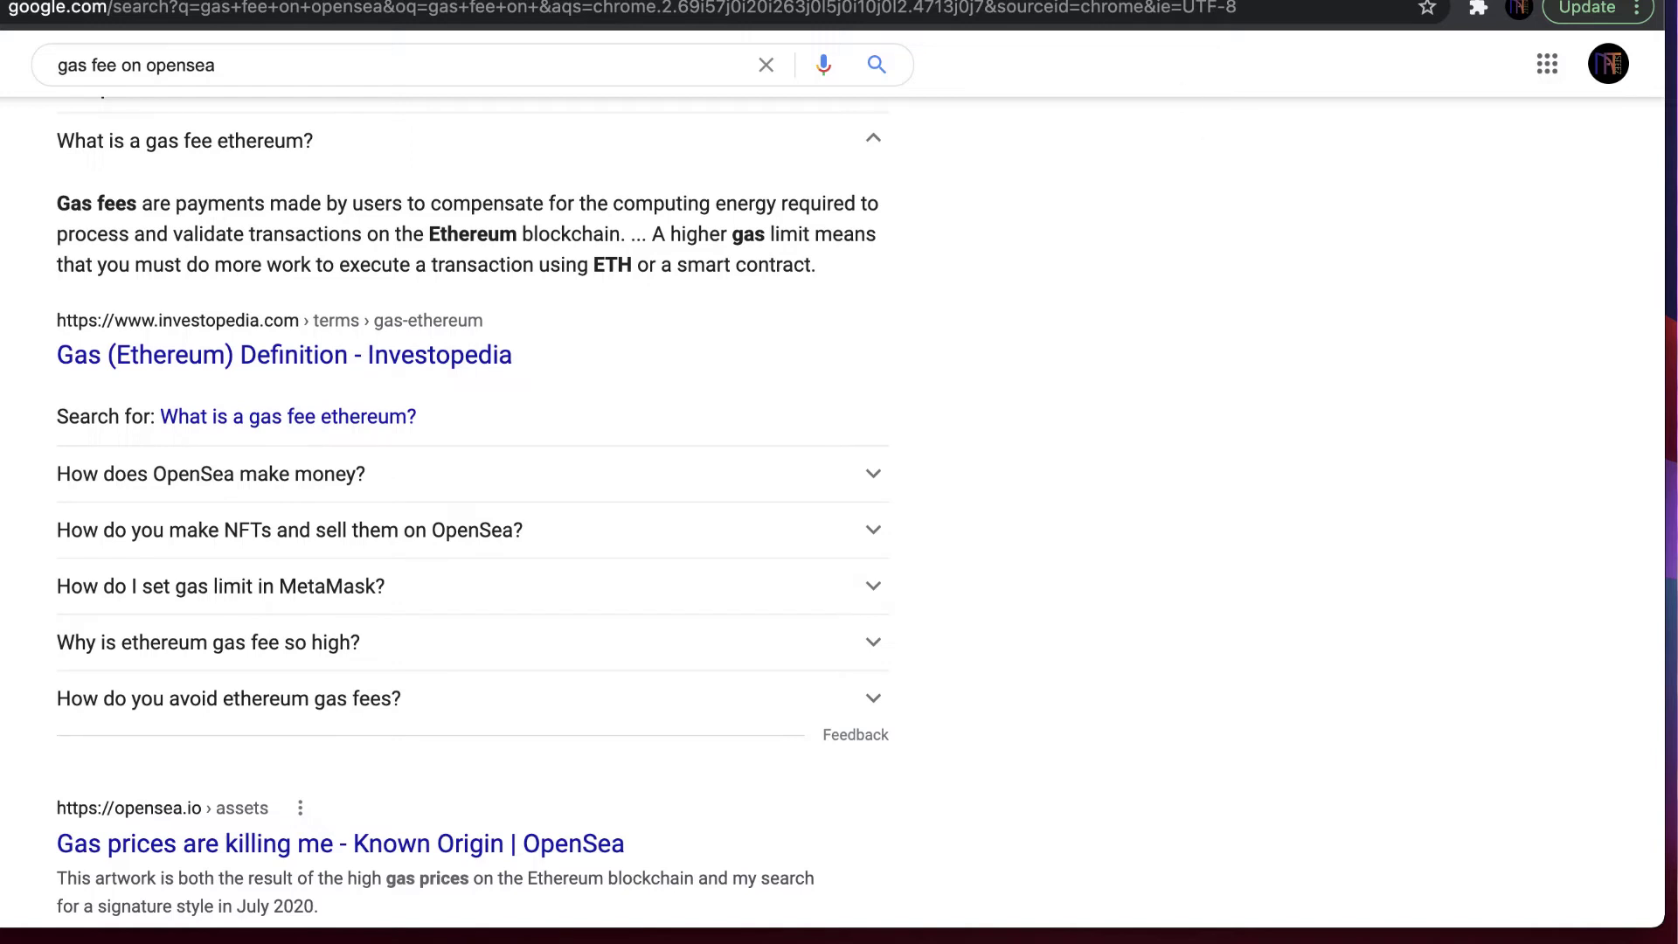
left_click(1049, 1)
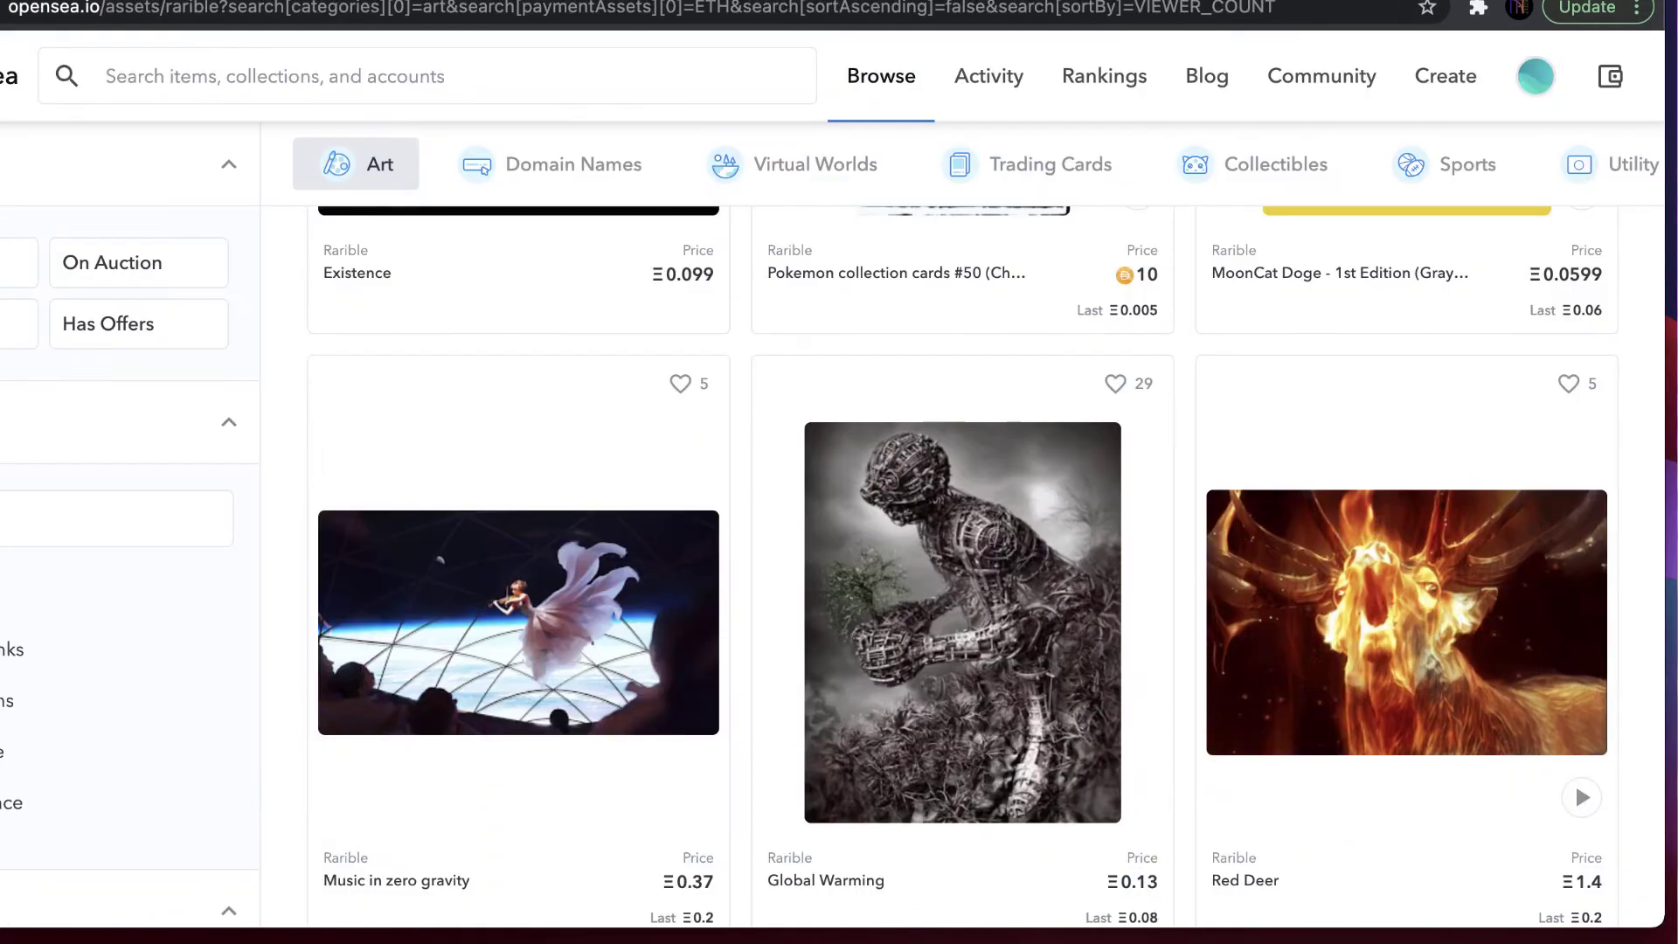
Return to OpenSea and reopen the Global Warming item to bring back the MetaMask confirmation.
left_click(968, 2)
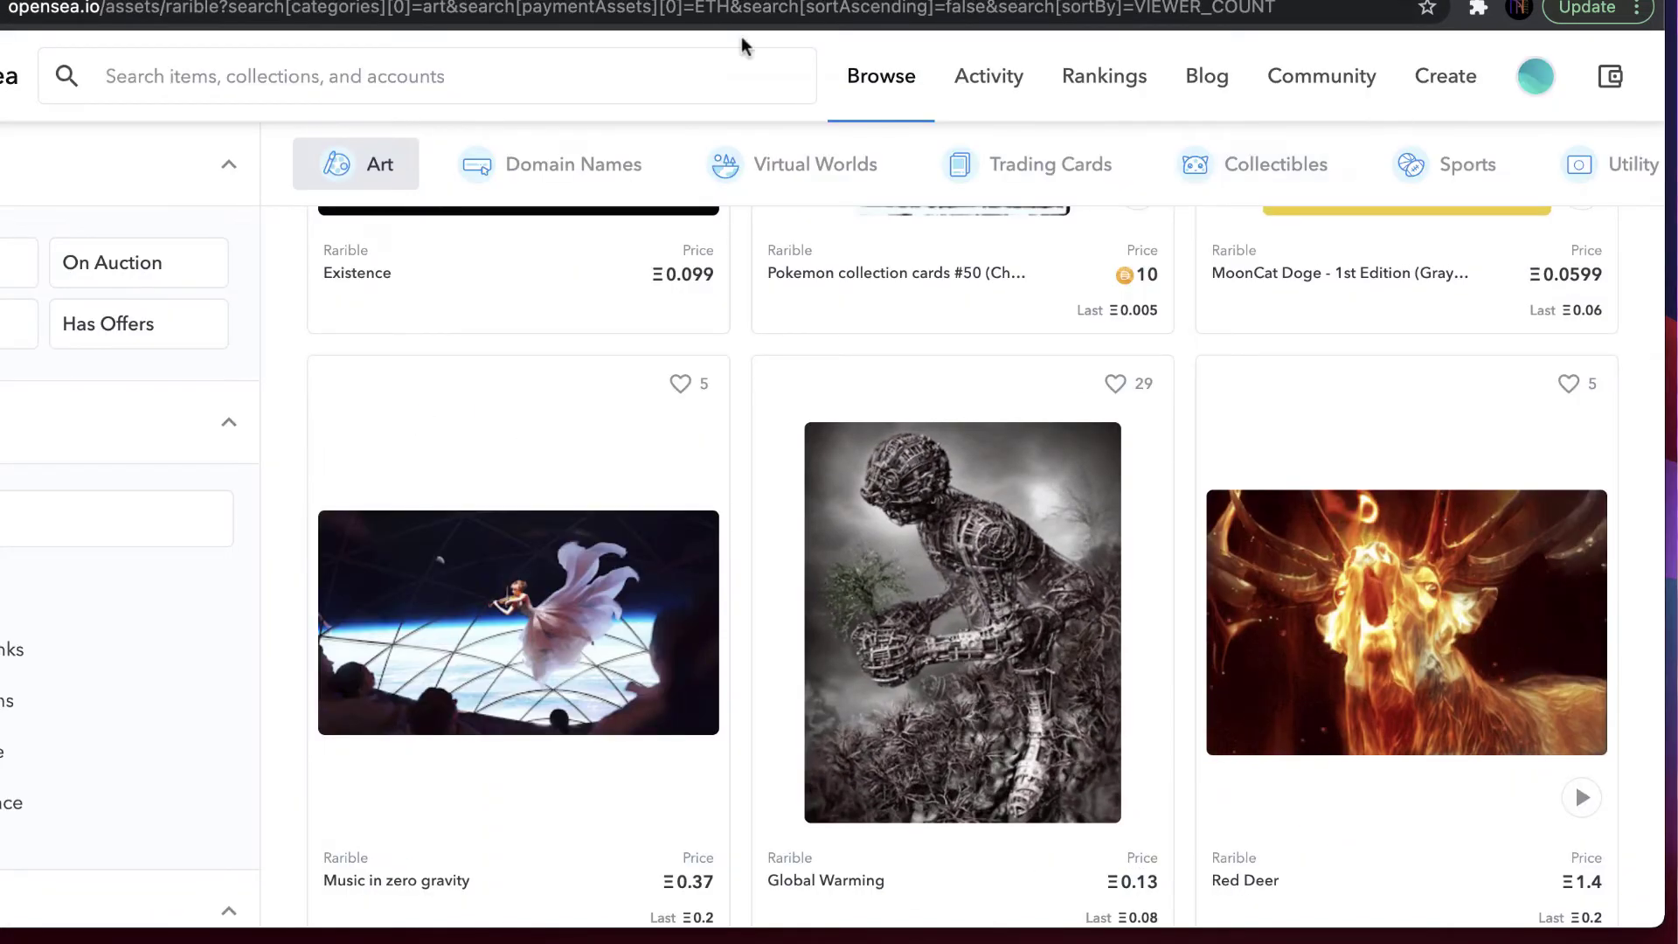
left_click(961, 621)
mouse_move(1510, 103)
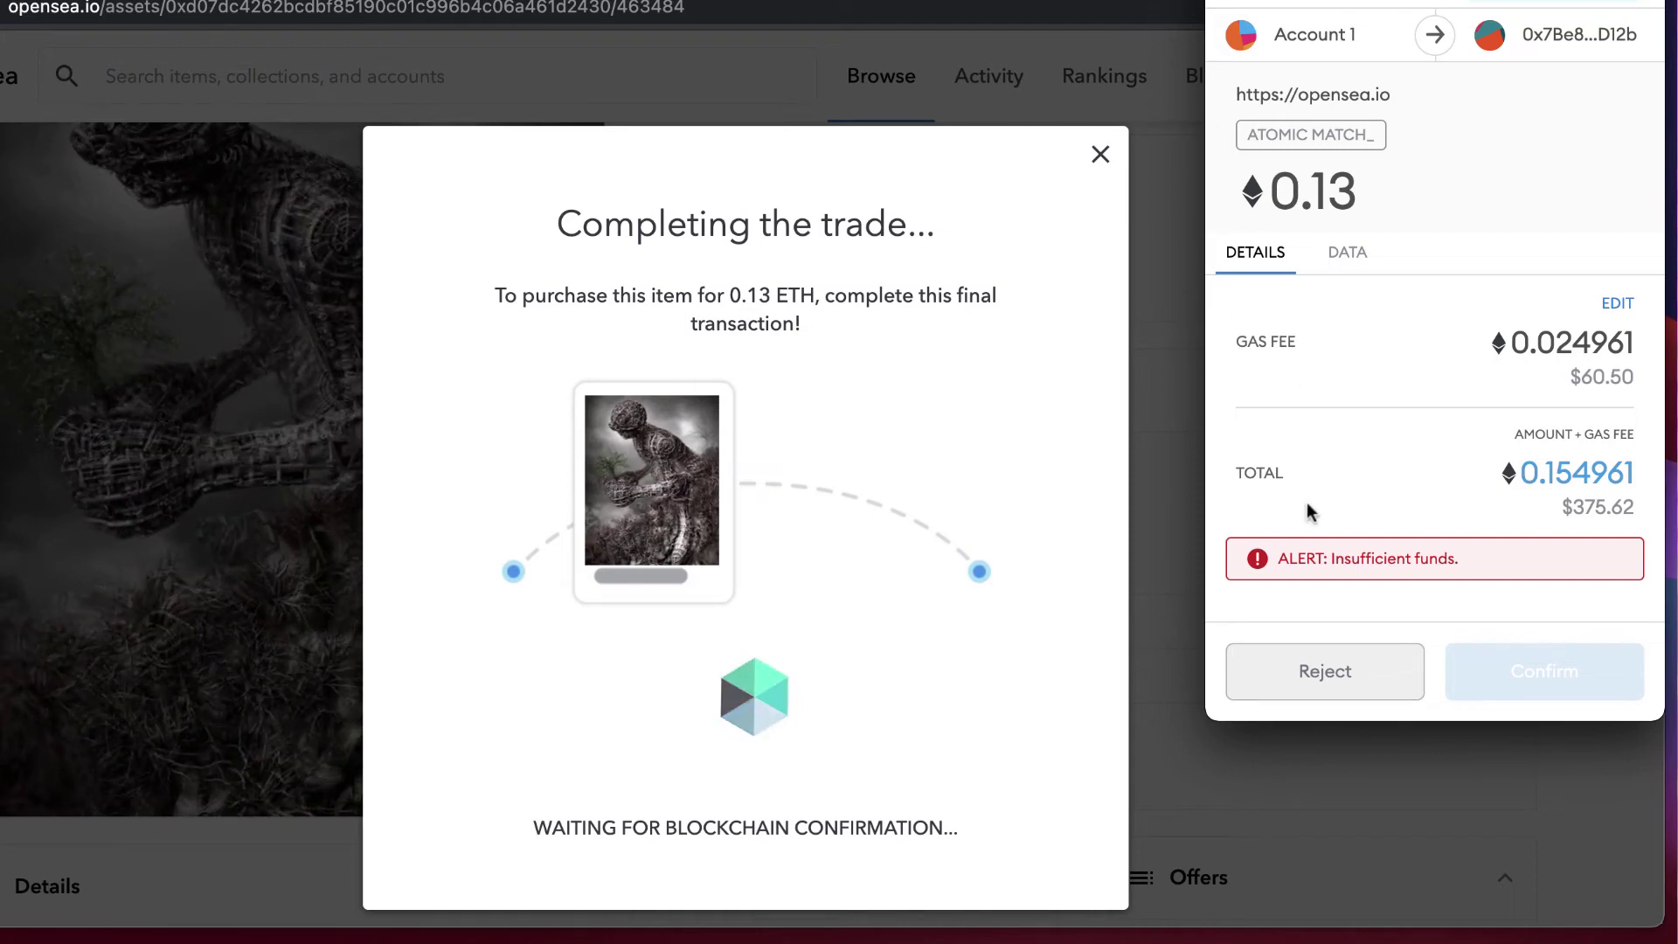
Lower the MetaMask gas price to 97 for a Ξ0.148868 total and confirm the purchase.
left_click(1615, 308)
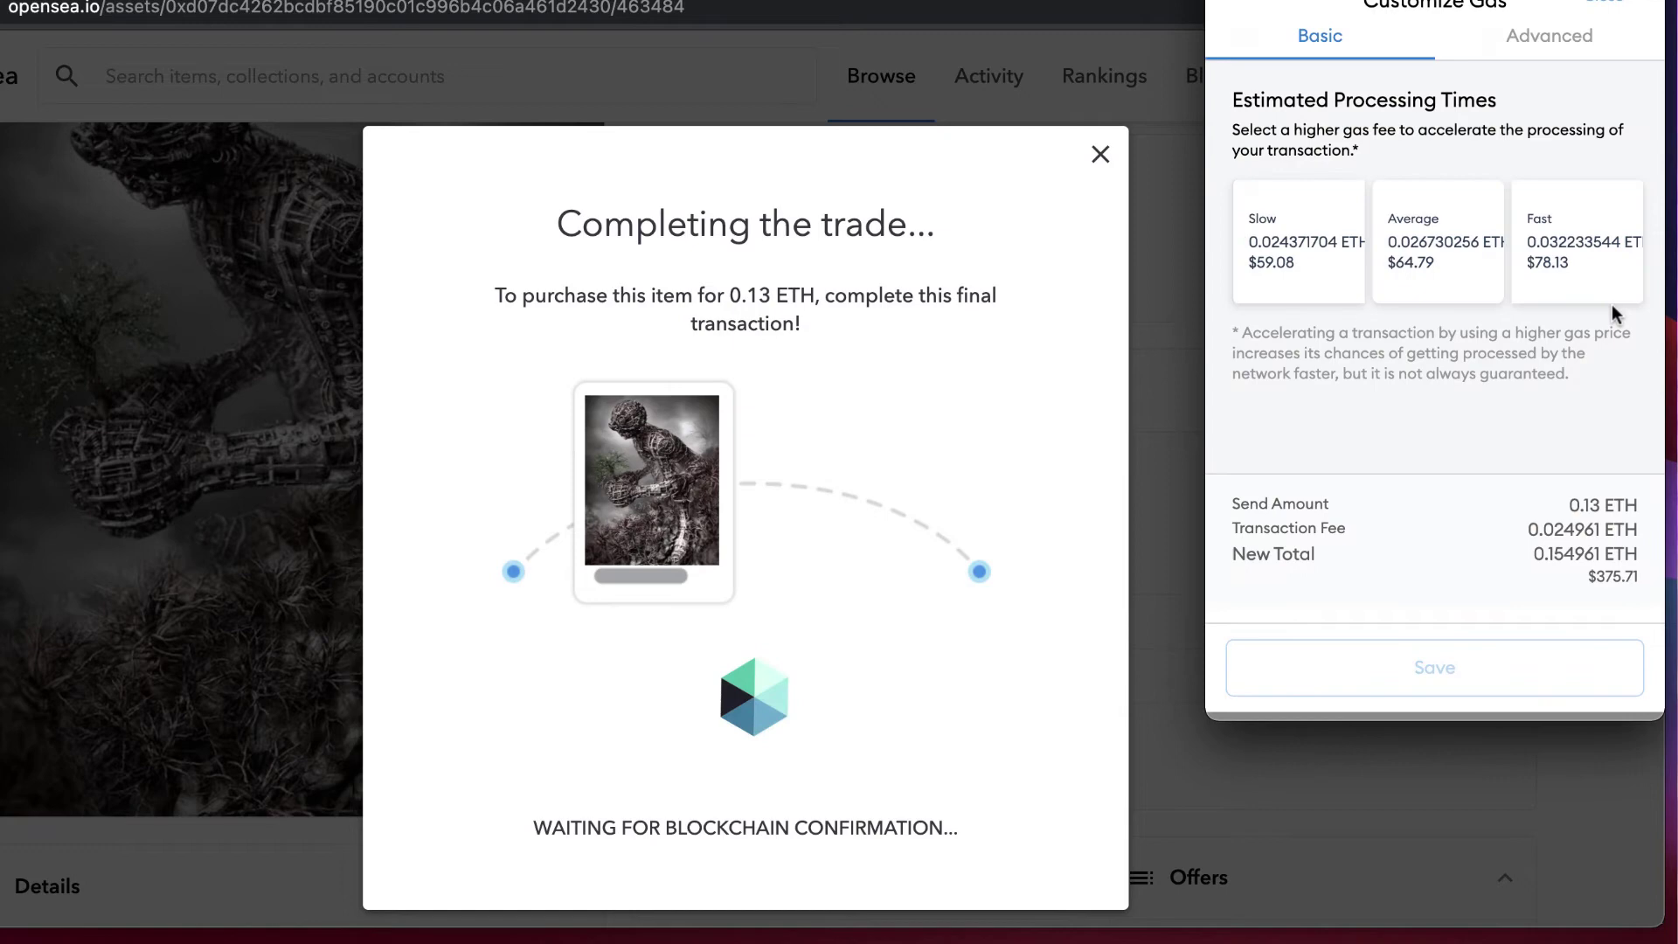
left_click(1577, 42)
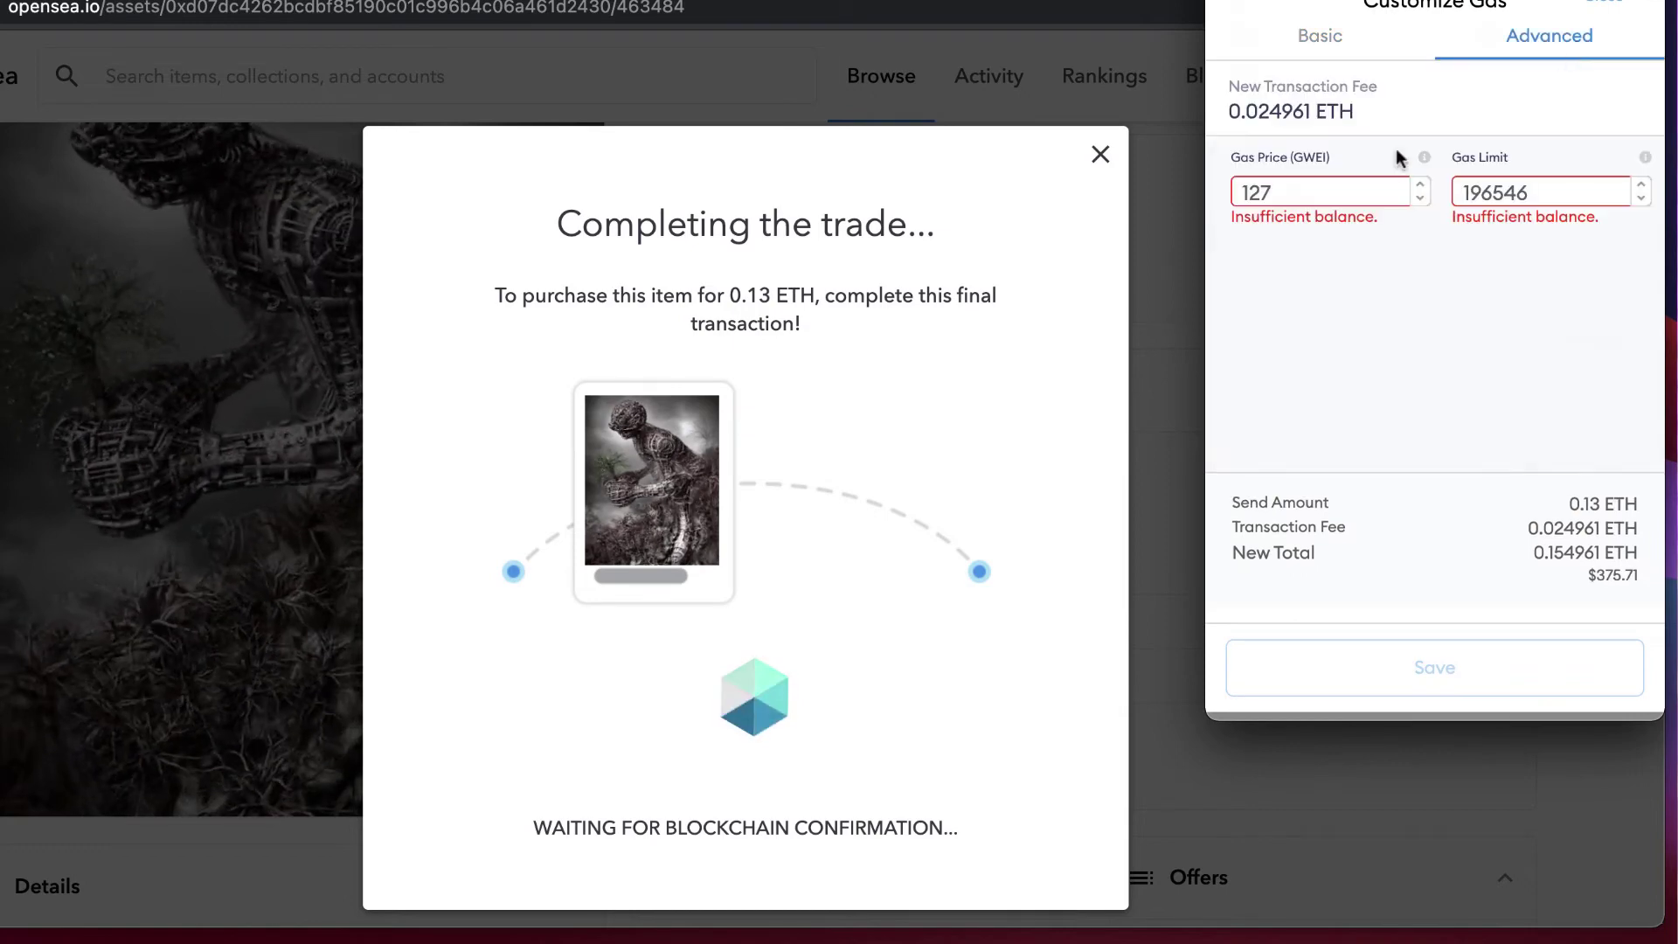
left_click(1421, 198)
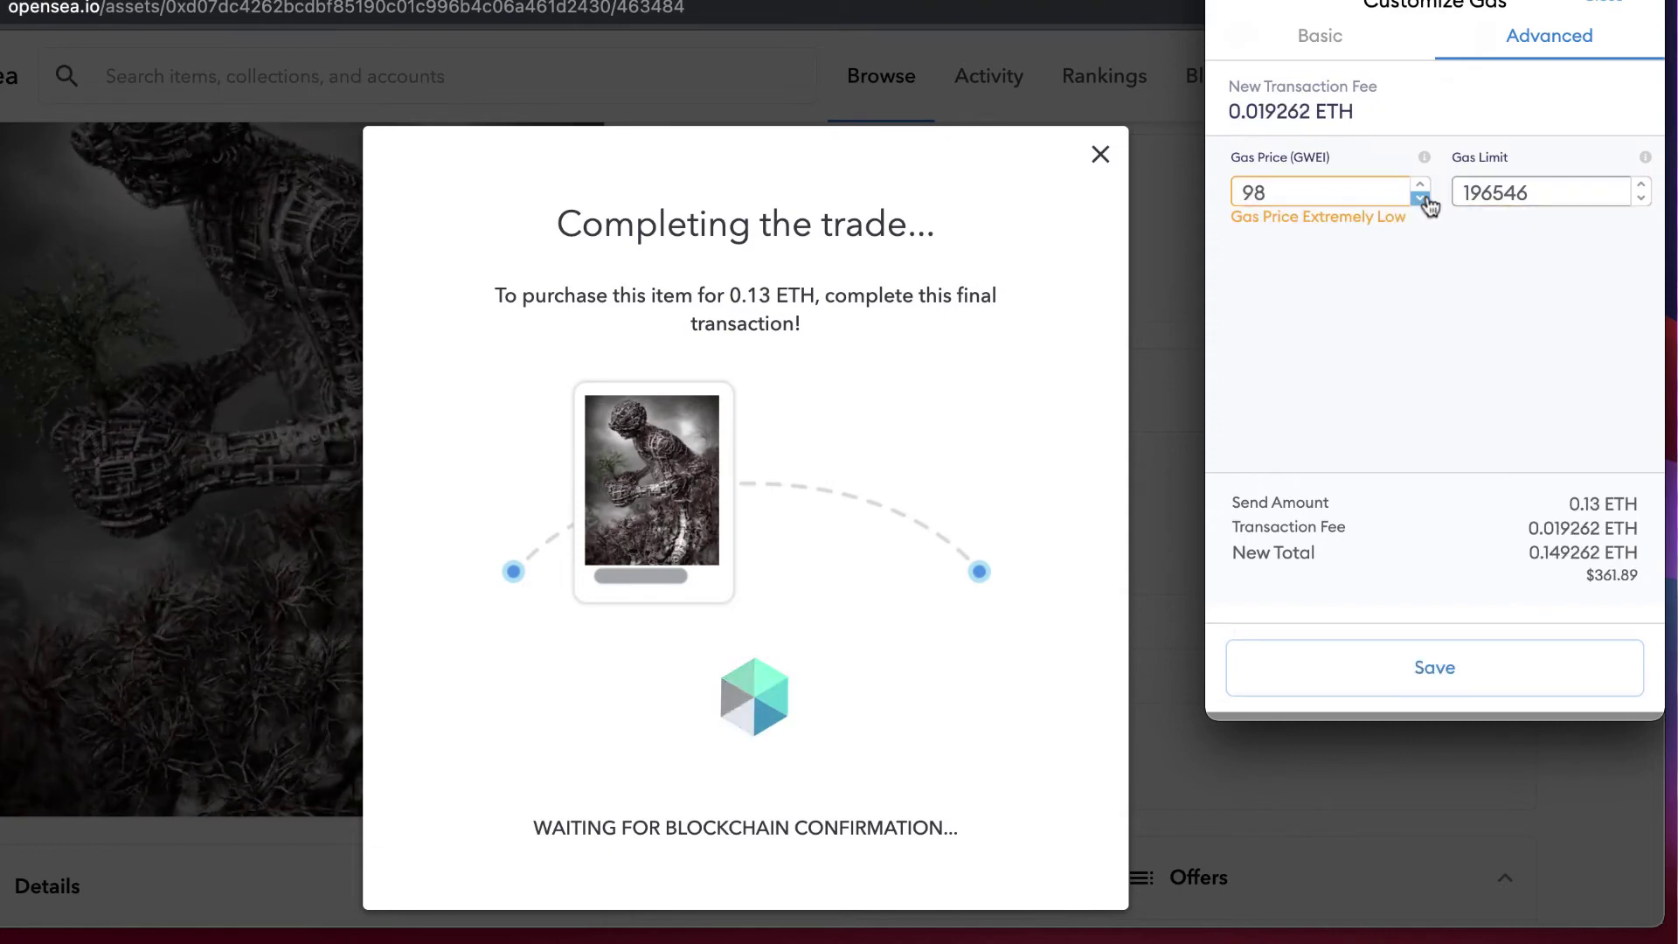
left_click(1421, 198)
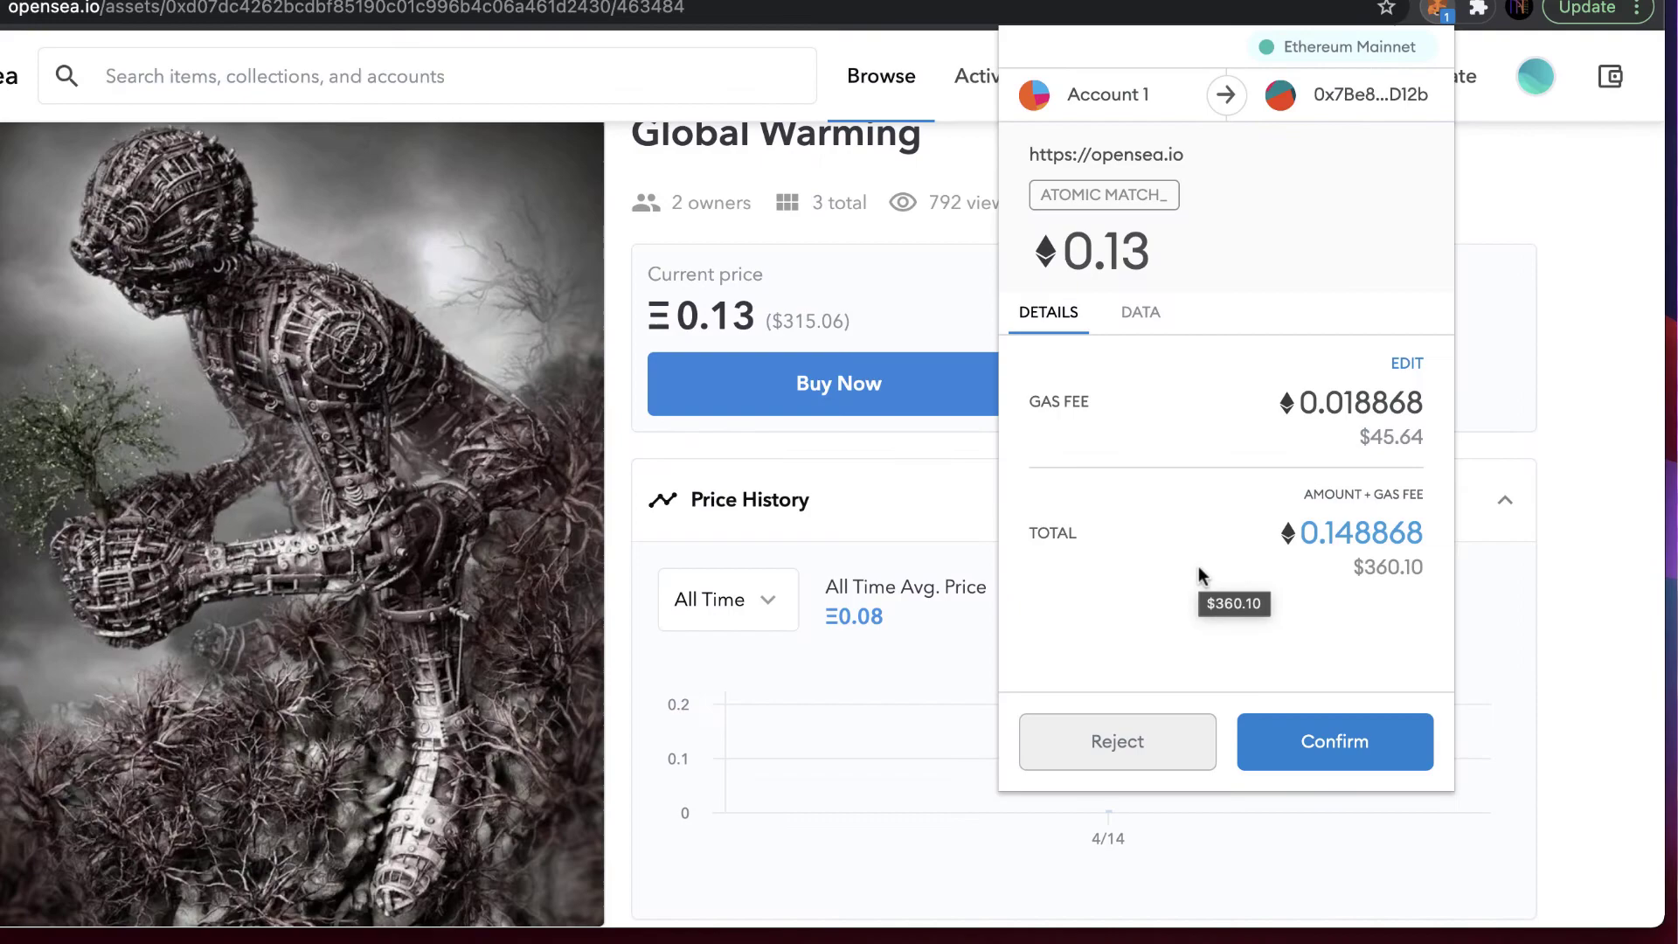
left_click(1356, 759)
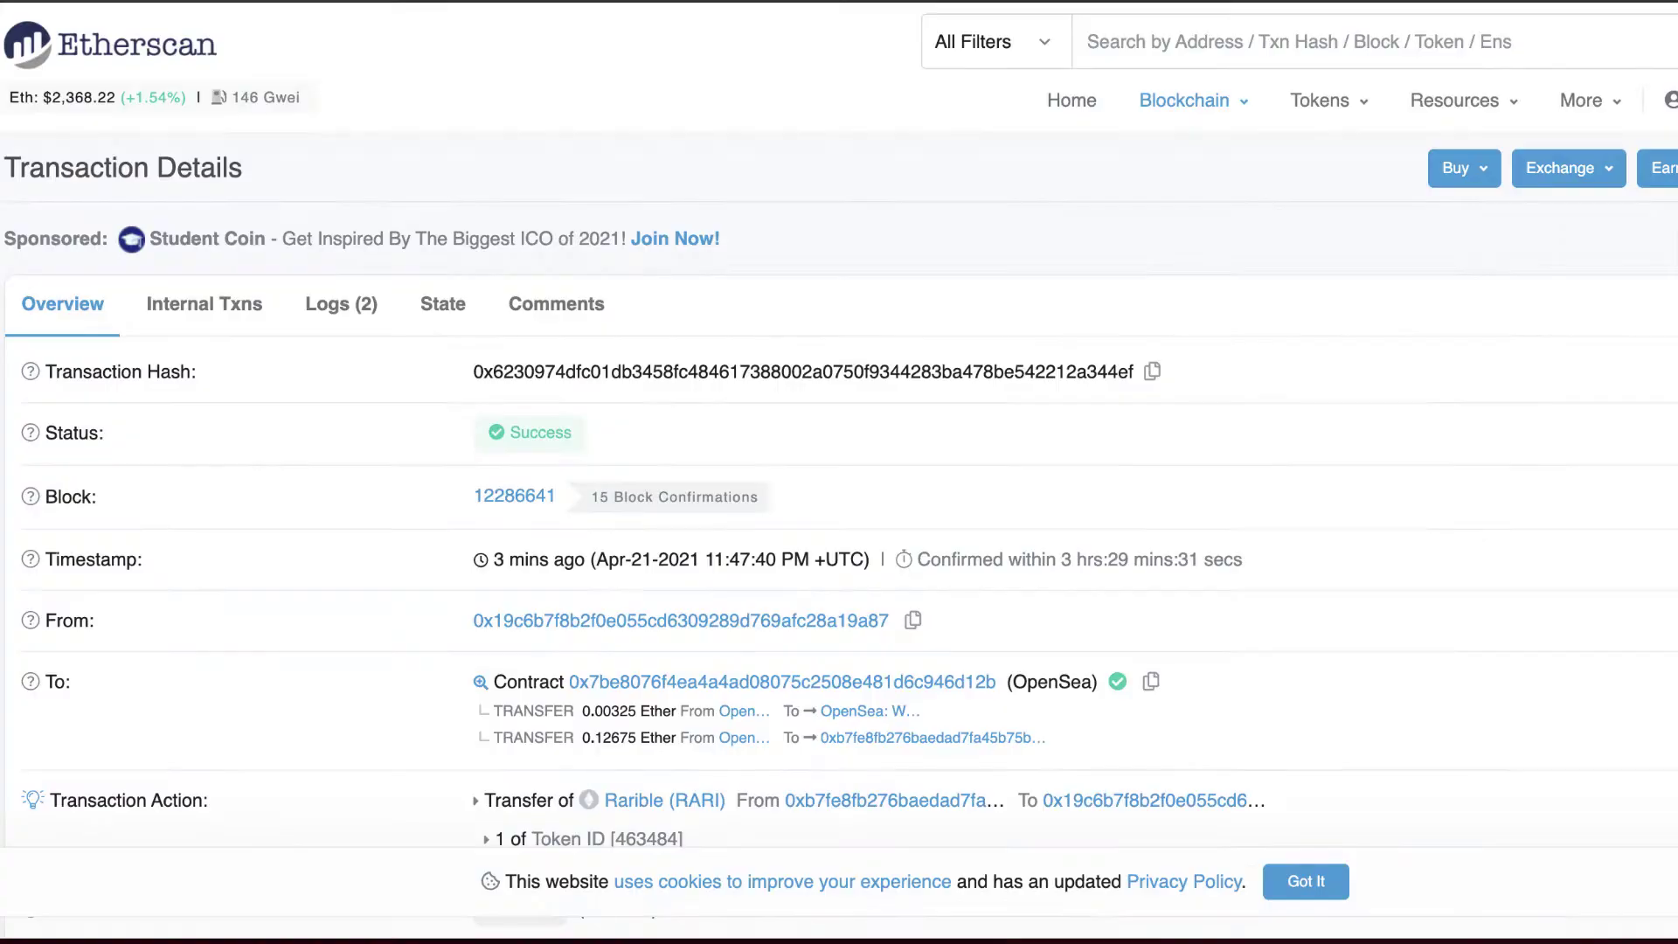
Review the Etherscan details of the 0.13 Ether purchase of token 463484, highlighting the confirmation time.
scroll(1242, 456, "down", 5)
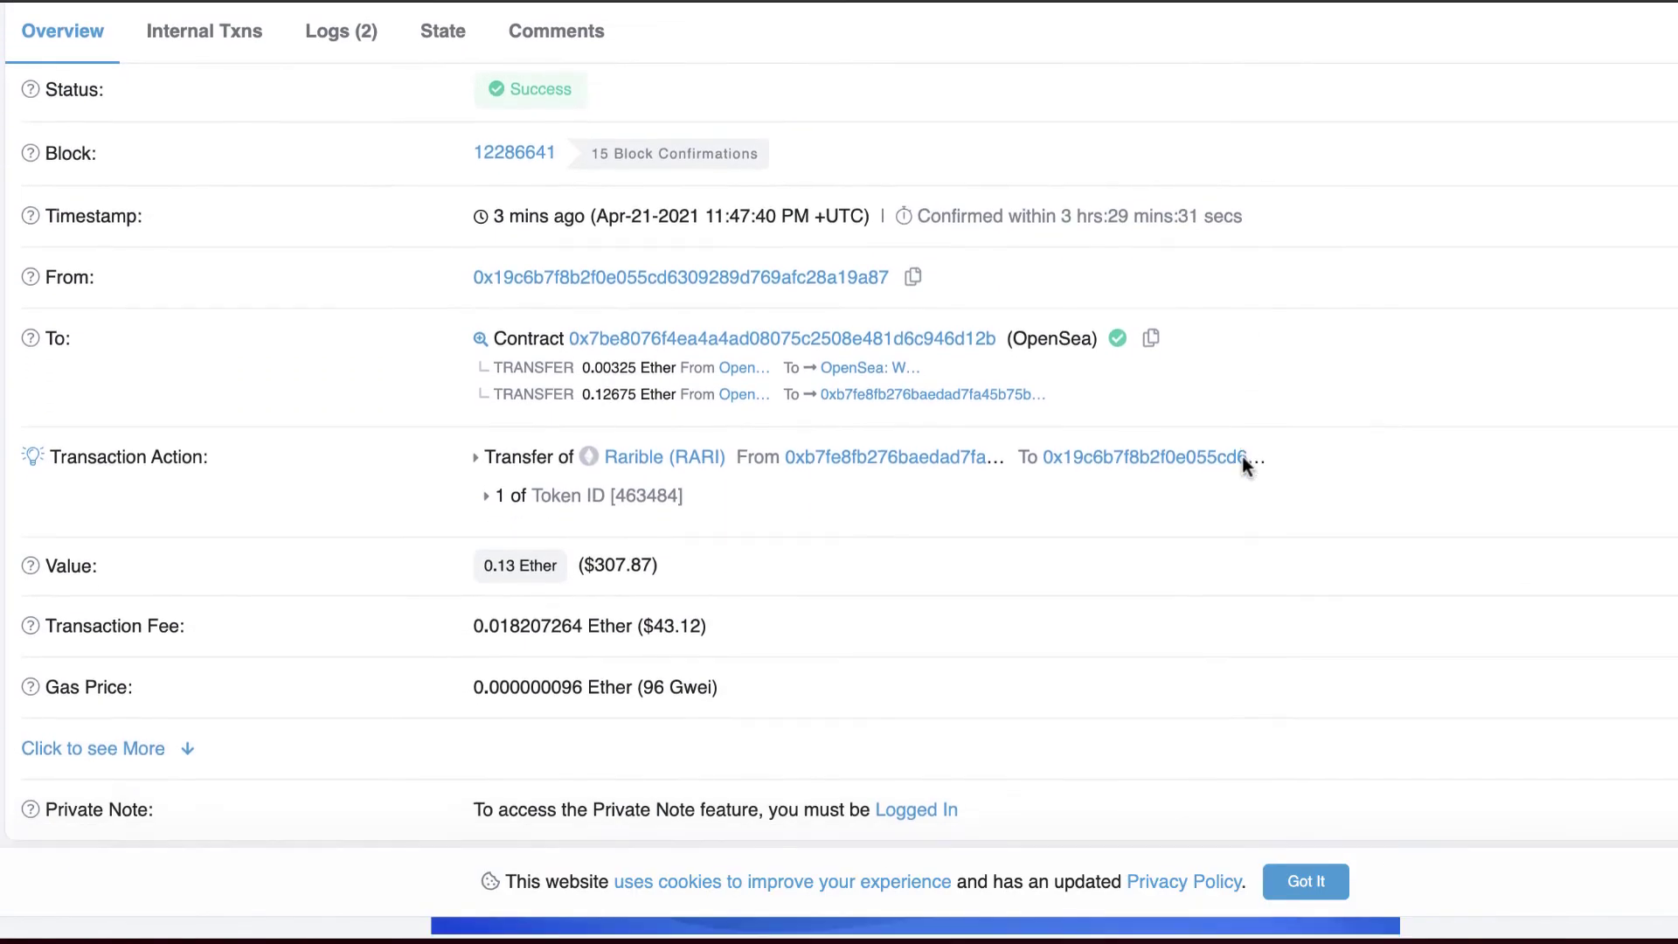
scroll(1245, 466, "up", 4)
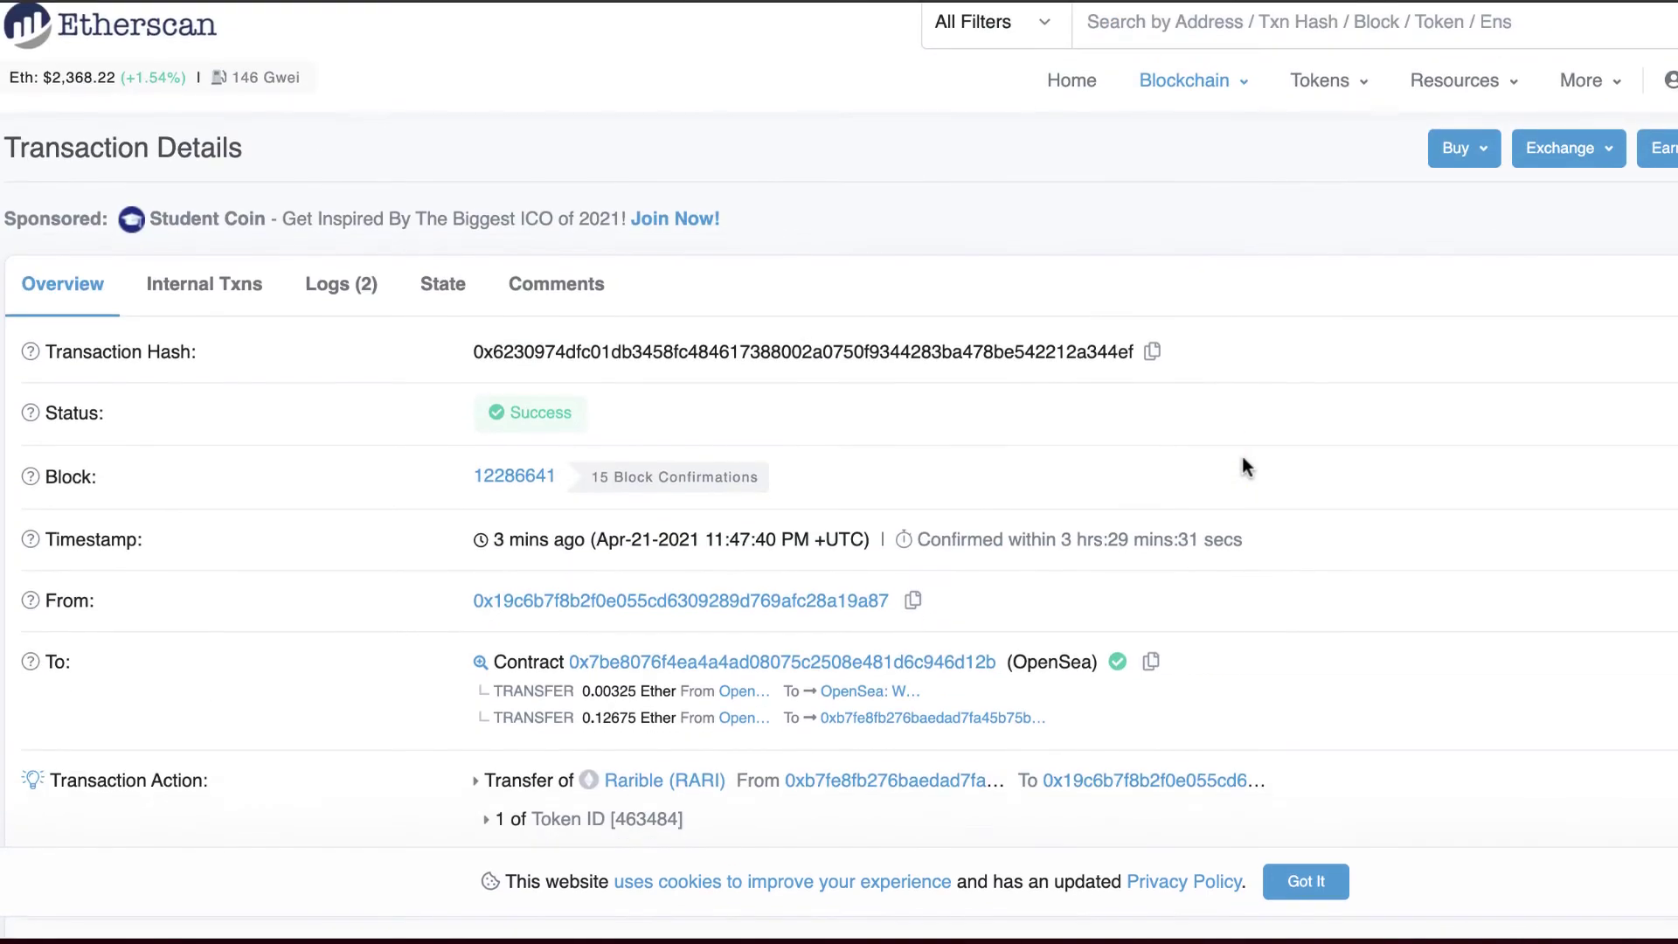
scroll(1246, 466, "down", 10)
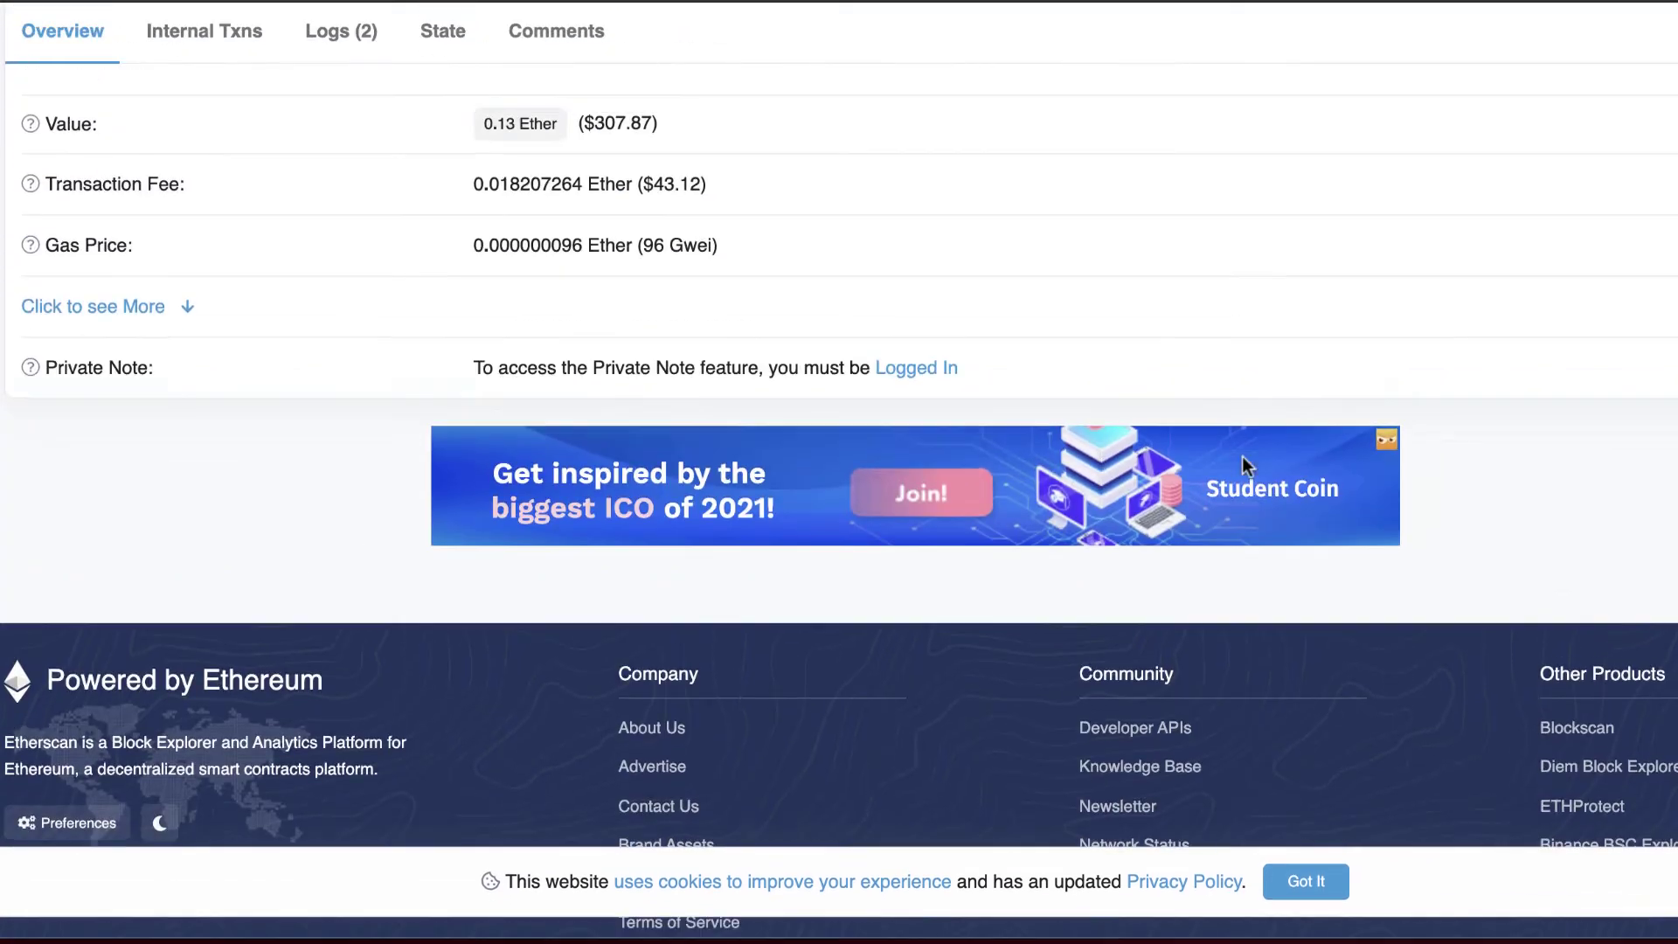
scroll(1246, 466, "up", 5)
scroll(1244, 463, "up", 1)
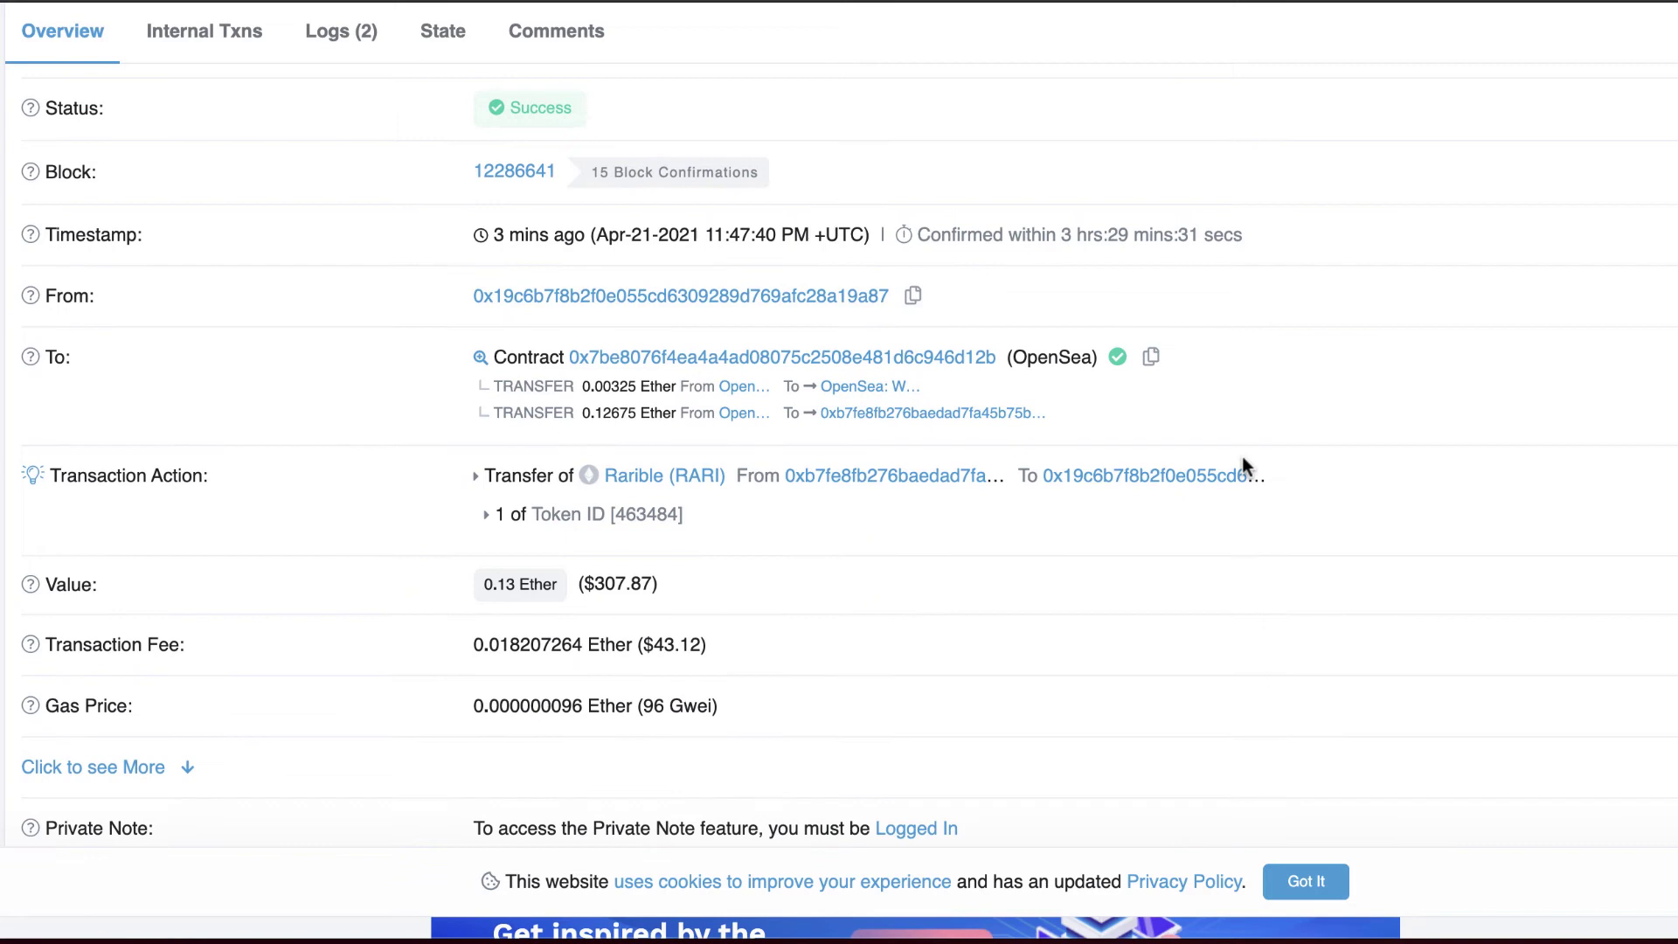
scroll(1243, 458, "down", 1)
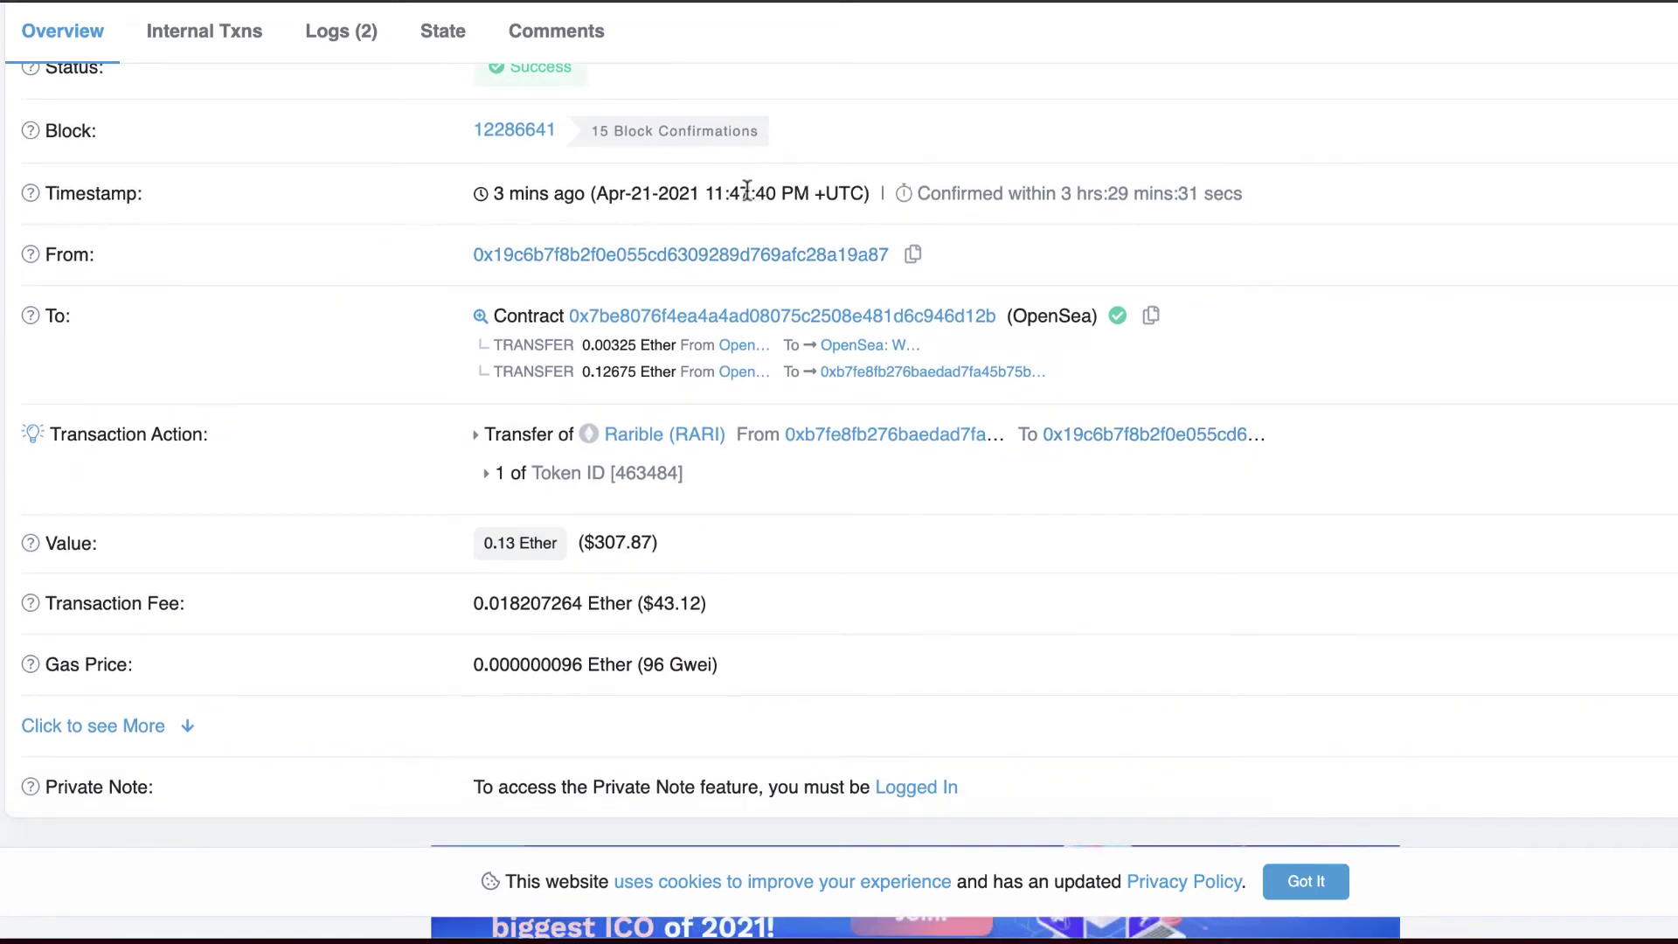
left_click_drag(1070, 199, 1136, 194)
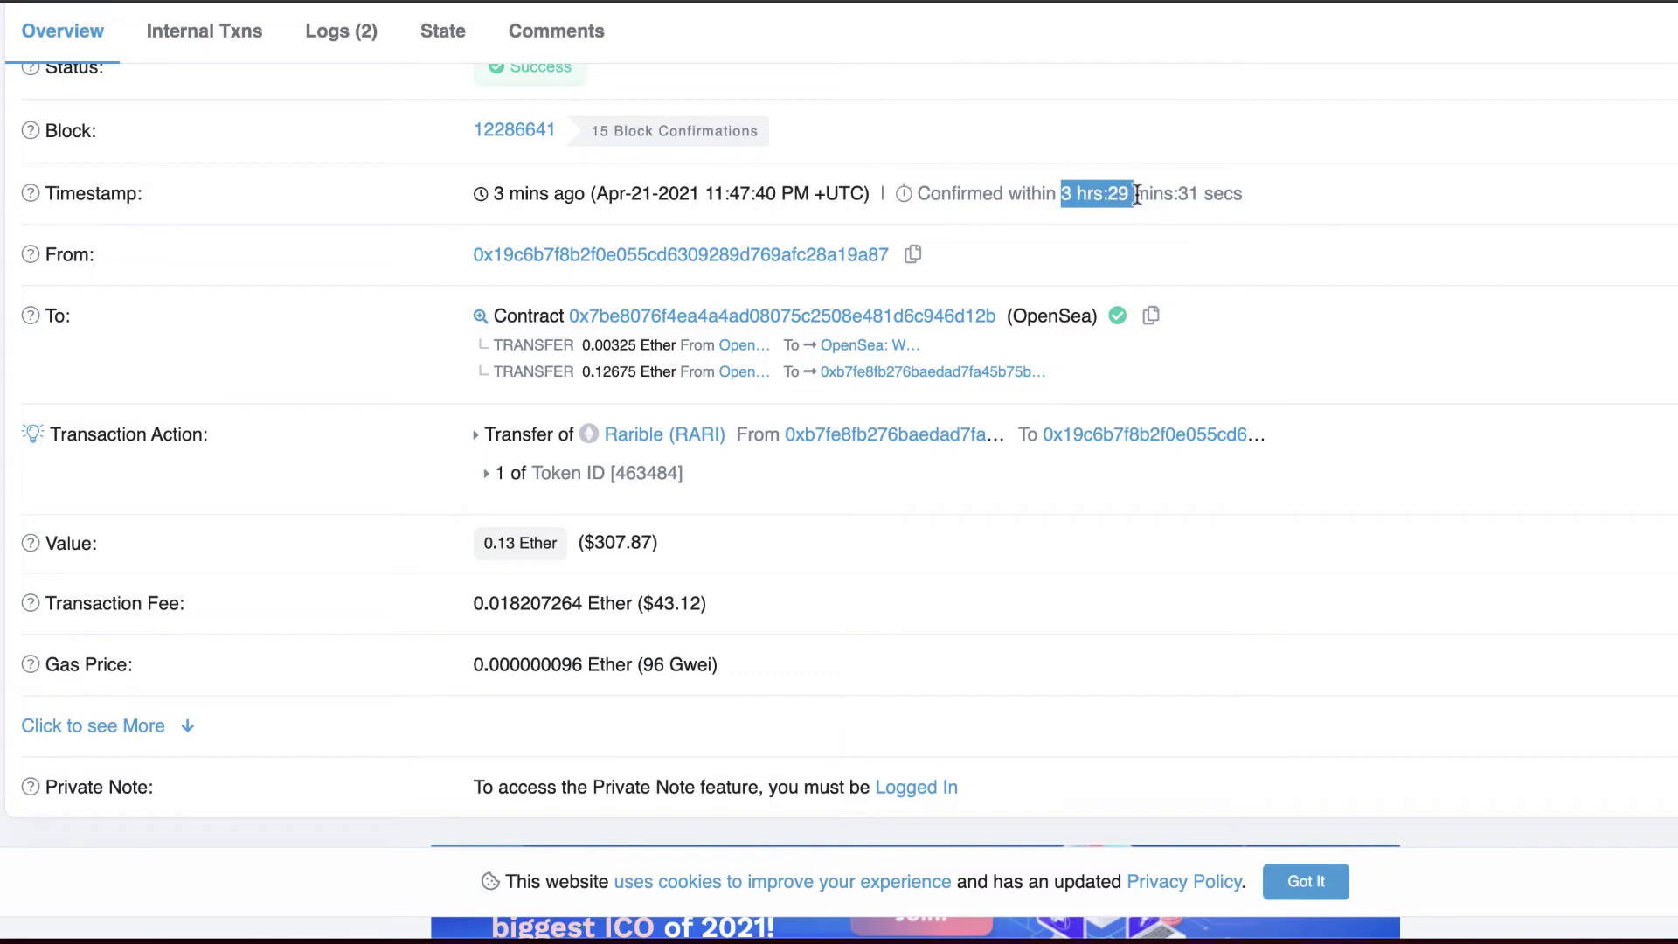
left_click(1136, 194)
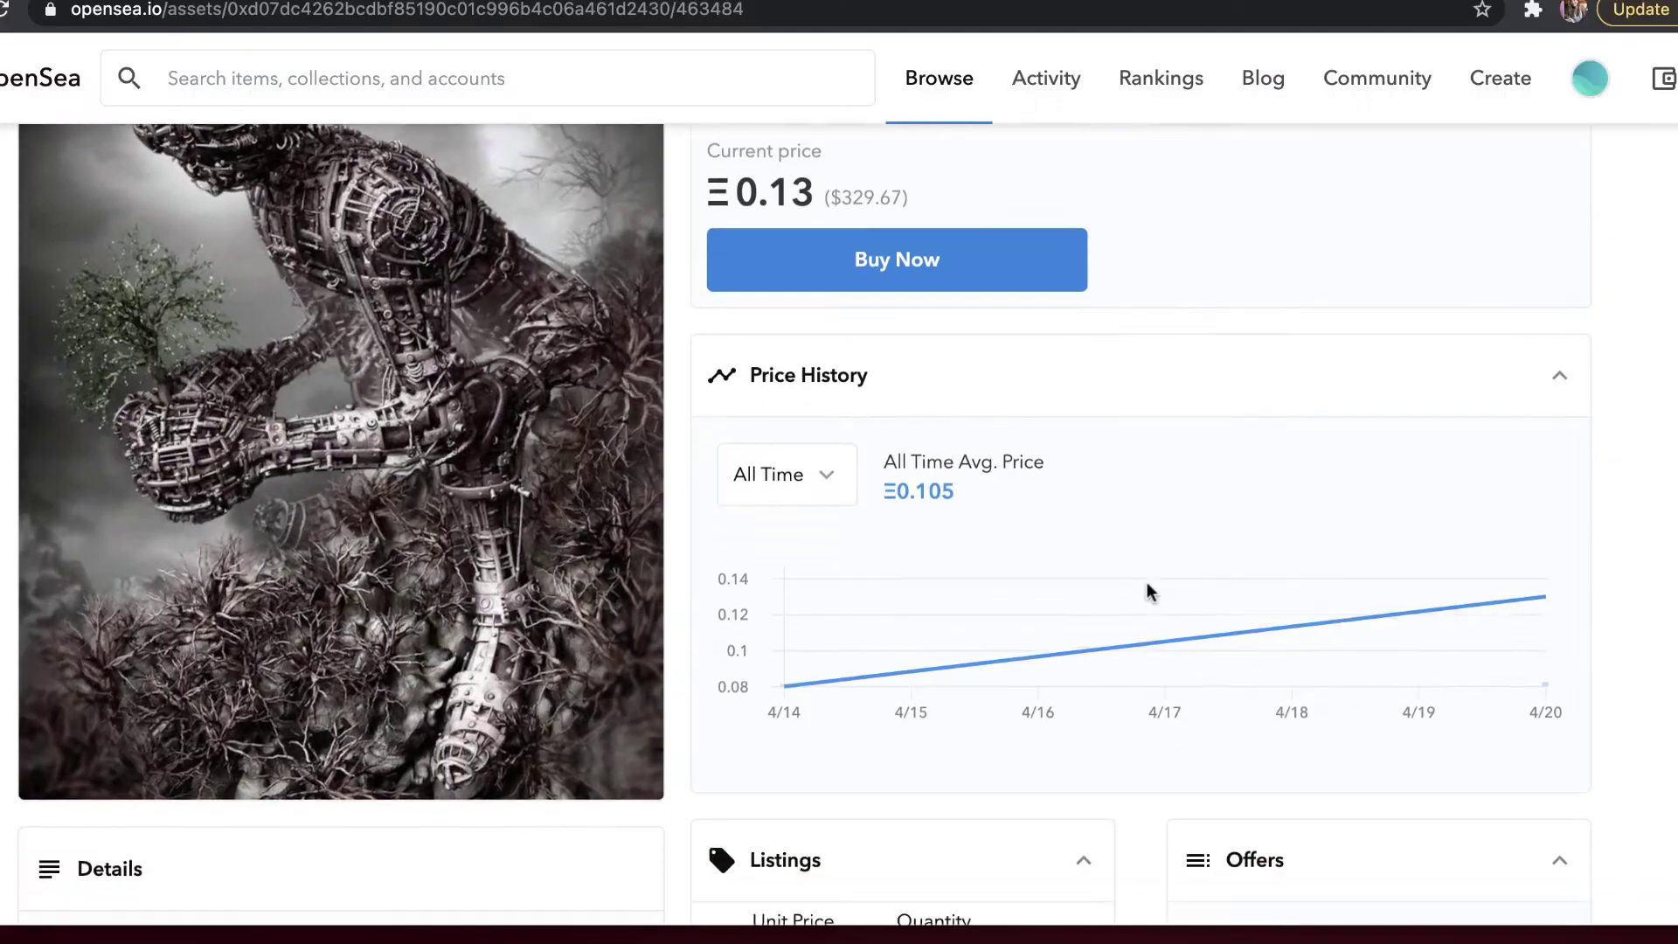
Scroll the Global Warming page to check the 3-owner row and Price History chart.
scroll(1149, 591, "down", 2)
scroll(1148, 590, "up", 3)
scroll(1147, 591, "down", 3)
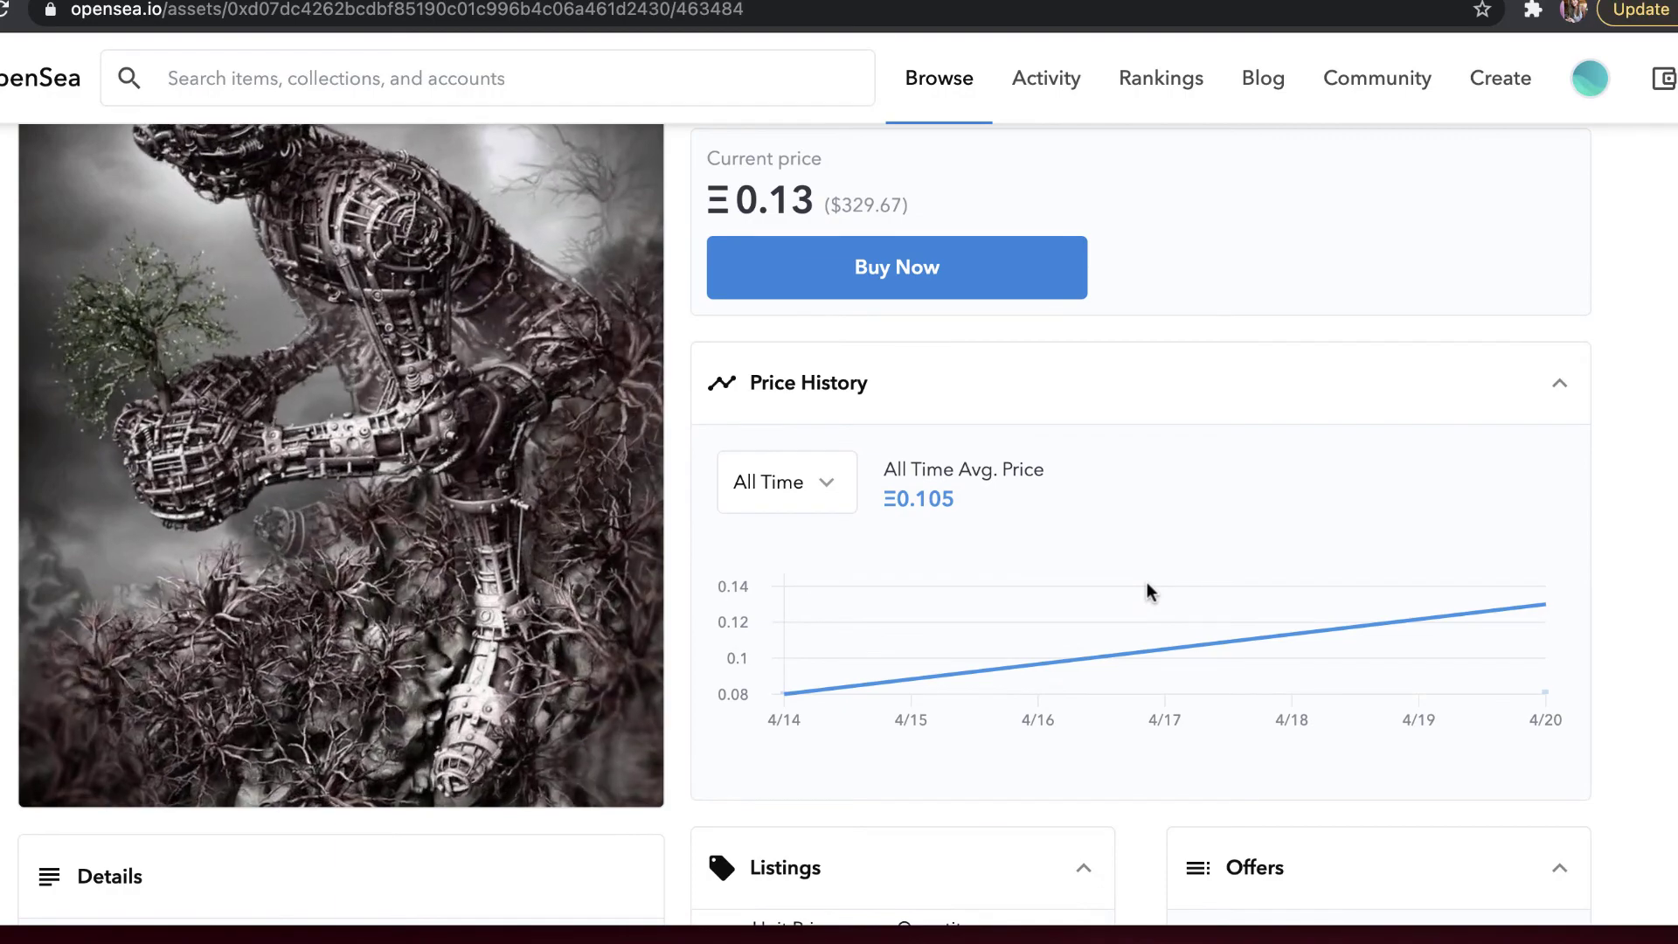
scroll(1146, 584, "up", 1)
scroll(1146, 591, "up", 2)
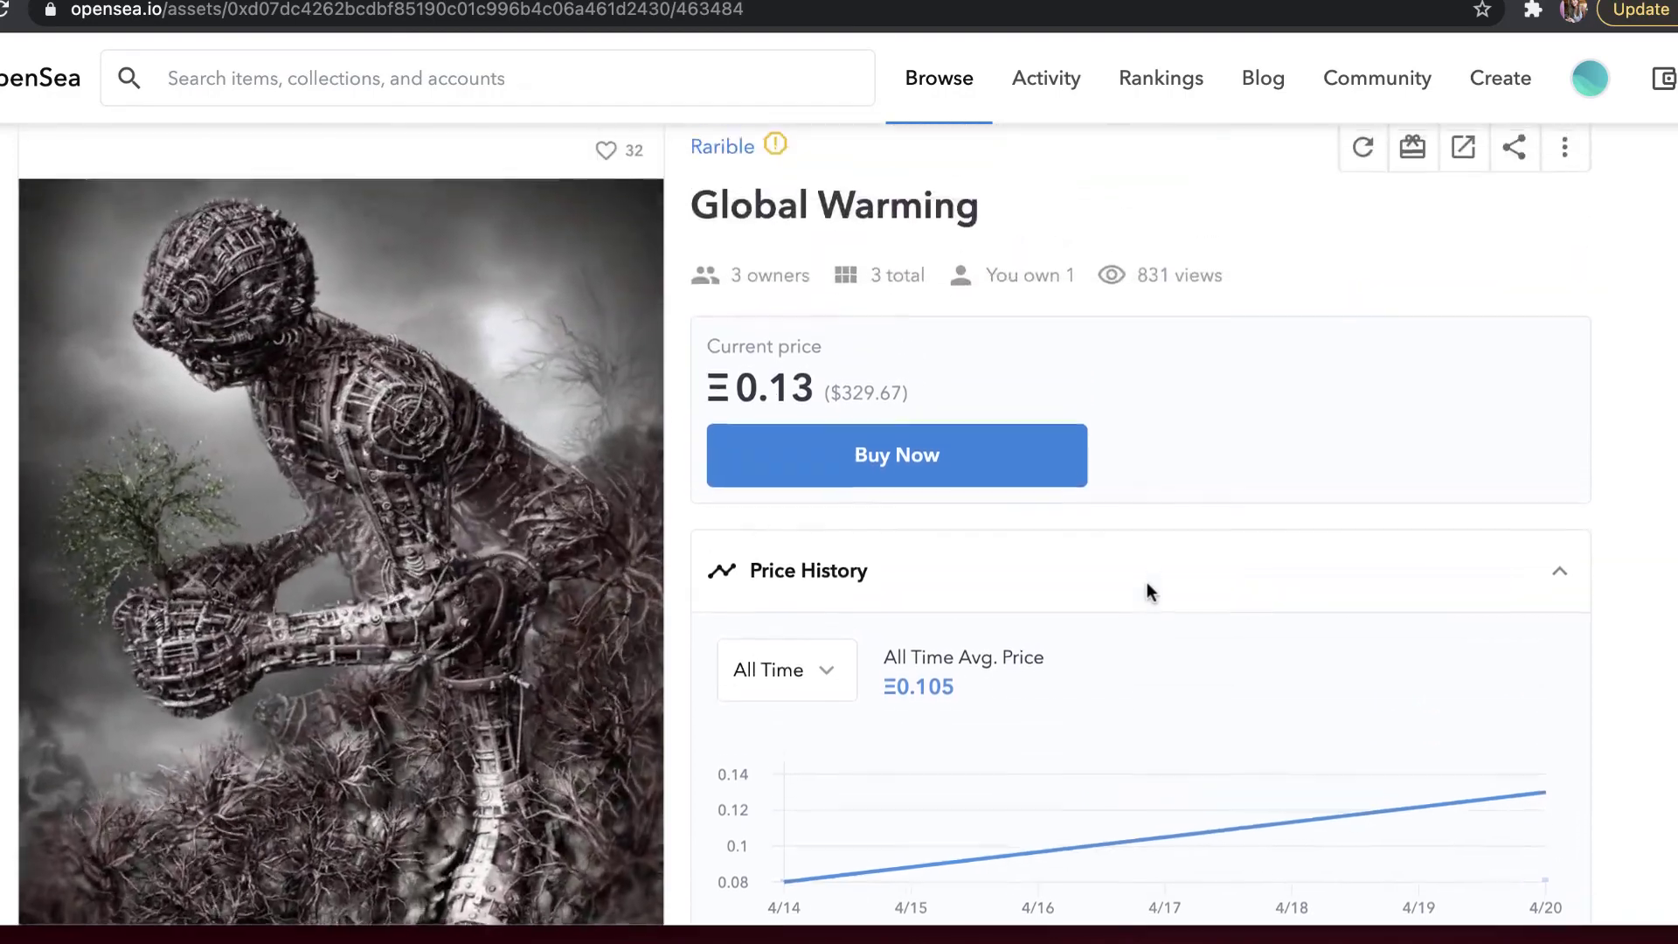
scroll(1151, 594, "down", 1)
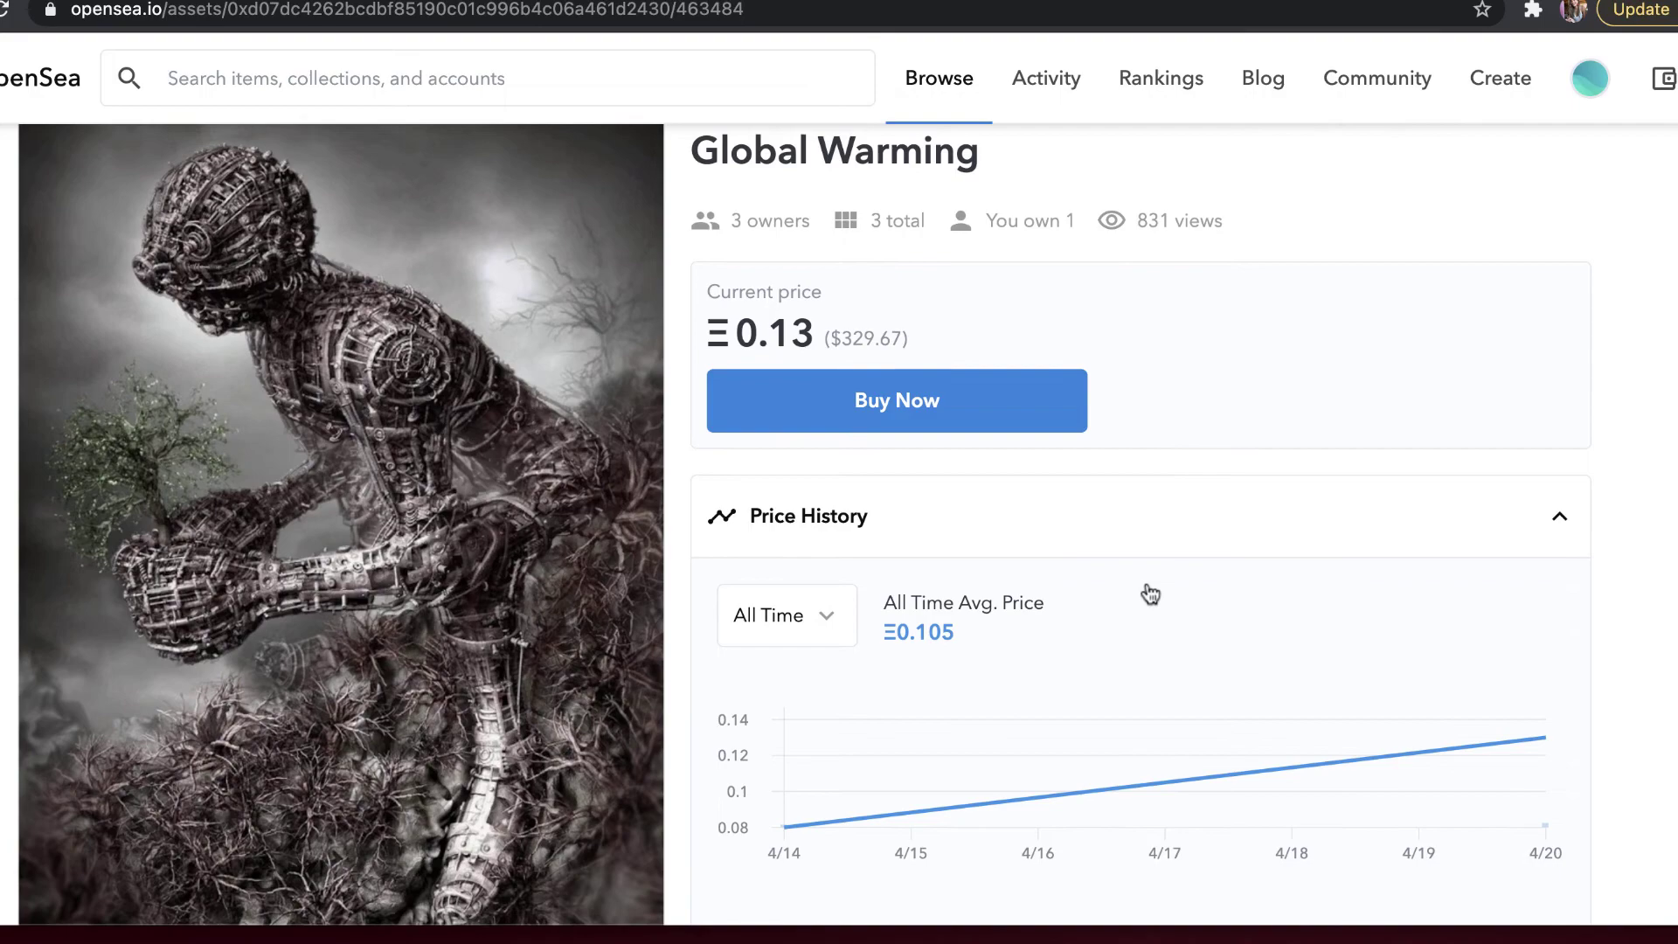